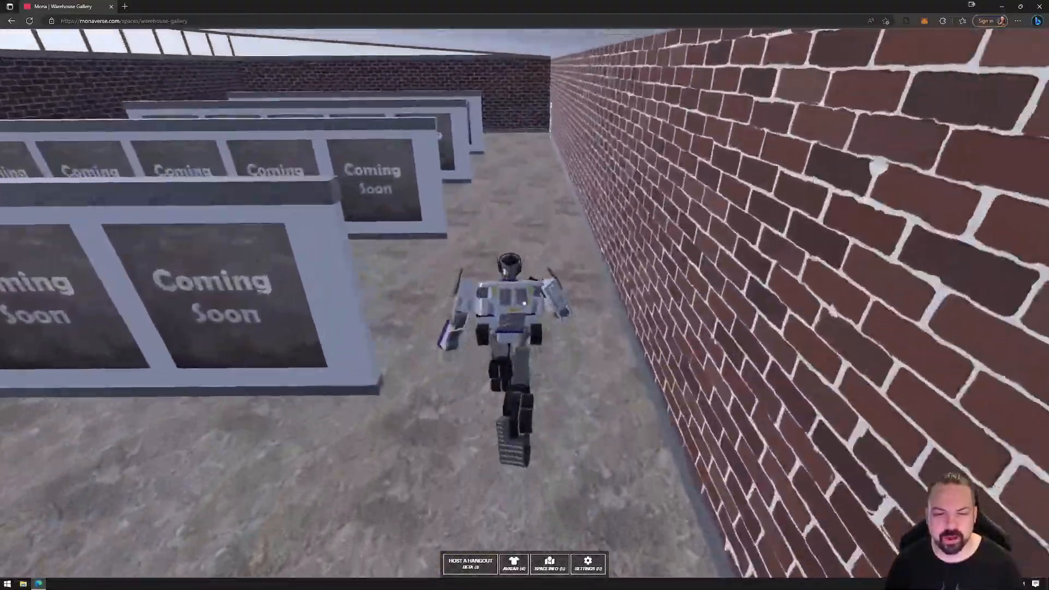
Walk the avatar past the Coming Soon panels in the warehouse gallery, and close the browser
key(w)
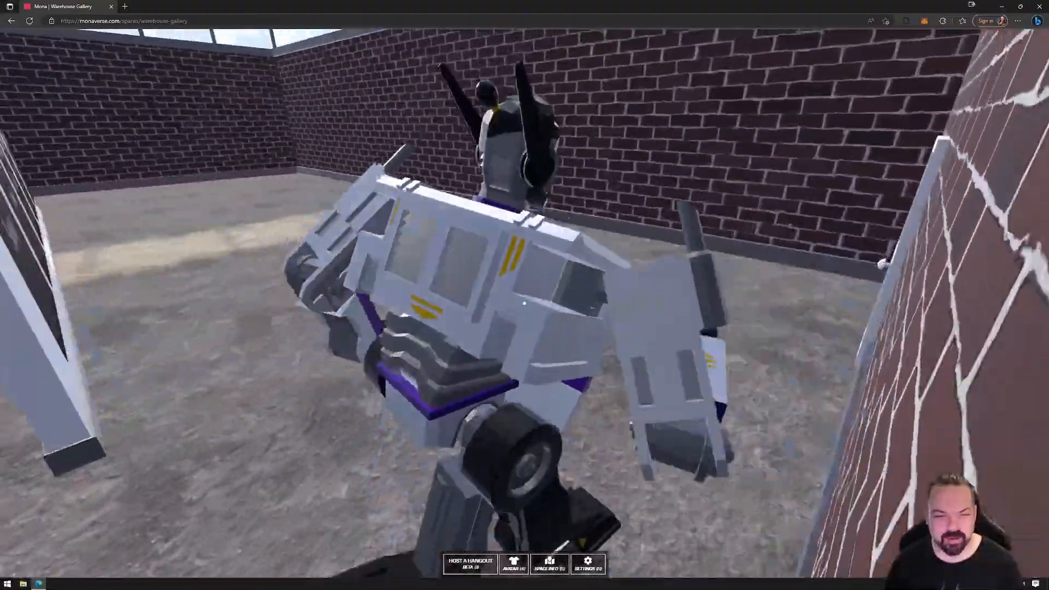
key(w)
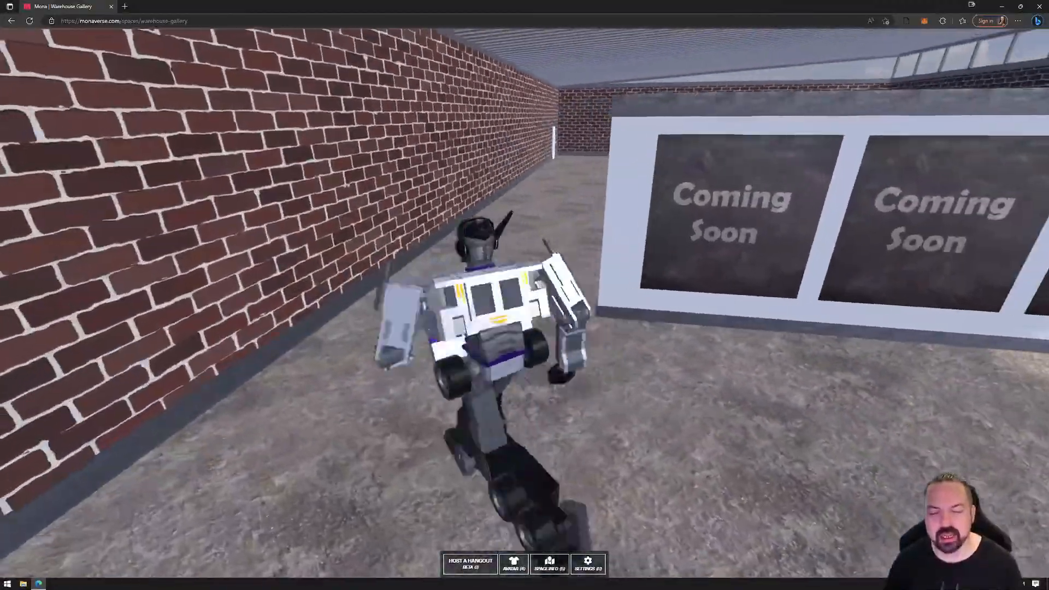
key(w)
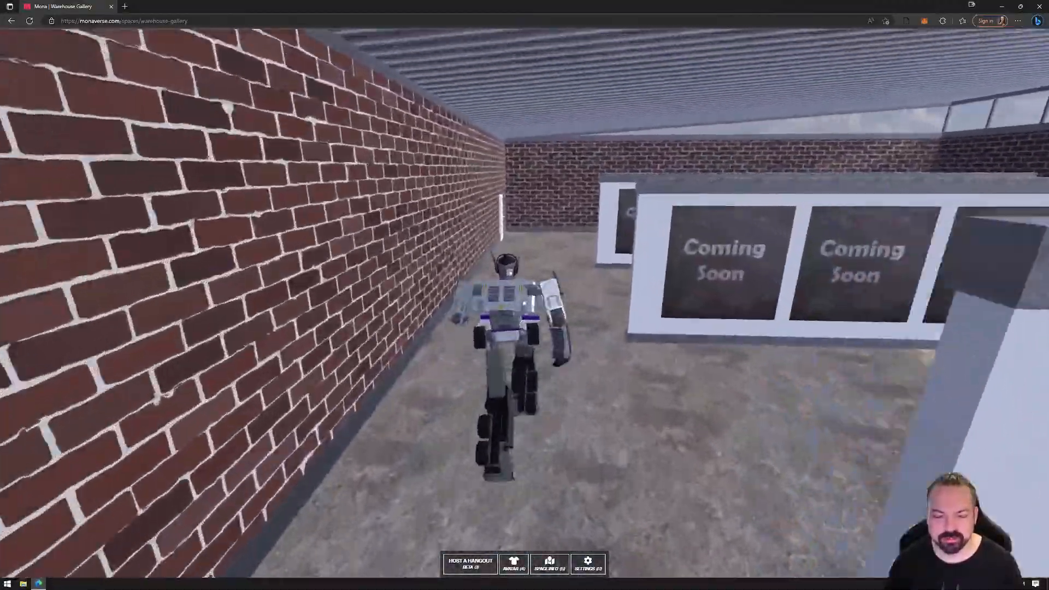
key(w)
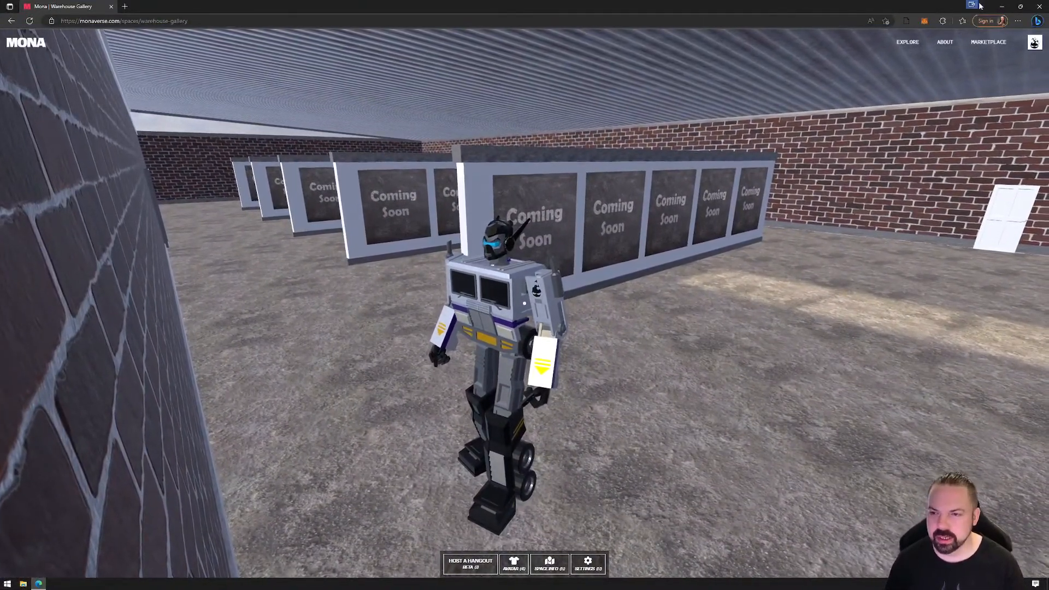
click(1042, 7)
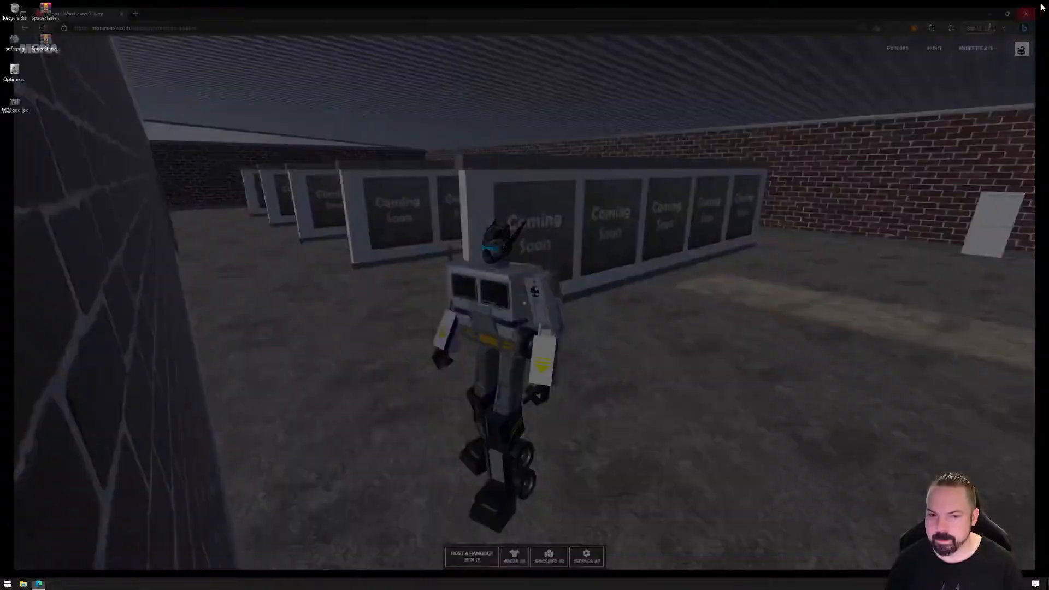
Switch to File Explorer and browse to the _Mona\Tutorials\Workshops folder on the Data_6Tb (D:) drive
click(24, 583)
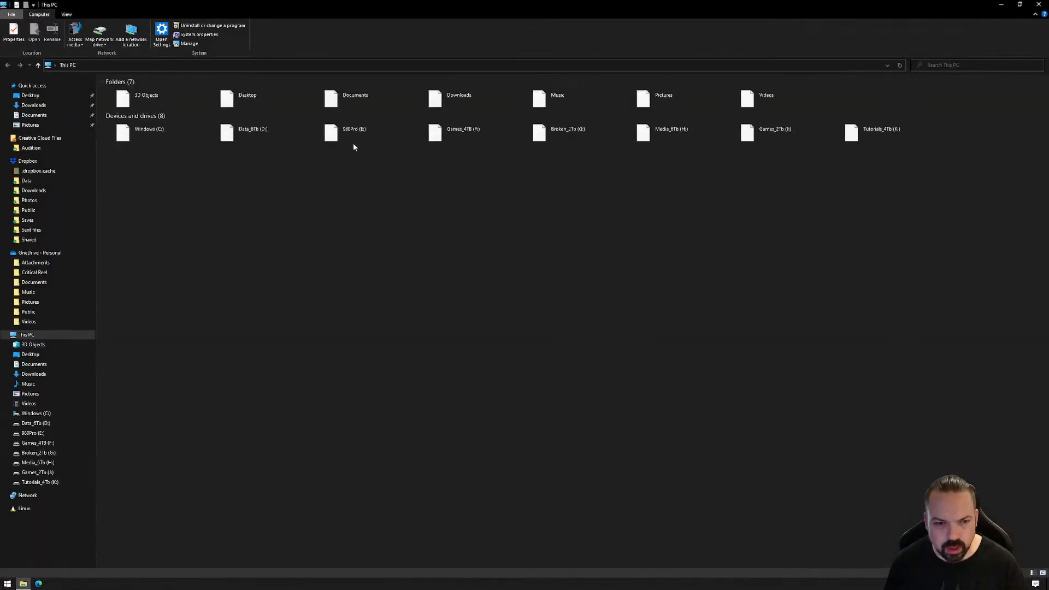
double_click(263, 133)
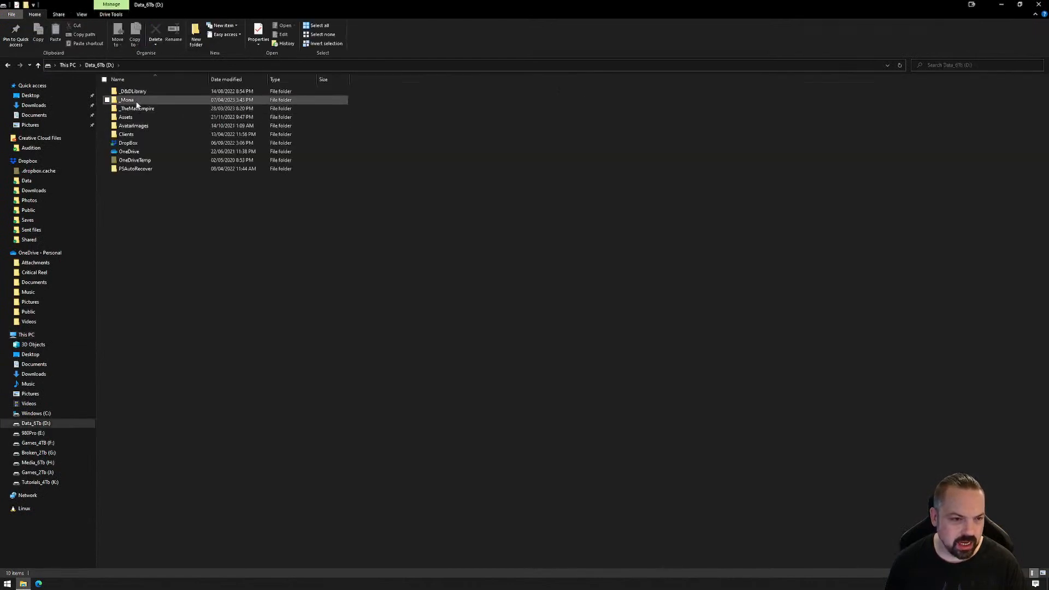
double_click(137, 102)
click(142, 214)
double_click(142, 214)
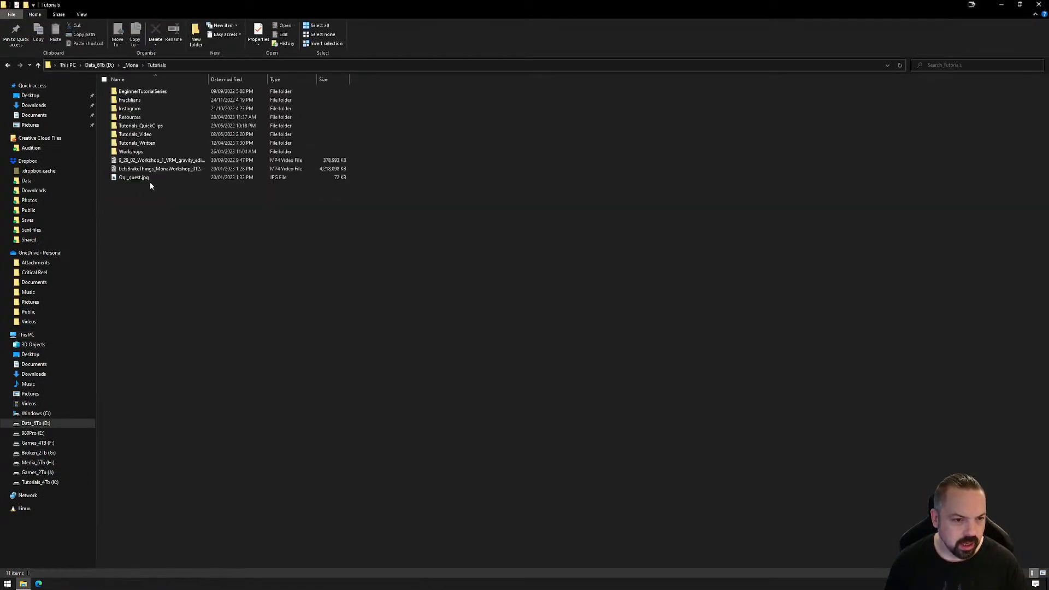
double_click(145, 152)
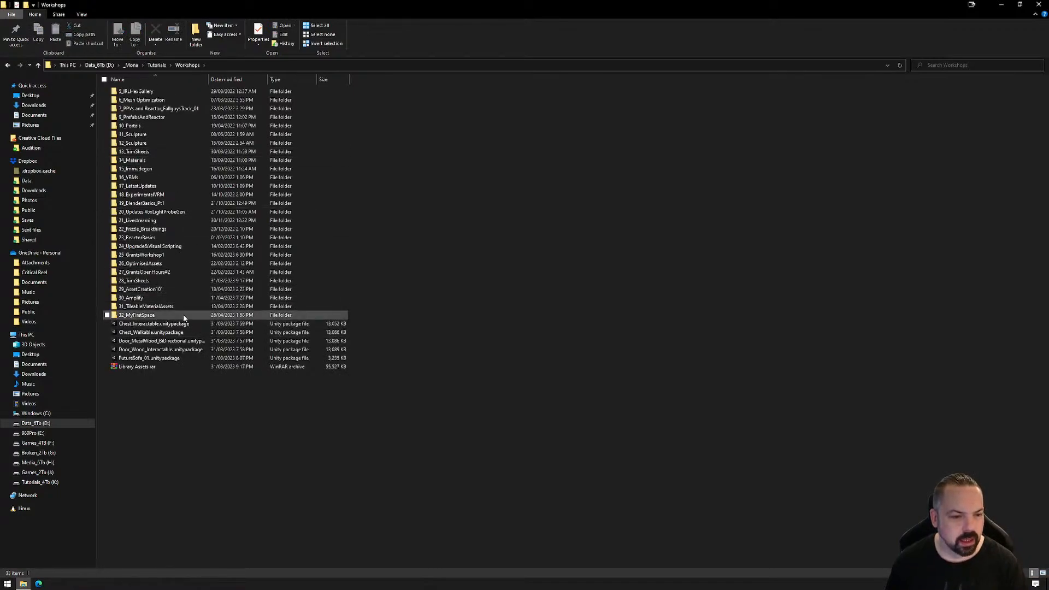
Create a folder named 33_MySecondSpace inside Workshops
right_click(211, 528)
mouse_move(250, 511)
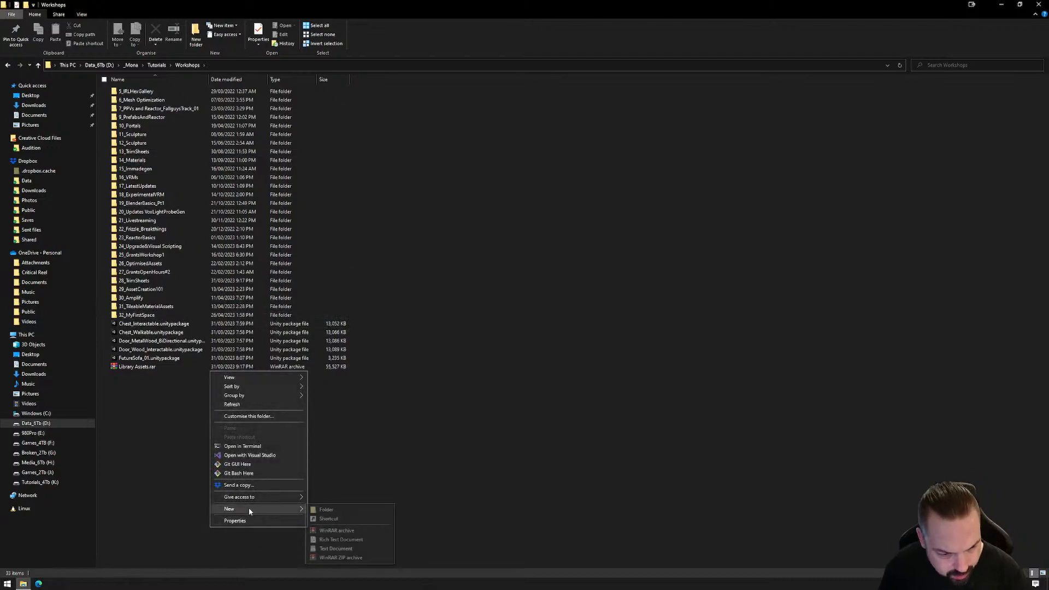
click(385, 510)
text(33)
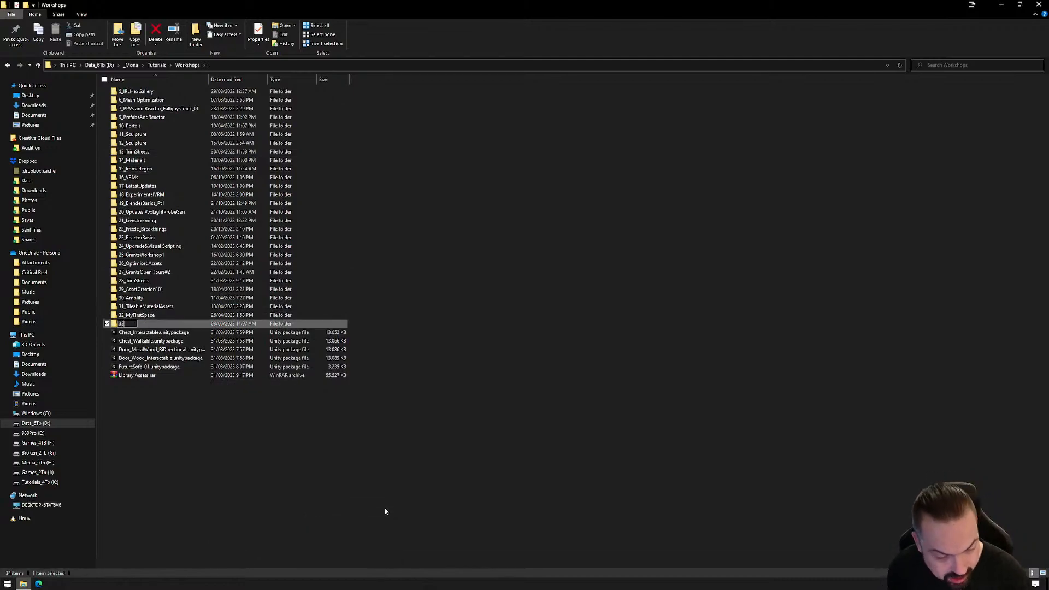
text(_M)
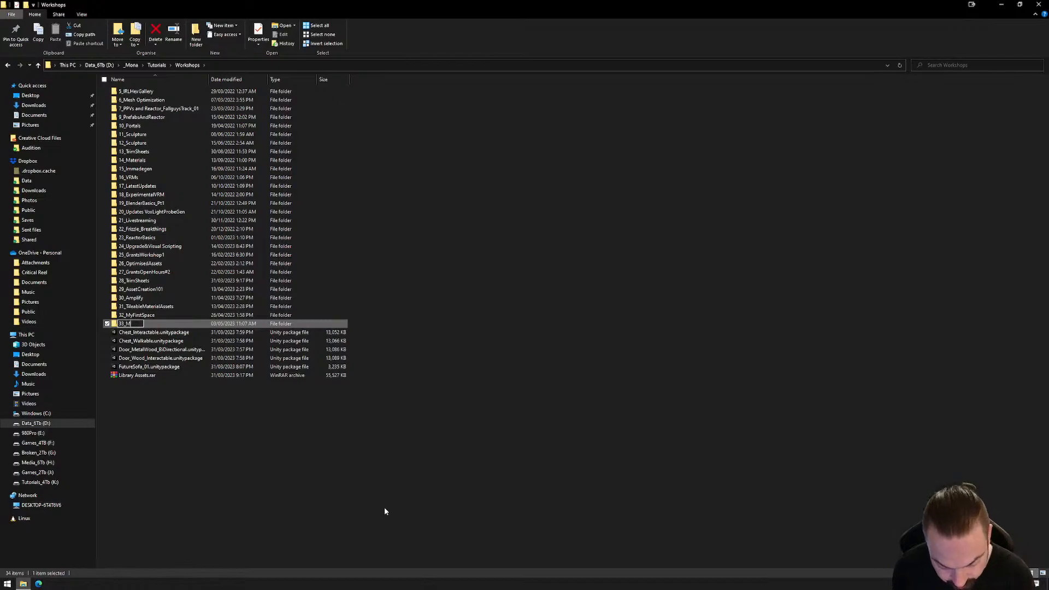
text(ySecondSpace)
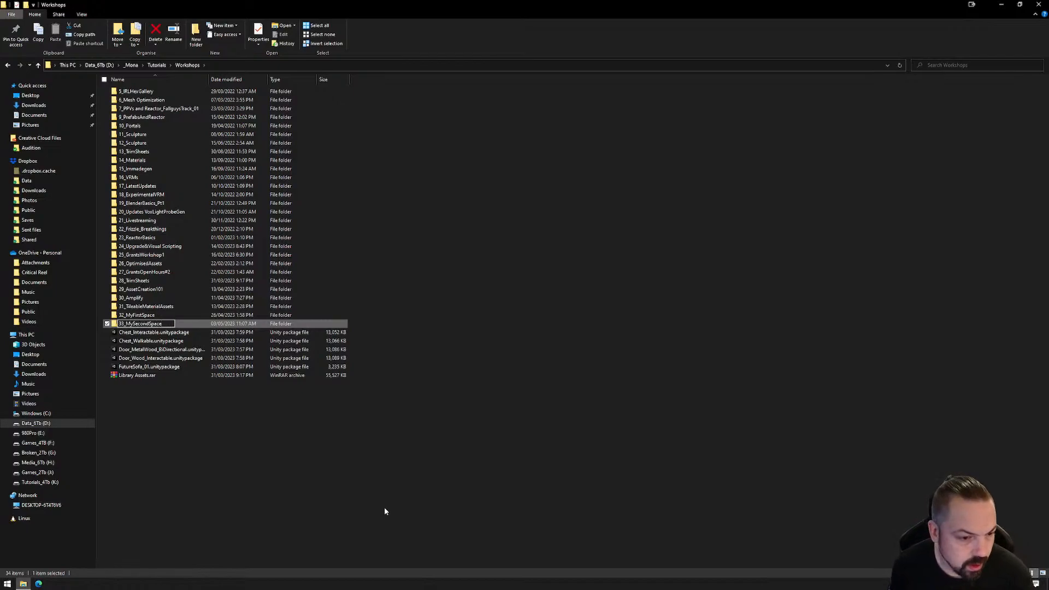
key(Return)
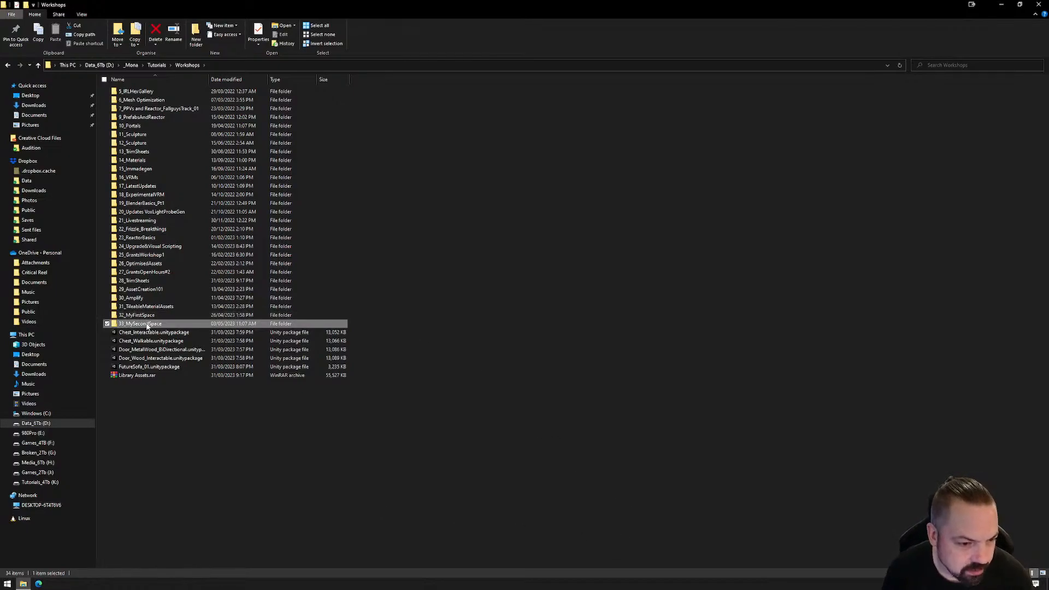
Open 33_MySecondSpace, shrink the window so the desktop shows, and create a folder named Builds inside it
key(Return)
click(1021, 4)
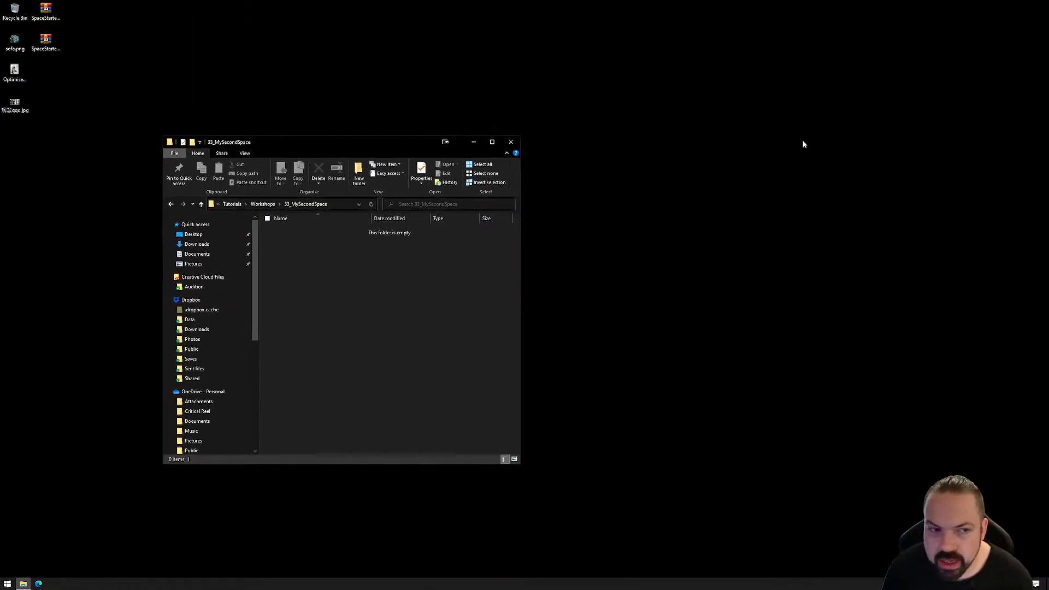
right_click(348, 299)
mouse_move(381, 446)
click(462, 446)
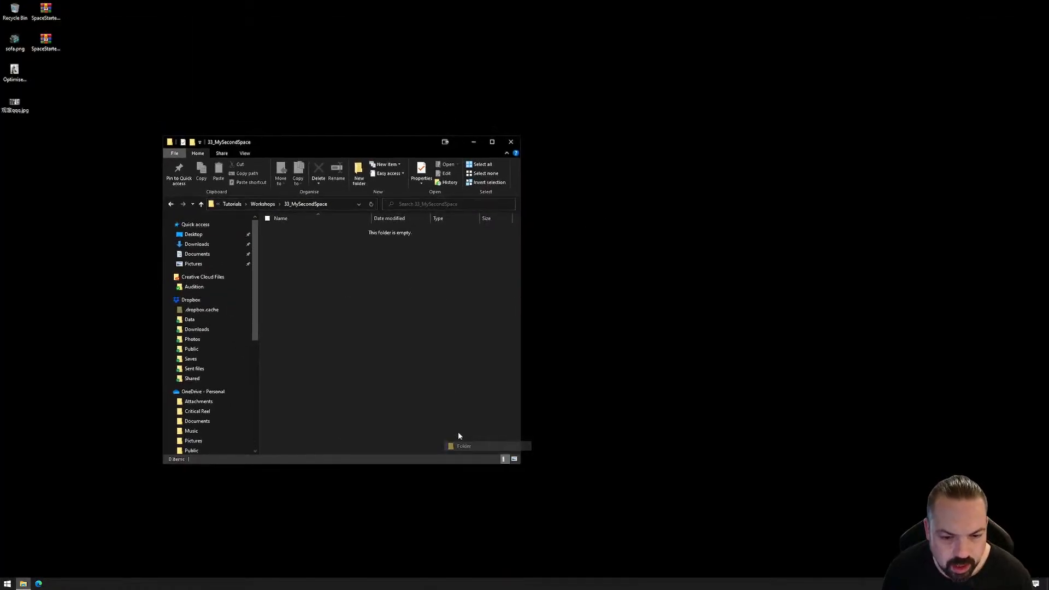
text(Builds)
key(Return)
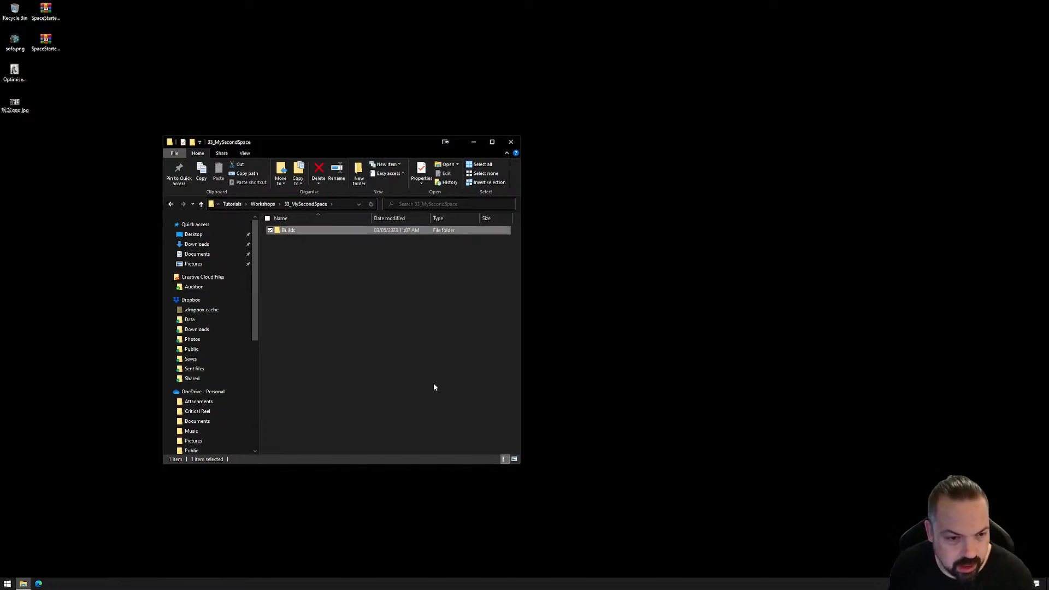
Open the Builds folder and extract the SpaceStarter-main archive from the desktop directly into it
double_click(286, 232)
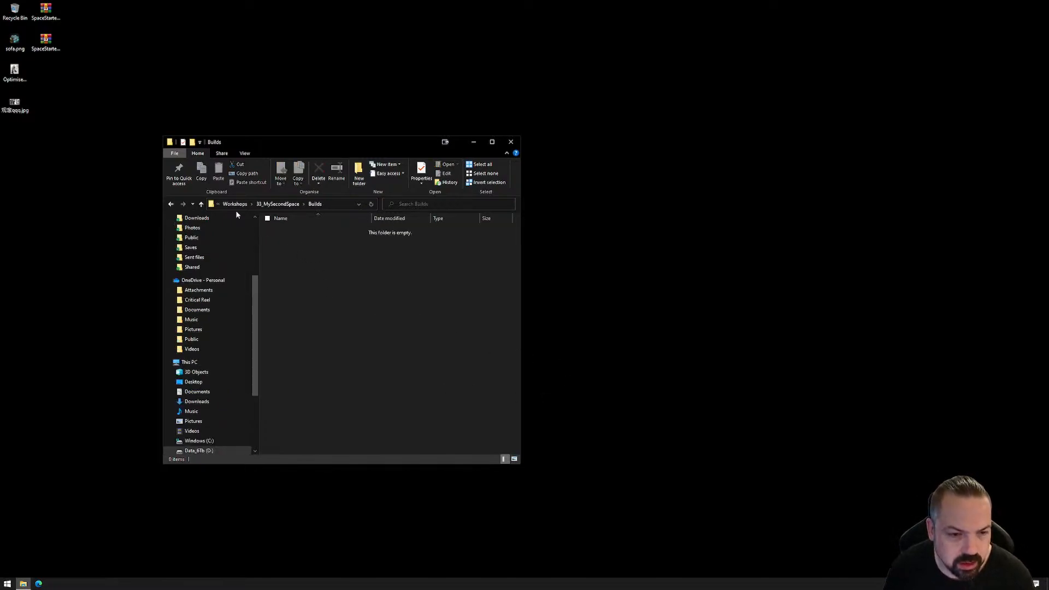
click(51, 12)
right_drag(51, 12, 335, 286)
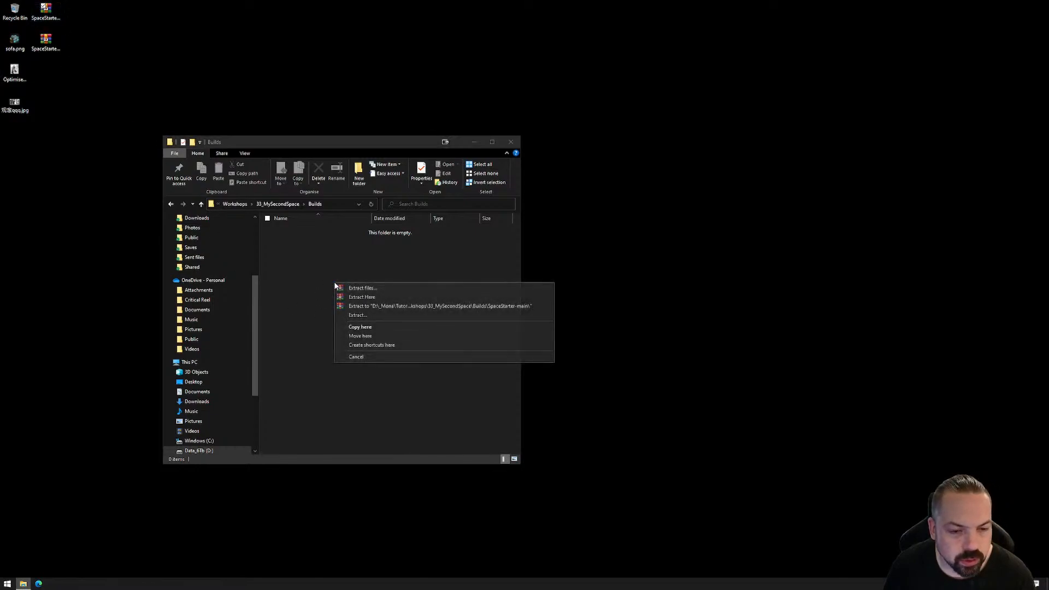
click(381, 298)
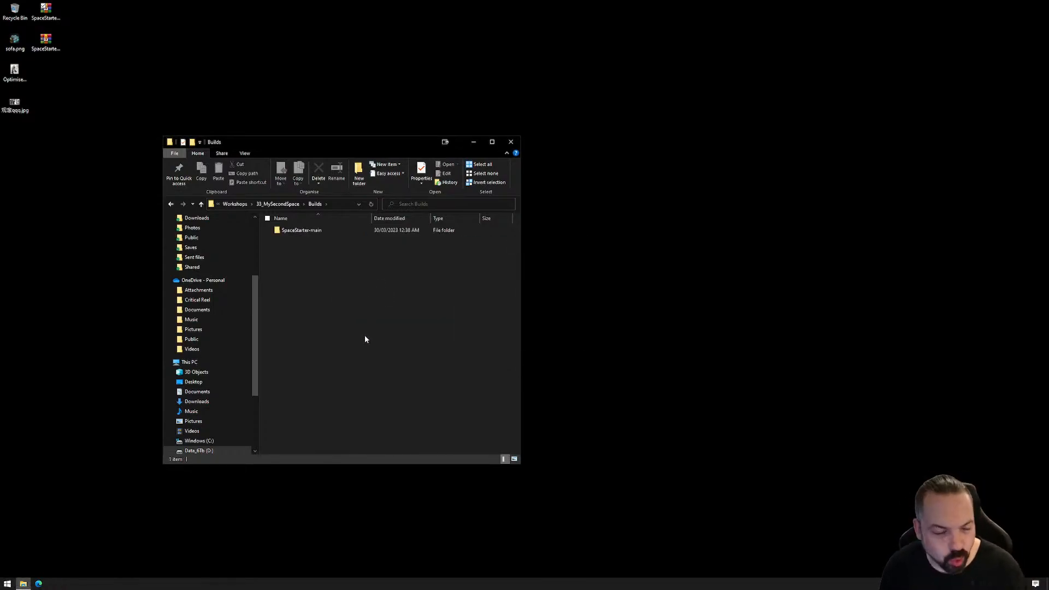
Rename the extracted SpaceStarter-main folder inside Builds to 1_YourSecondSpace
click(290, 206)
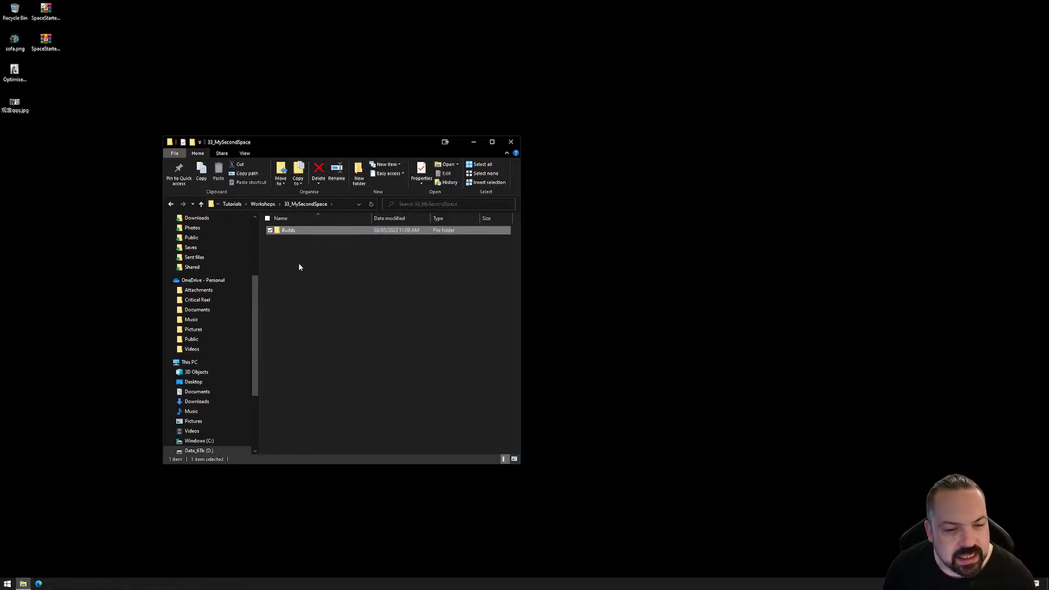
click(290, 232)
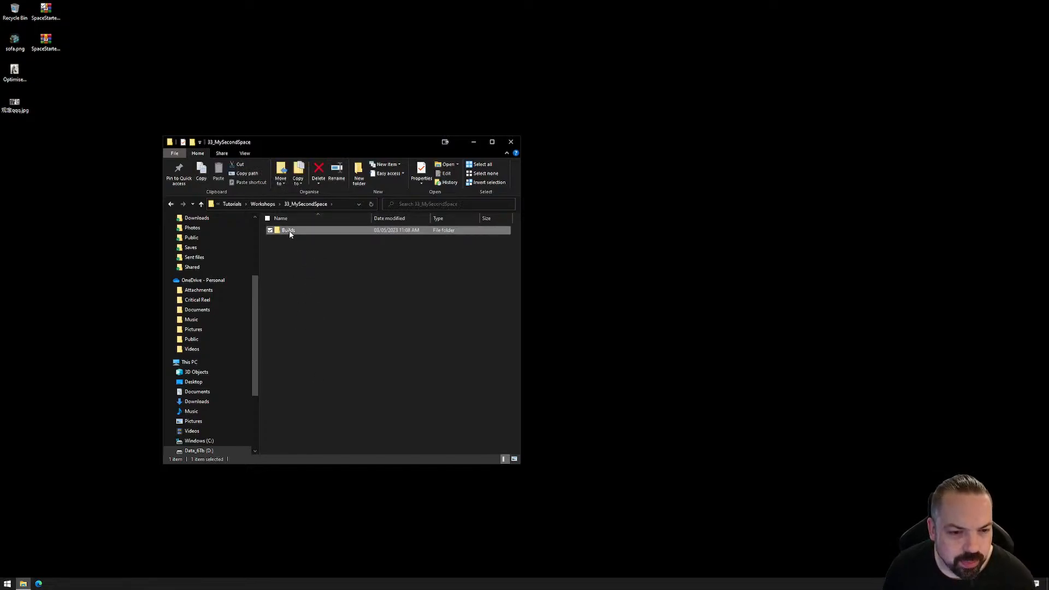
double_click(290, 232)
click(302, 232)
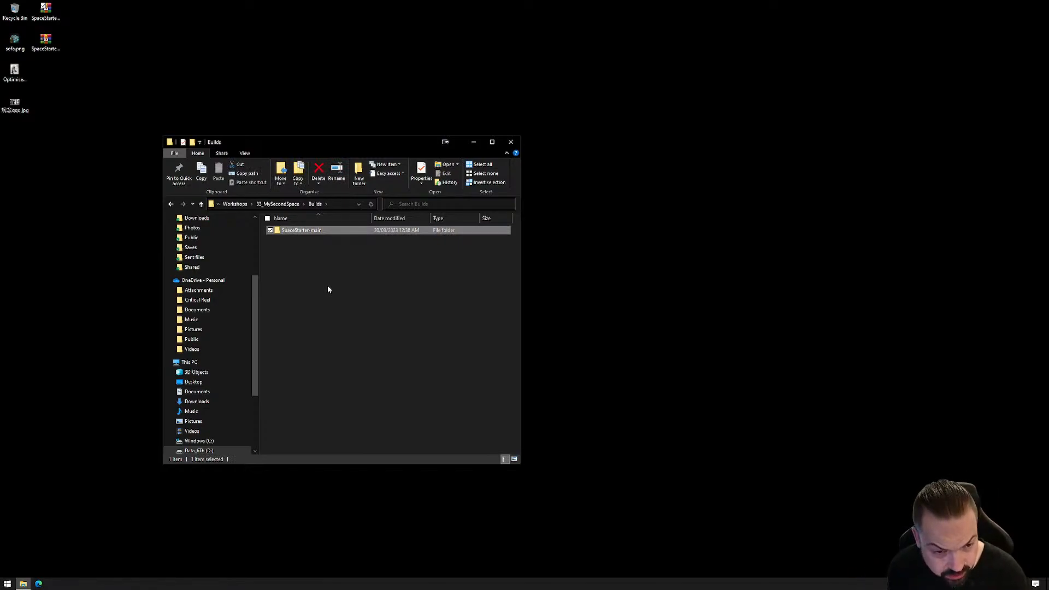
key(F2)
text(1_)
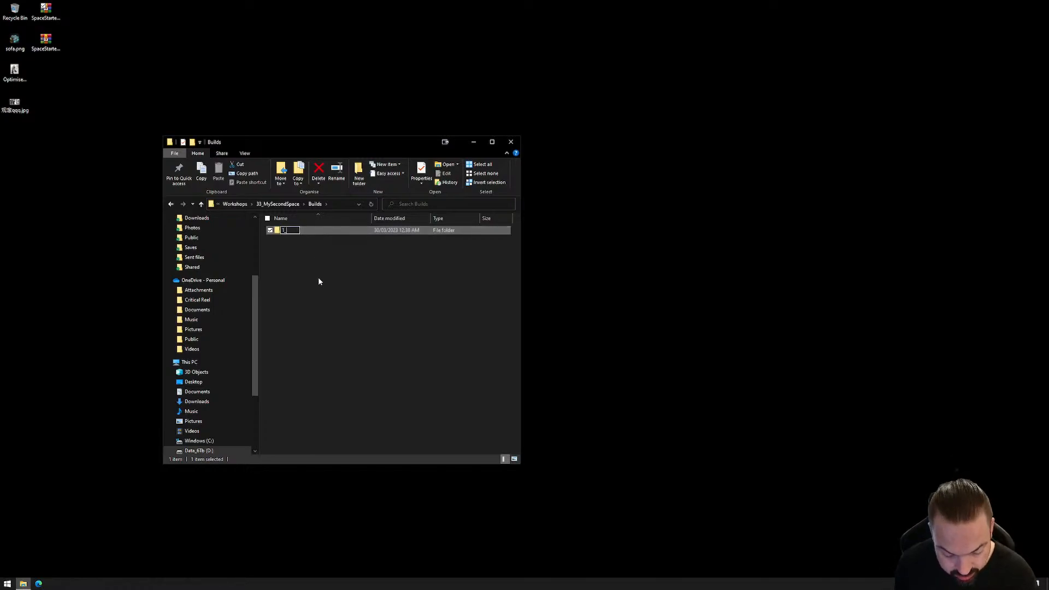
text(YourSecondSpace)
key(Return)
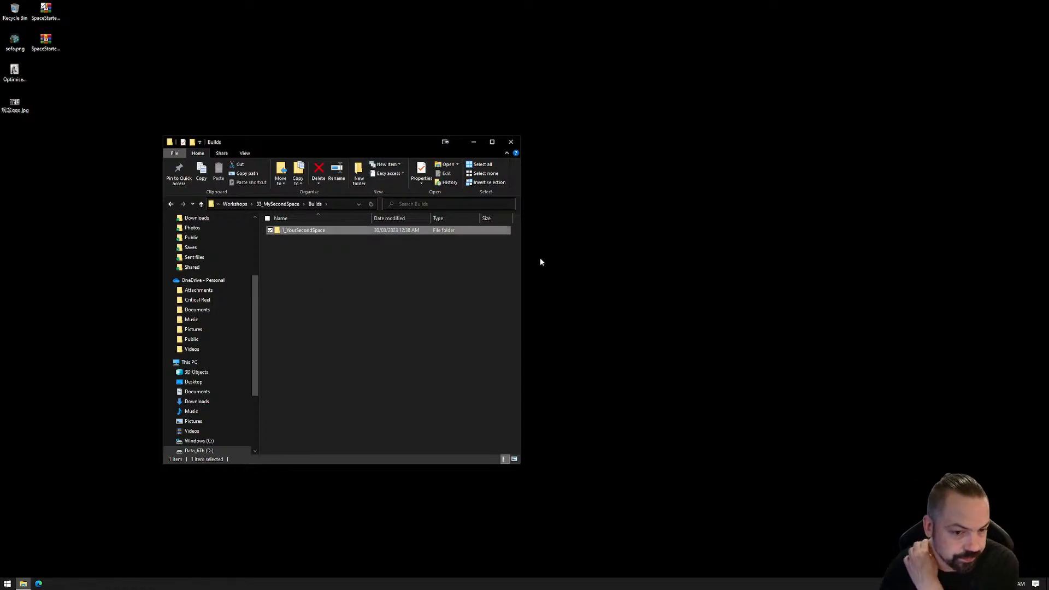
Open the 1_YourSecondSpace folder to view its project files, and launch Unity Hub
double_click(303, 230)
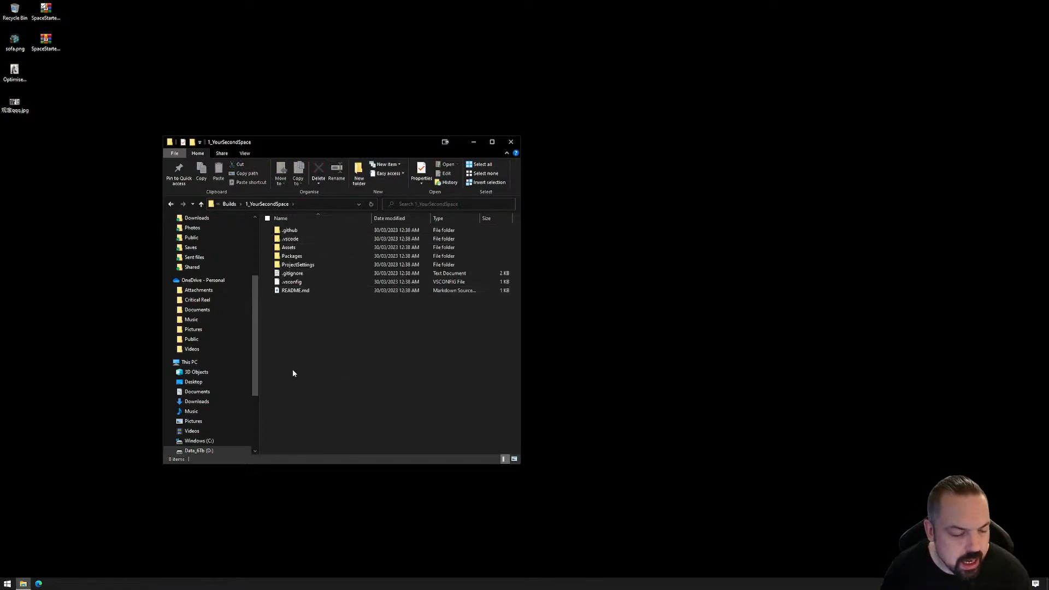
click(8, 584)
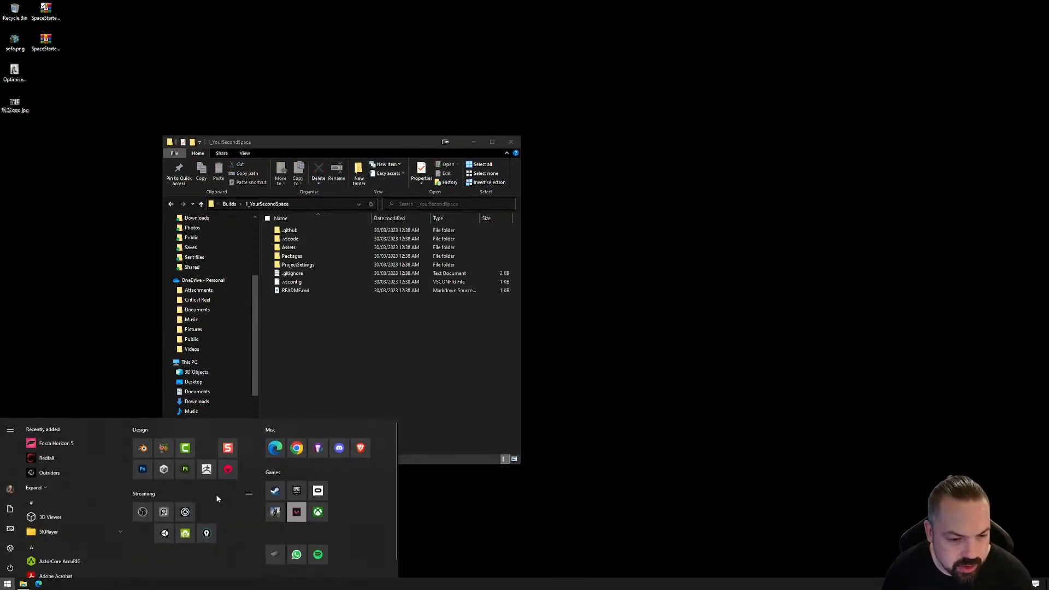
click(163, 469)
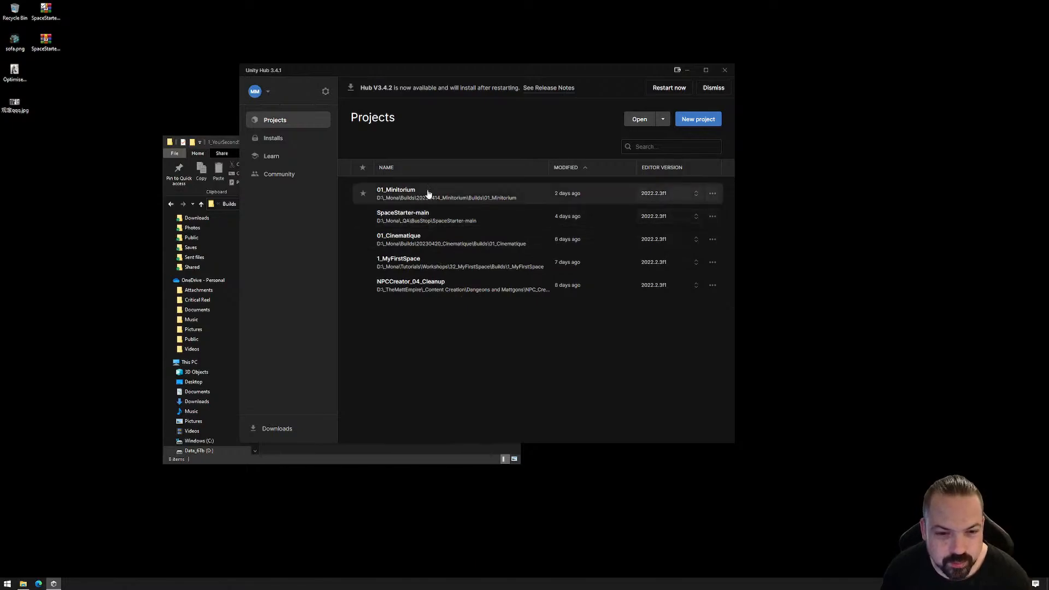
Open the existing project D:\_Mona\Tutorials\Workshops\33_MySecondSpace\Builds\1_YourSecondSpace from Unity Hub
click(641, 119)
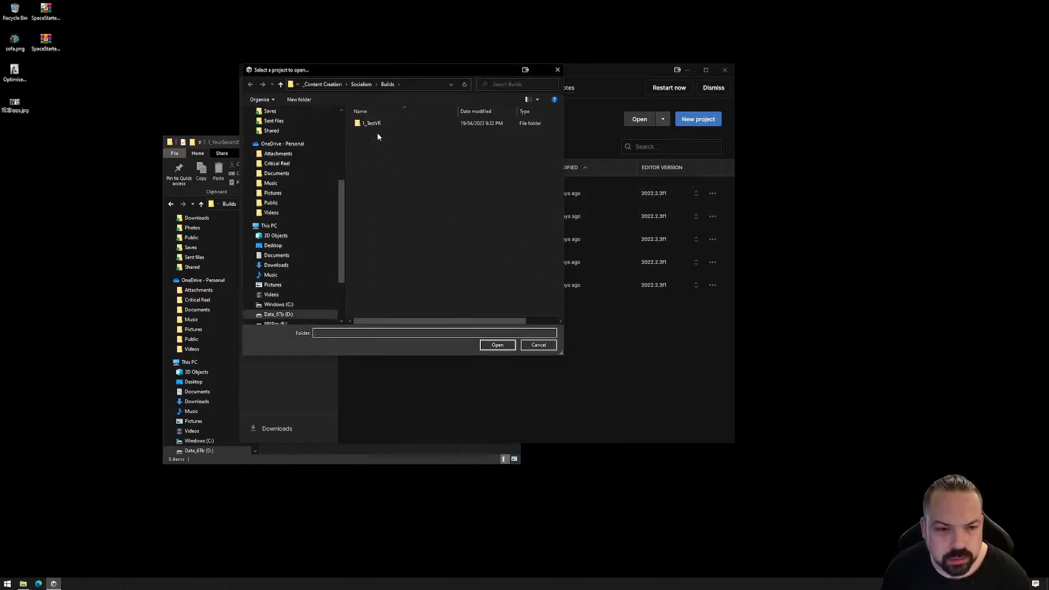
click(279, 315)
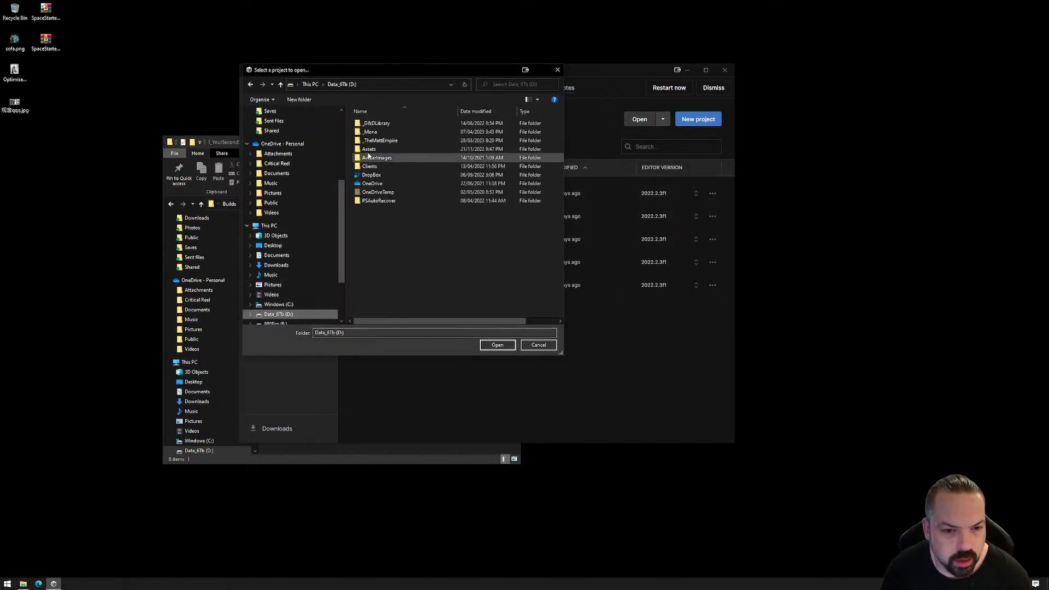
double_click(370, 132)
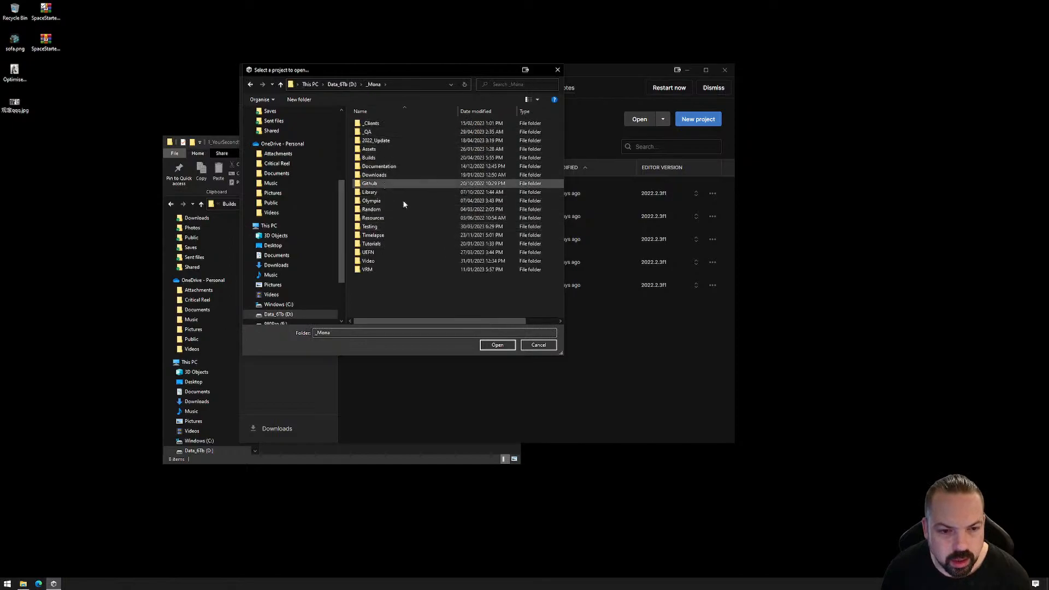
double_click(378, 245)
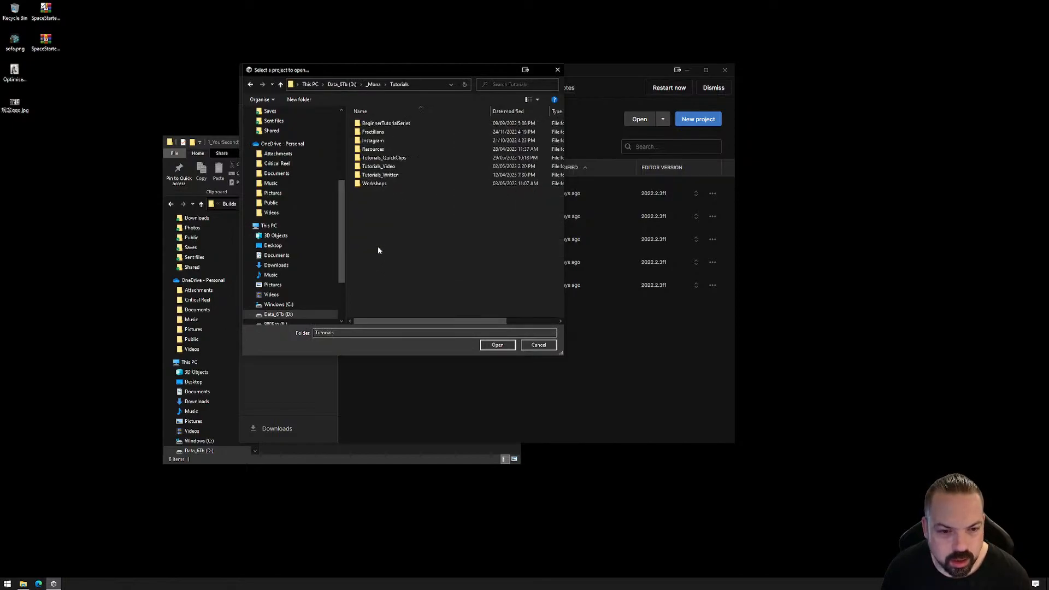
double_click(377, 184)
scroll(385, 246, down, 3)
double_click(384, 313)
double_click(383, 124)
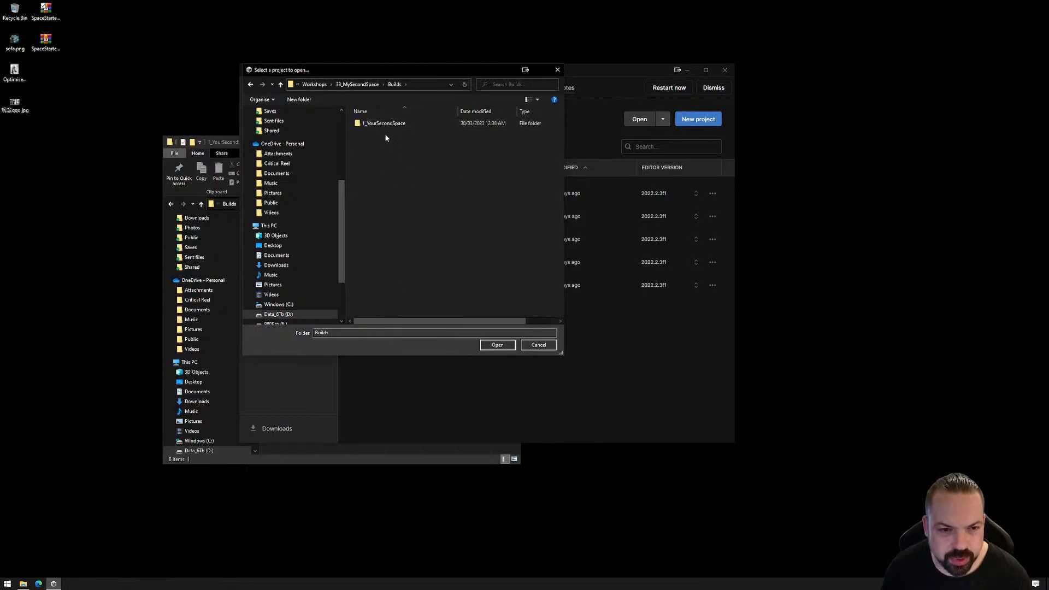
double_click(383, 123)
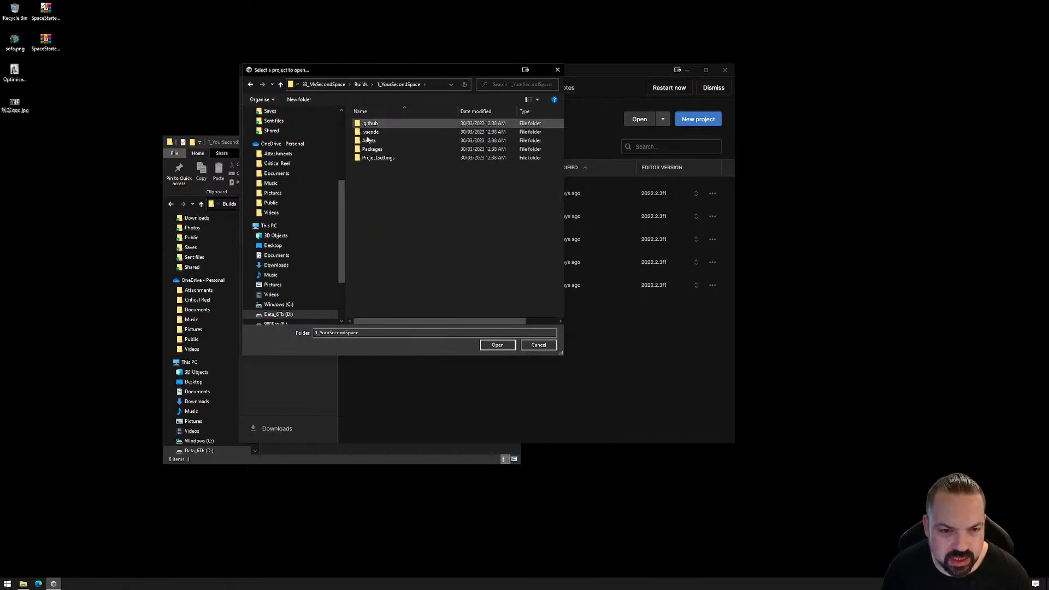
click(498, 346)
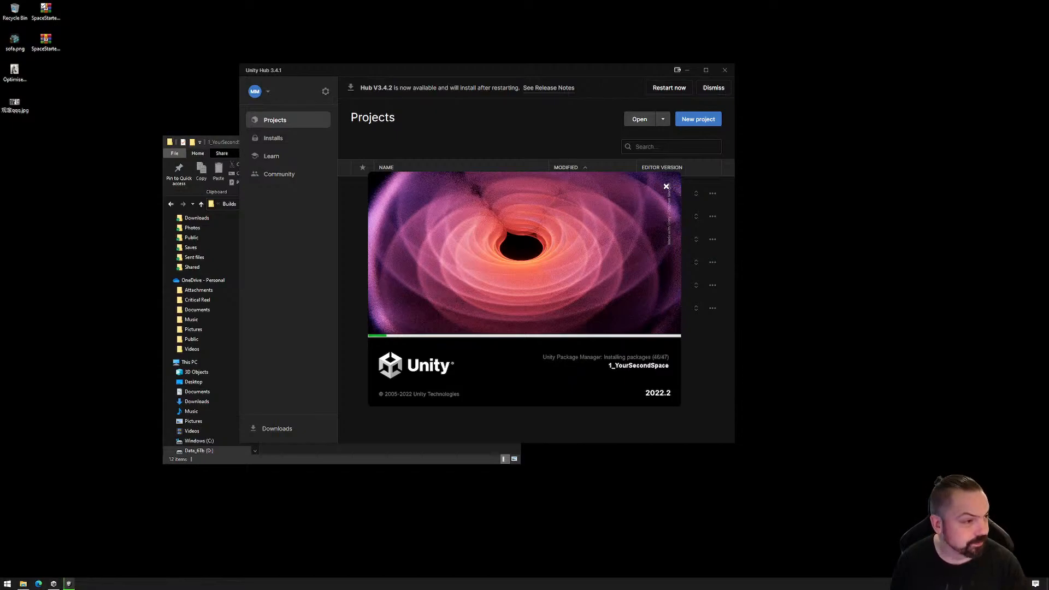
Switch to the Mona documentation in the browser and open the Get Started page under Building Spaces
drag(1048, 83, 621, 75)
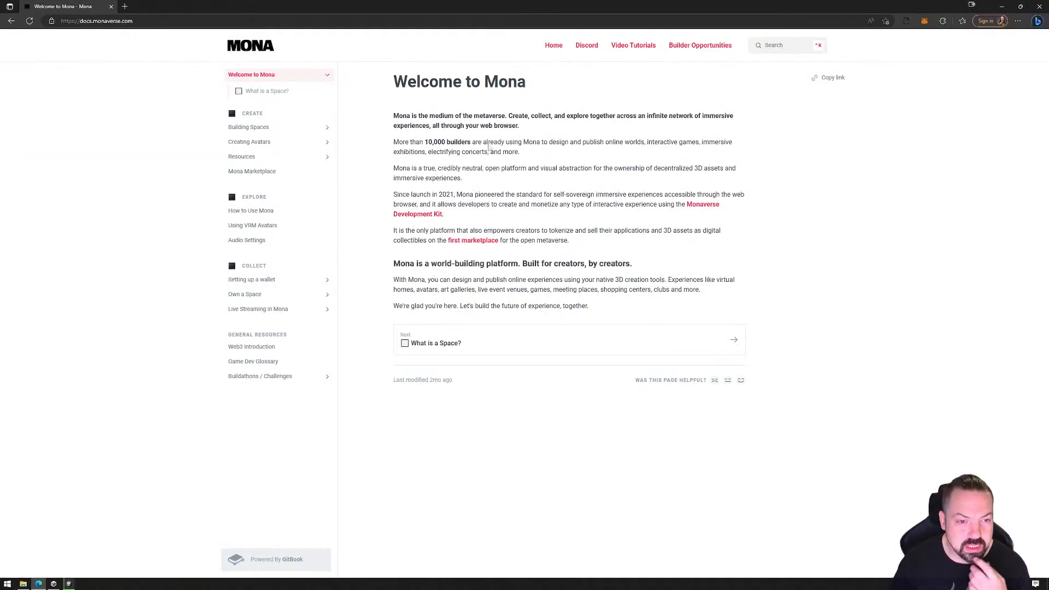
click(265, 128)
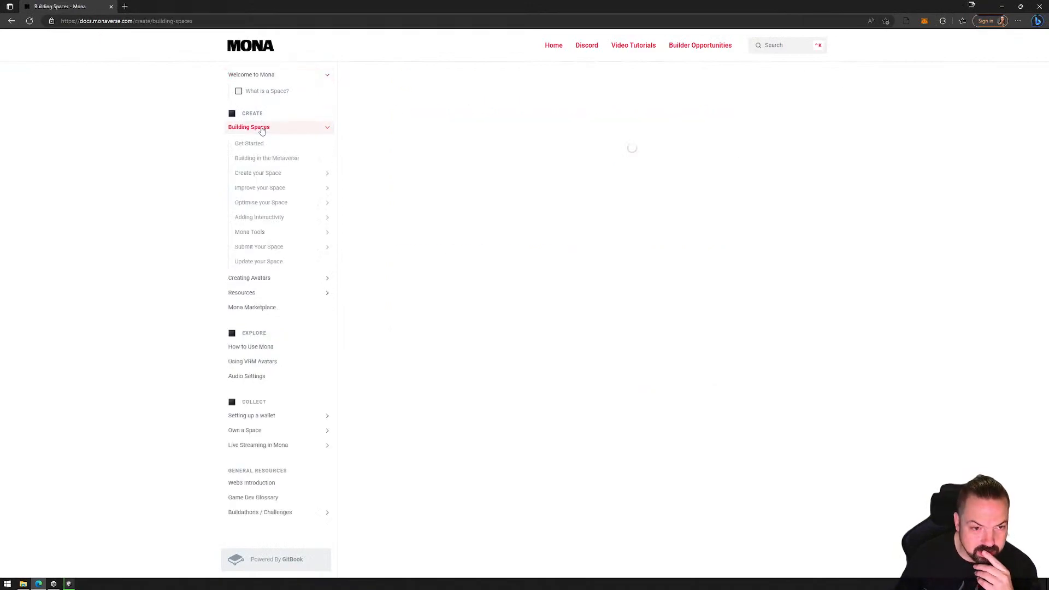
click(265, 144)
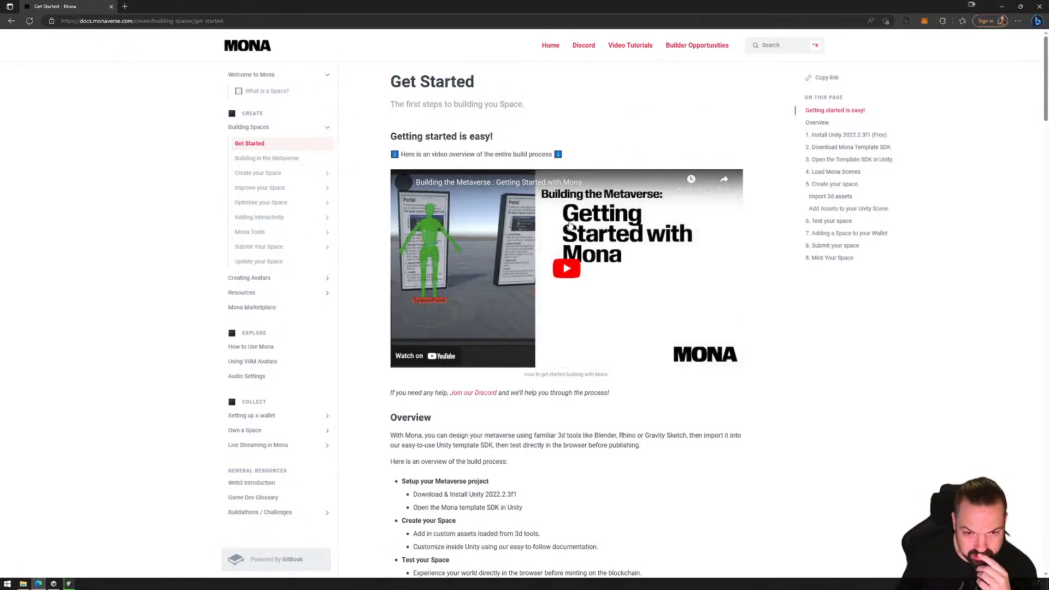
Read the Install Unity 2022.2.3f1 section and highlight the note about adding Build support for WebGL
scroll(597, 303, down, 4)
scroll(598, 299, down, 5)
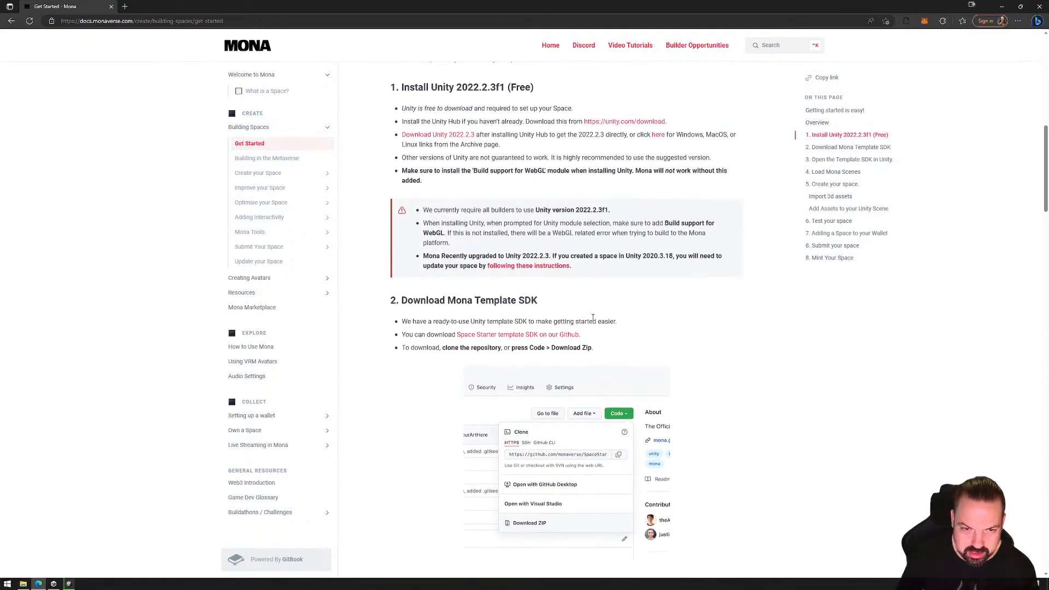
scroll(629, 290, up, 5)
scroll(634, 288, down, 5)
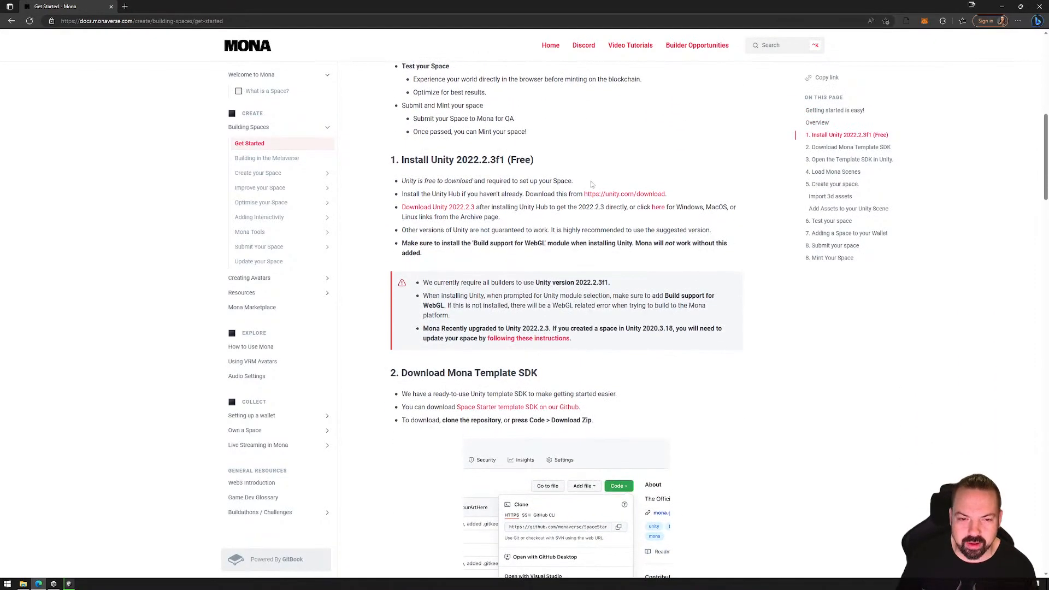
drag(509, 160, 461, 160)
click(517, 159)
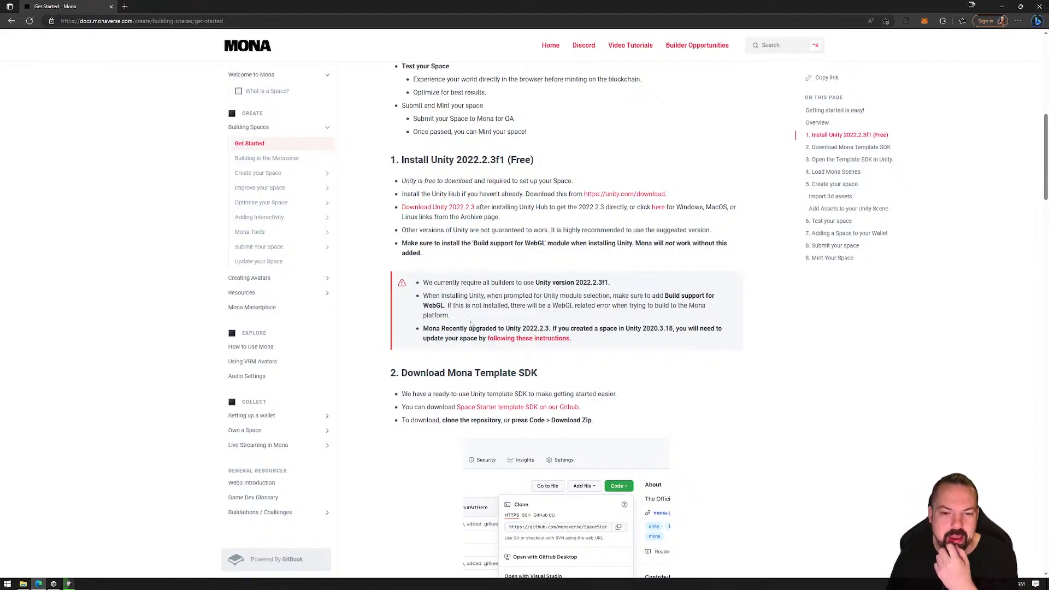
drag(458, 321, 424, 297)
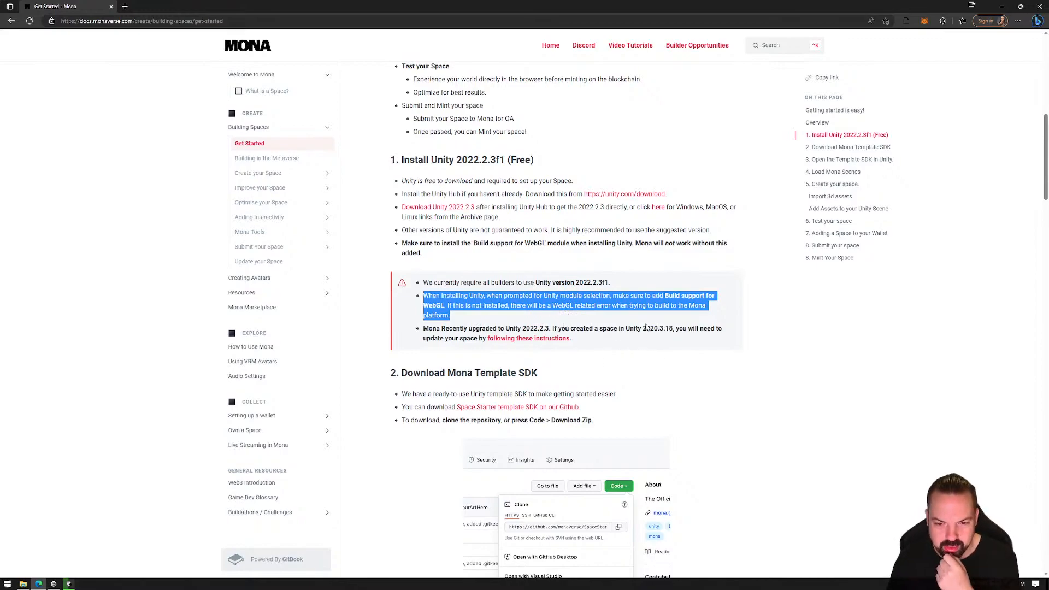
View the SpaceStarter template repository on GitHub and its code download options, and close the page again
scroll(612, 337, down, 3)
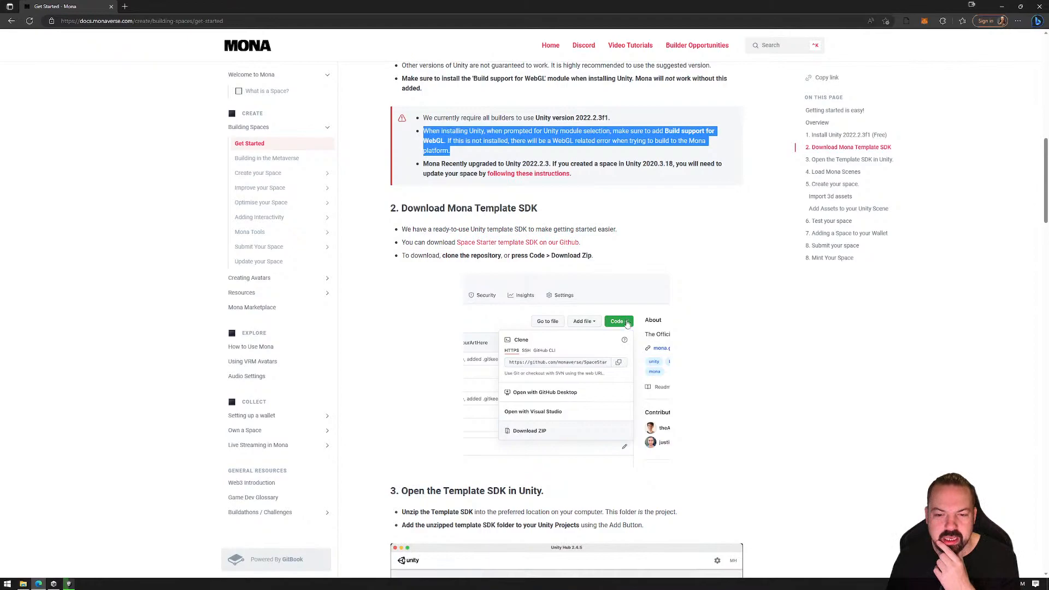
click(569, 243)
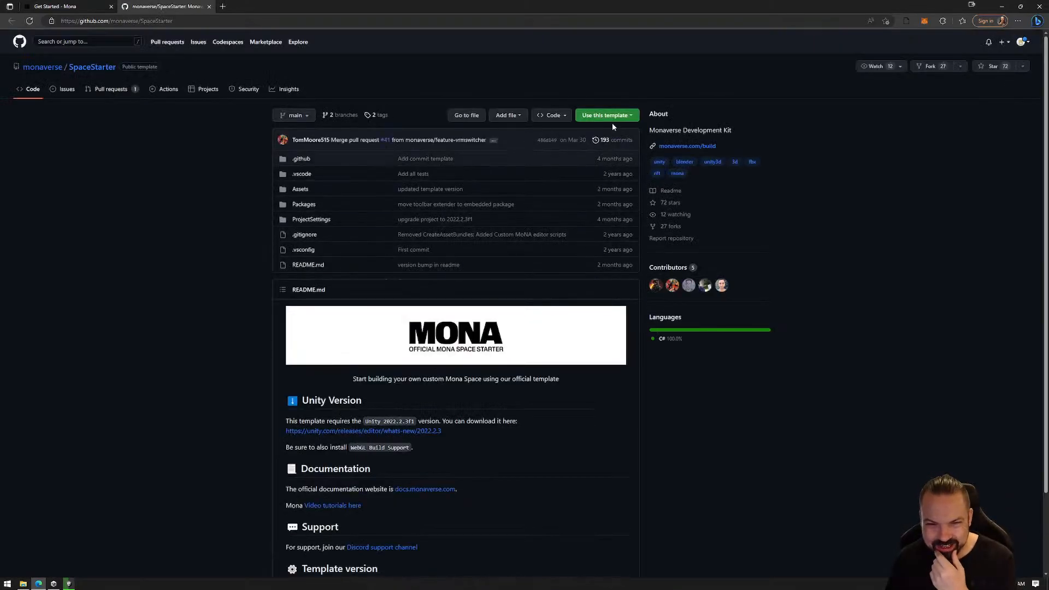
click(566, 117)
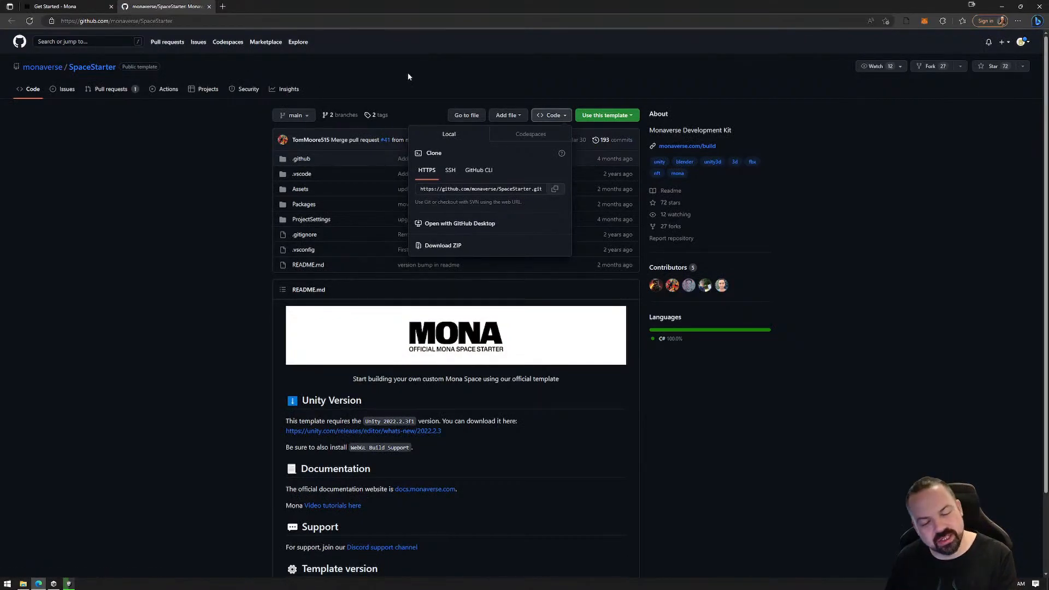
click(209, 8)
Read the documentation sections on opening the Template SDK in Unity and loading the Mona scenes
scroll(587, 366, down, 5)
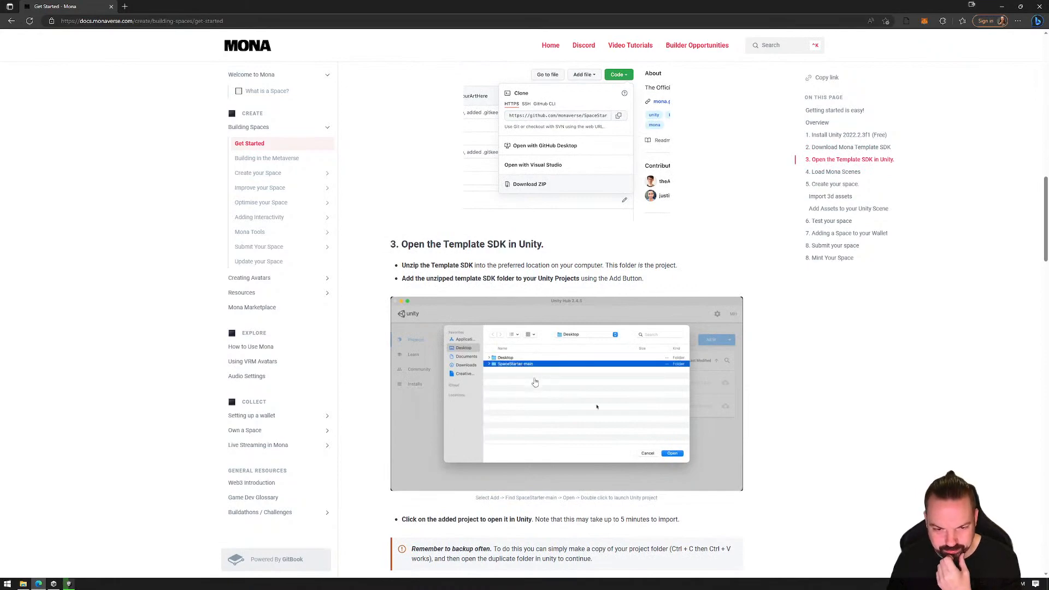
scroll(592, 410, down, 3)
scroll(592, 411, down, 3)
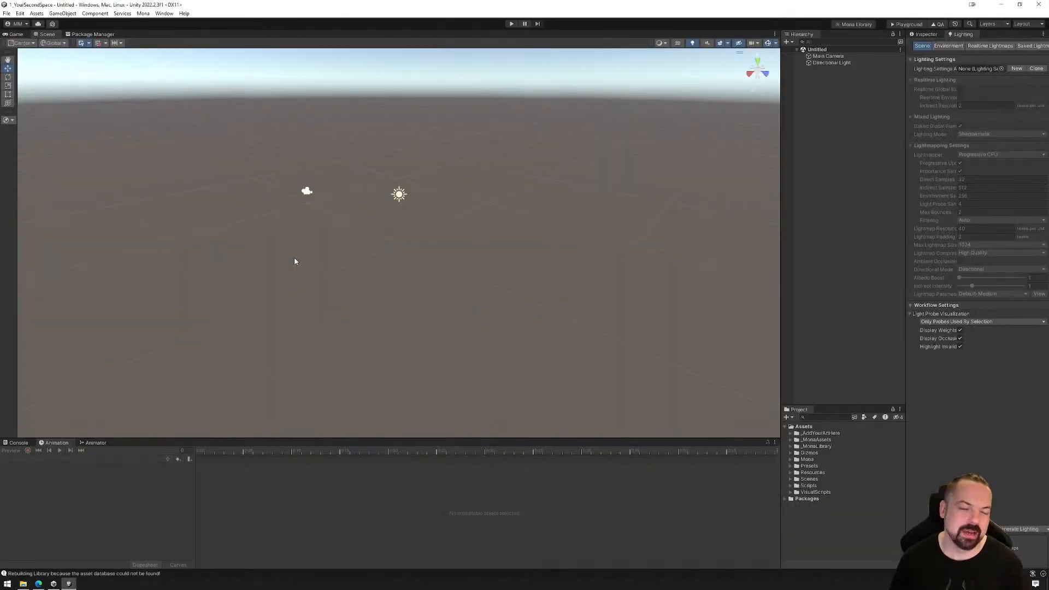
In the Unity project, load the Mona space scenes and remove the Untitled scene from the hierarchy
click(145, 14)
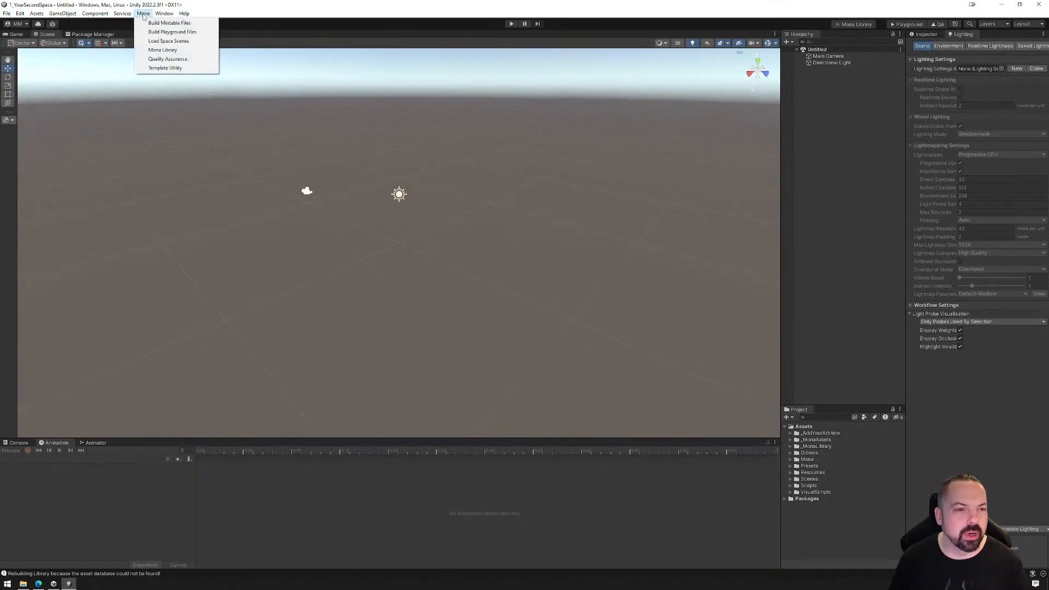
click(168, 41)
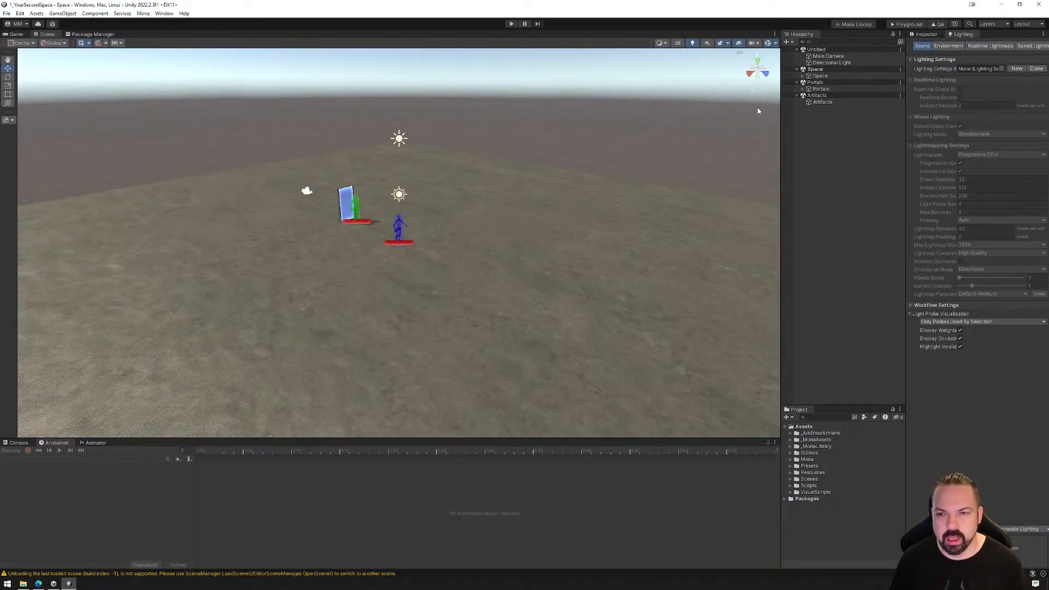
right_click(849, 49)
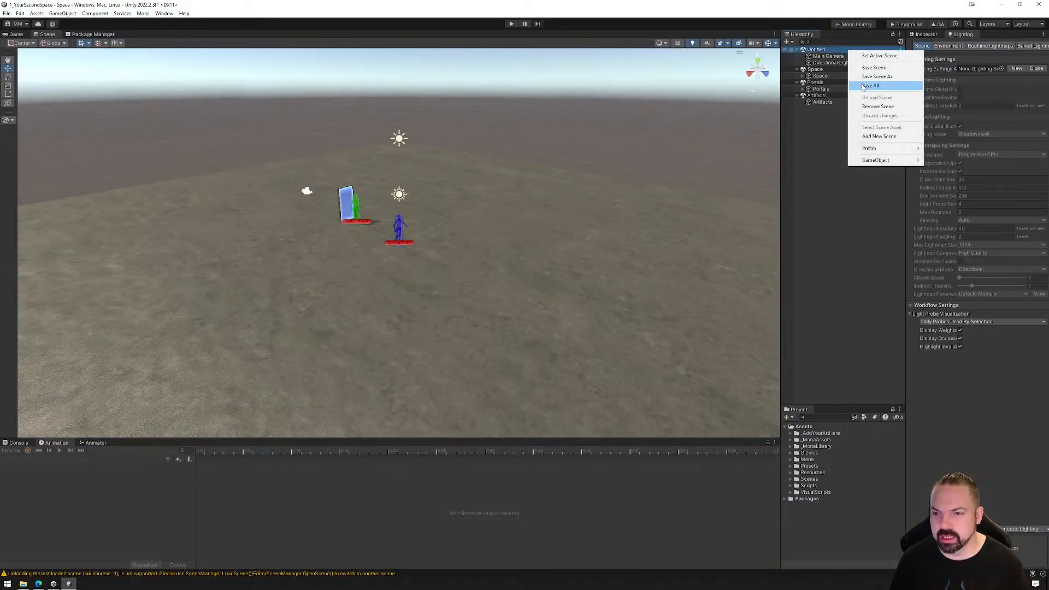
click(878, 106)
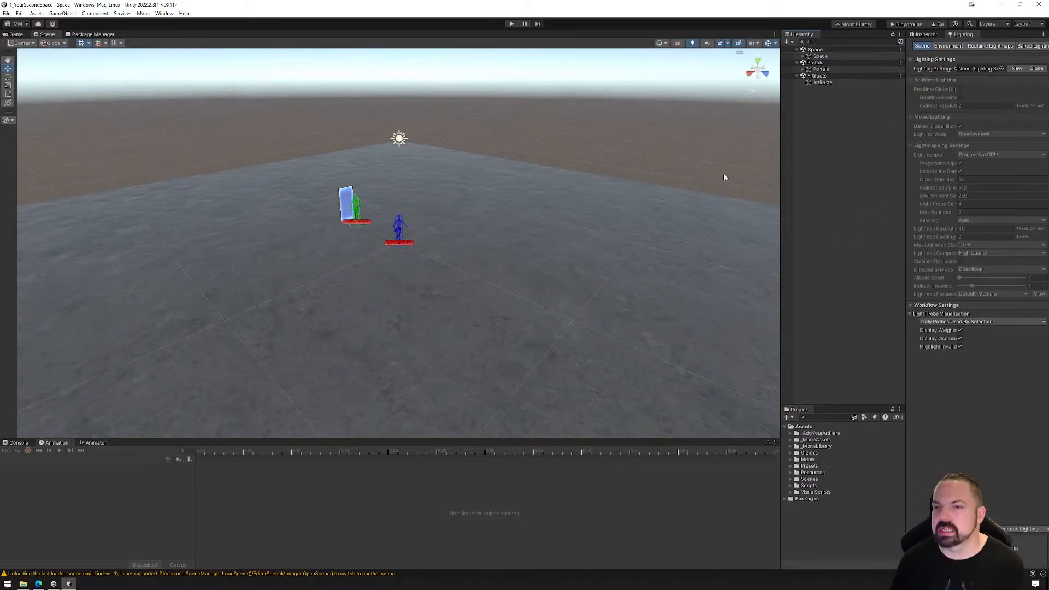
Build the space for the Mona Playground and upload the exported PlaygroundFiles folder to the Playground page
click(910, 25)
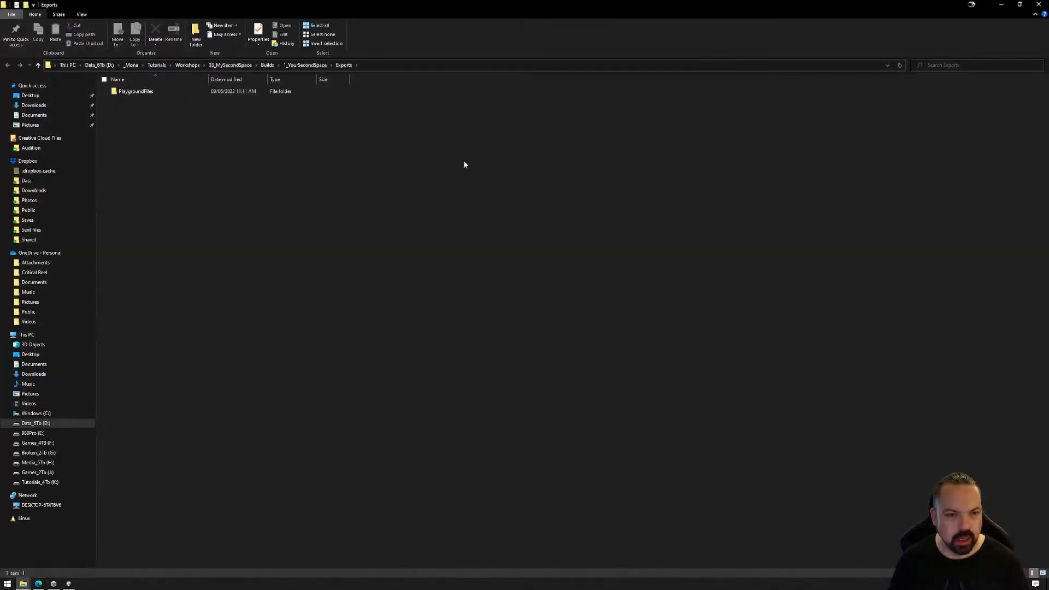
click(1020, 4)
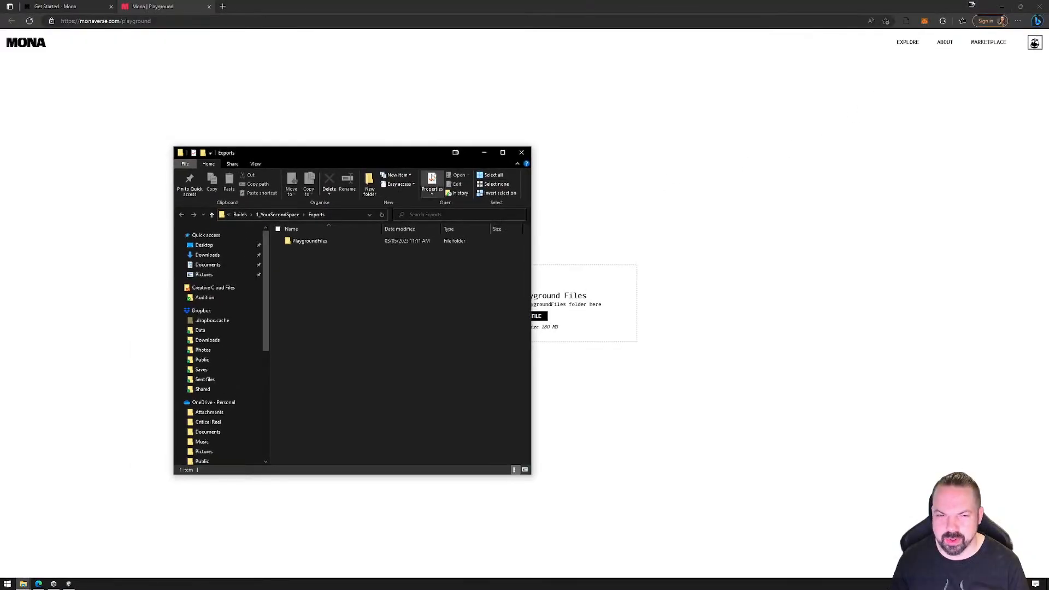
drag(365, 148, 865, 110)
click(773, 167)
double_click(798, 221)
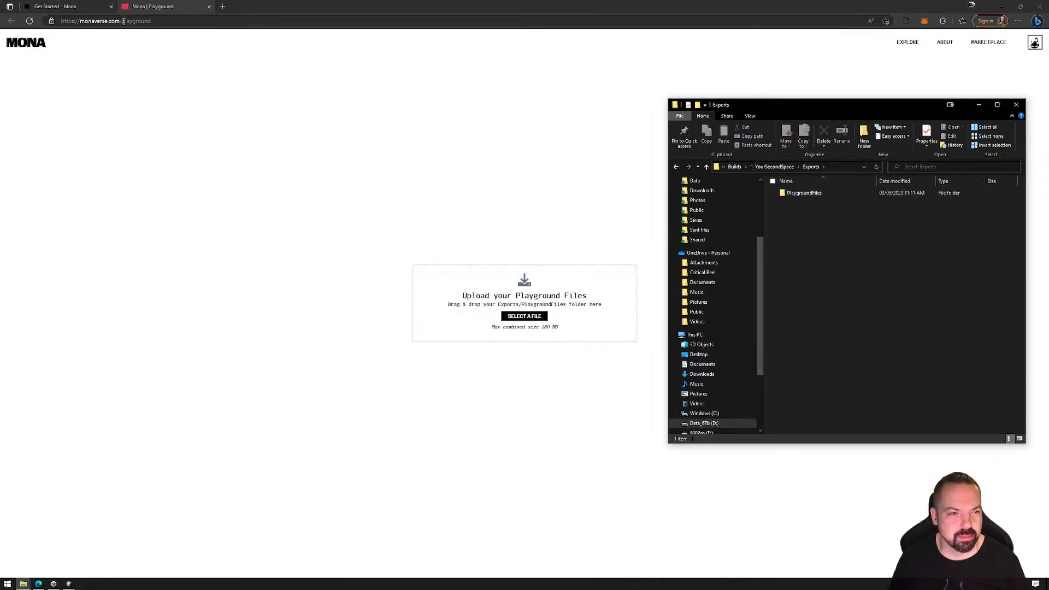
drag(810, 194, 498, 290)
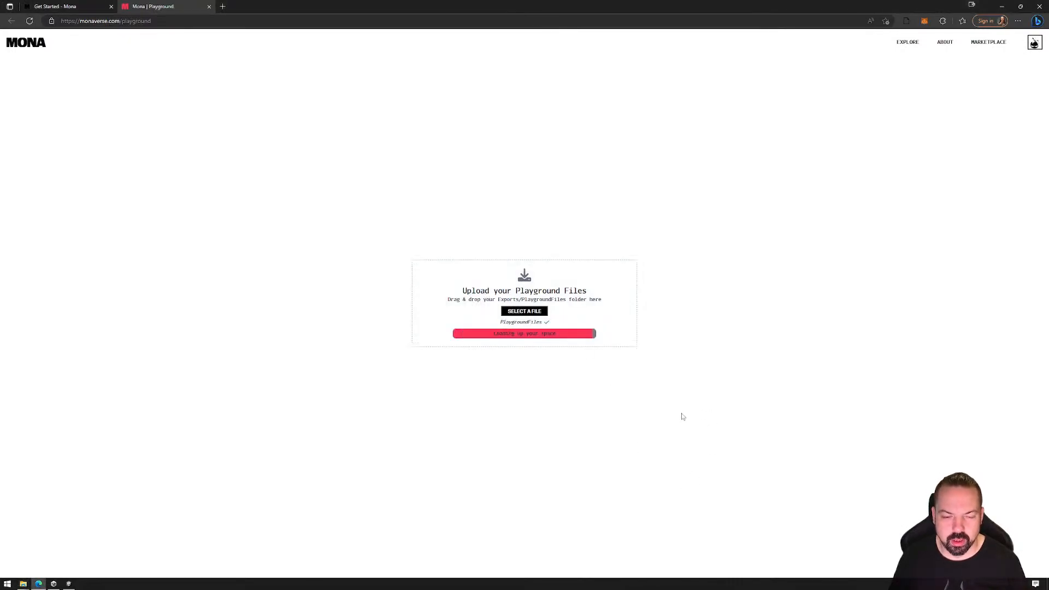
Test the uploaded space in the Playground by walking and jumping around with the avatar, and close the Playground page
key(space)
click(655, 404)
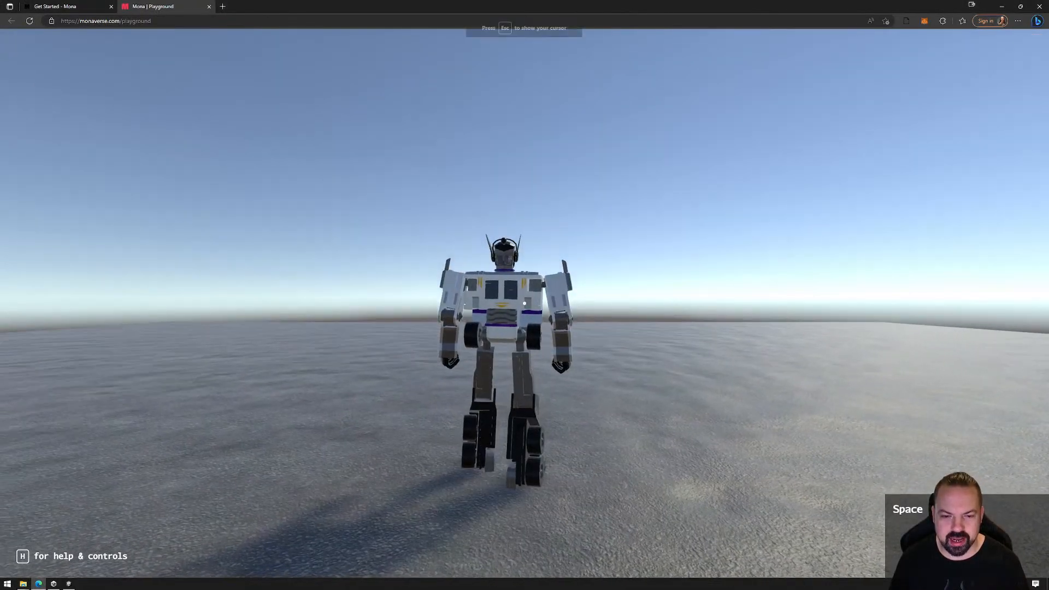
key(w)
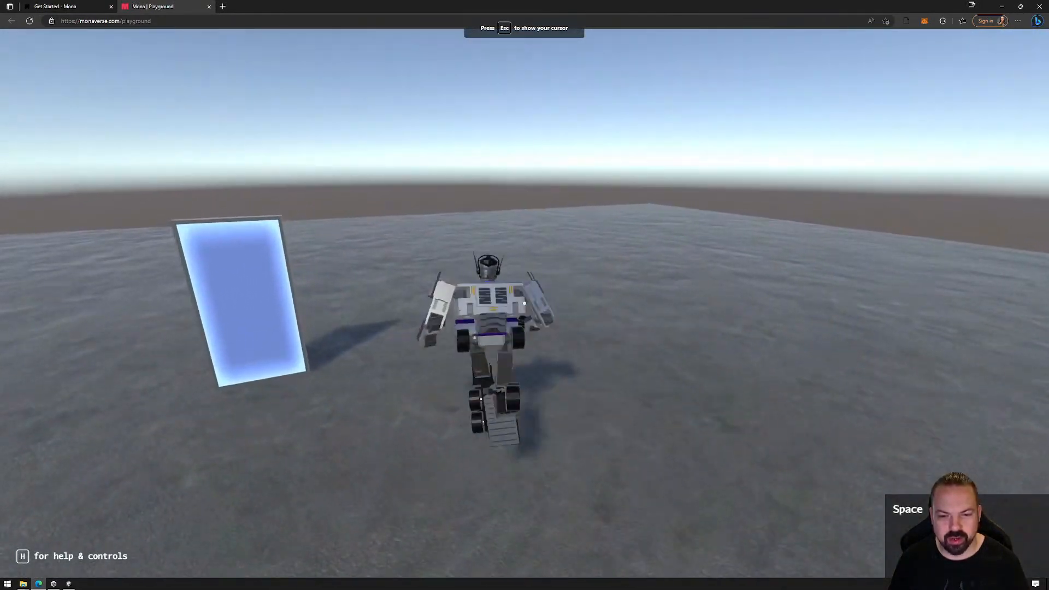
key(a)
key(s)
key(d)
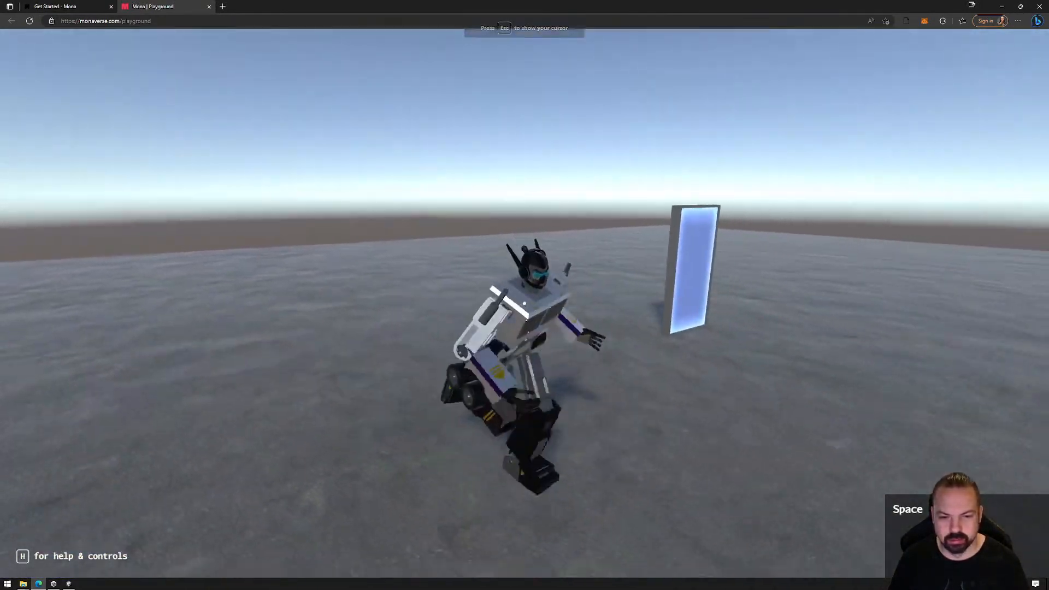
key(space)
key(space)
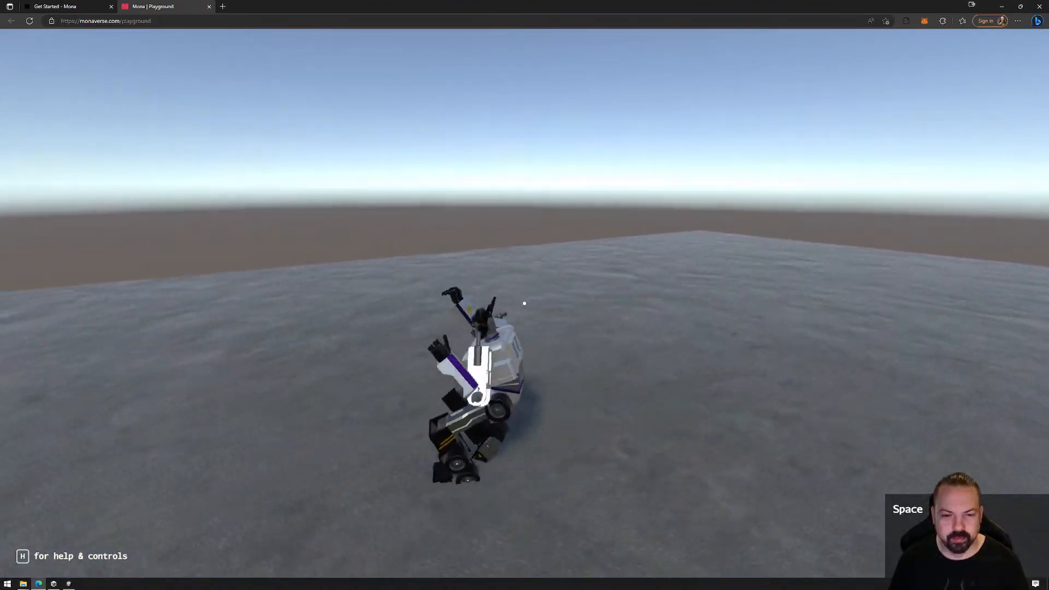
key(space)
key(space)
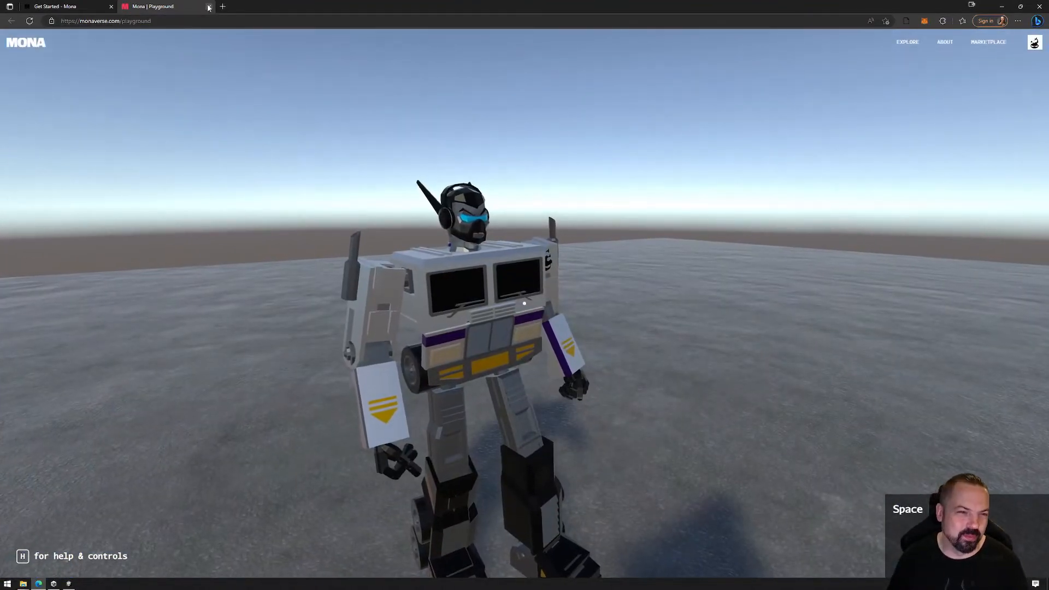
click(209, 6)
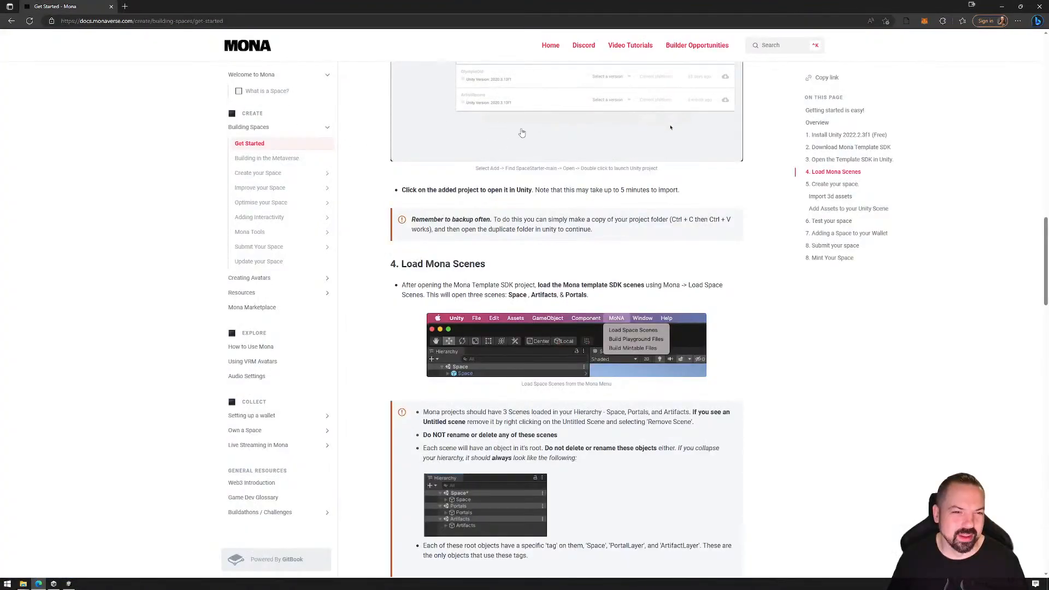
Read the Create your space section, covering 3D asset import and the Space, Portal and Artifacts scenes
scroll(979, 213, down, 9)
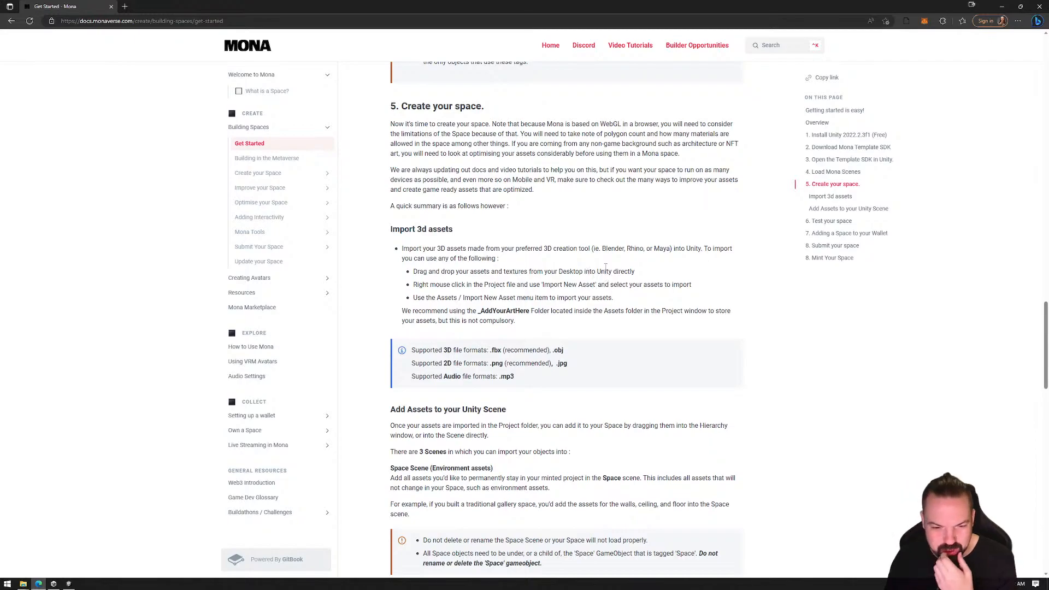
scroll(606, 248, up, 2)
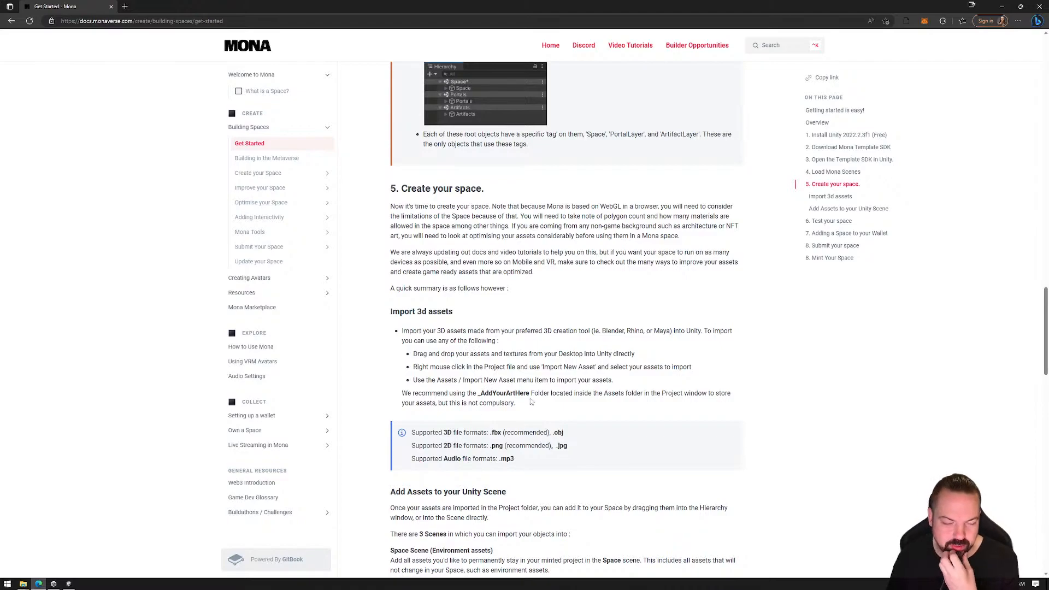
scroll(534, 369, down, 3)
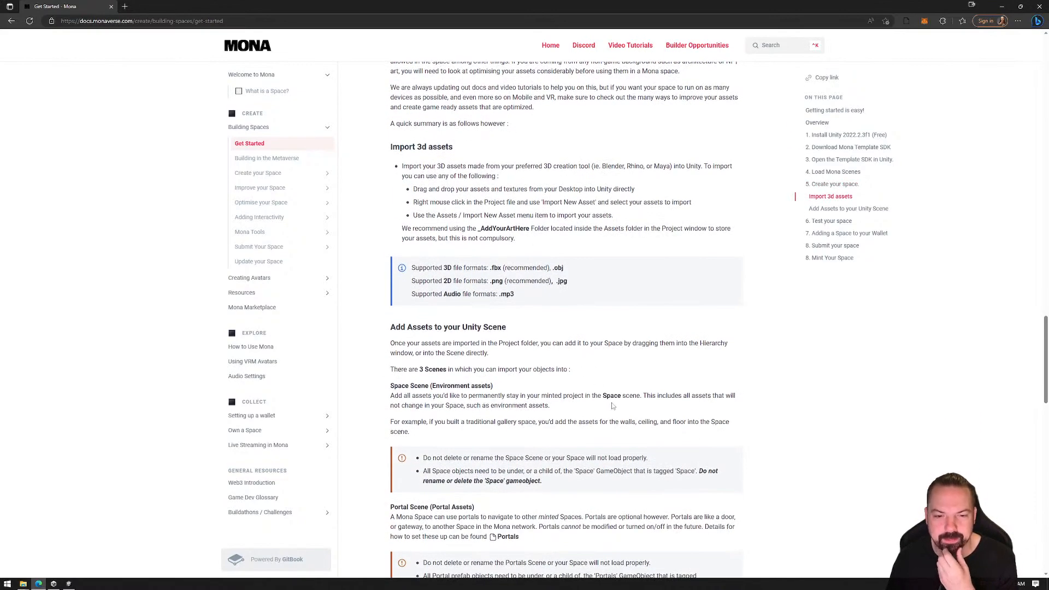
scroll(613, 406, down, 6)
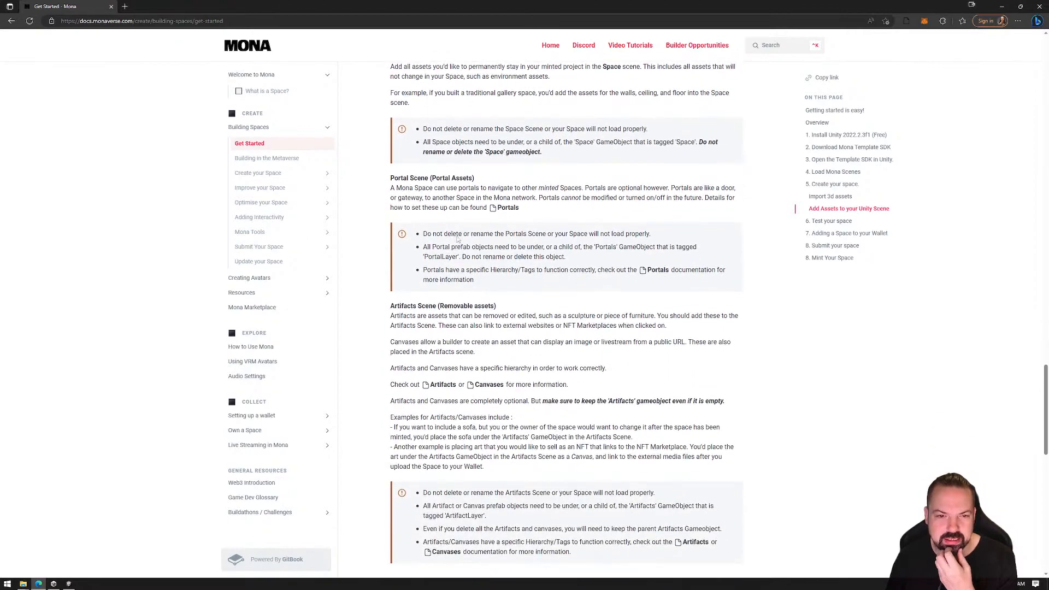
scroll(517, 306, down, 3)
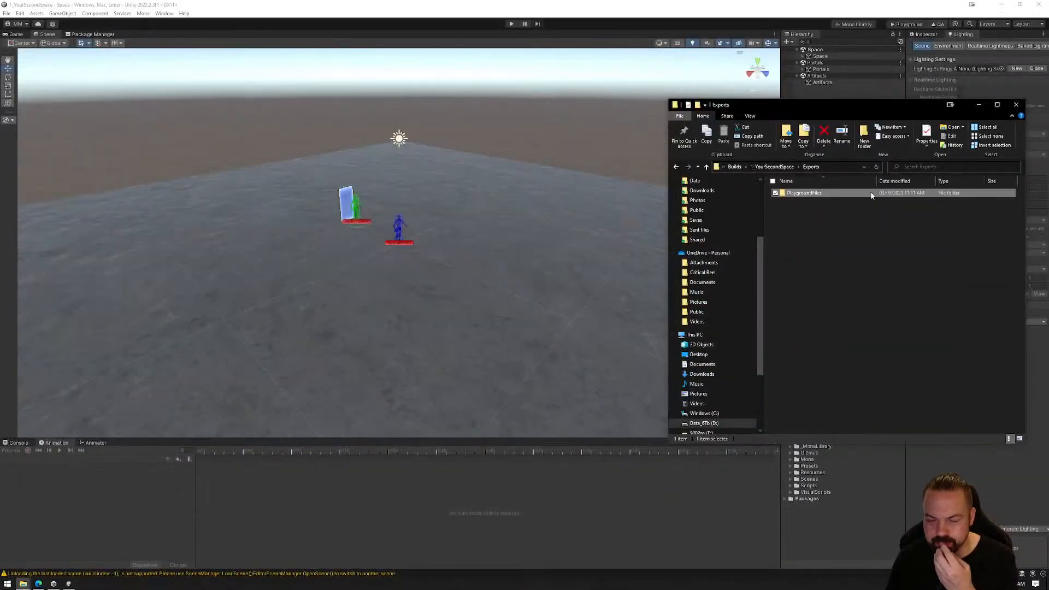
Open the 1_YourSecondSpace project's Assets/_AddYourArtHere/Textures folder, with drive Data_6Tb (D:) open in a second File Explorer window beside it
click(780, 169)
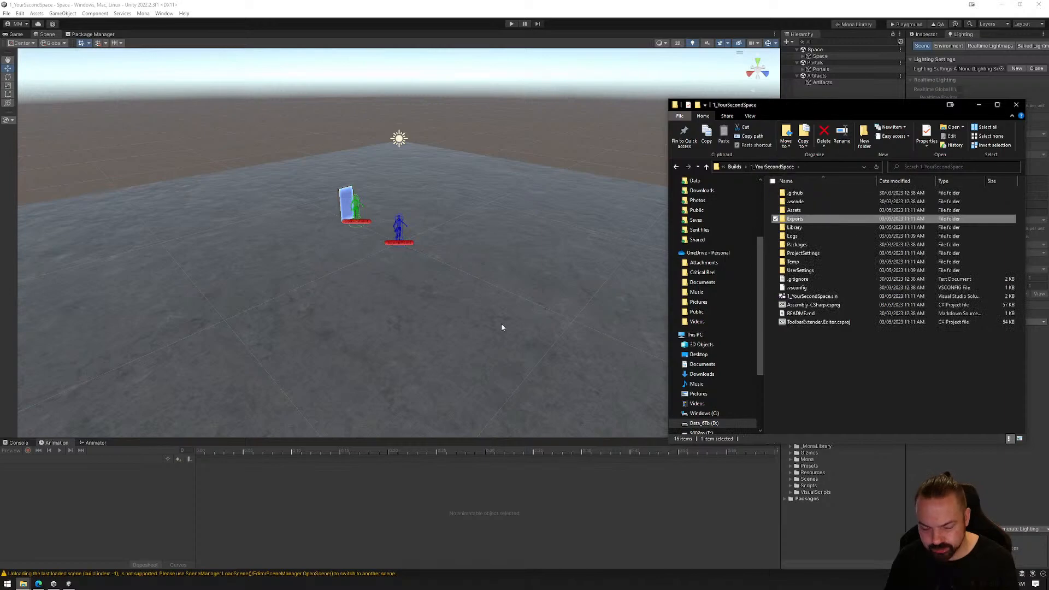
key(super+e)
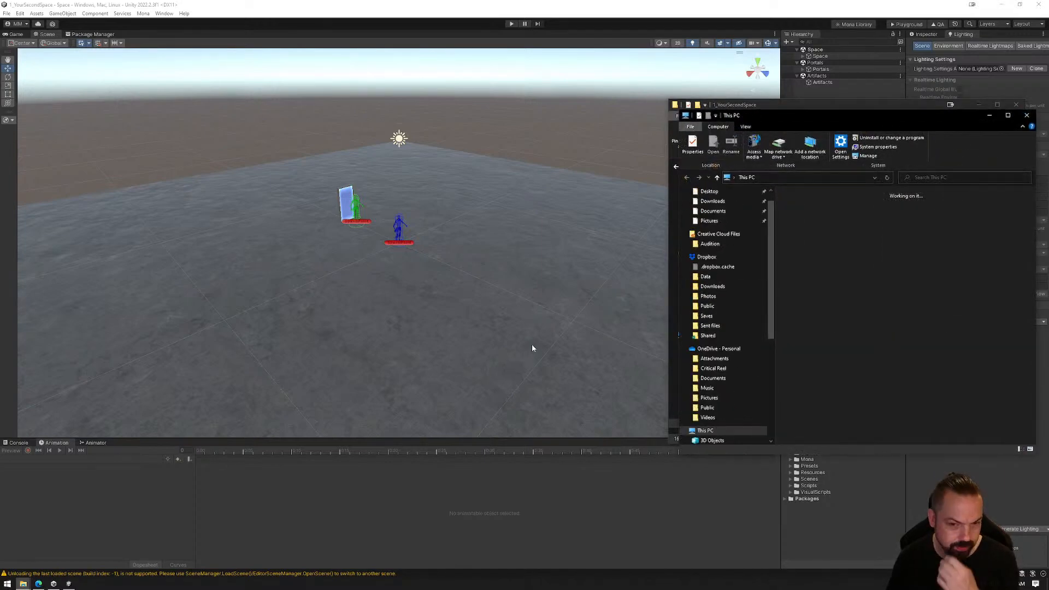
drag(848, 111, 443, 126)
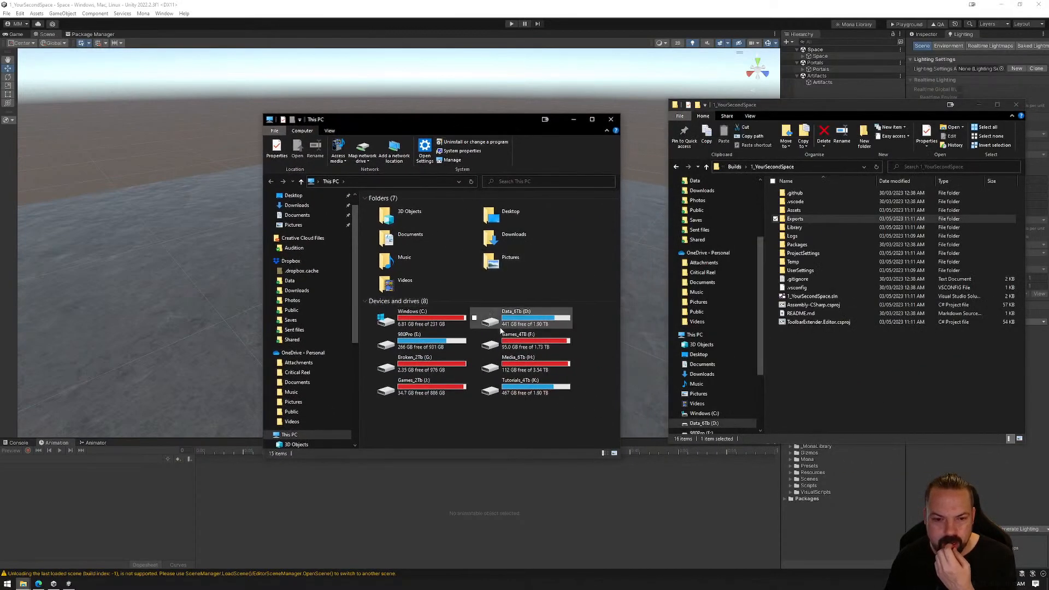
double_click(804, 211)
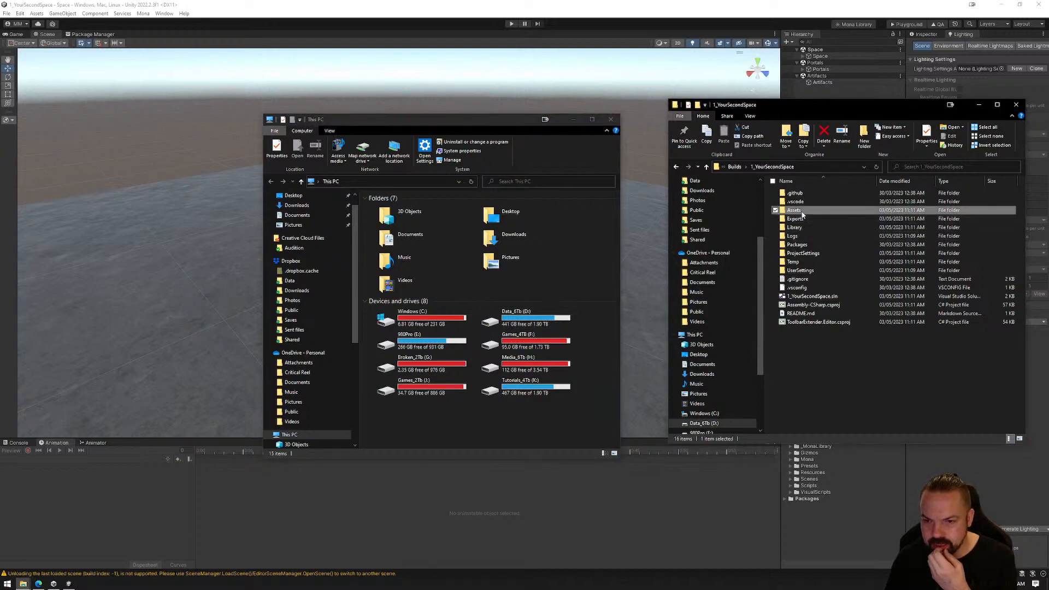
double_click(804, 194)
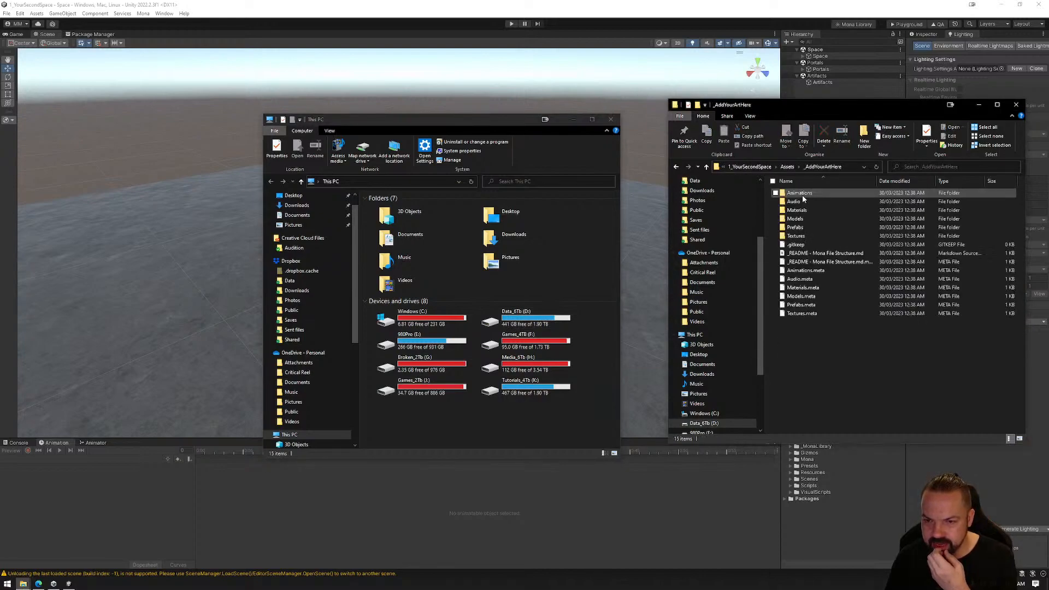
double_click(801, 235)
double_click(522, 317)
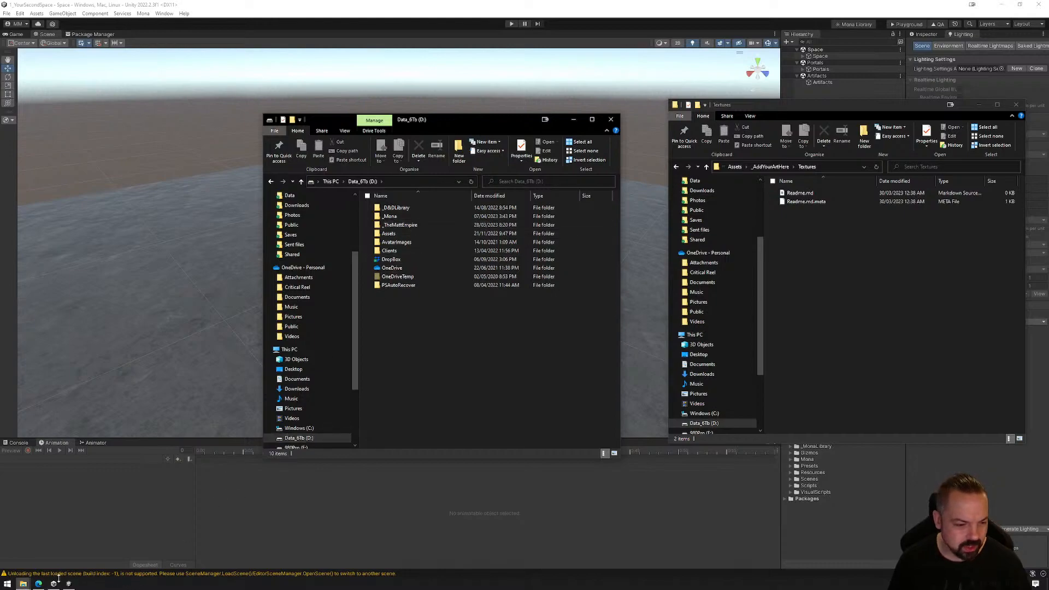
Switch to the Mona documentation in Edge and open the Textures page of the Asset Resources section
click(38, 584)
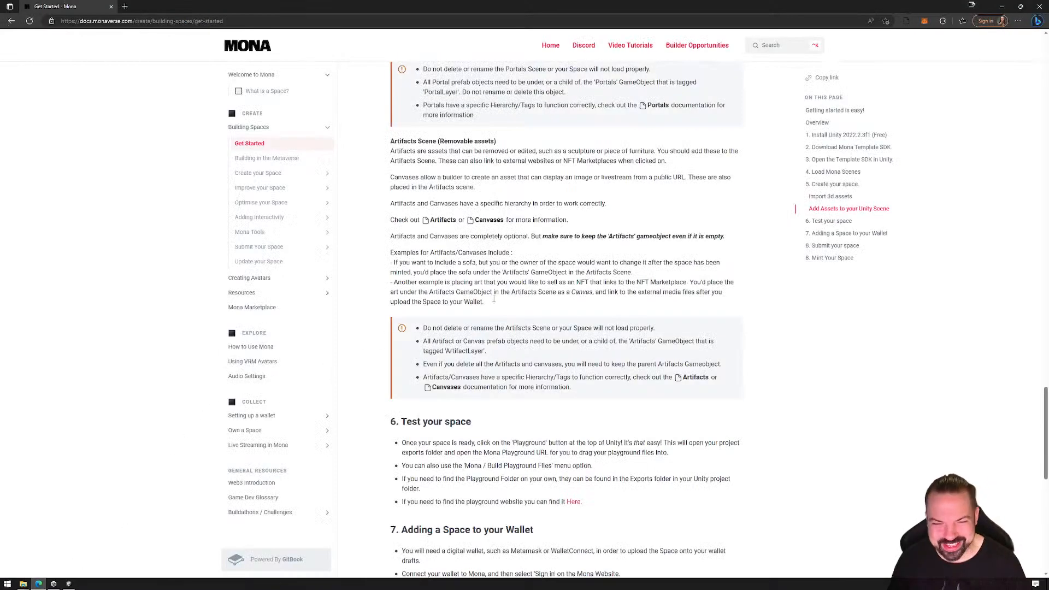
click(265, 297)
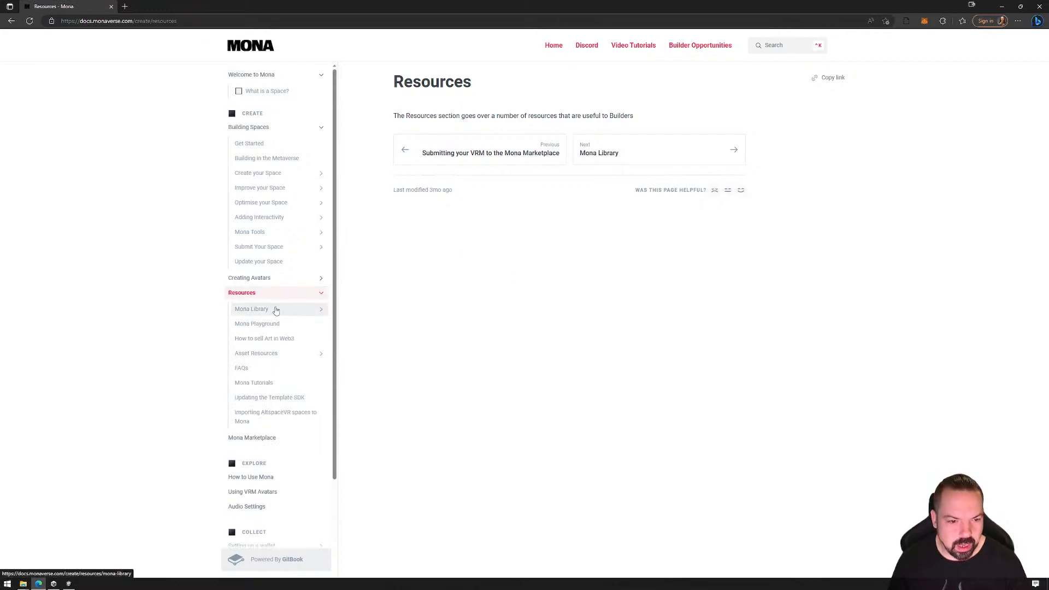
click(270, 356)
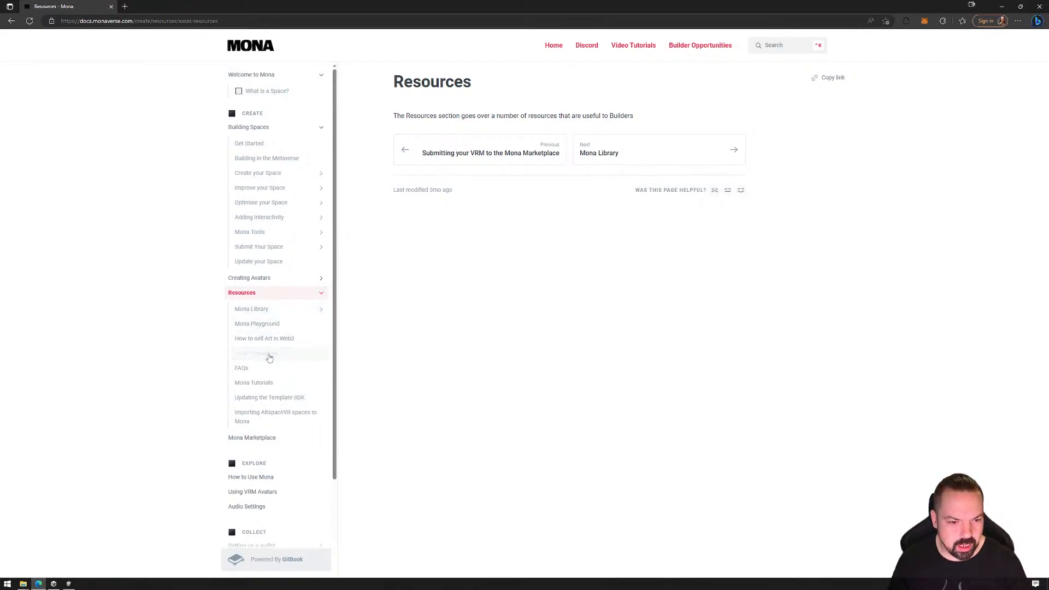
click(277, 391)
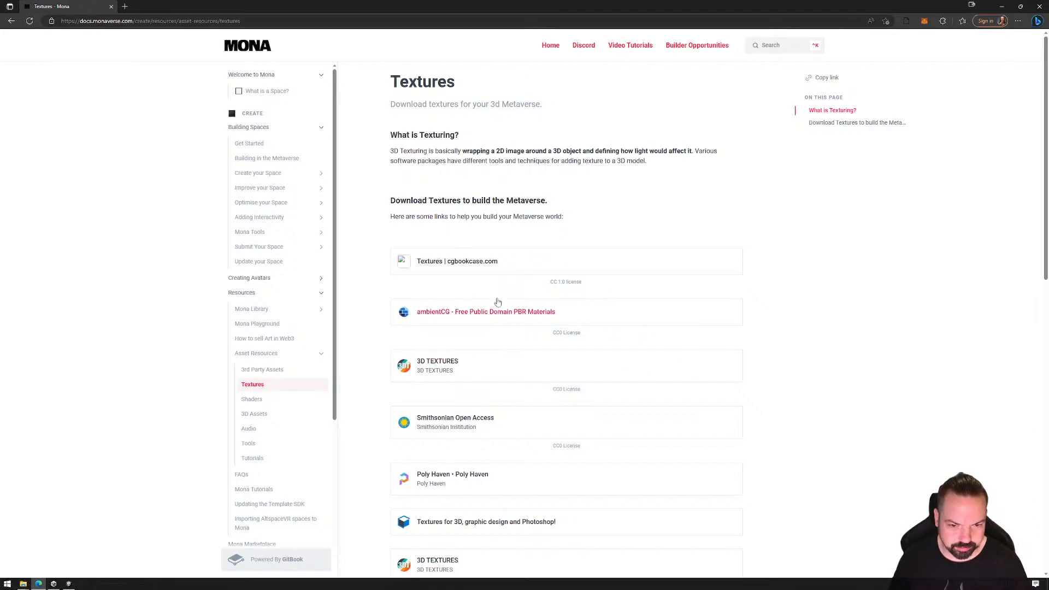
Switch back to File Explorer and bring the project's Textures folder and the Data_6Tb (D:) window to the front
click(69, 585)
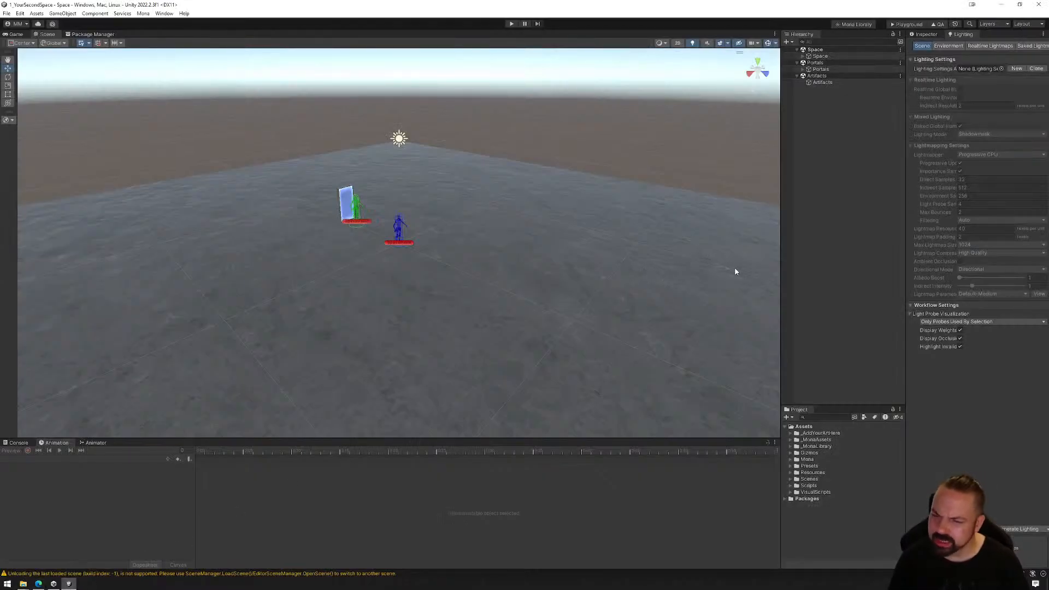
click(54, 584)
mouse_move(23, 584)
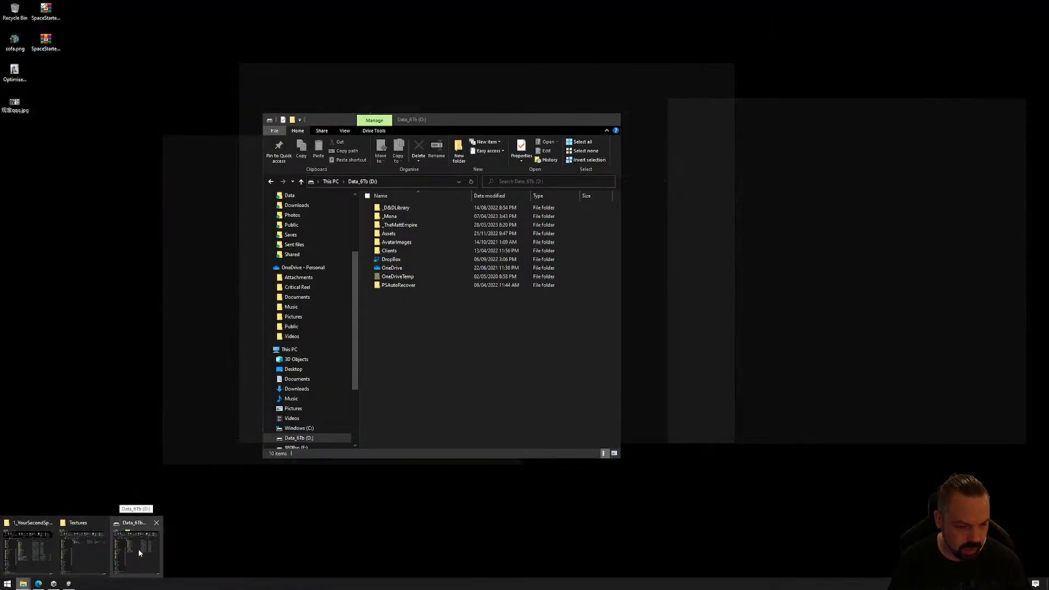
click(97, 553)
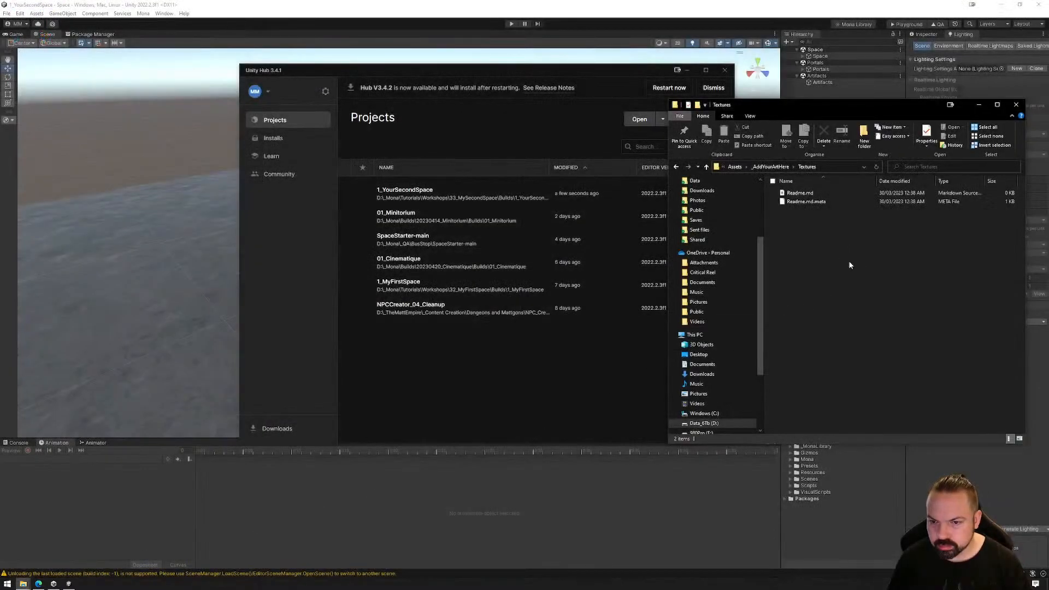
mouse_move(24, 583)
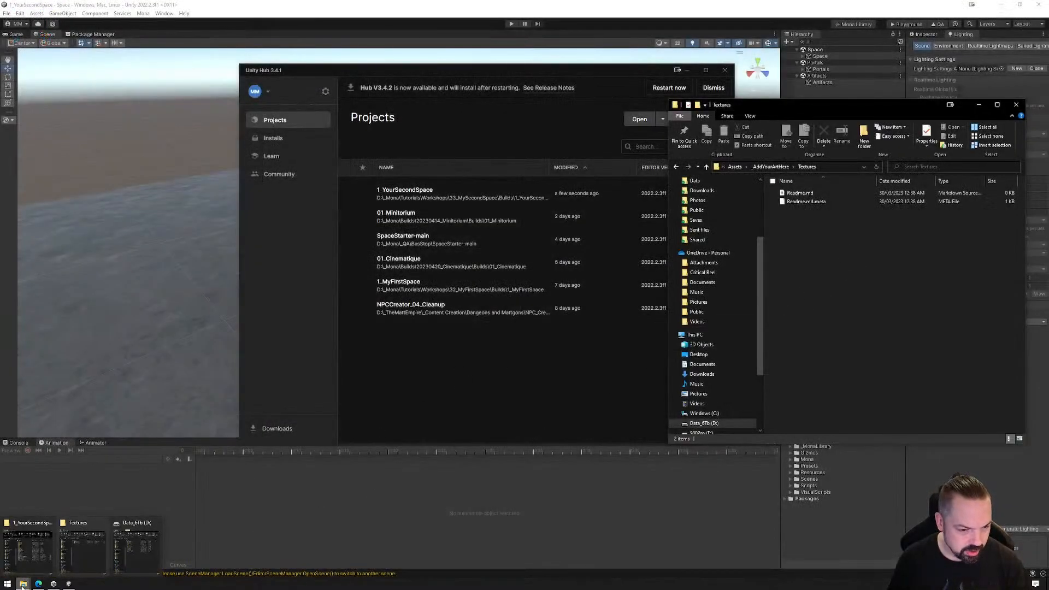
mouse_move(132, 556)
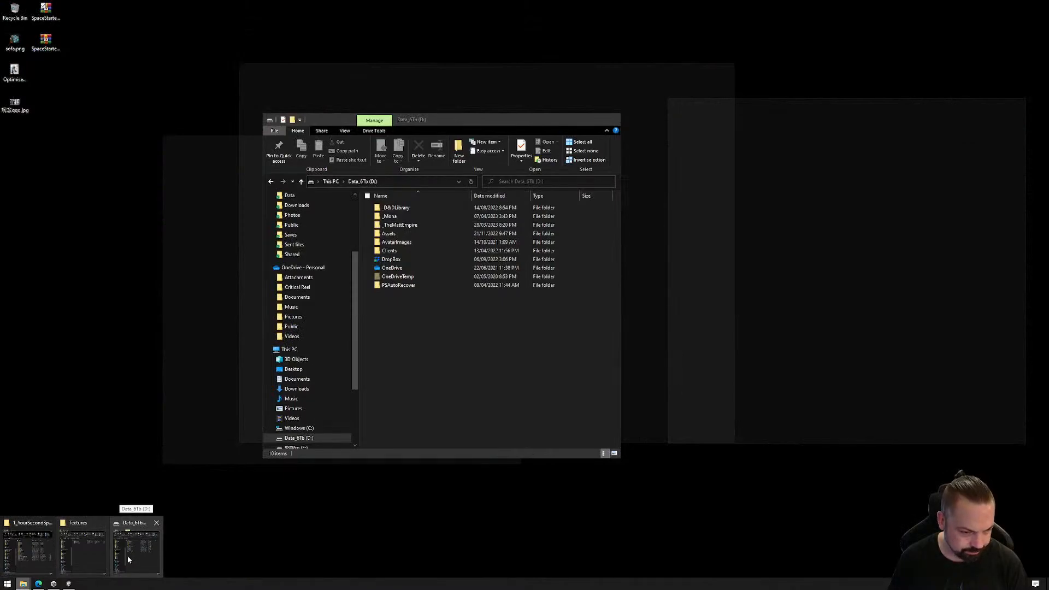
click(130, 551)
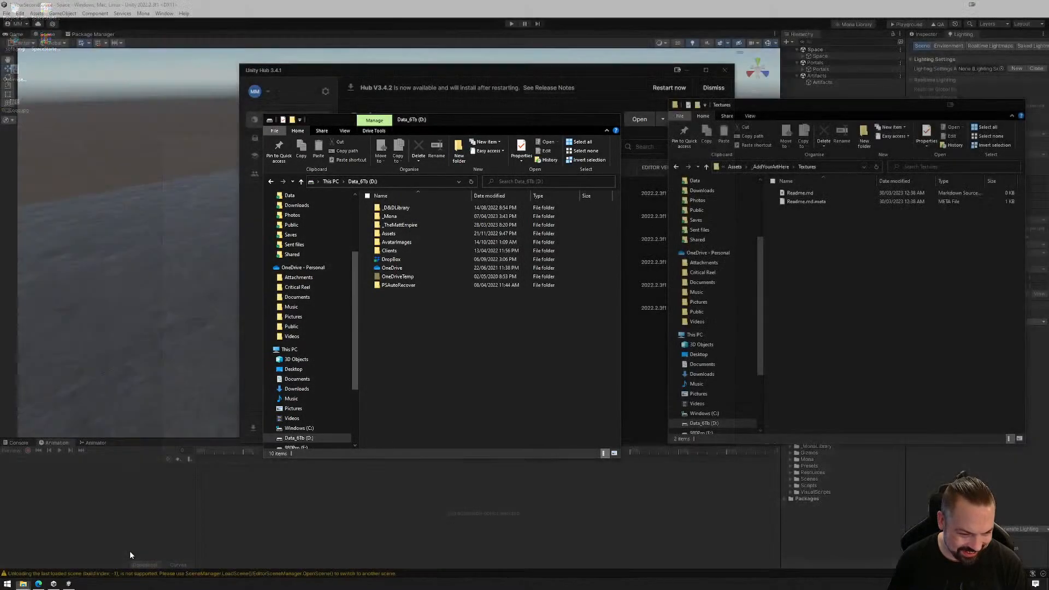
On drive D:, open the 32_MyFirstSpace workshop folder inside _Mona/Tutorials/Workshops
double_click(390, 217)
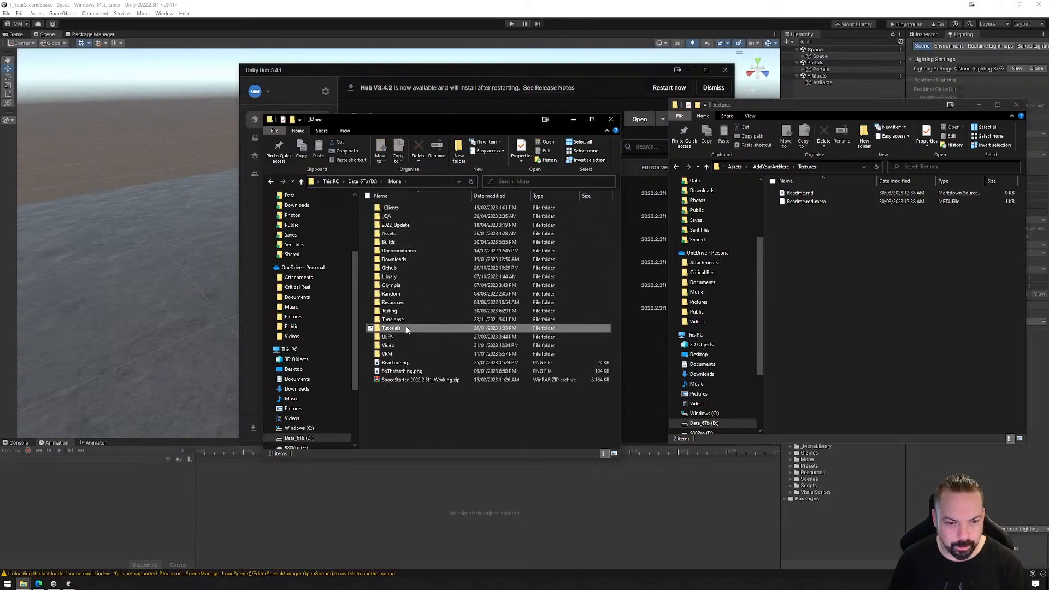
double_click(405, 328)
double_click(408, 268)
scroll(439, 234, down, 4)
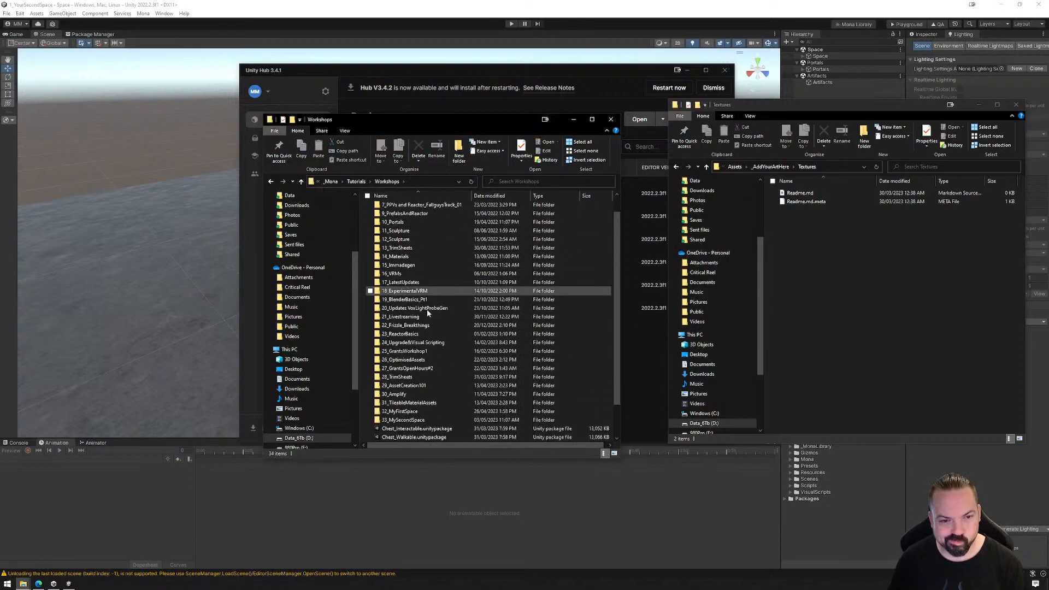
click(401, 378)
double_click(401, 378)
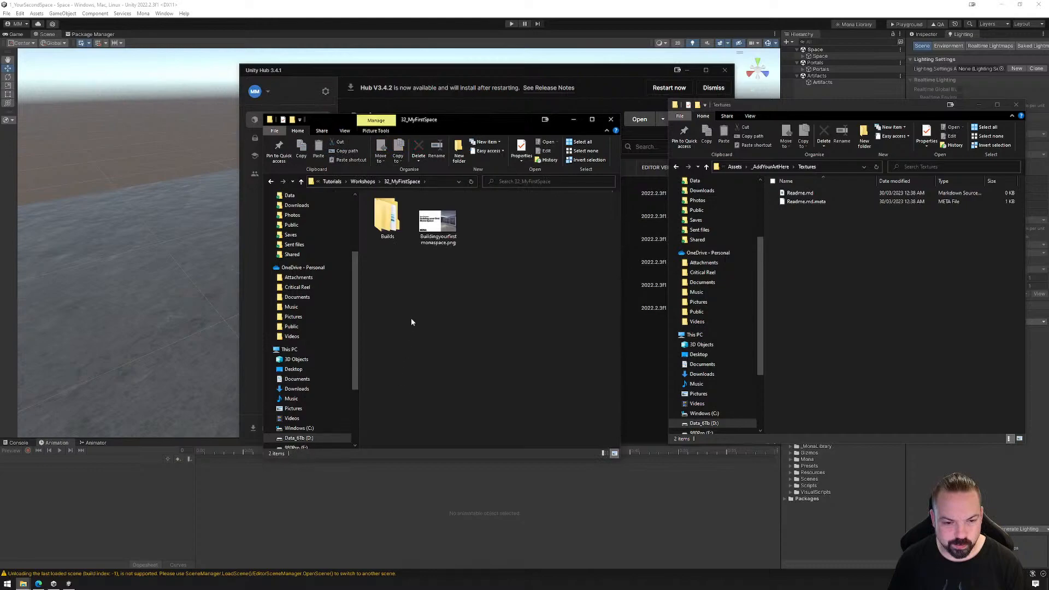
Open the Textures folder of the first space project, under Builds/1_MyFirstSpace/Assets/_AddYourArtHere
double_click(393, 217)
click(402, 211)
double_click(402, 211)
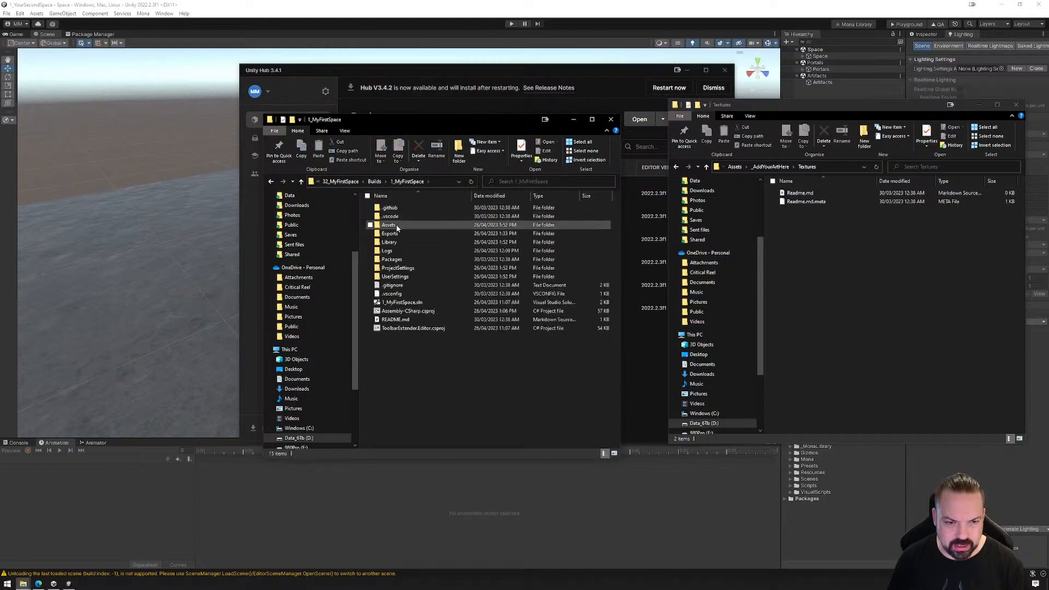
double_click(401, 215)
double_click(402, 209)
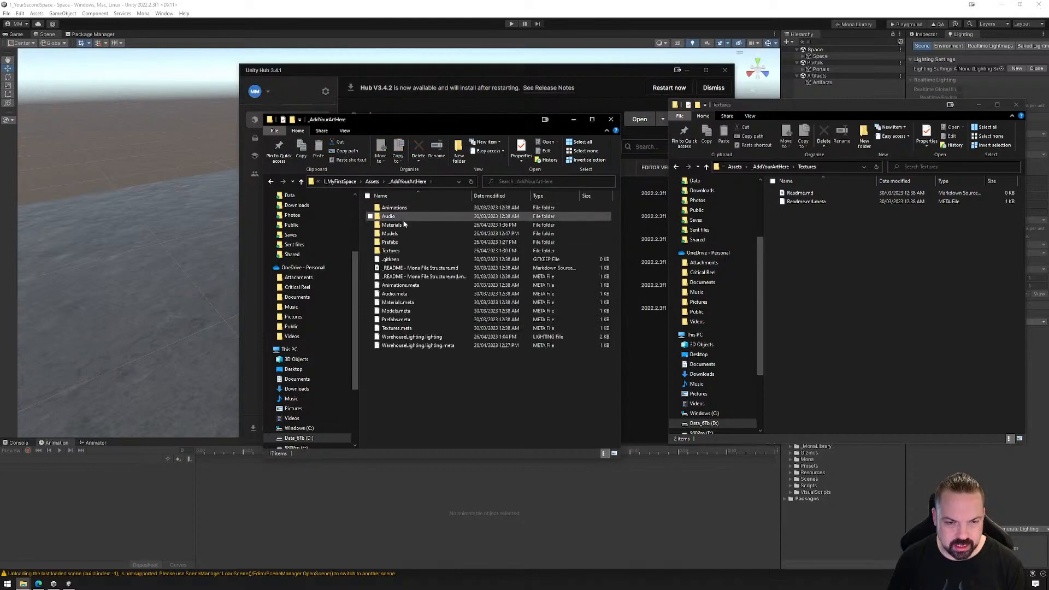
double_click(403, 249)
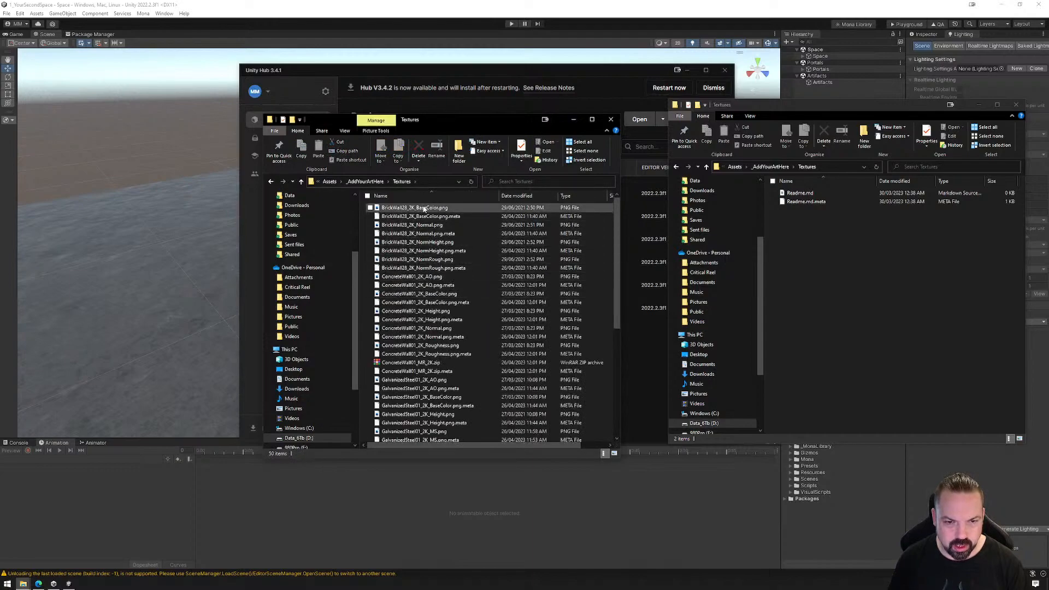
Select the BaseColor and Normal PNG files of the brick wall and ConcreteWall01 textures together
click(424, 208)
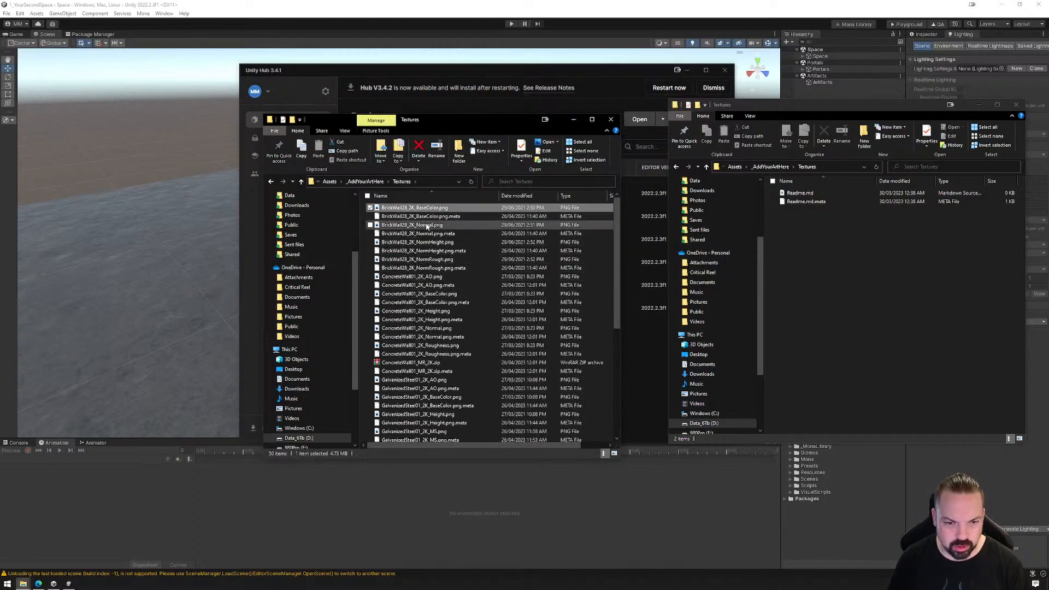
ctrl+click(427, 225)
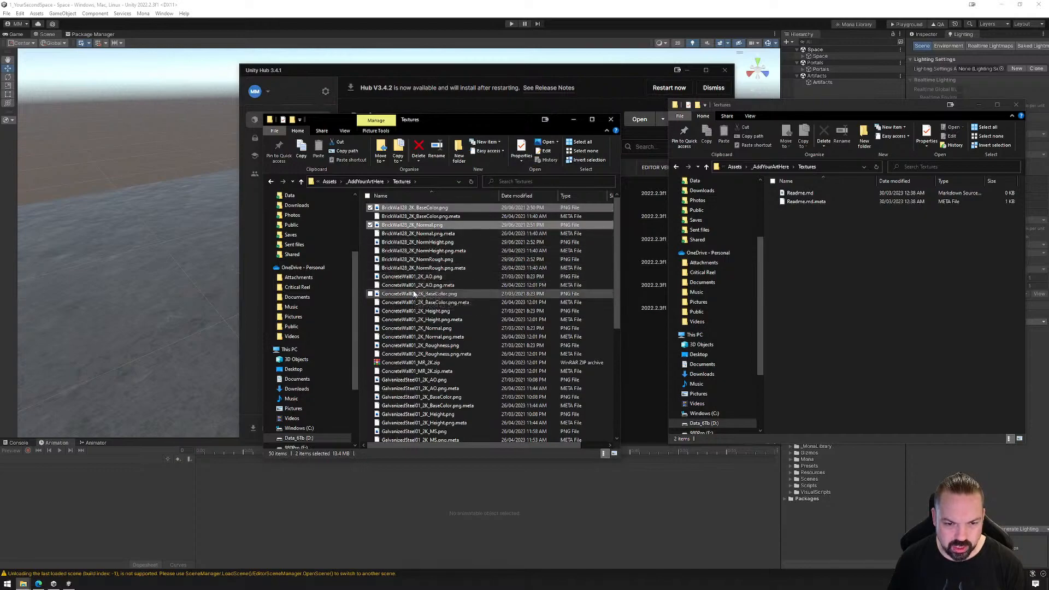
ctrl+click(414, 295)
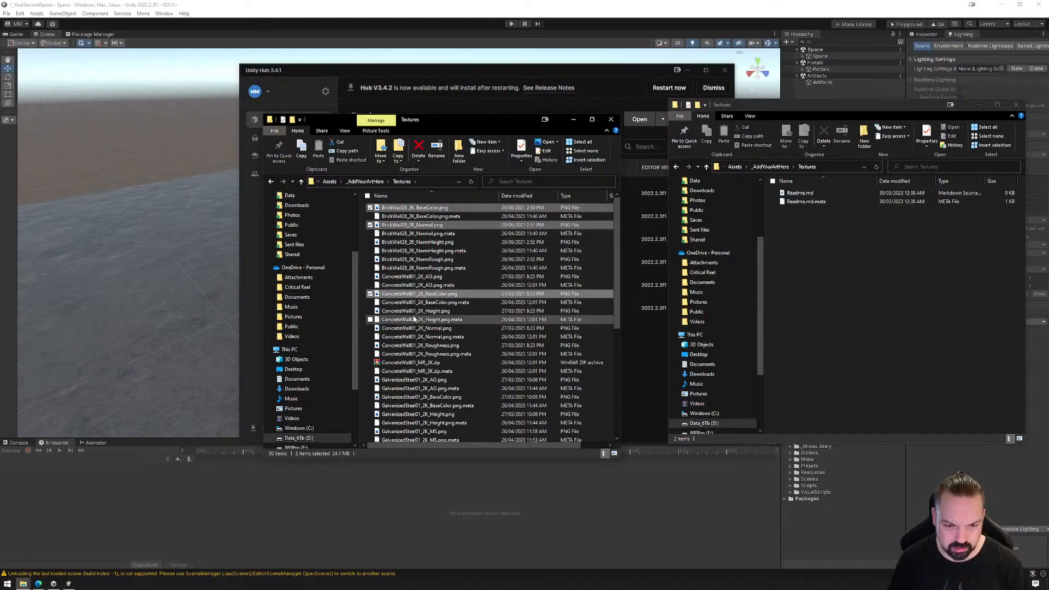
ctrl+click(415, 329)
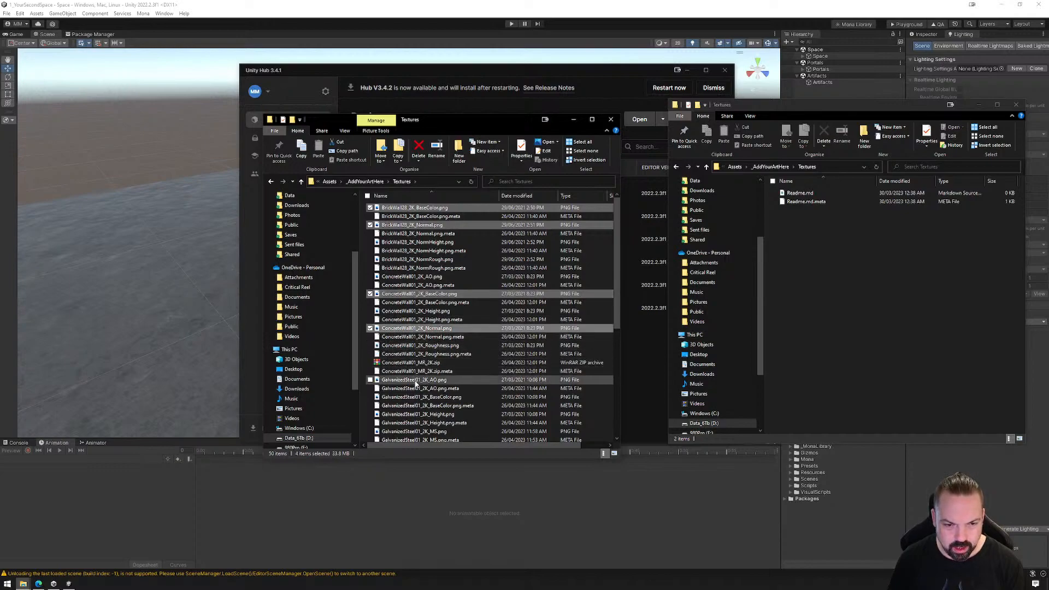
Add the GalvanizedSteel01 BaseColor, Normal and MS PNG files to the file selection
ctrl+click(421, 397)
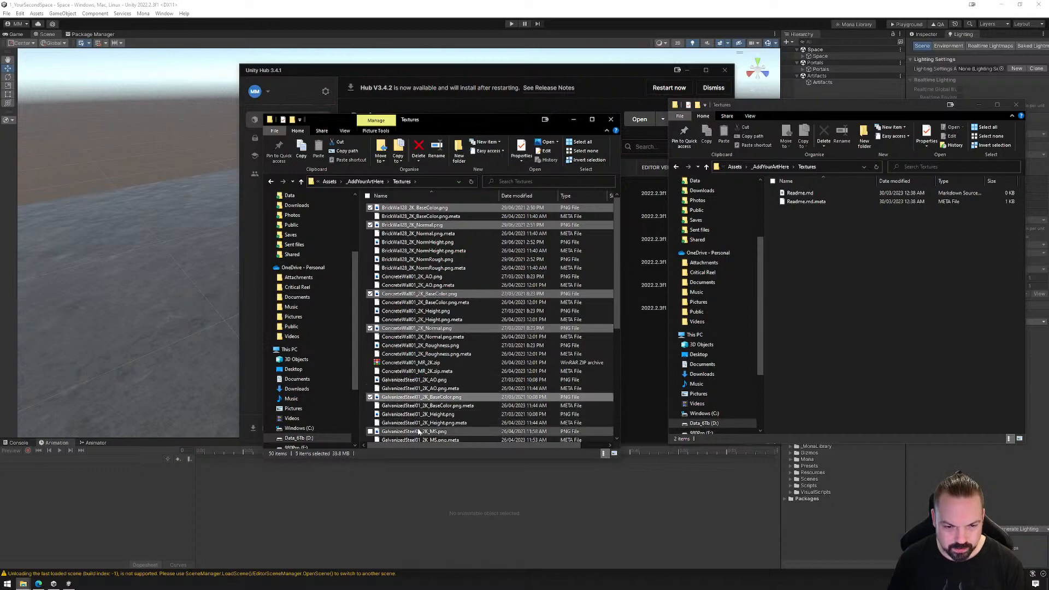
scroll(424, 405, down, 3)
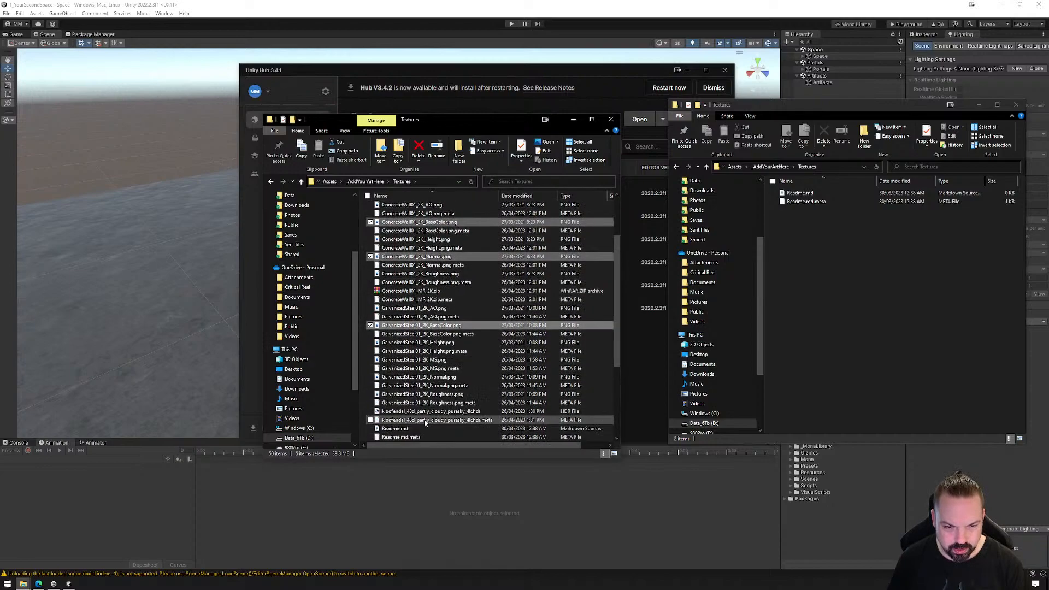
ctrl+click(418, 378)
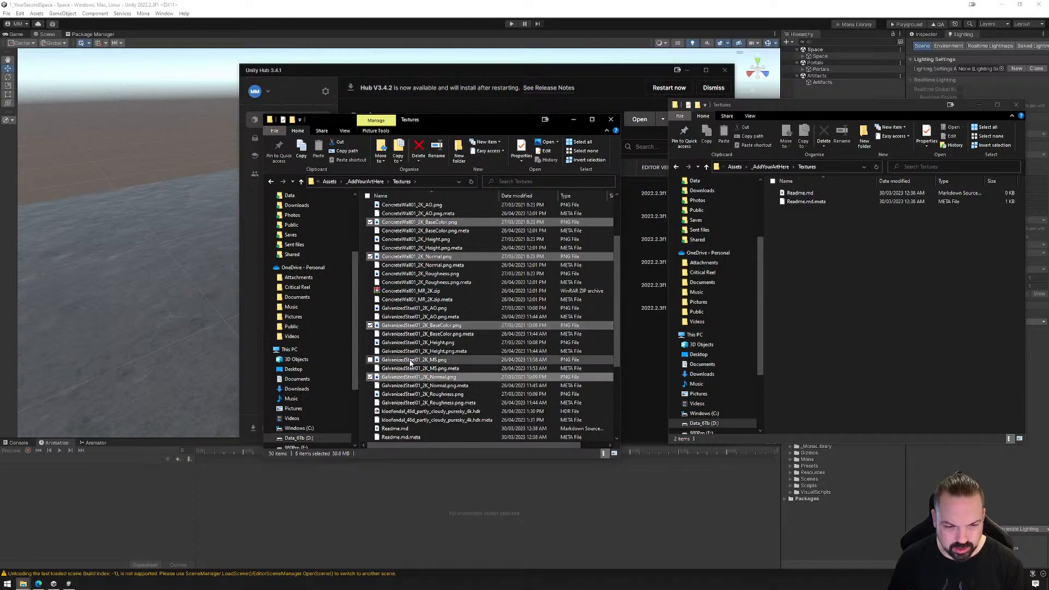
ctrl+click(411, 361)
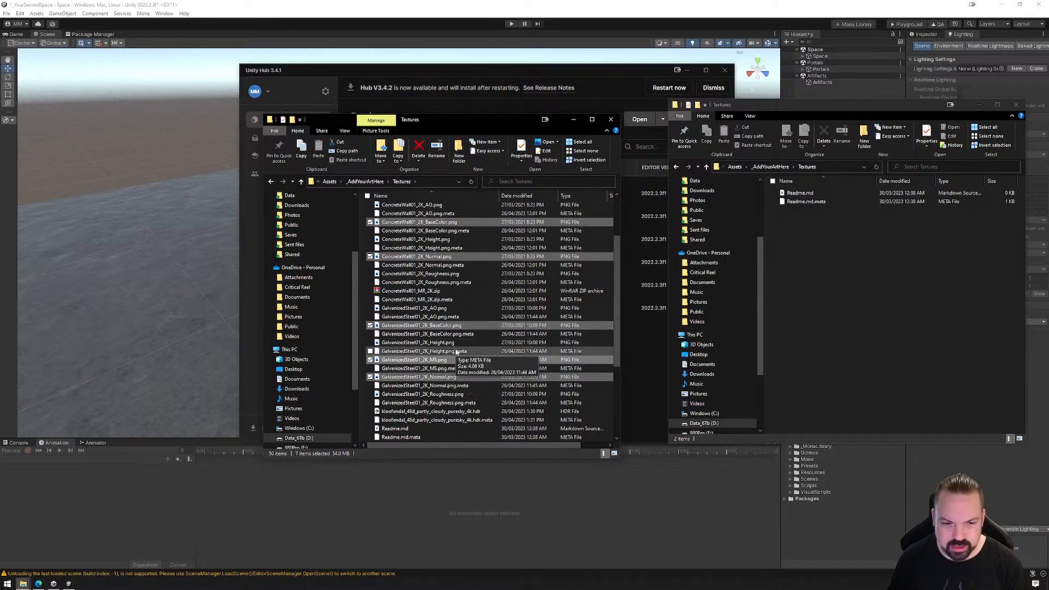
Add the kloofendal_48d_partly_cloudy_puresky_4k.hdr file and the RustyCorrugatedMetalPanel01 BaseColor and Normal PNG files to the file selection
scroll(456, 357, down, 2)
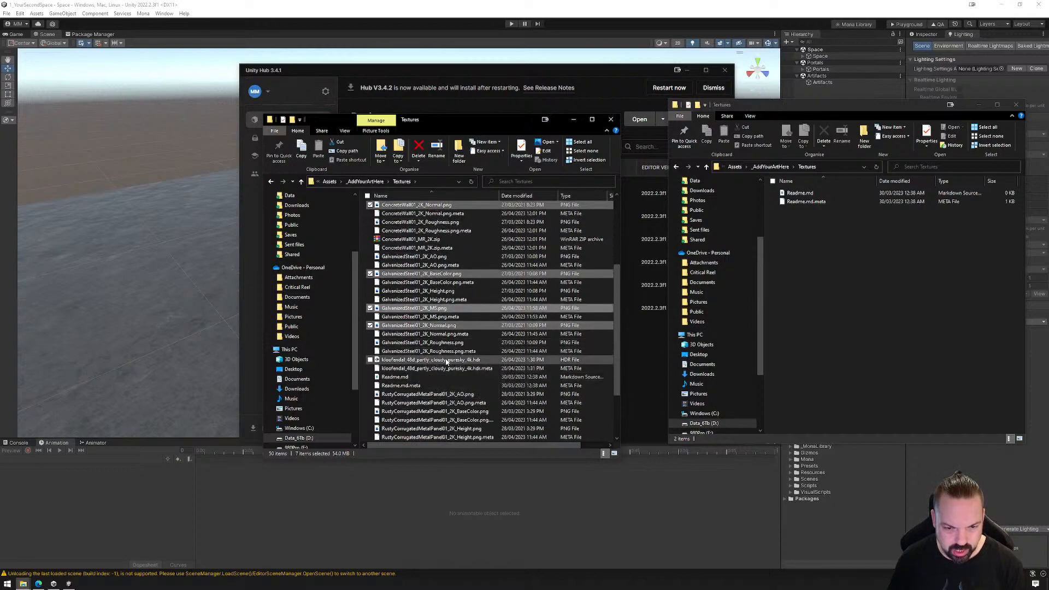
ctrl+click(424, 360)
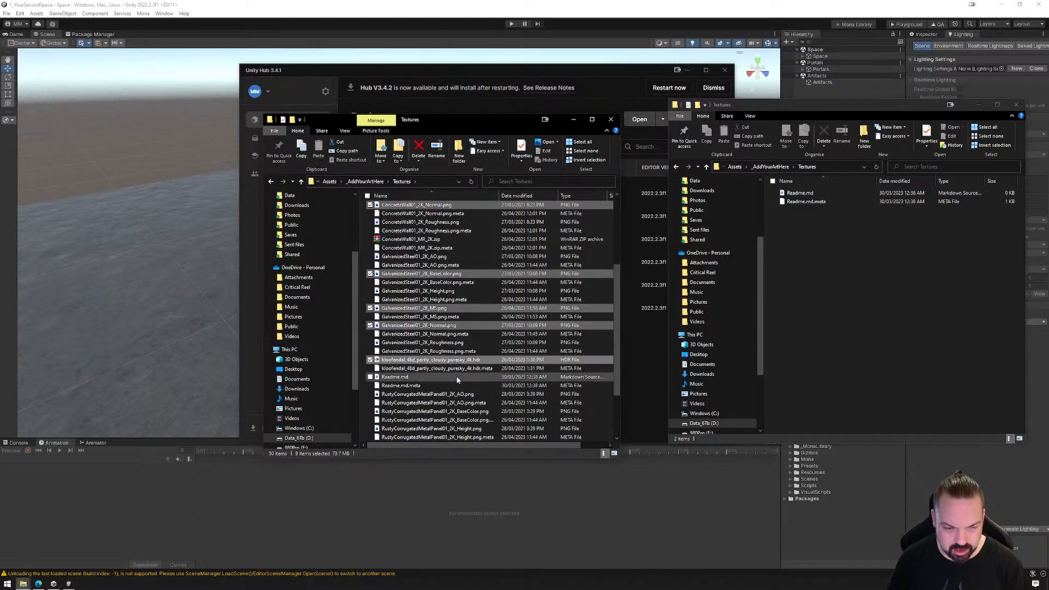
scroll(453, 377, down, 3)
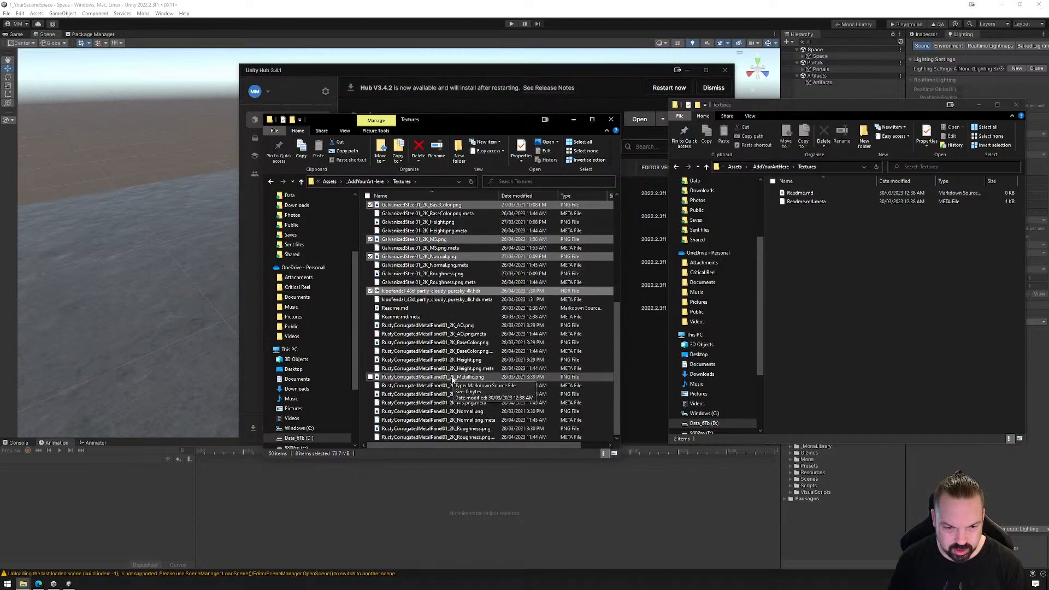
ctrl+click(426, 344)
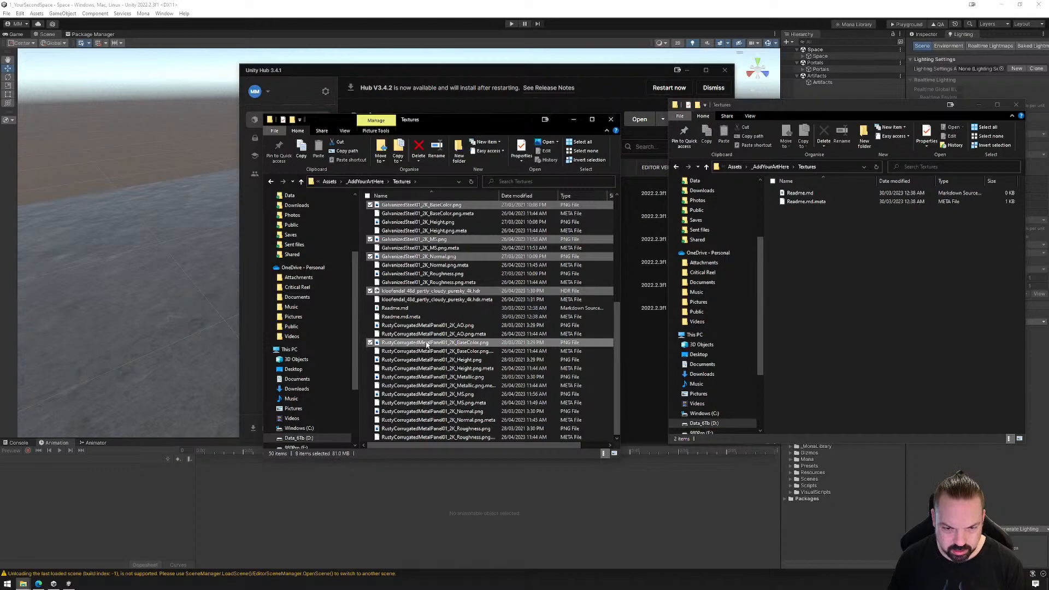
ctrl+click(435, 411)
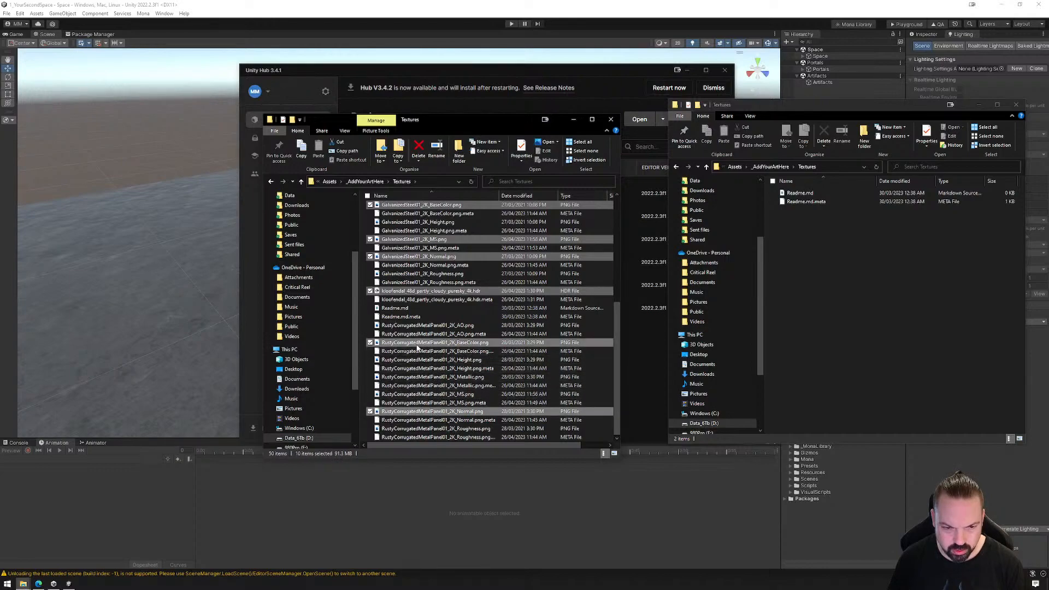
Copy the selected texture files into the new project's empty Textures folder, then close the source folder window and minimise Unity Hub
right_drag(418, 348, 871, 285)
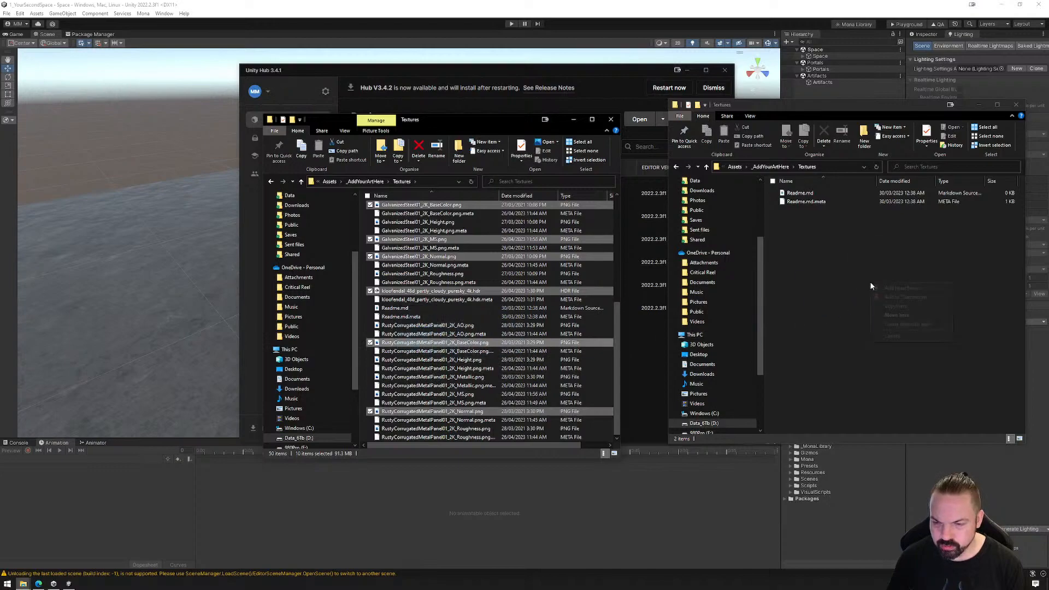
click(898, 316)
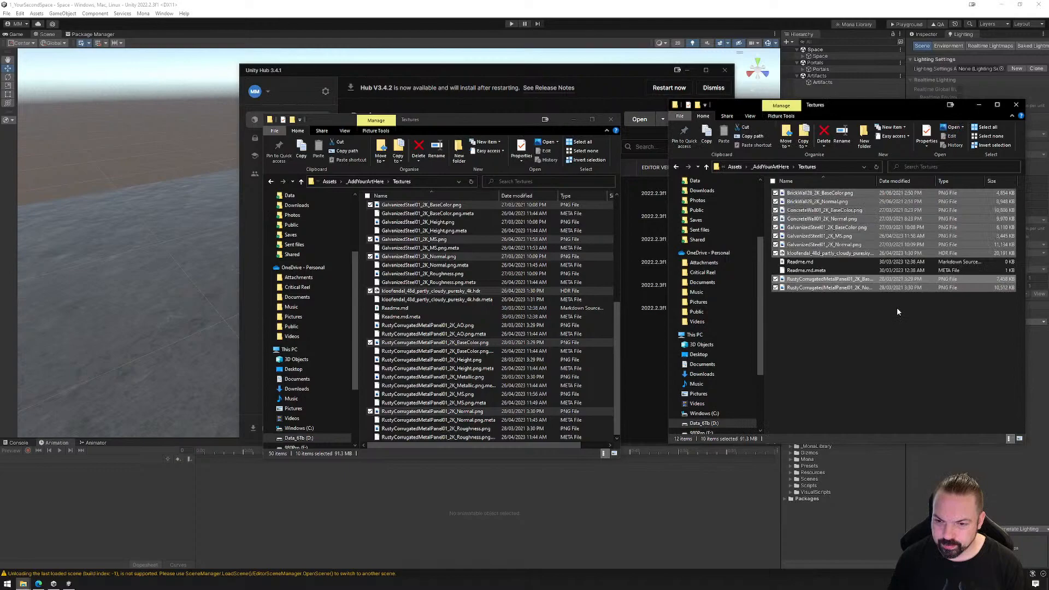
click(610, 120)
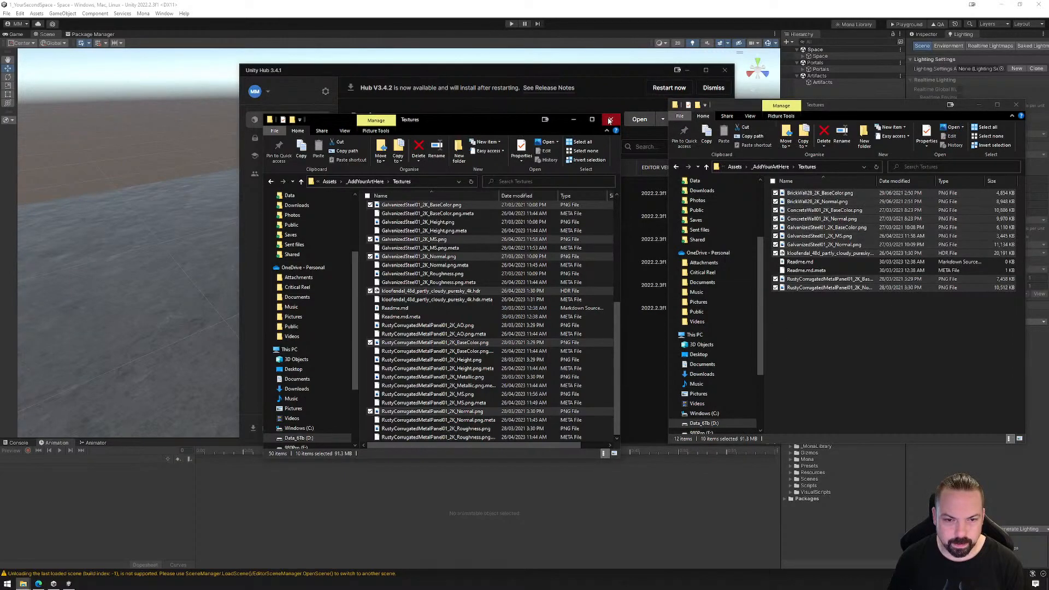
click(610, 120)
click(690, 70)
click(689, 70)
click(826, 311)
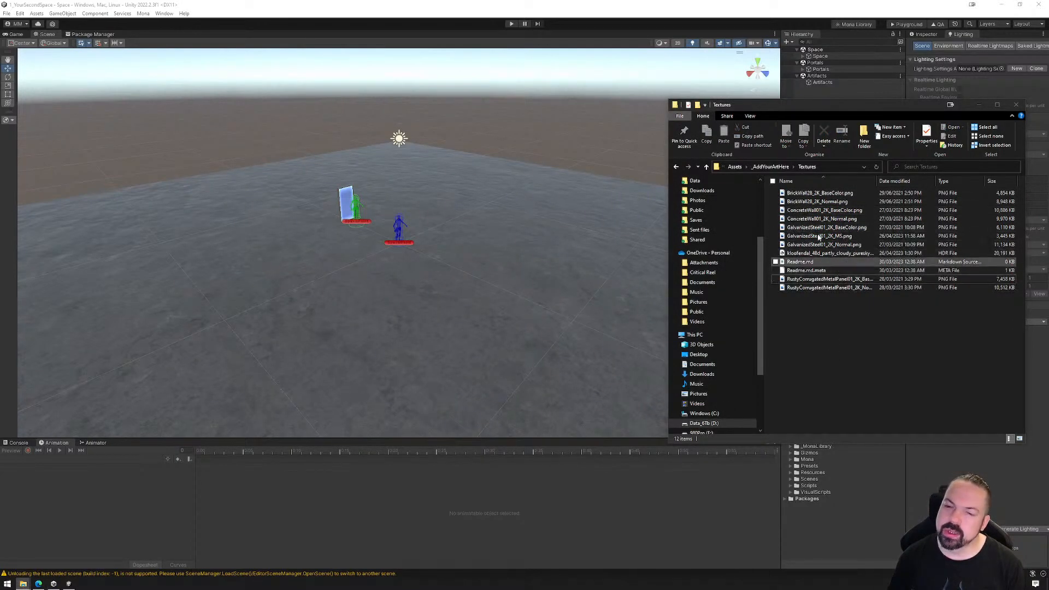
Switch back to the Unity editor to import the copied files, and expand the Textures and Materials folders inside _AddYourArtHere
click(710, 12)
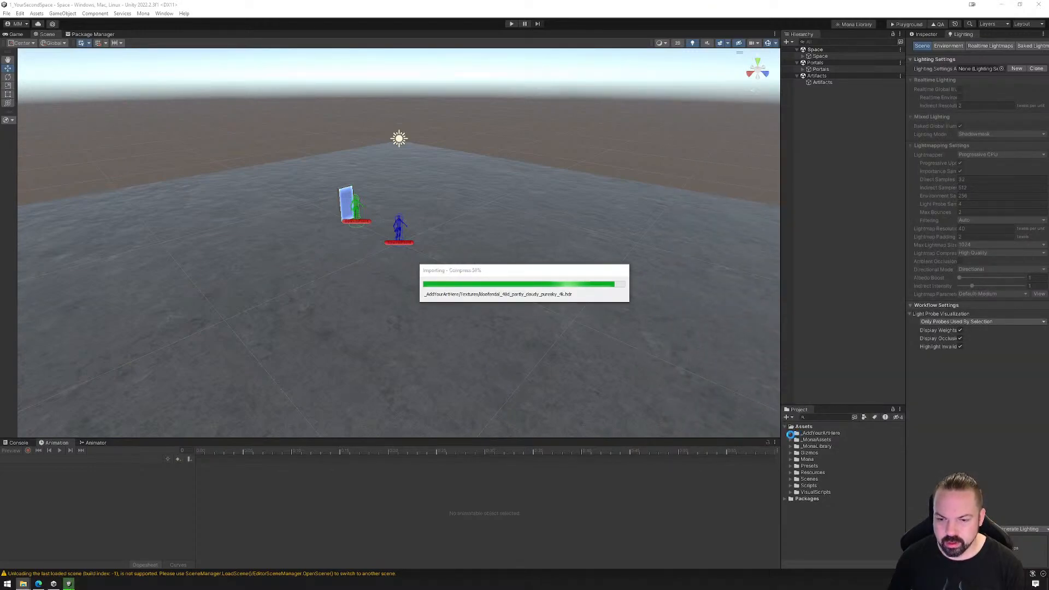
click(790, 433)
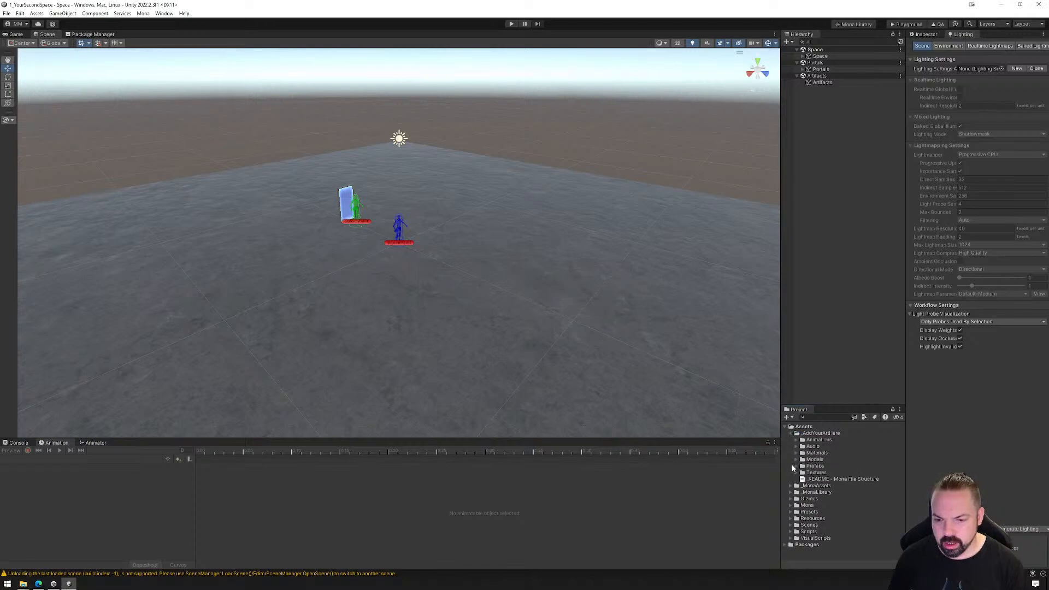
click(797, 473)
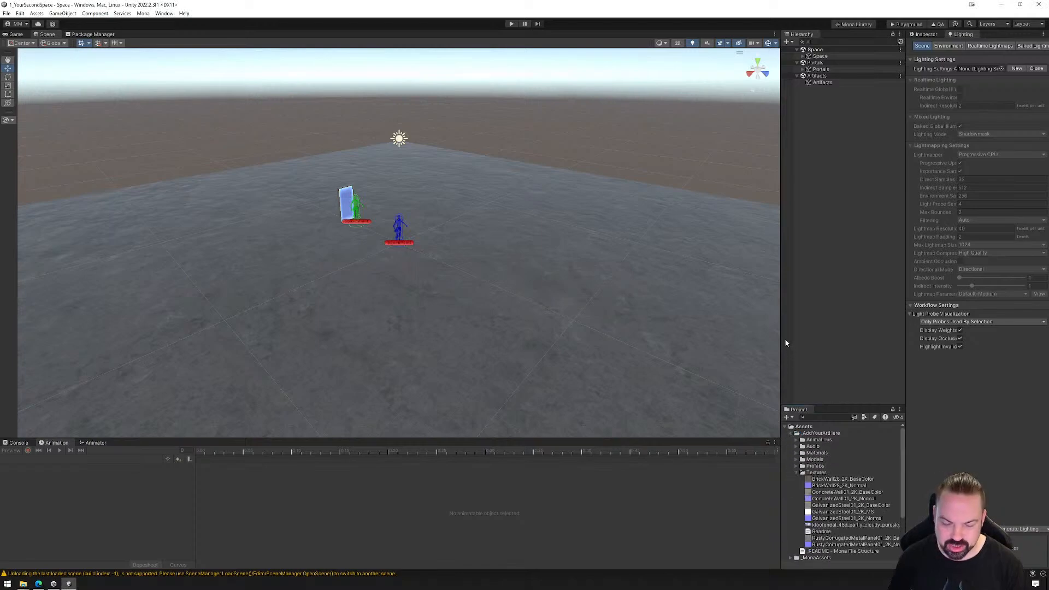
click(797, 454)
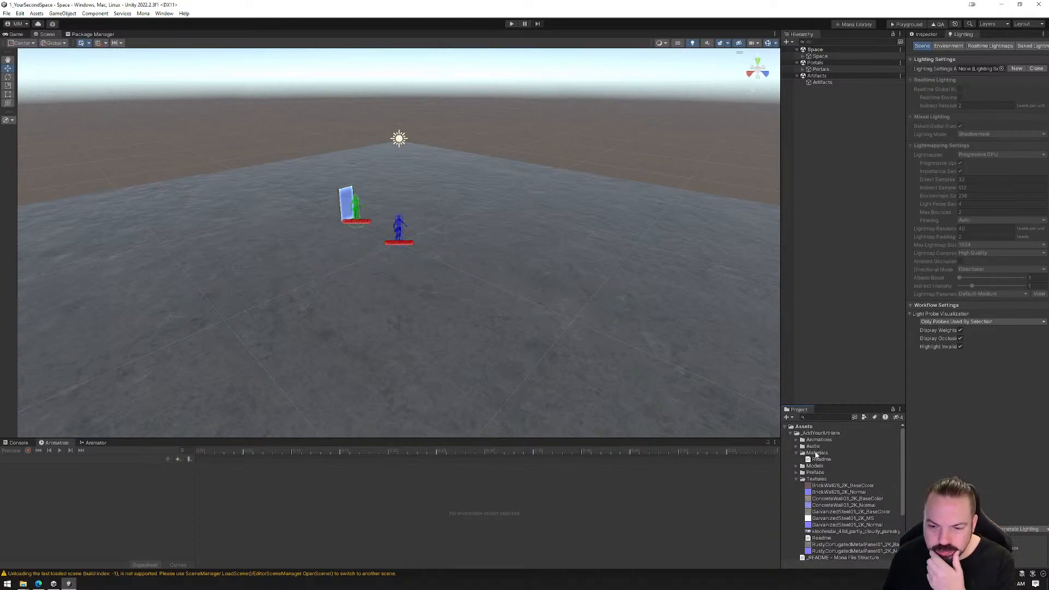
Create a material named Metal_Corrugated in the Materials folder and show its properties in the Inspector
right_click(818, 454)
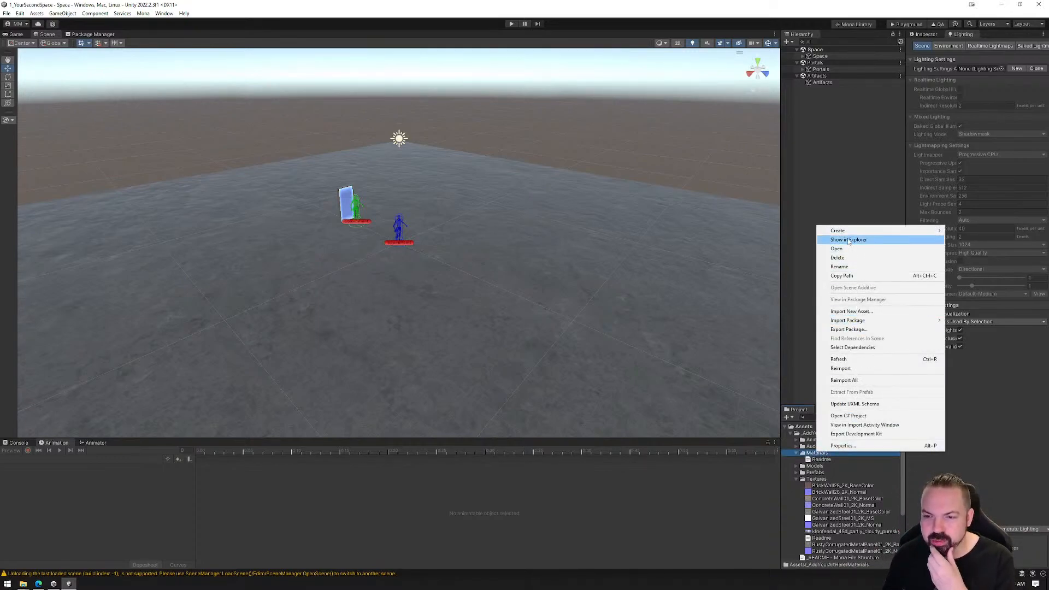
mouse_move(875, 230)
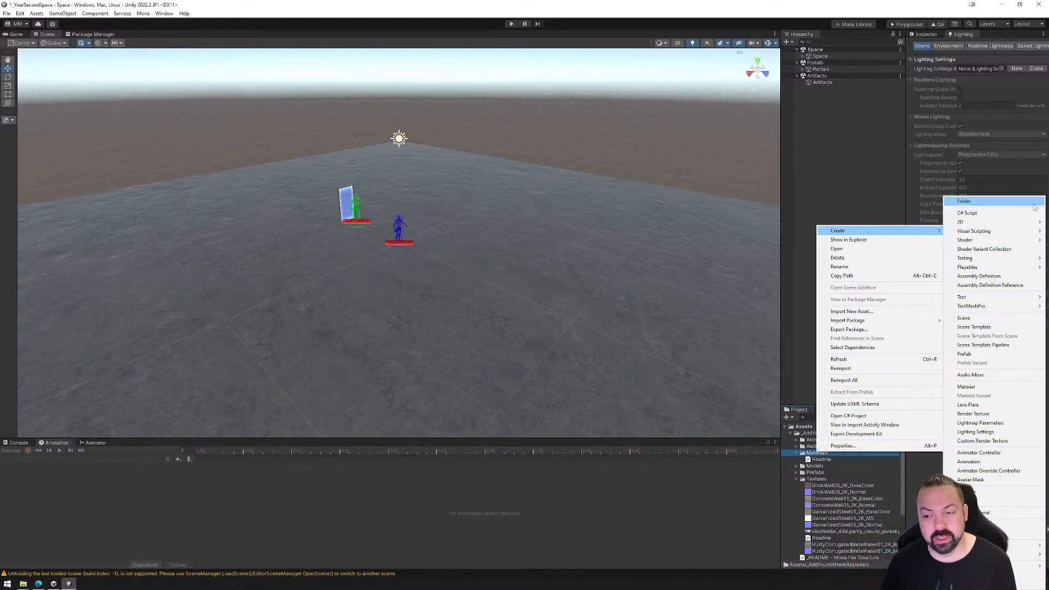
click(967, 387)
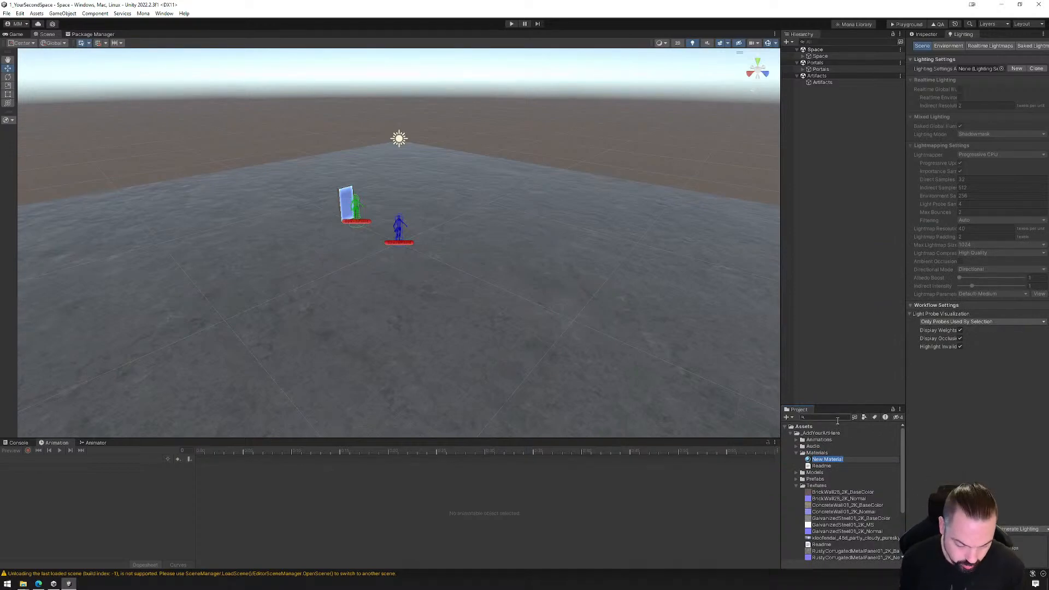
text(Corrugated)
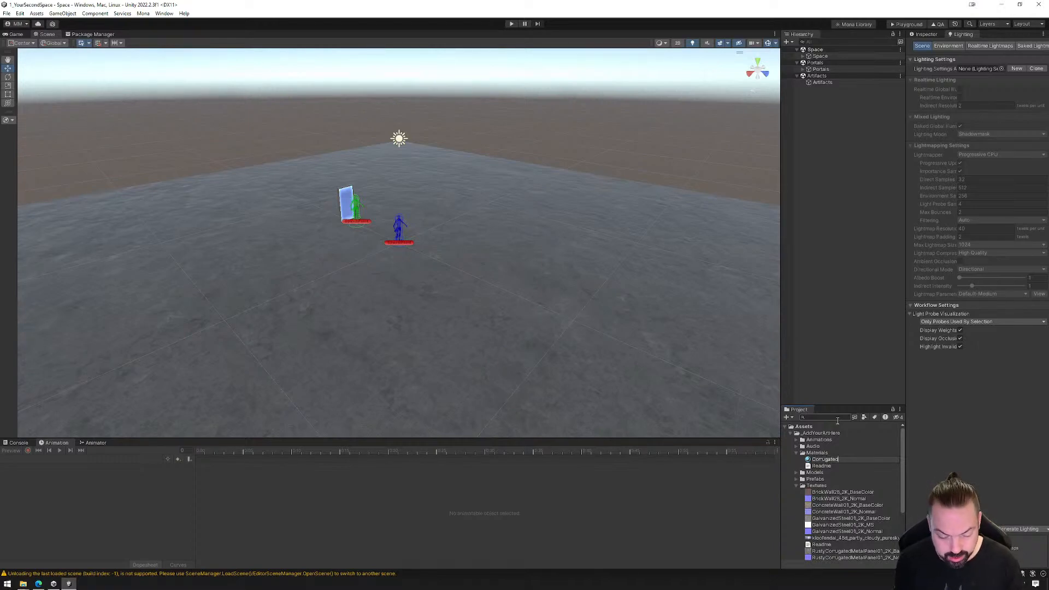
key(Home)
text(Metal_)
key(Return)
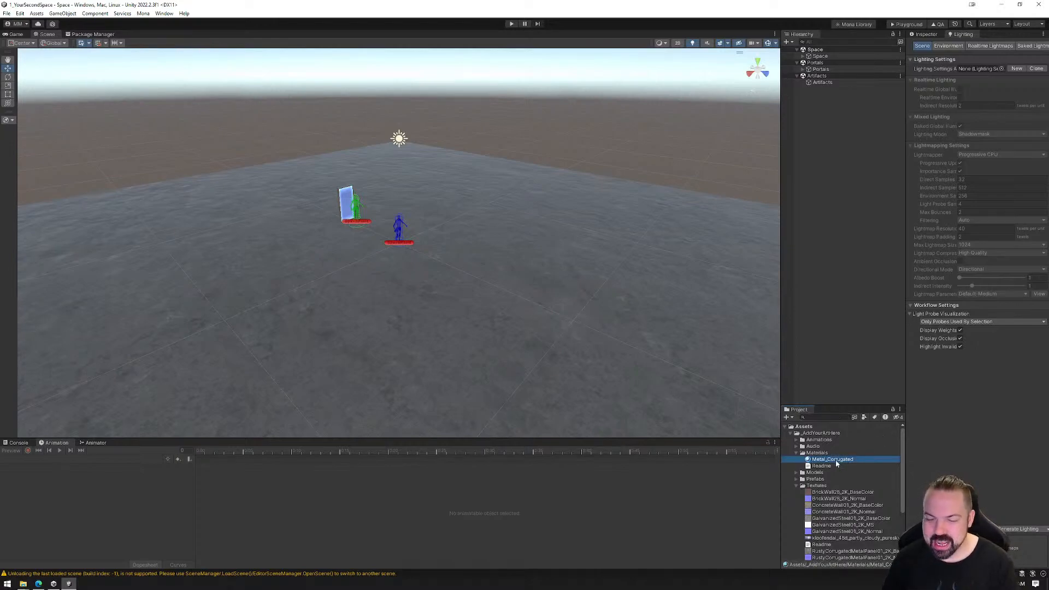
click(926, 34)
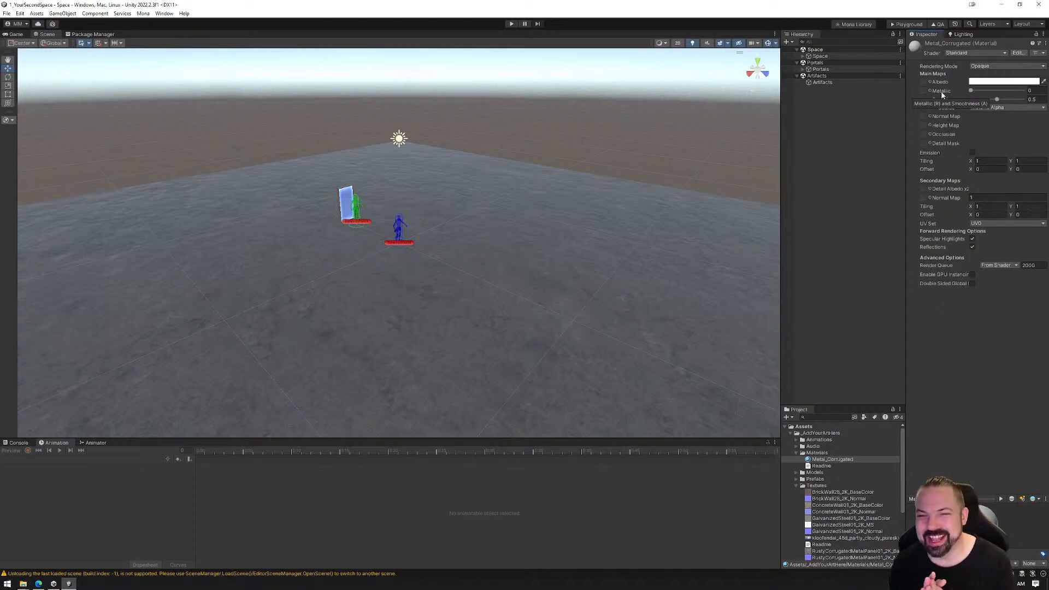
Browse the Mona Library's tools, Mona Assets and Community Assets, then close the library
click(852, 25)
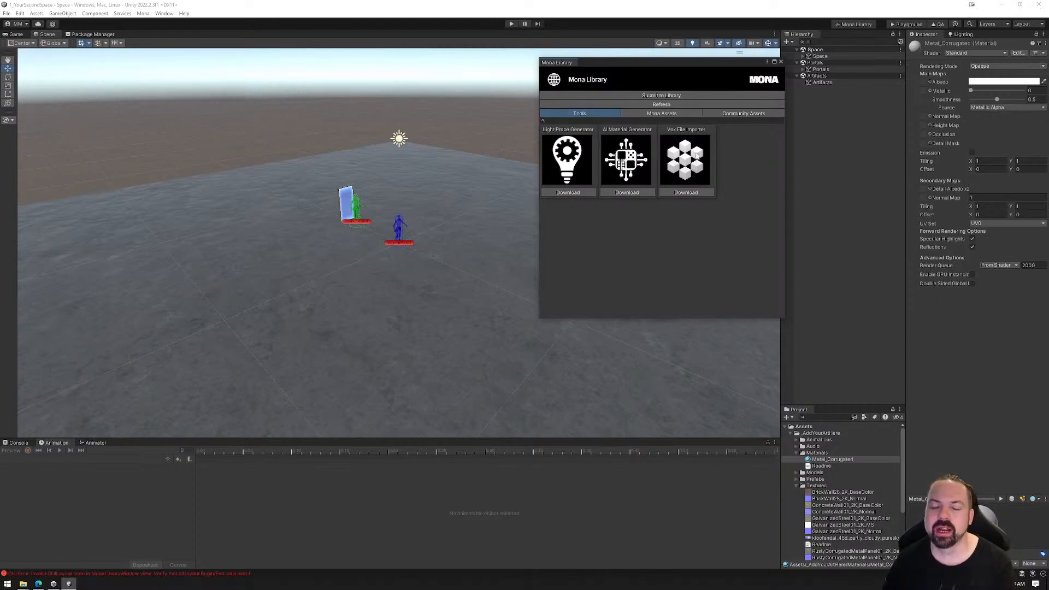
click(661, 113)
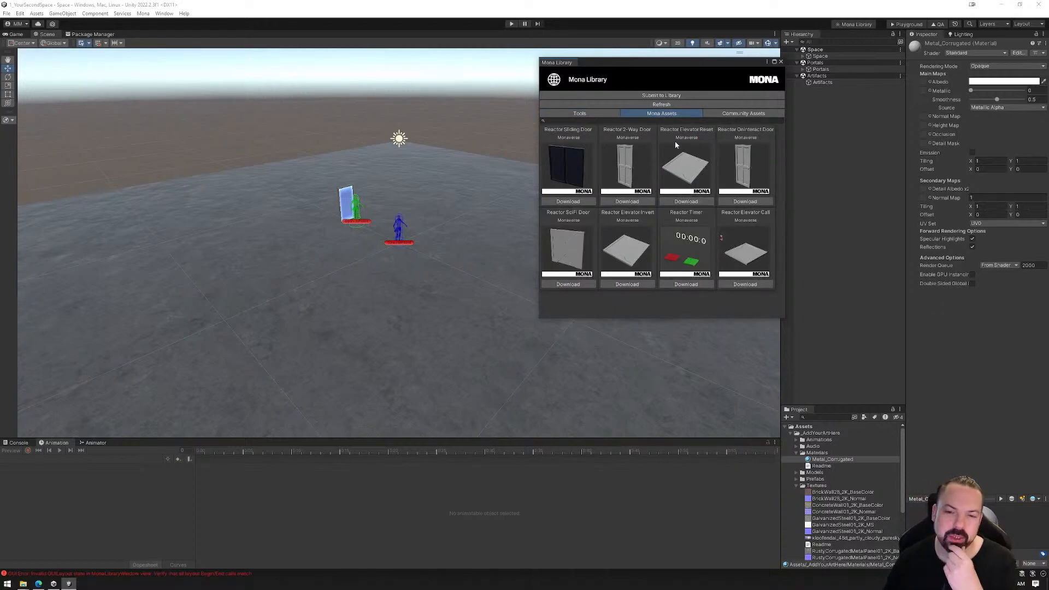
click(737, 115)
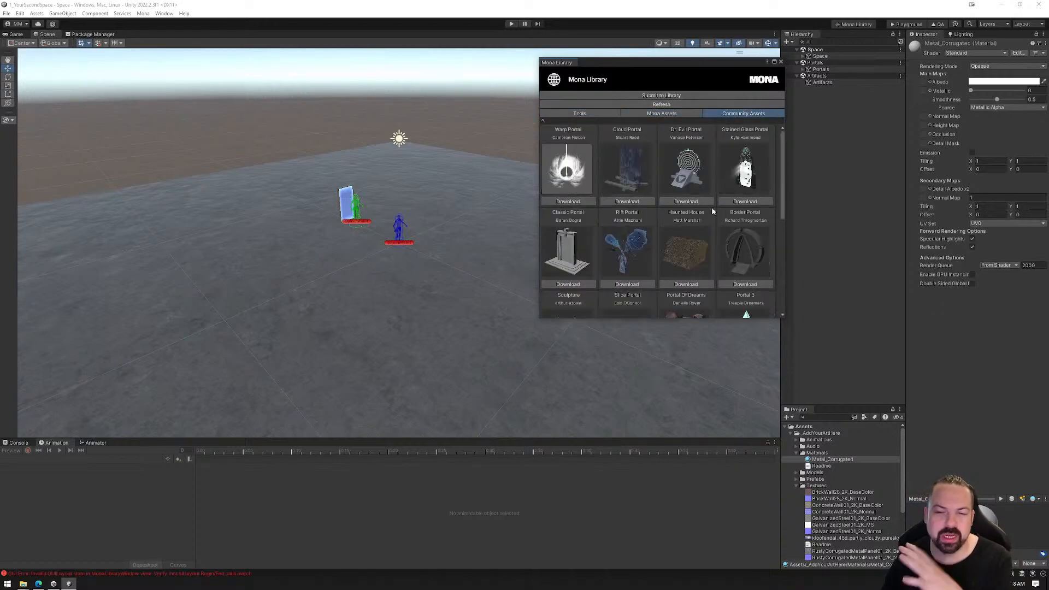
scroll(678, 196, down, 3)
scroll(673, 189, down, 2)
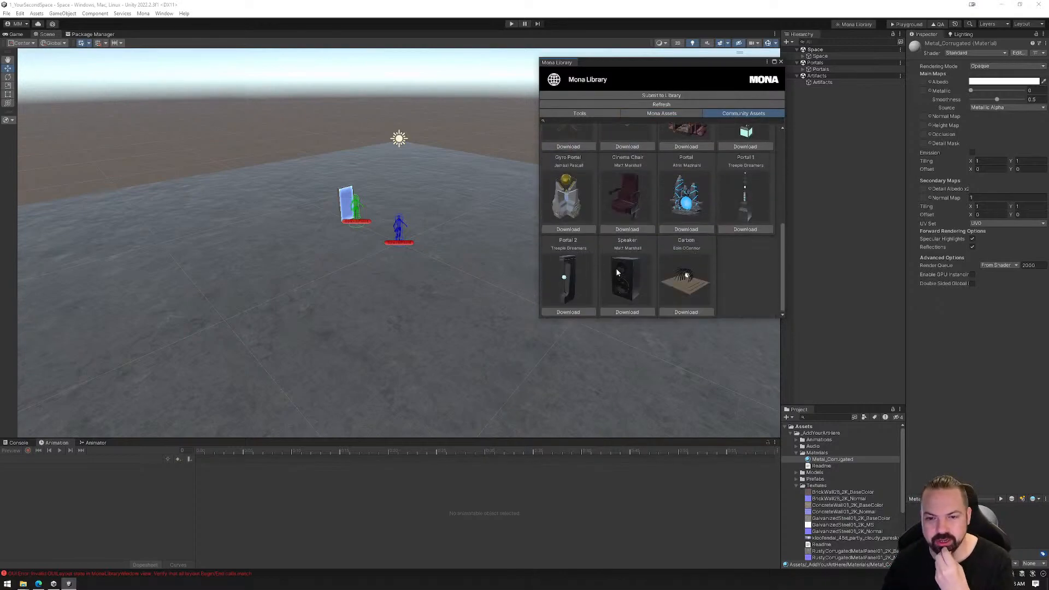
scroll(637, 185, up, 2)
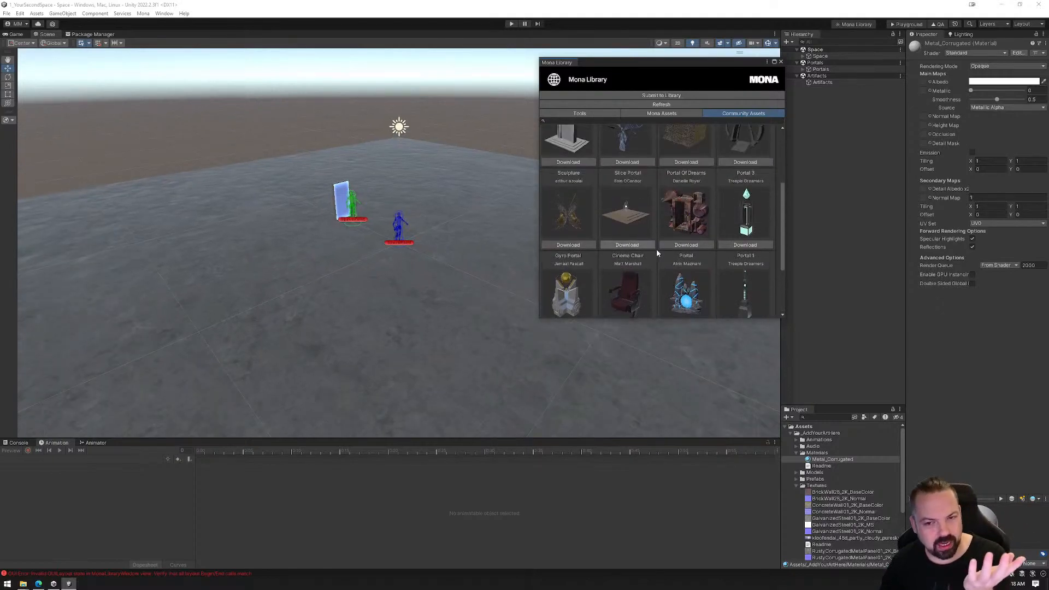
scroll(667, 241, up, 3)
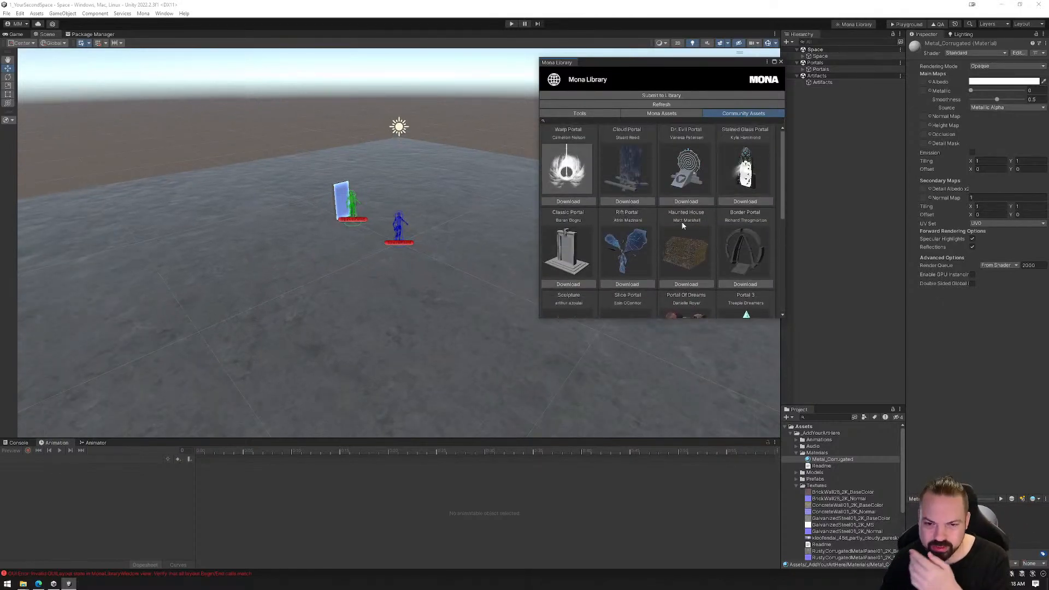
click(782, 63)
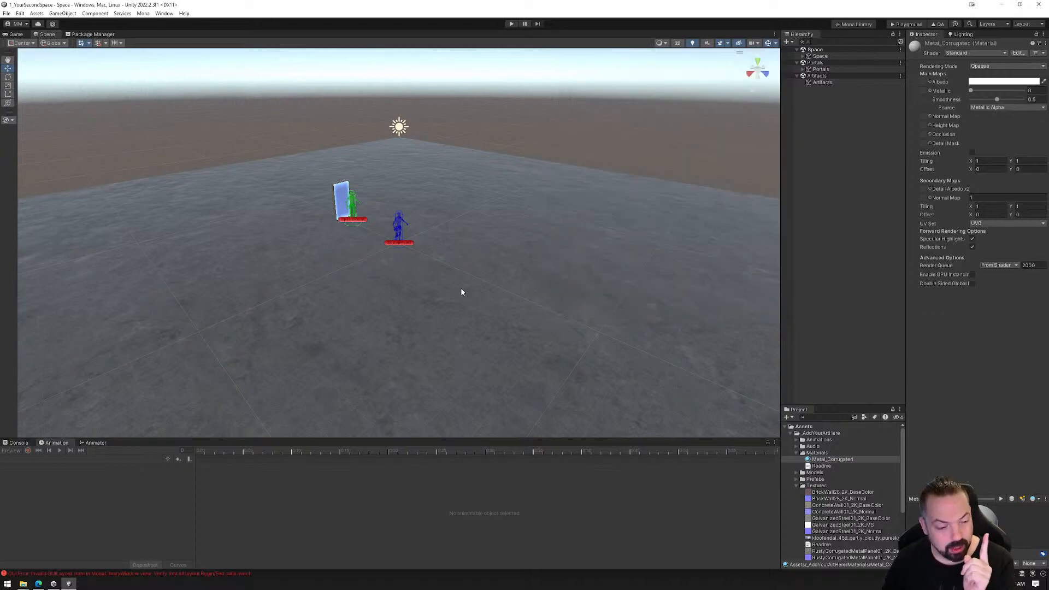
Switch to the Mona docs in the browser, read through the Mona Playground page, and return to Unity
click(39, 583)
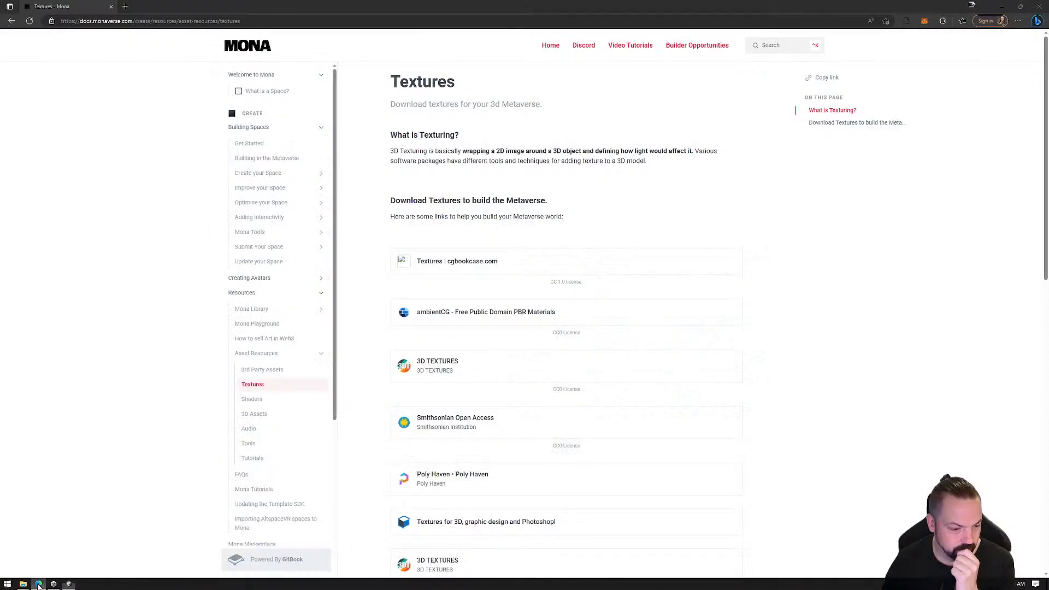
click(265, 324)
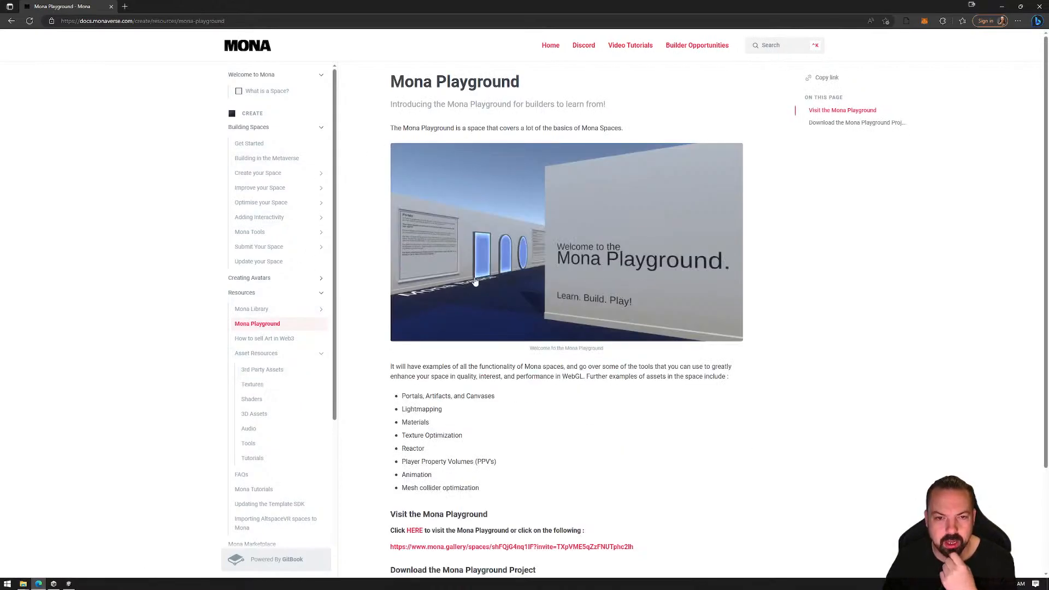
scroll(550, 245, down, 3)
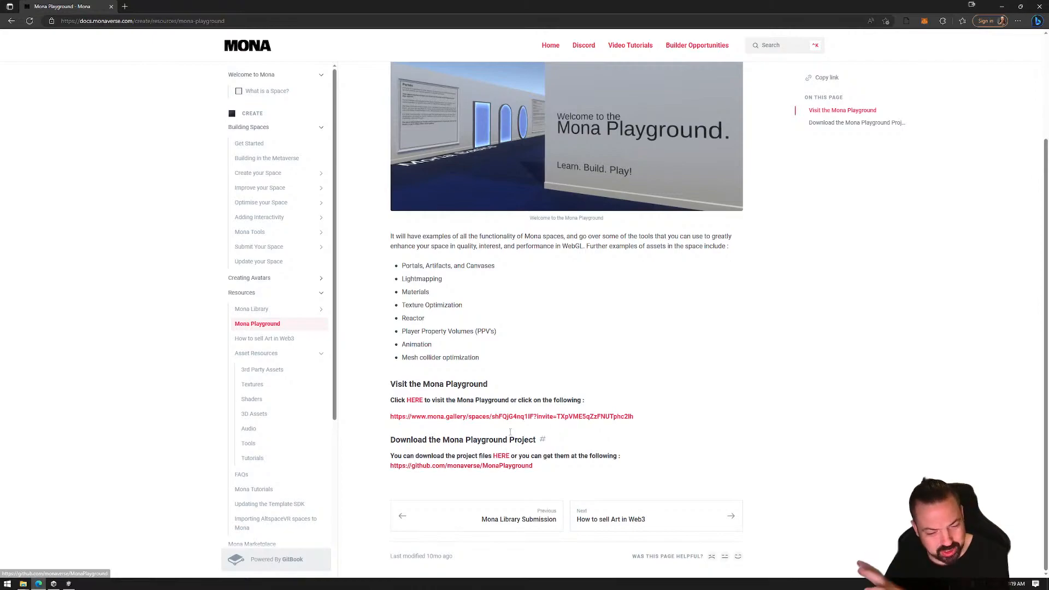
scroll(546, 383, up, 3)
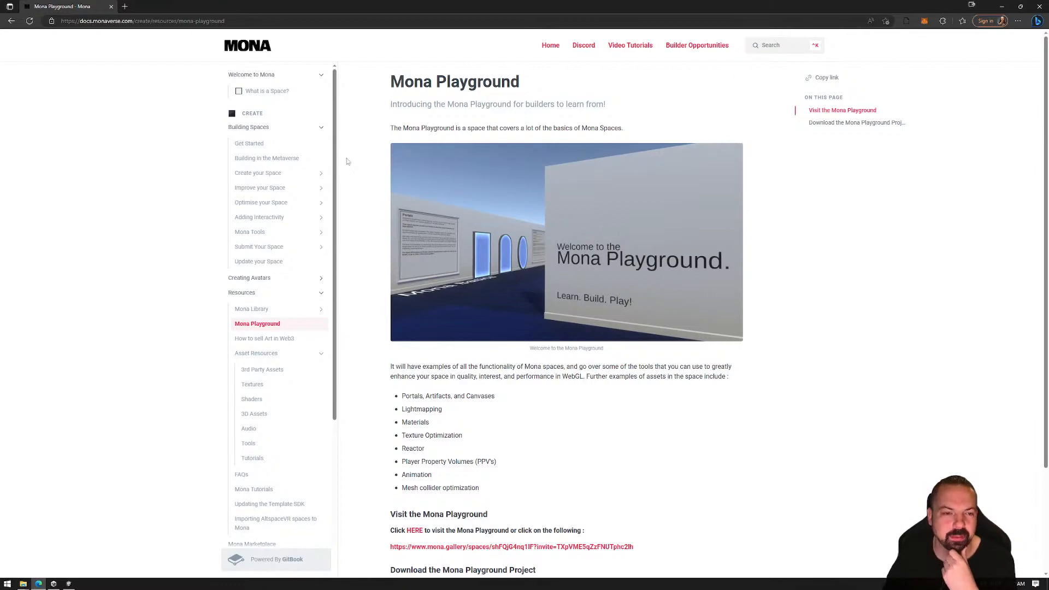
click(1002, 7)
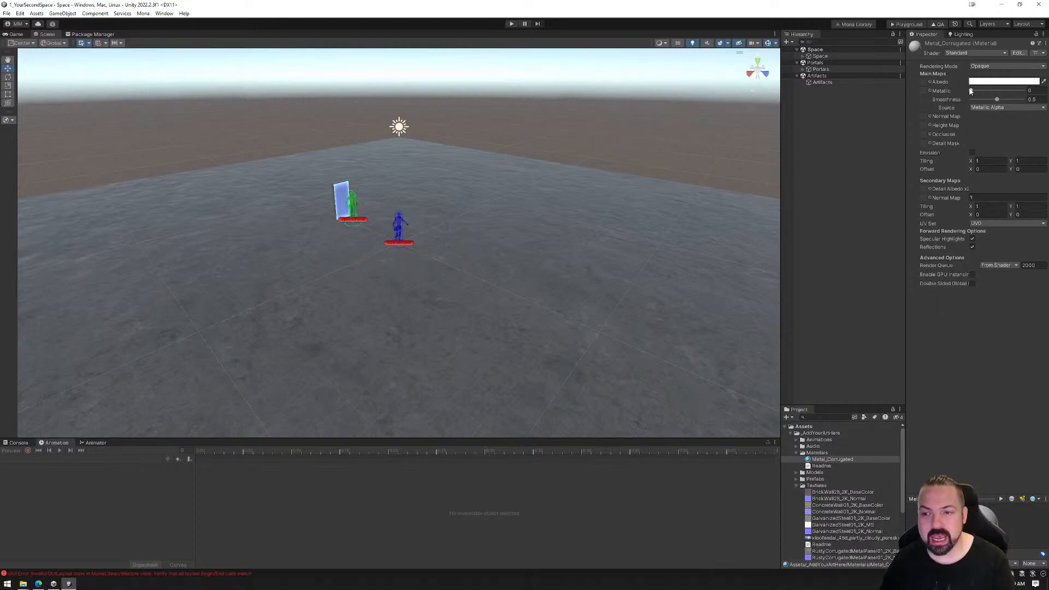
Set the albedo colour of the Metal_Corrugated material to pure red, FF0000
click(997, 83)
drag(1004, 137, 1027, 110)
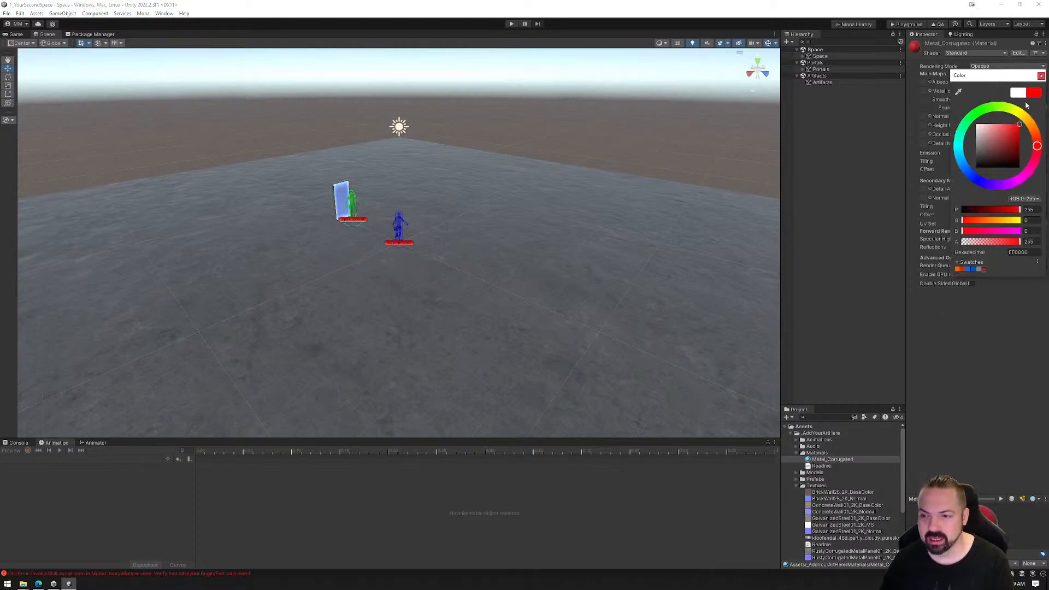
click(1042, 76)
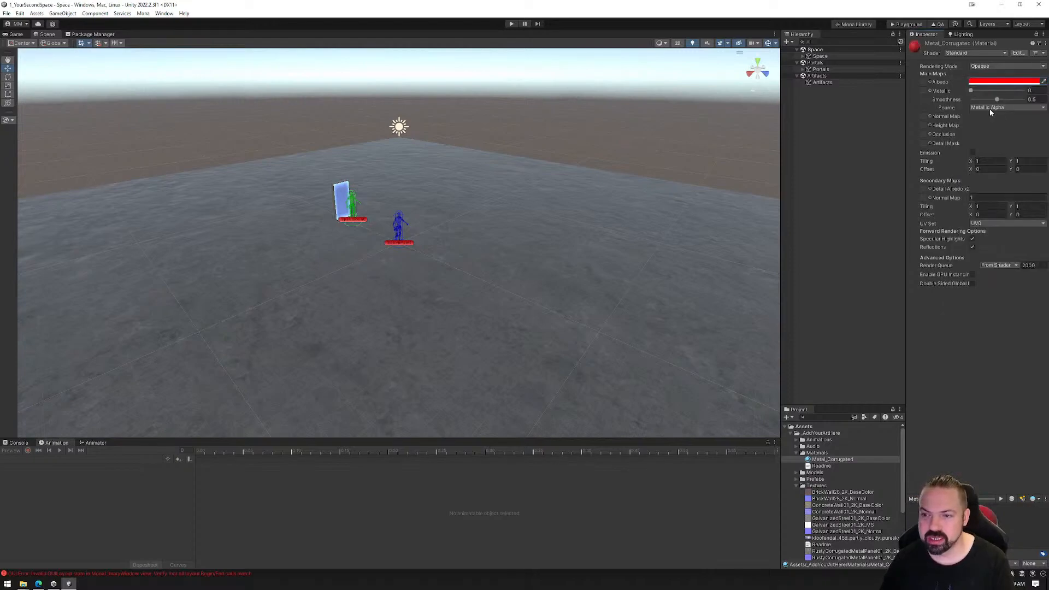
click(1003, 82)
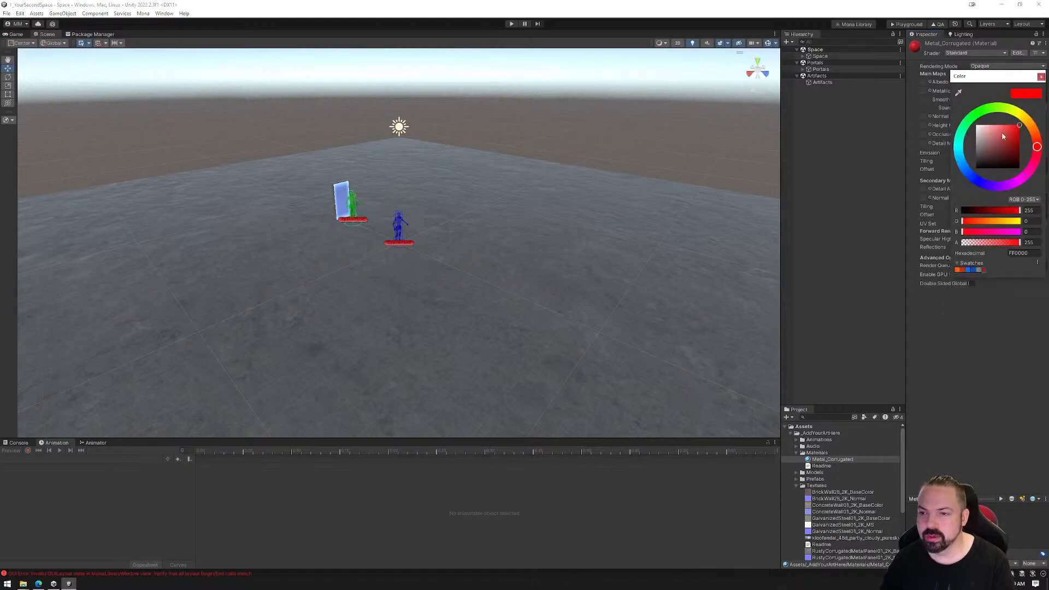
click(1041, 77)
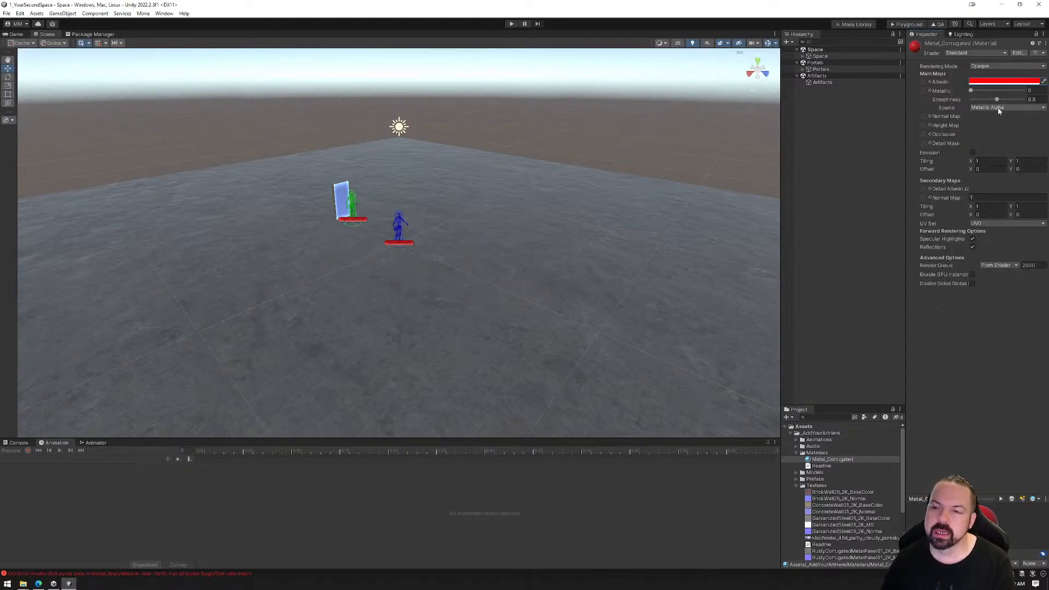
Check the Rendering Mode options of Metal_Corrugated, then enlarge its preview and widen the Inspector
click(992, 67)
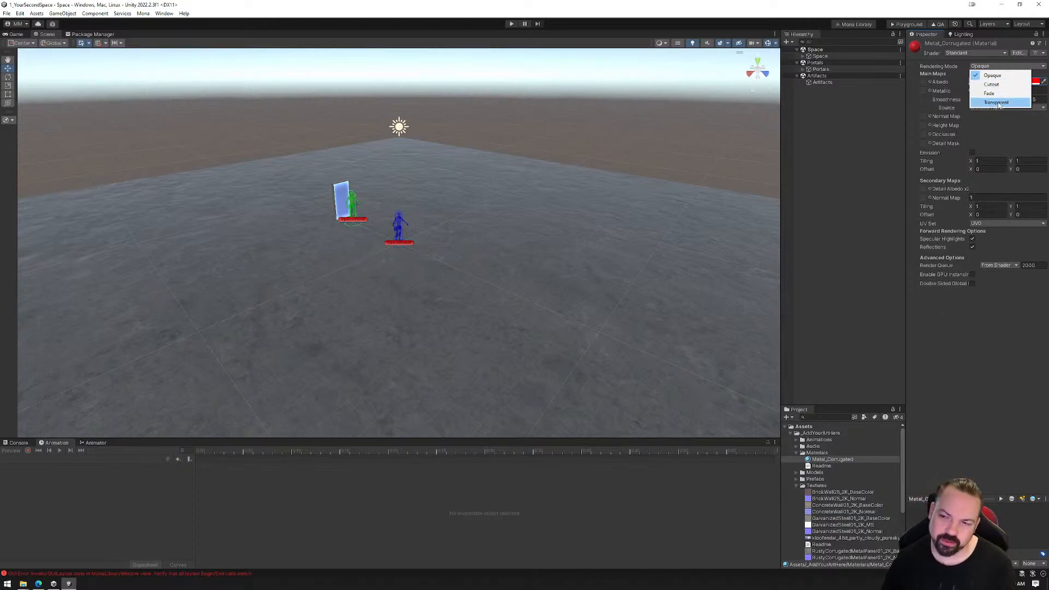
click(979, 378)
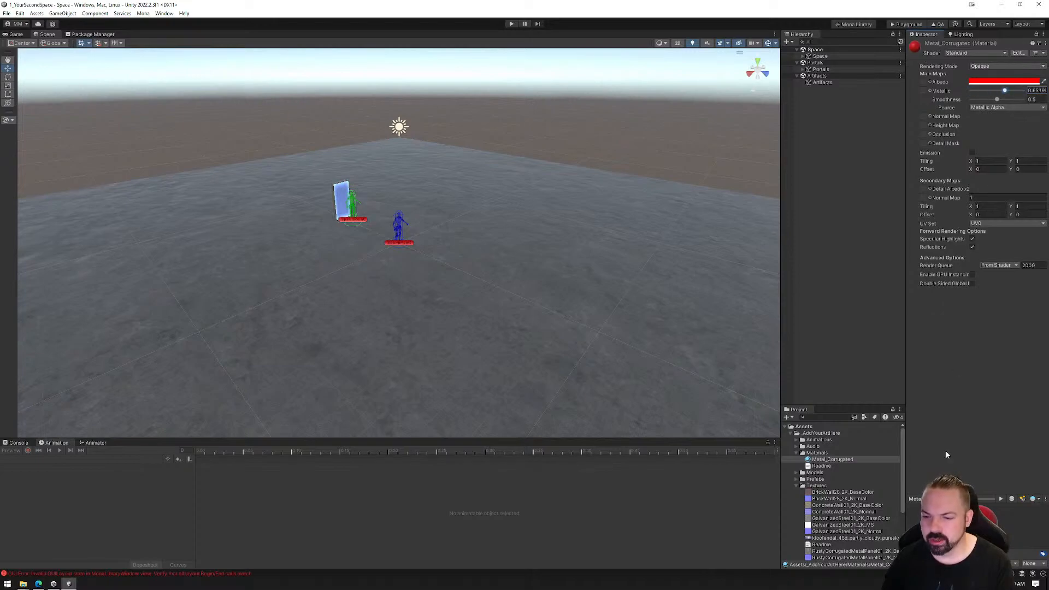
drag(970, 499, 969, 344)
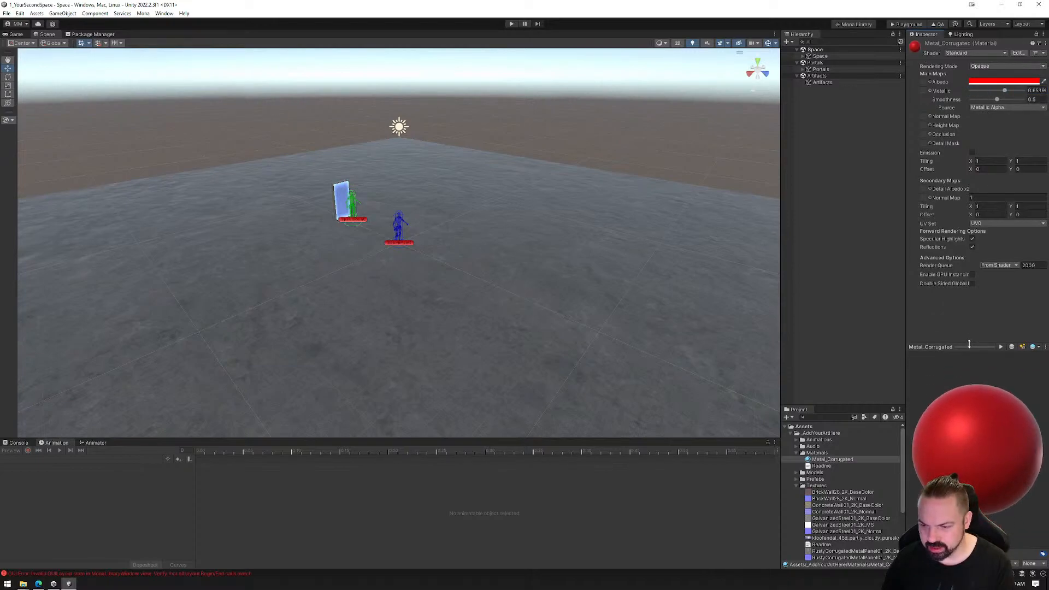
click(904, 315)
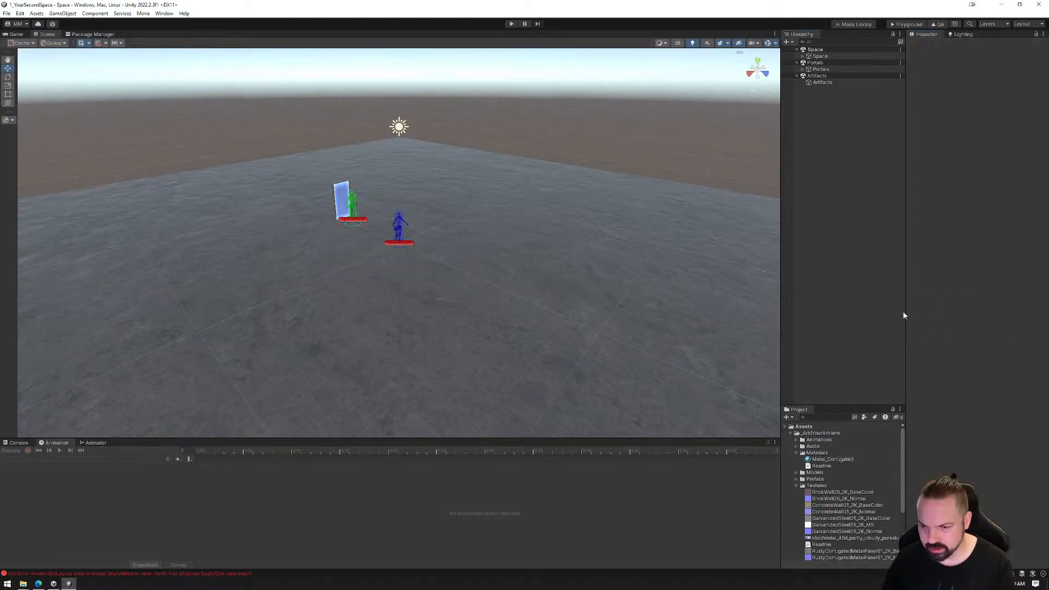
click(842, 460)
drag(905, 312, 756, 306)
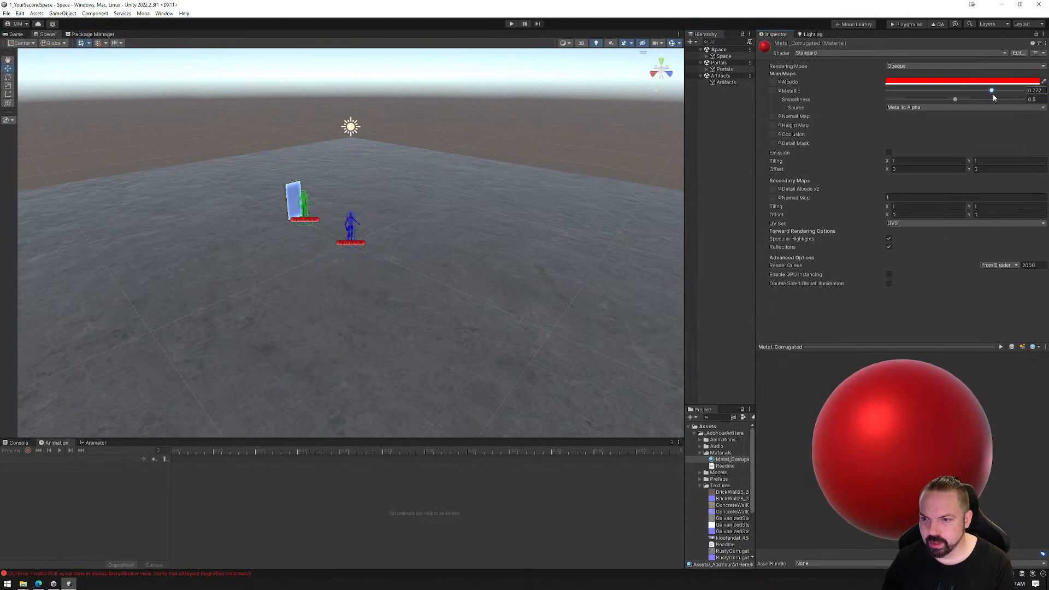
Try Metal_Corrugated with Metallic at 1 and Smoothness at about 0.02, then with Metallic at 0 and Smoothness at about 0.6
drag(993, 96, 1044, 96)
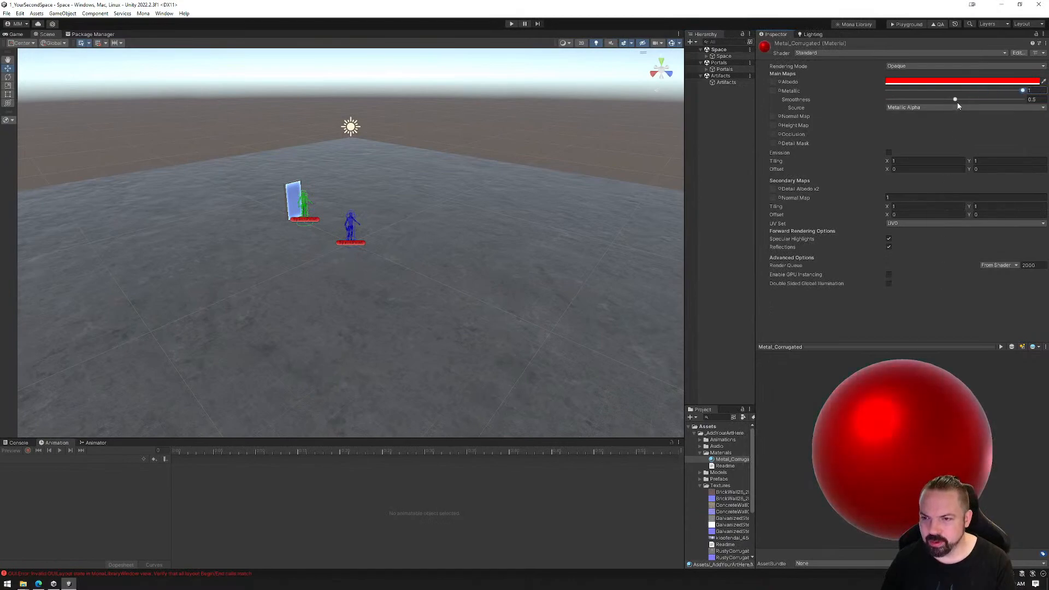
drag(958, 103, 892, 103)
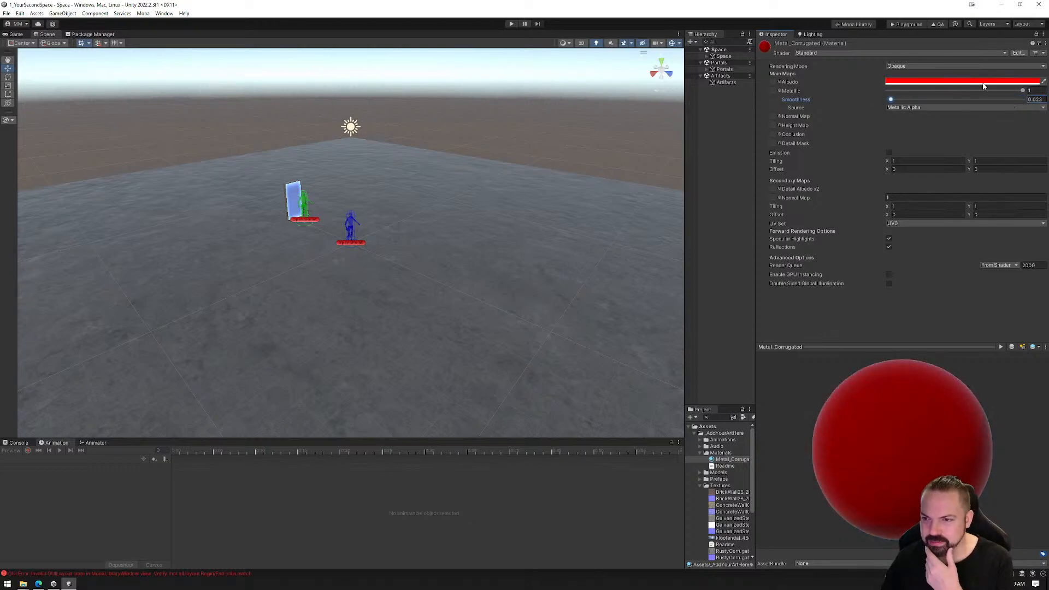
drag(1023, 90, 910, 98)
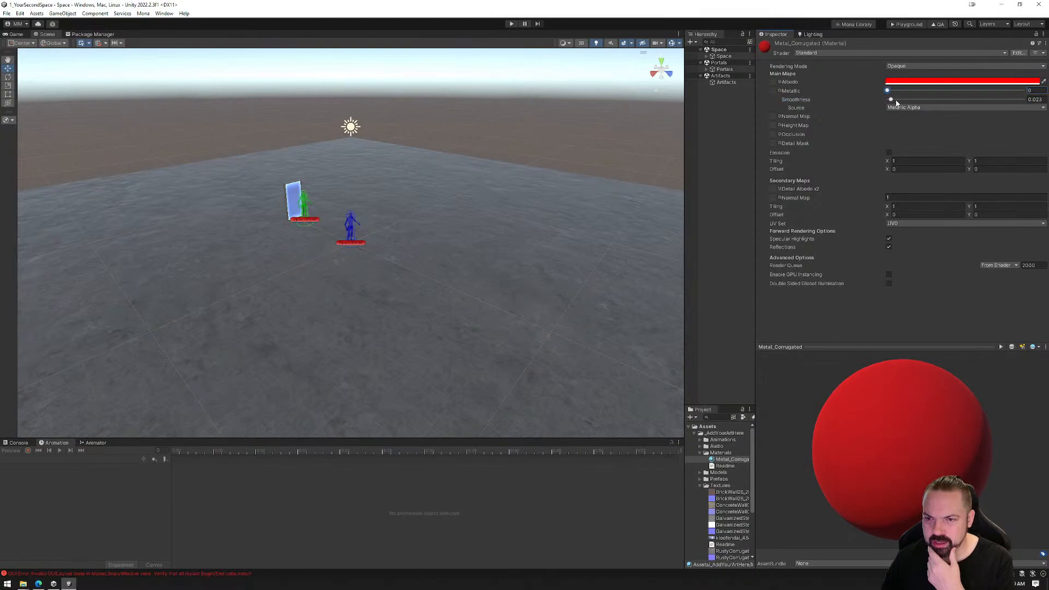
drag(897, 105, 969, 102)
drag(891, 93, 949, 95)
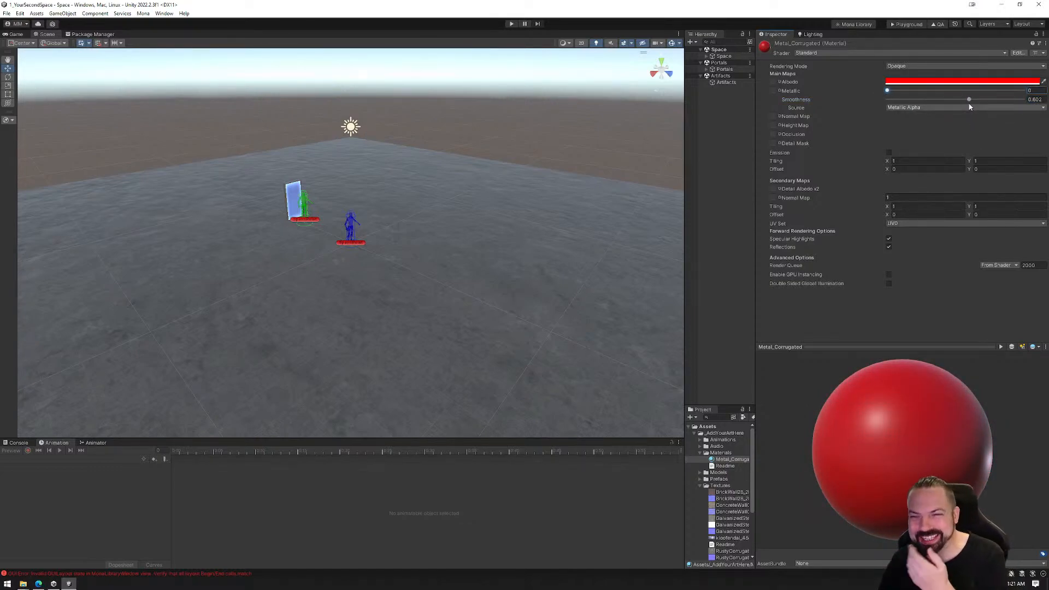
Raise Metal_Corrugated's Smoothness and Metallic to 1 and rotate the preview sphere to inspect the reflections
drag(970, 102, 993, 98)
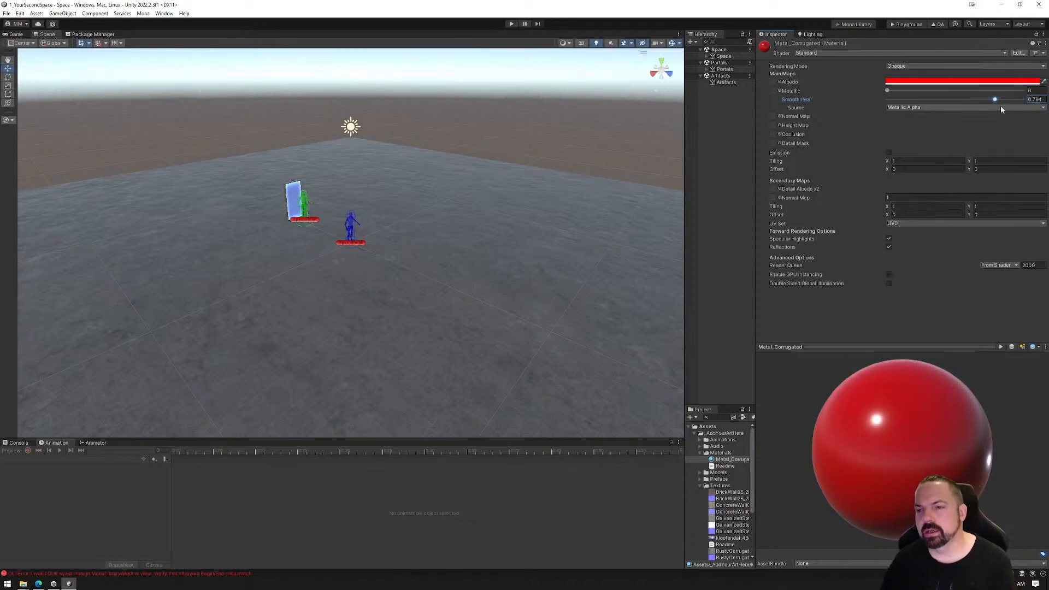
drag(995, 100, 1026, 100)
drag(888, 91, 1024, 90)
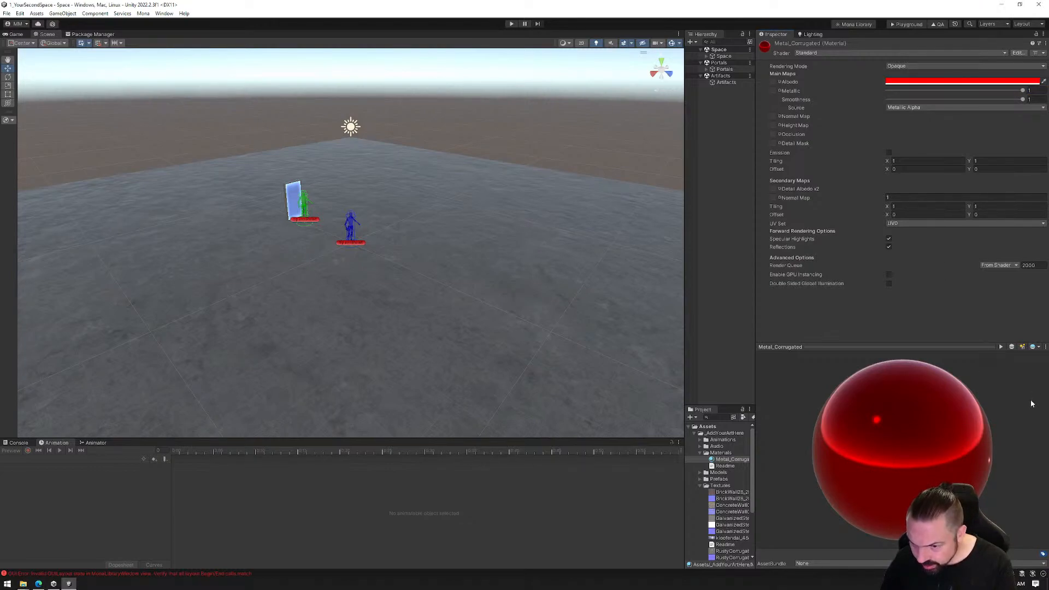
drag(899, 453, 950, 436)
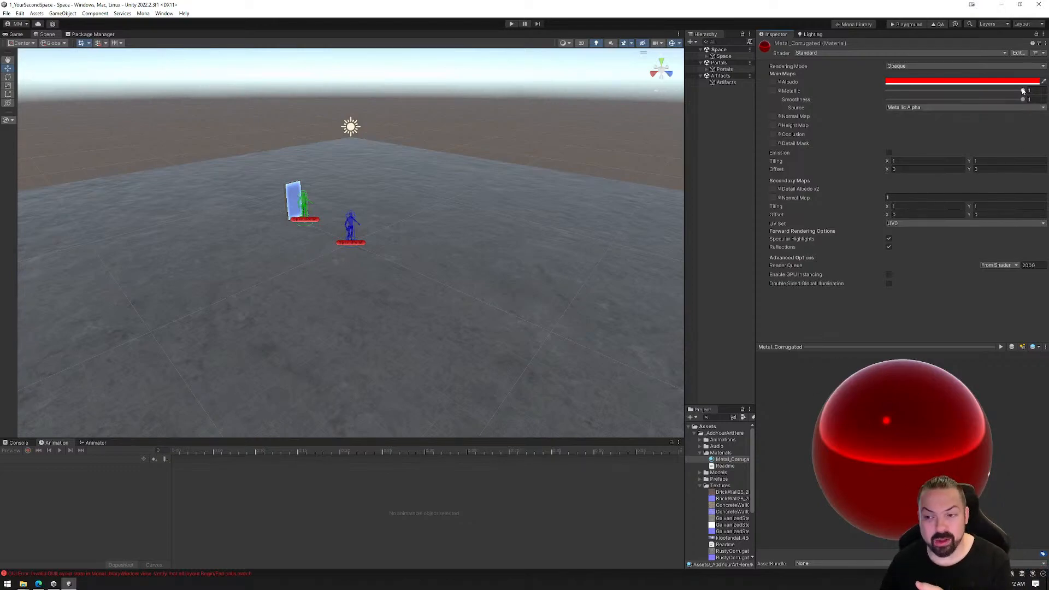
Compare Metal_Corrugated with its Smoothness at 0.8 and at about 0.35
drag(1023, 99, 995, 101)
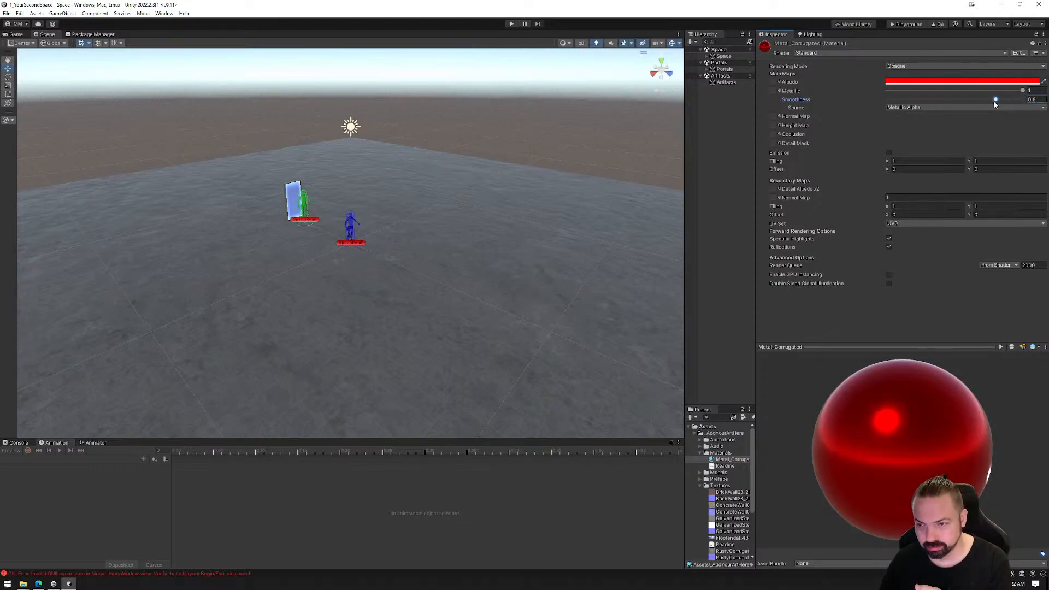
click(1044, 100)
text(0.8)
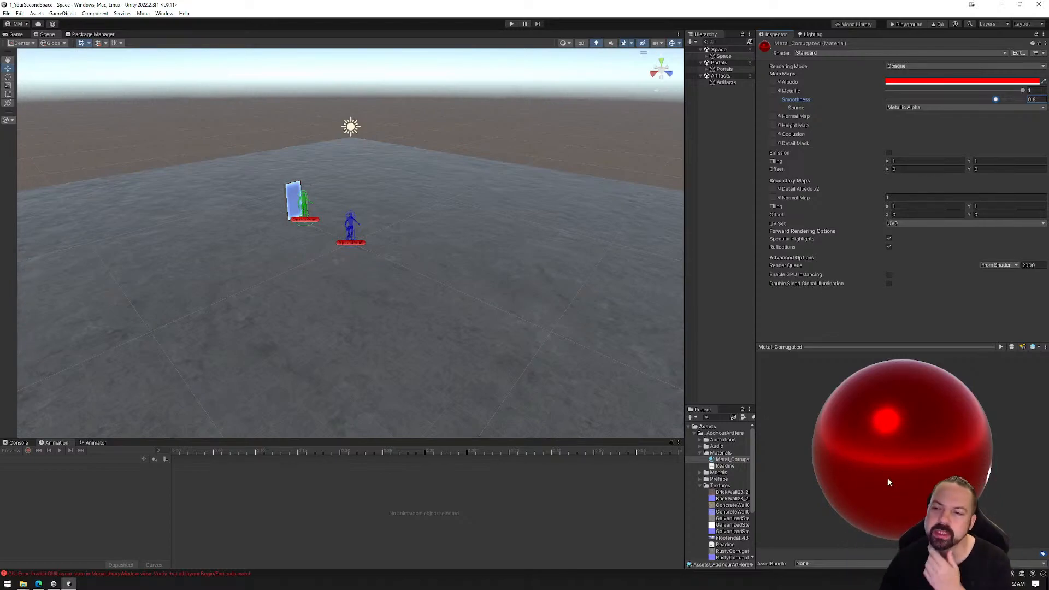
drag(996, 101, 933, 103)
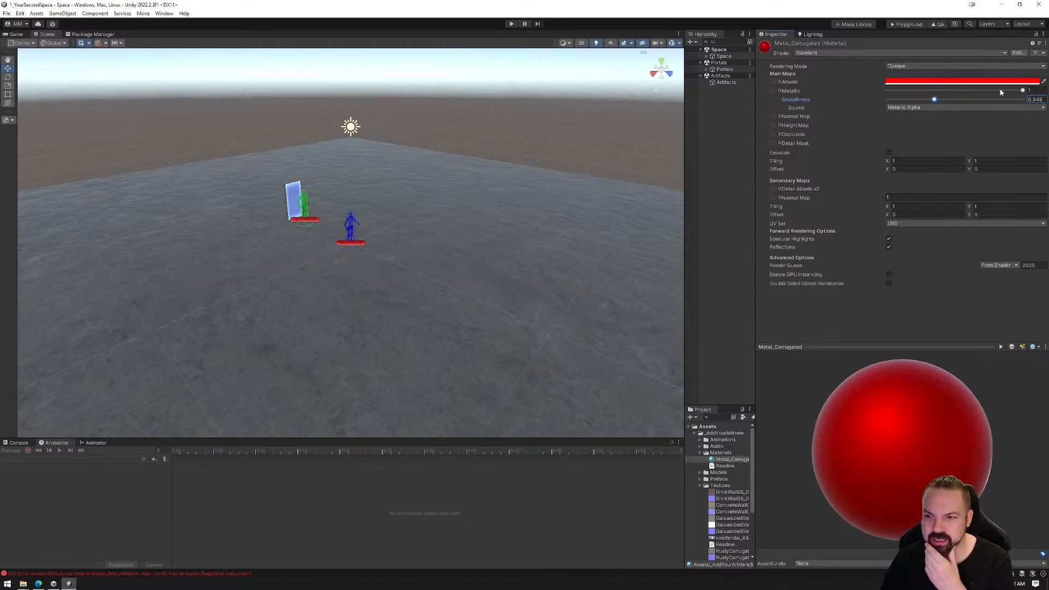
Set Metal_Corrugated's Metallic to 0.8 and try Smoothness values of 0.5, 0.7 and 0.8
click(1038, 91)
text(0.8)
click(1035, 100)
text(0.5)
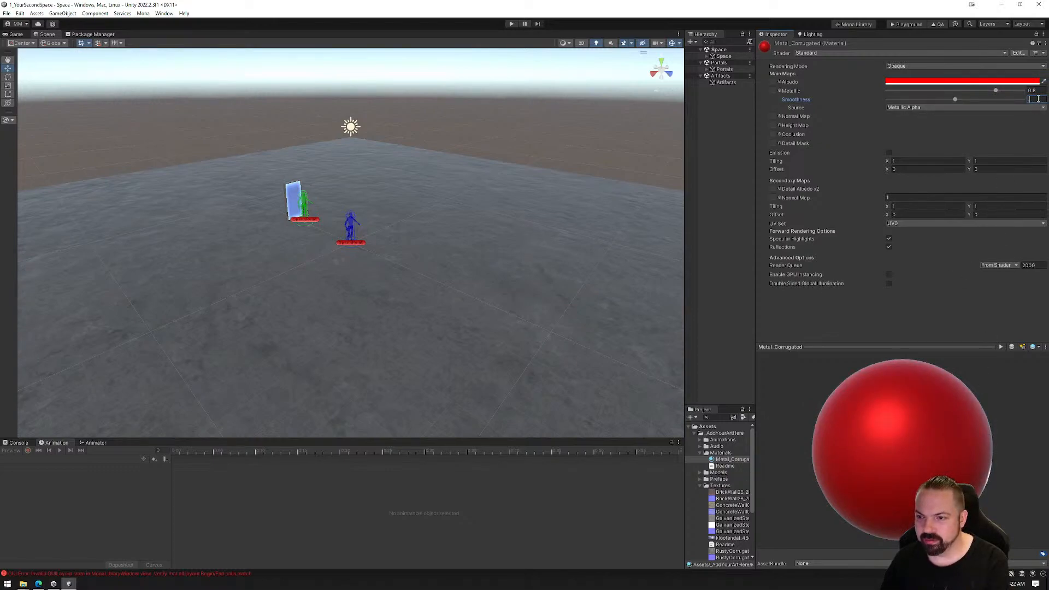
text(0.7)
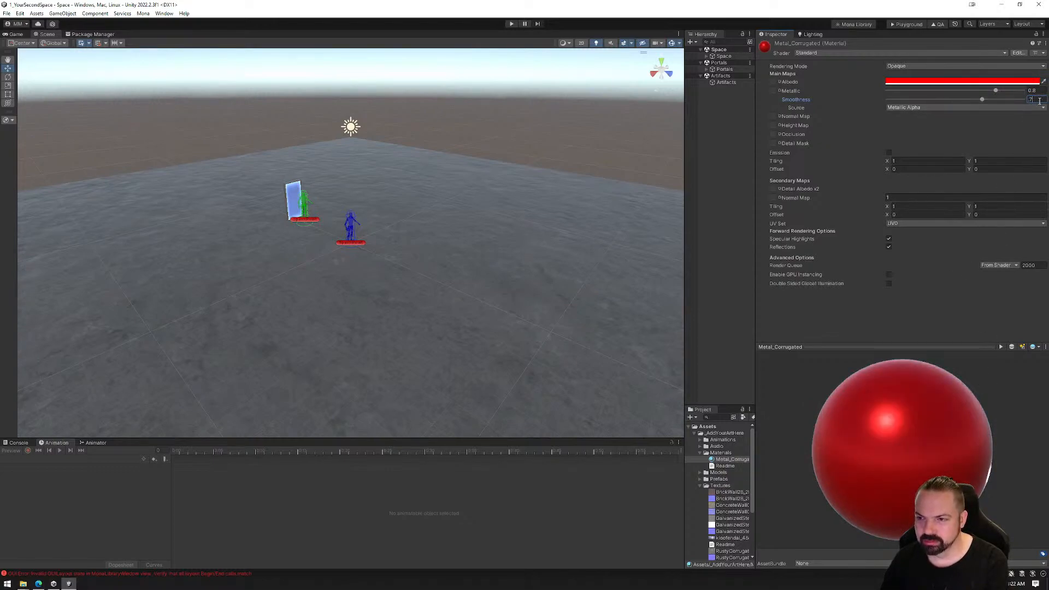
key(BackSpace)
key(BackSpace)
key(BackSpace)
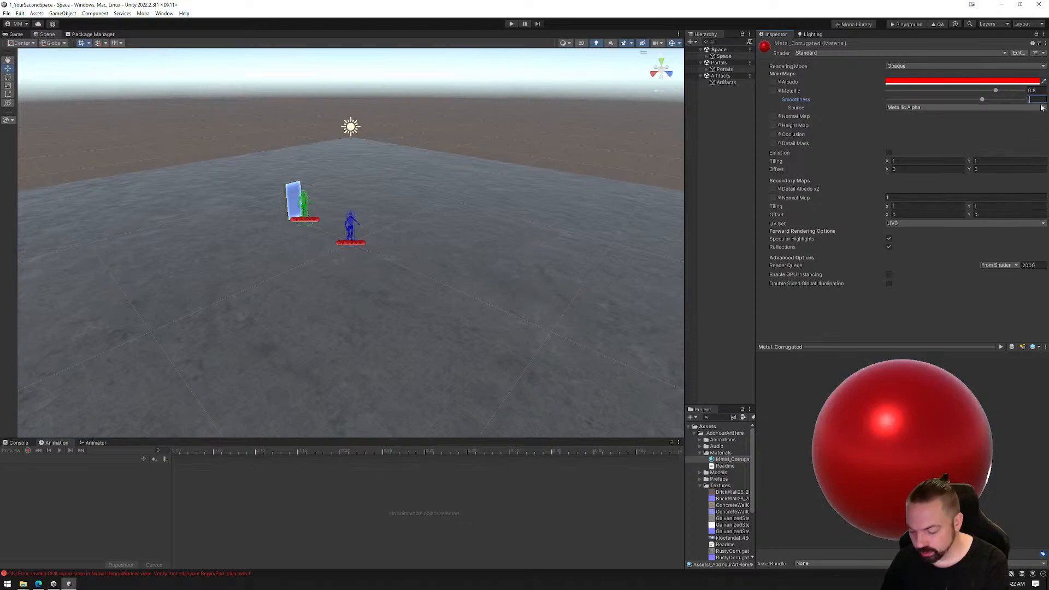
text(0.8)
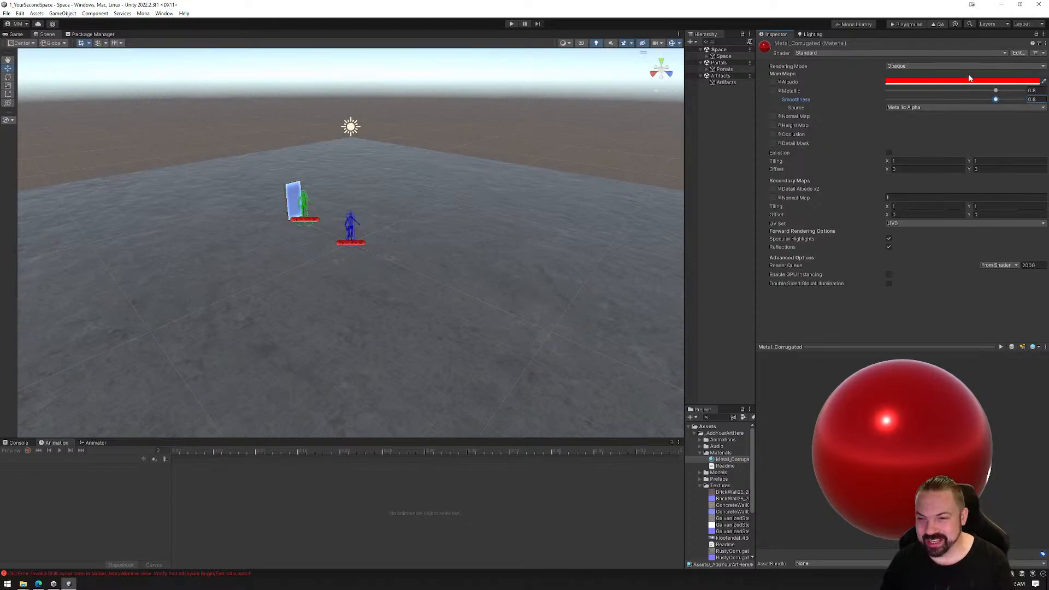
Set both Metallic and Smoothness of Metal_Corrugated to 0
drag(996, 91, 881, 89)
drag(996, 100, 887, 100)
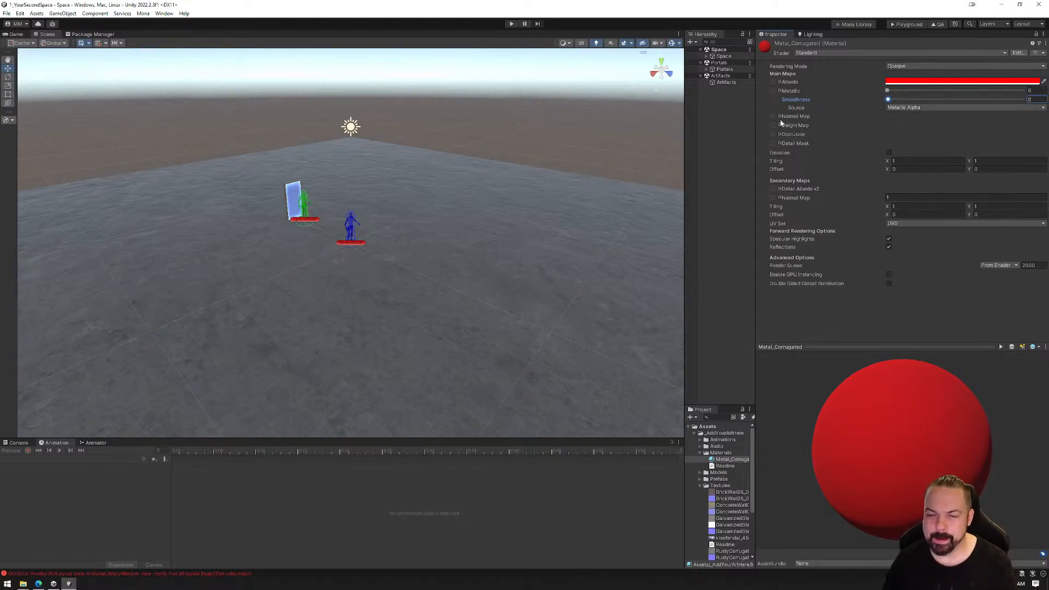
Examine the import settings of the galvanized steel, brick wall and concrete wall normal textures
click(731, 531)
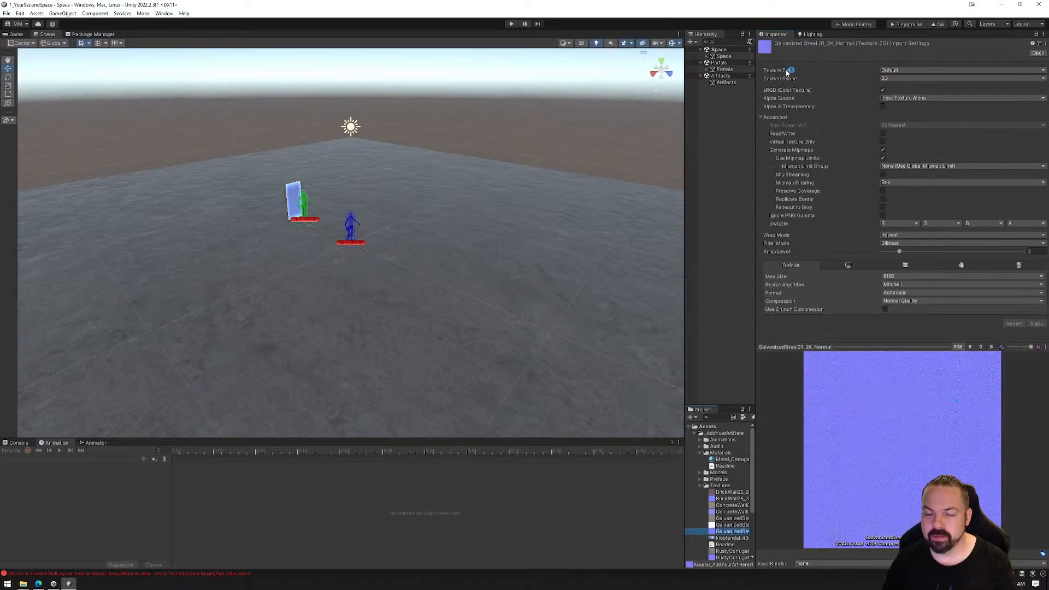
click(728, 499)
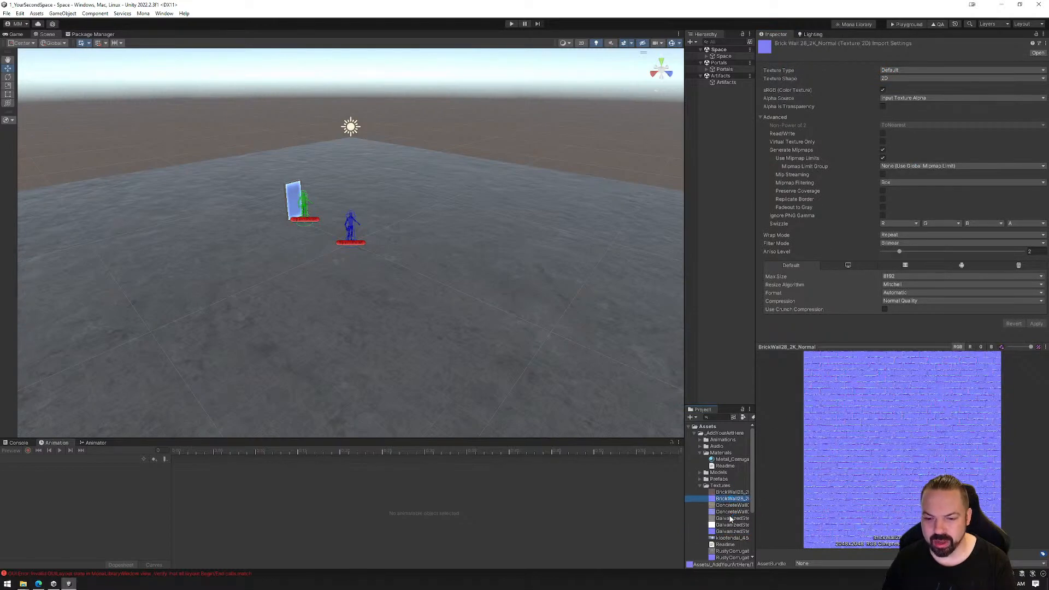
click(732, 512)
click(731, 532)
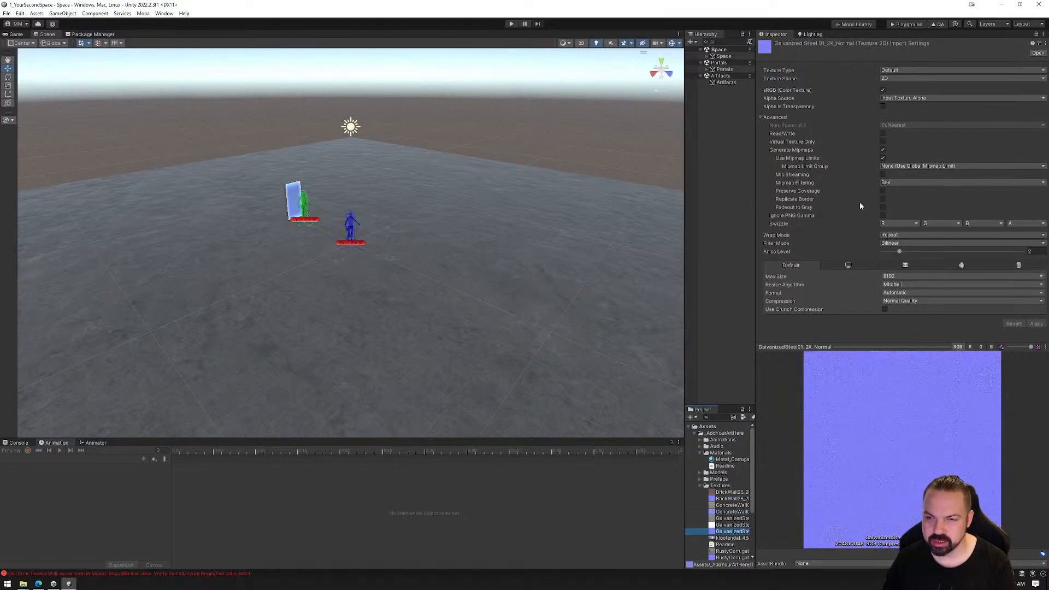
Set the Texture Type of the brick wall normal texture to Normal map and apply the import settings
click(724, 499)
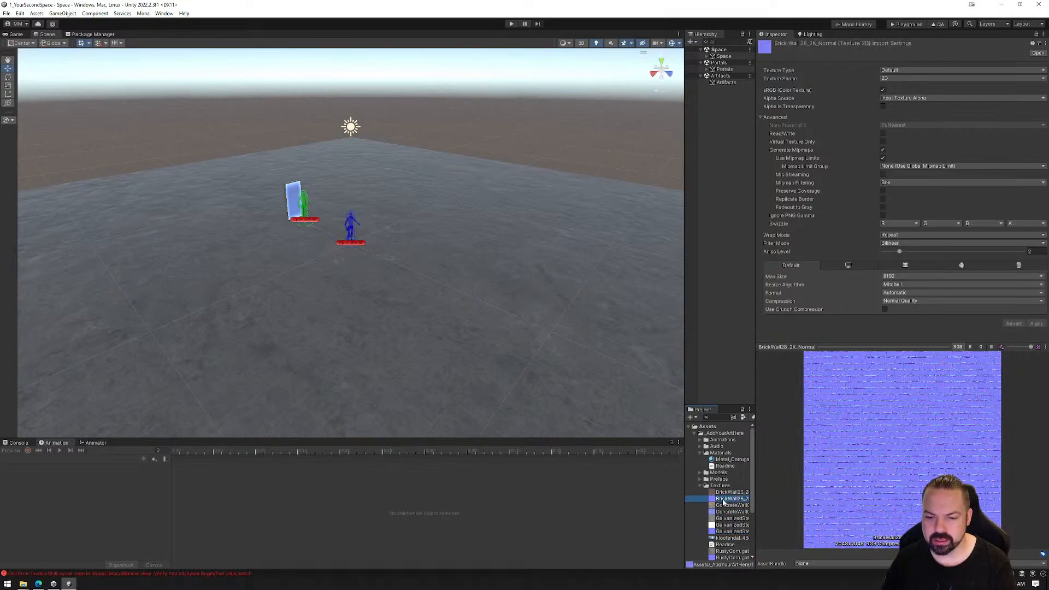
click(897, 70)
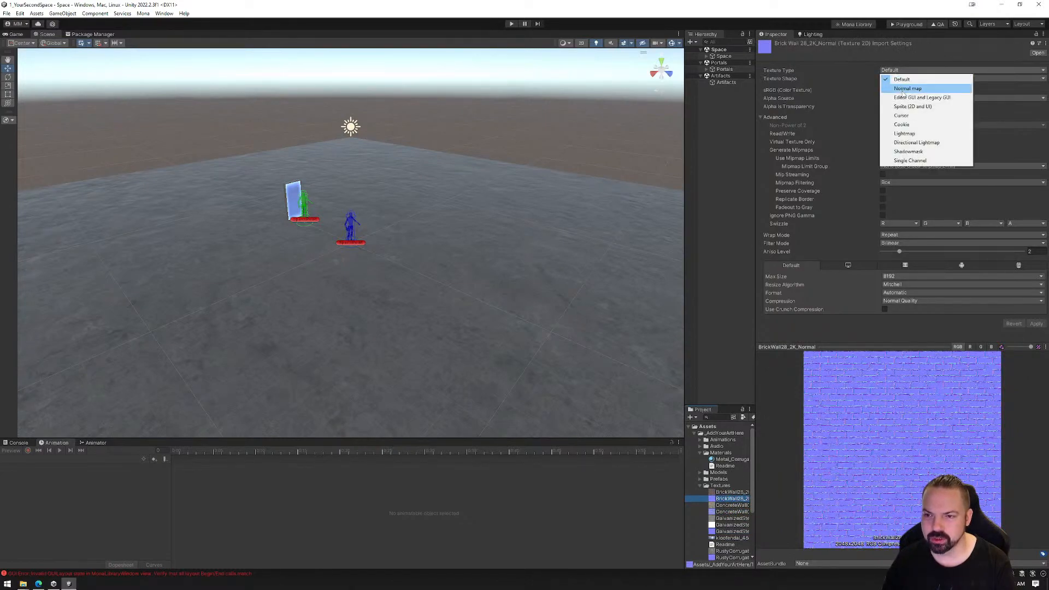
click(904, 89)
click(1037, 316)
Assign the rusty corrugated metal normal texture as Metal_Corrugated's Normal Map and fix its import type
click(731, 459)
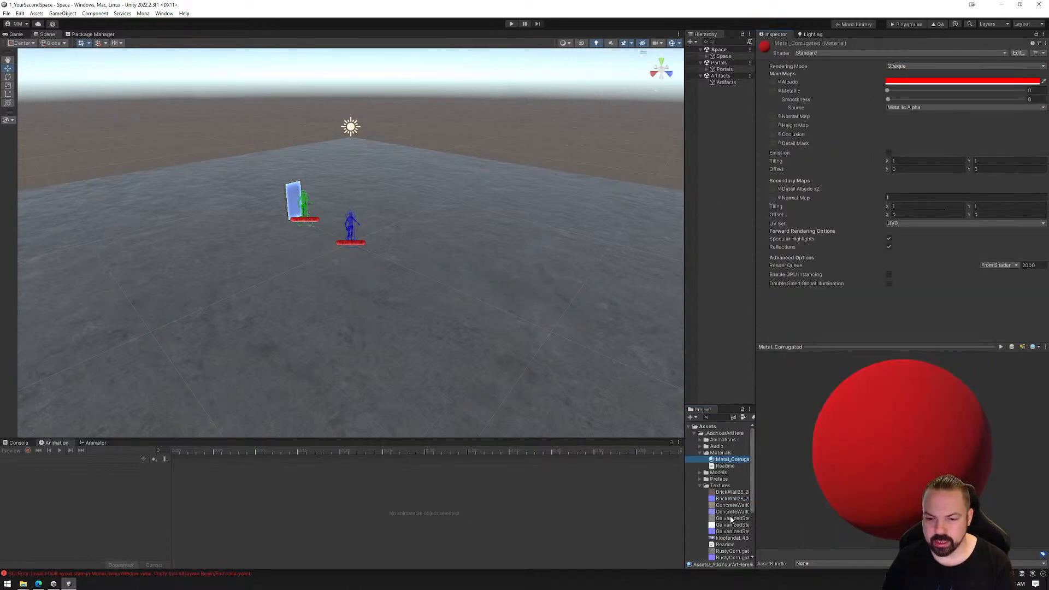
drag(727, 557, 774, 117)
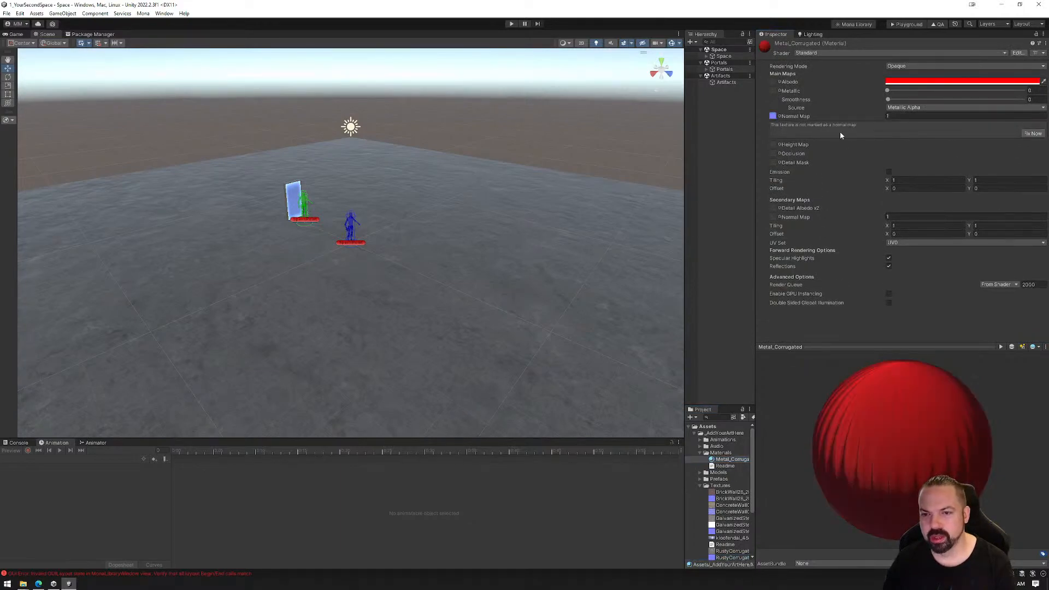
click(1033, 134)
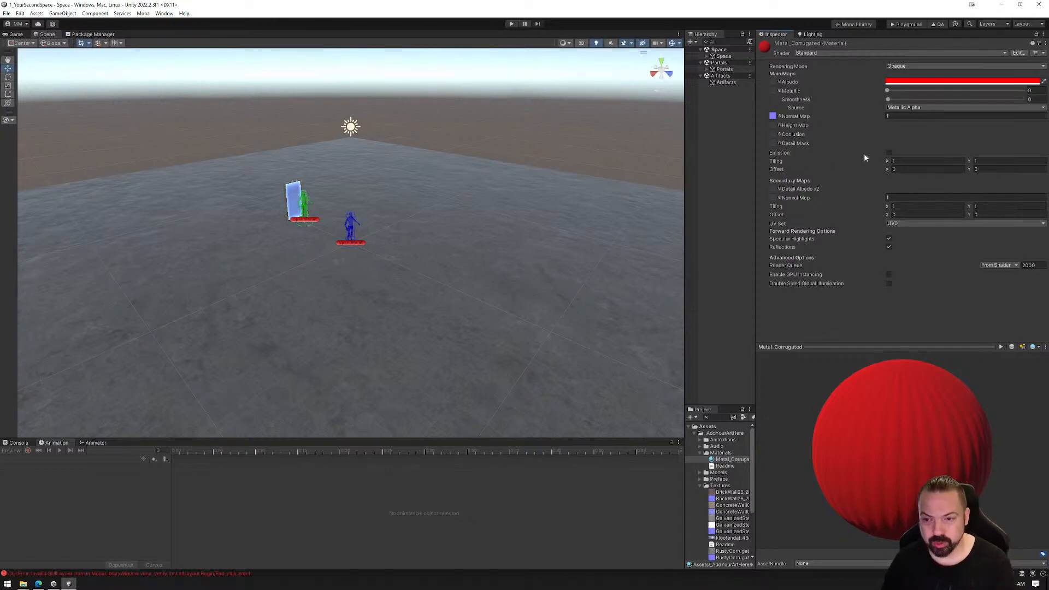
Enable Emission on Metal_Corrugated with a pure red HDR colour (255, 0, 0) at intensity 1
click(889, 152)
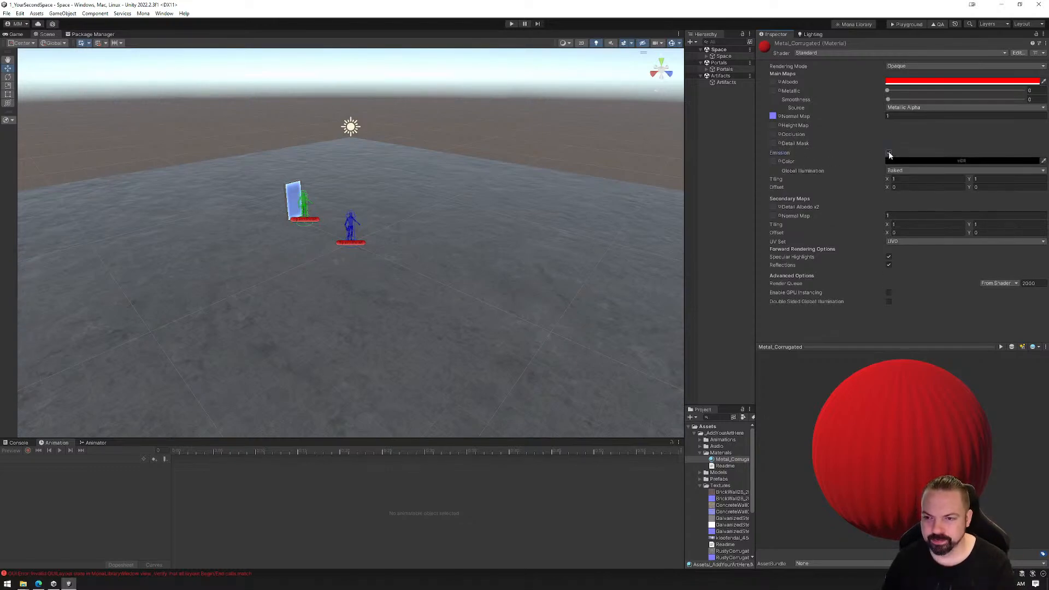
click(956, 161)
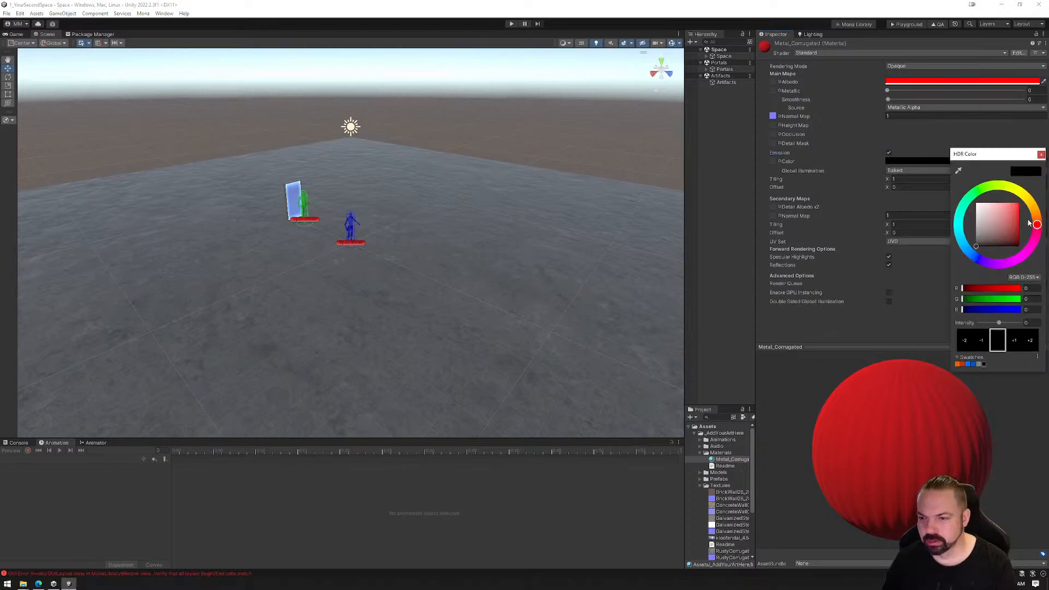
click(1019, 203)
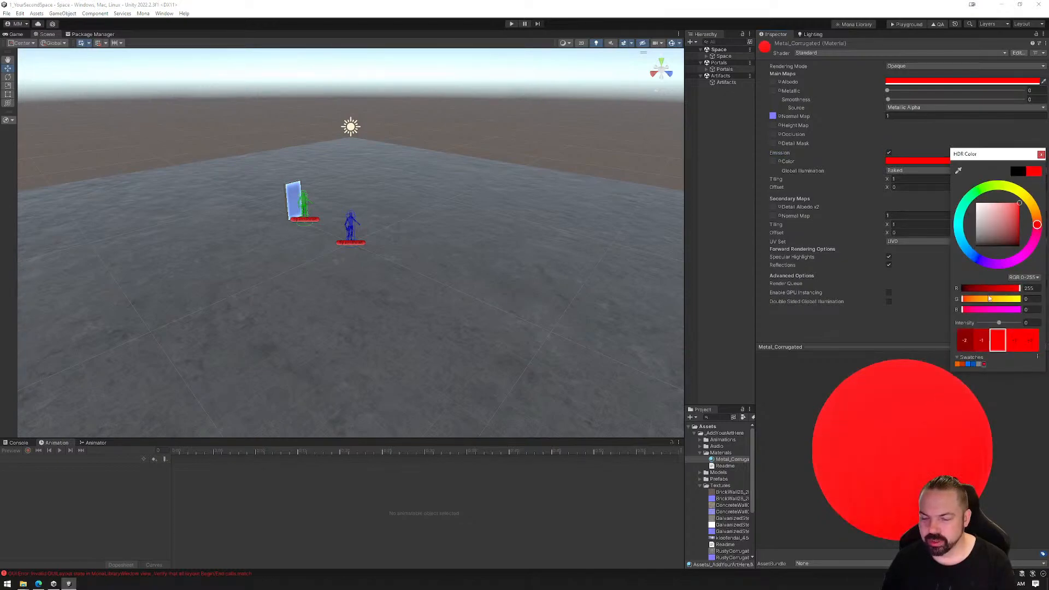
click(1018, 348)
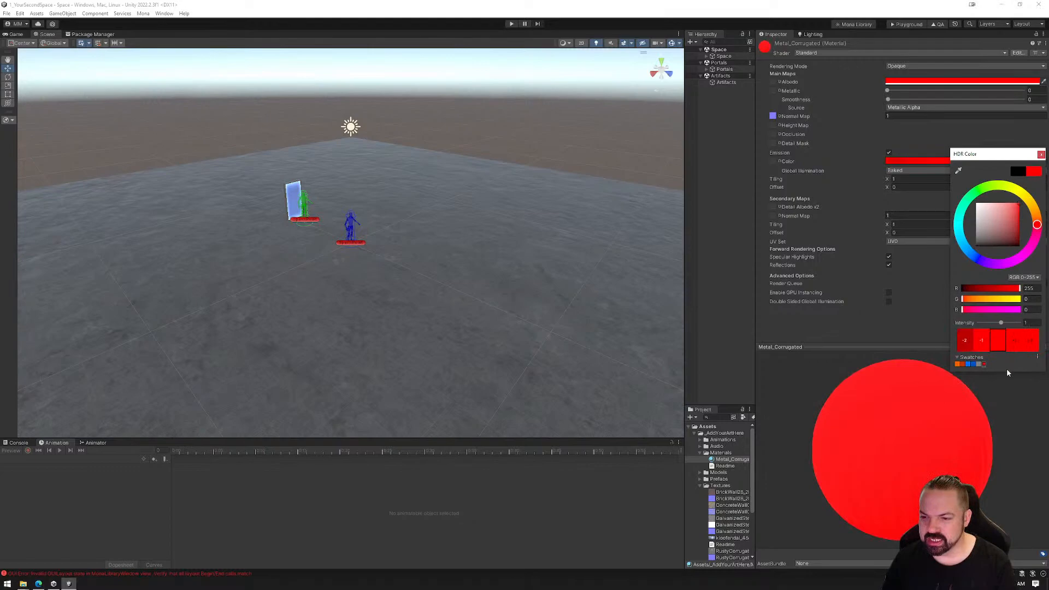
click(1042, 155)
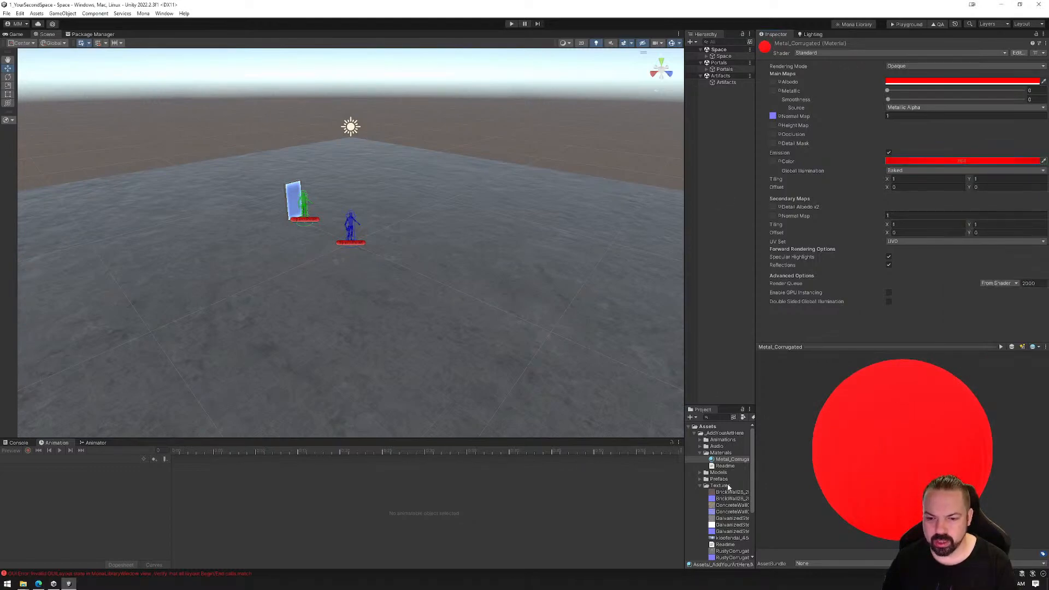
Try the emissive Metal_Corrugated material on the scene's floor, then undo the assignment
drag(732, 461, 421, 342)
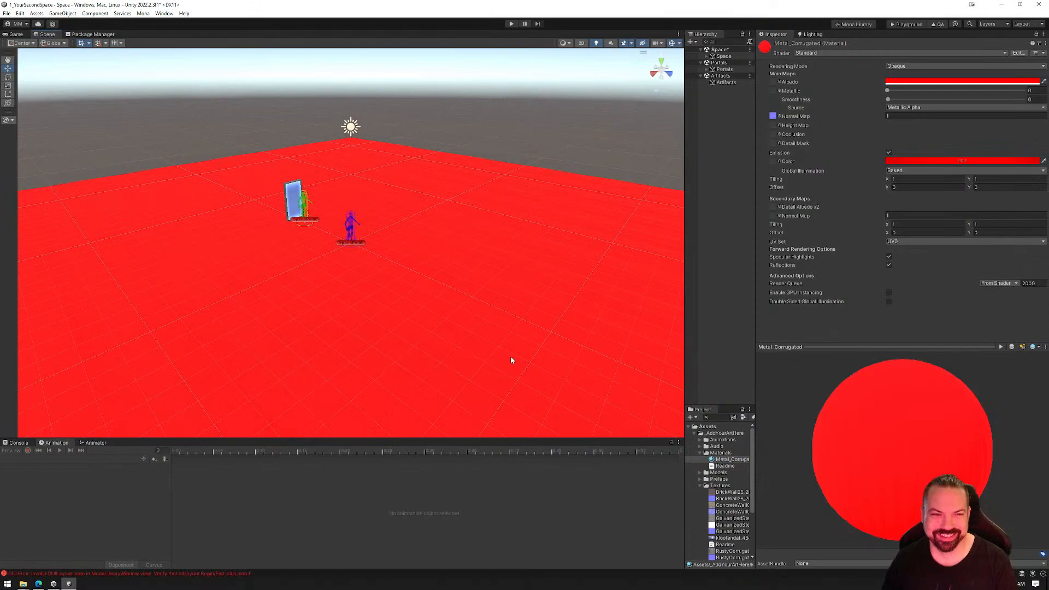
key(ctrl+z)
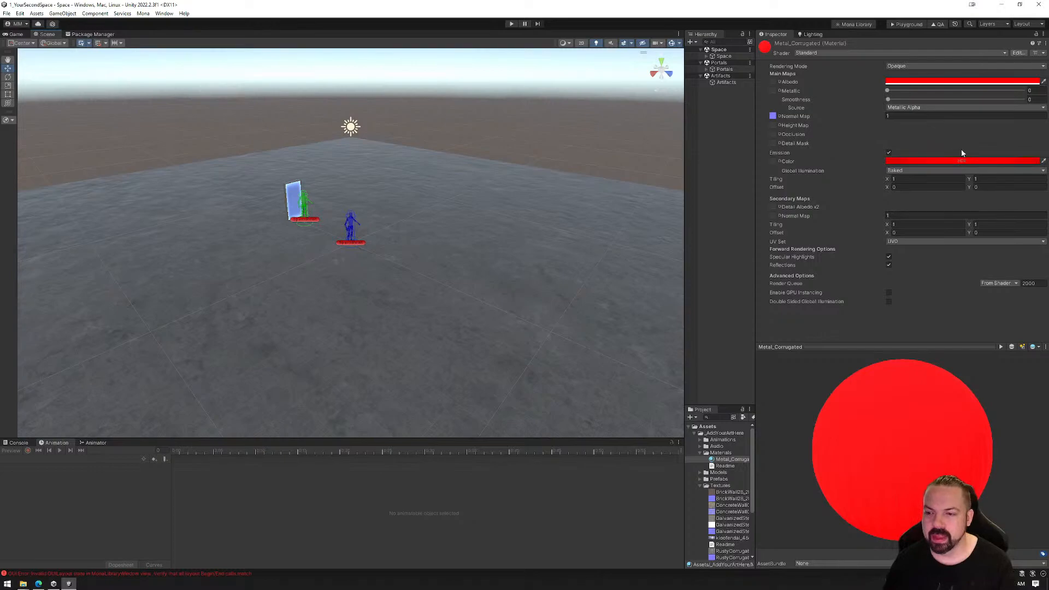
Turn off Emission on the Metal_Corrugated material
click(889, 155)
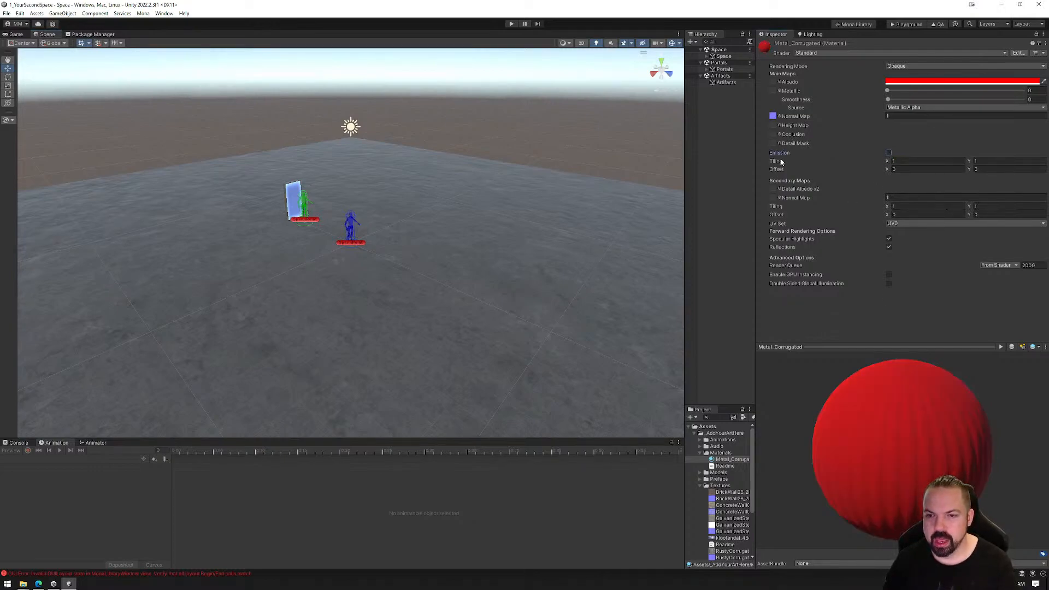
Try Metal_Corrugated's main tiling at X 10, then at 0.5 on both axes, and reset both to 1
click(898, 161)
text(10)
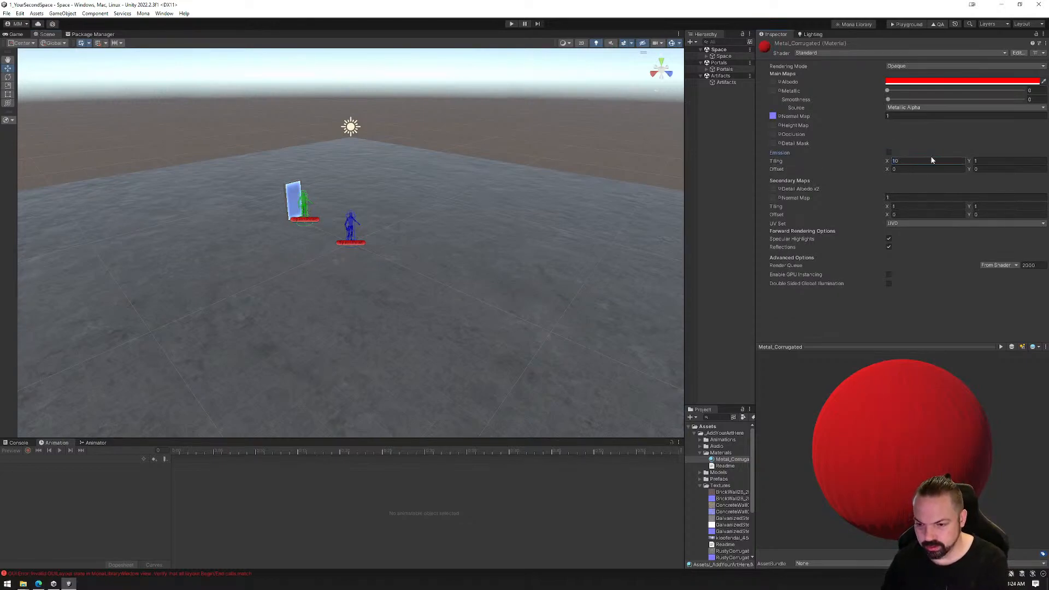
key(BackSpace)
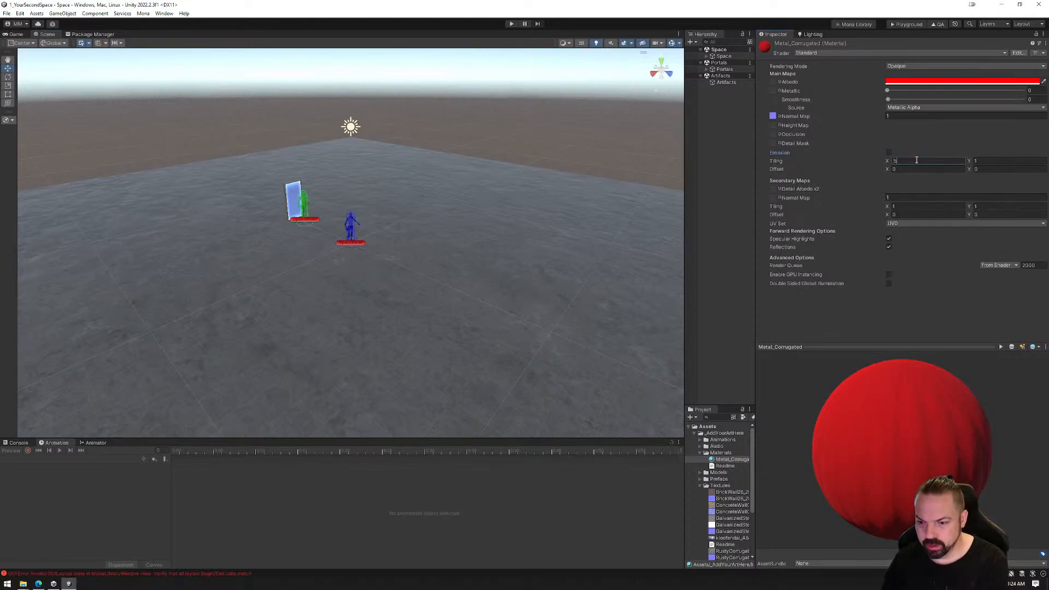
click(989, 162)
text(0.5)
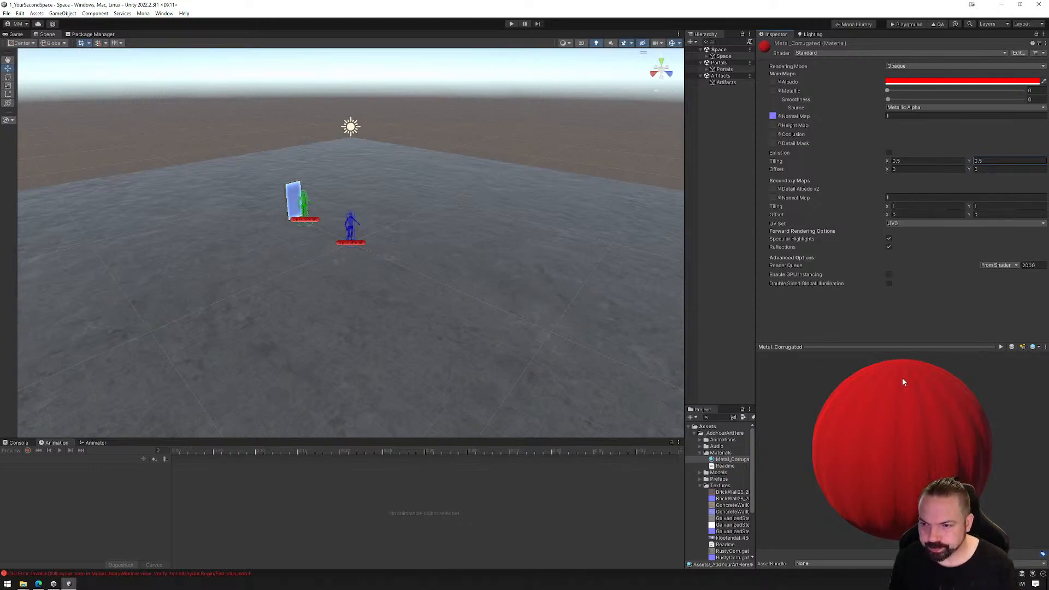
click(913, 160)
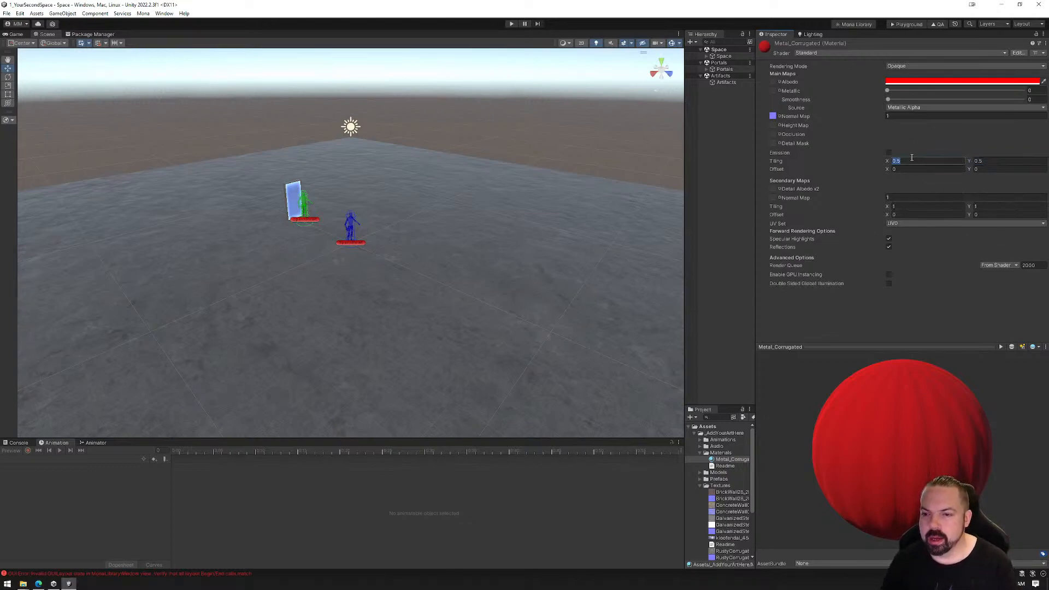
click(998, 160)
text(1)
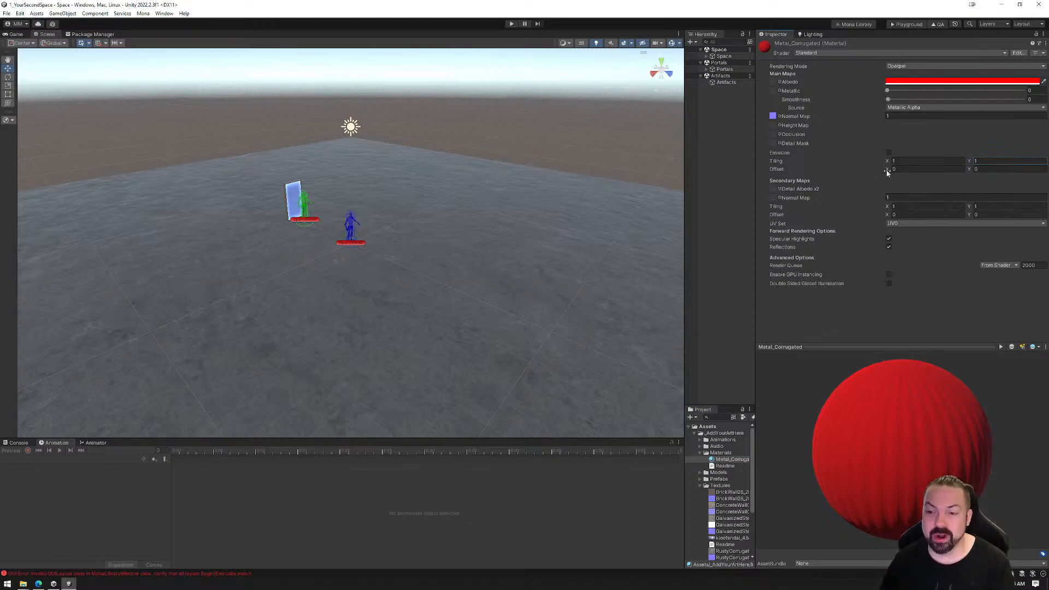
Try shifting Metal_Corrugated's main map offset along X, then reset the offset to 0 on both axes
drag(888, 171, 899, 172)
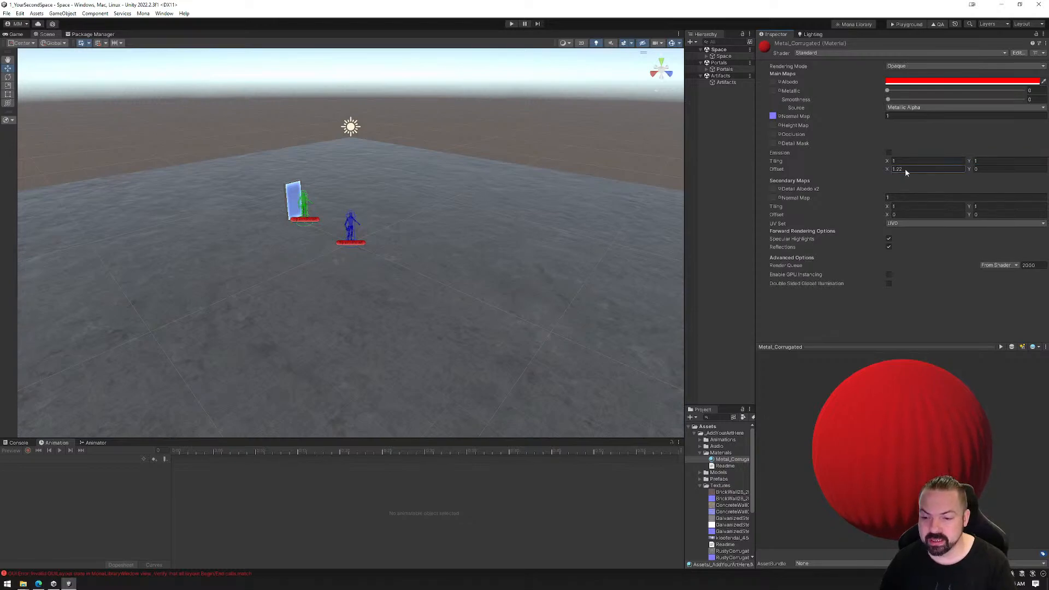
click(924, 168)
text(0)
click(972, 171)
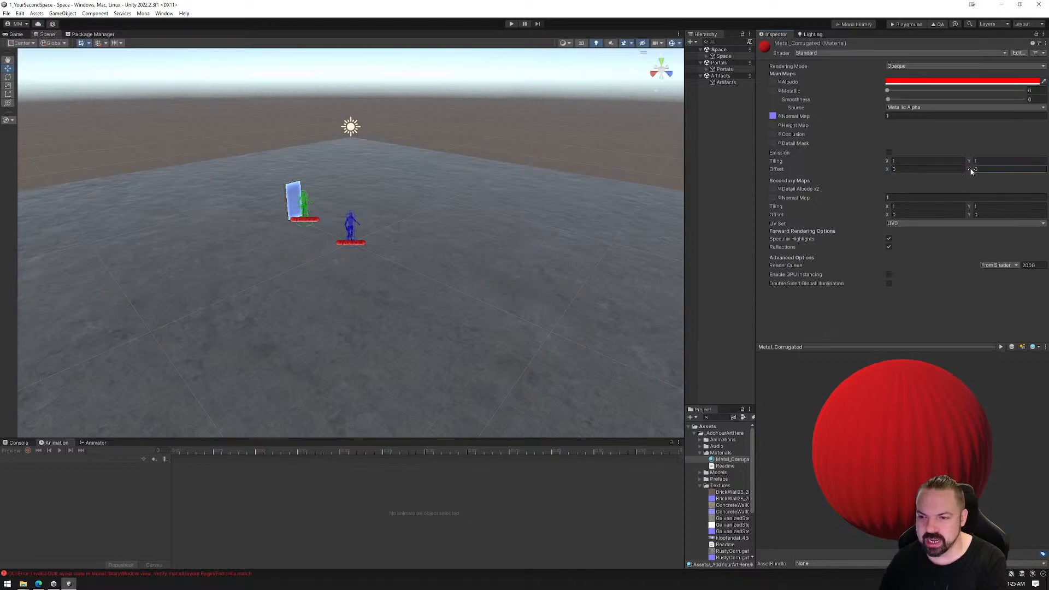
text(0)
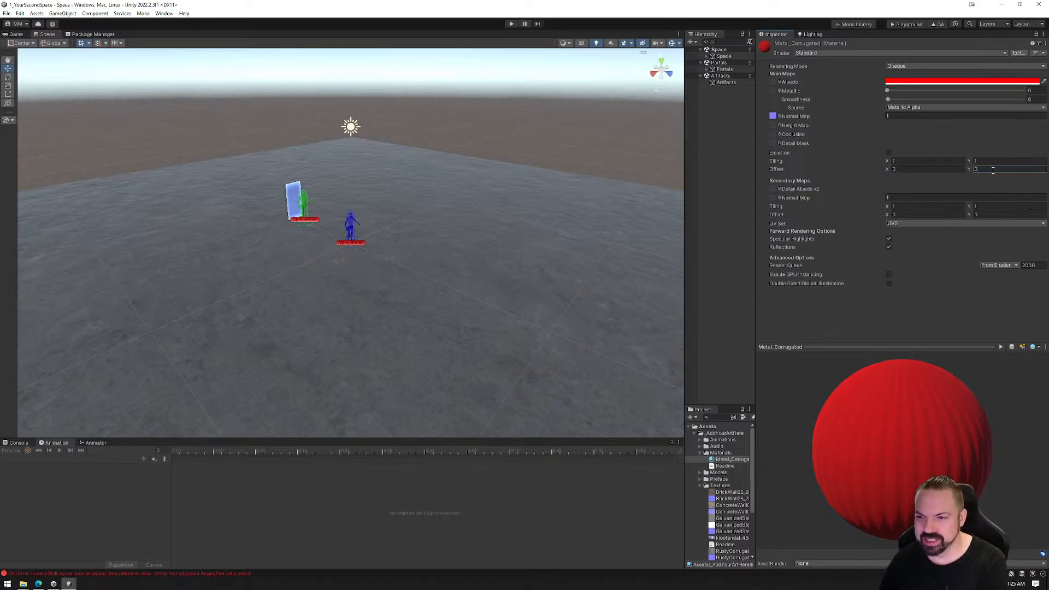
click(888, 173)
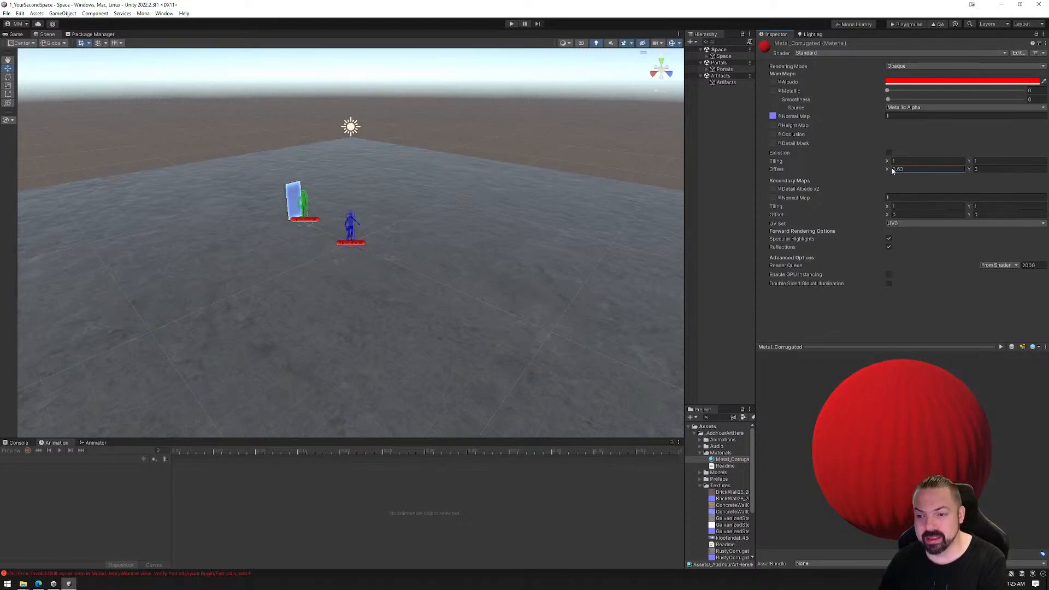
drag(899, 170, 904, 171)
click(914, 167)
text(0)
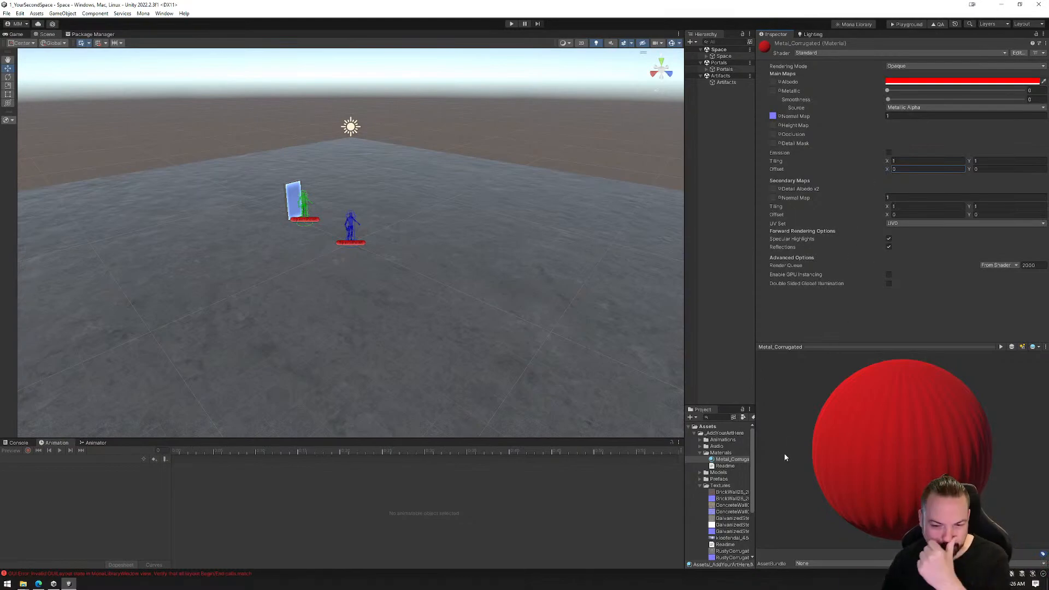
Assign the RustyCorrugatedMetalPanel01 BaseColor texture as Metal_Corrugated's Albedo map and set the Albedo colour to white
scroll(718, 540, down, 2)
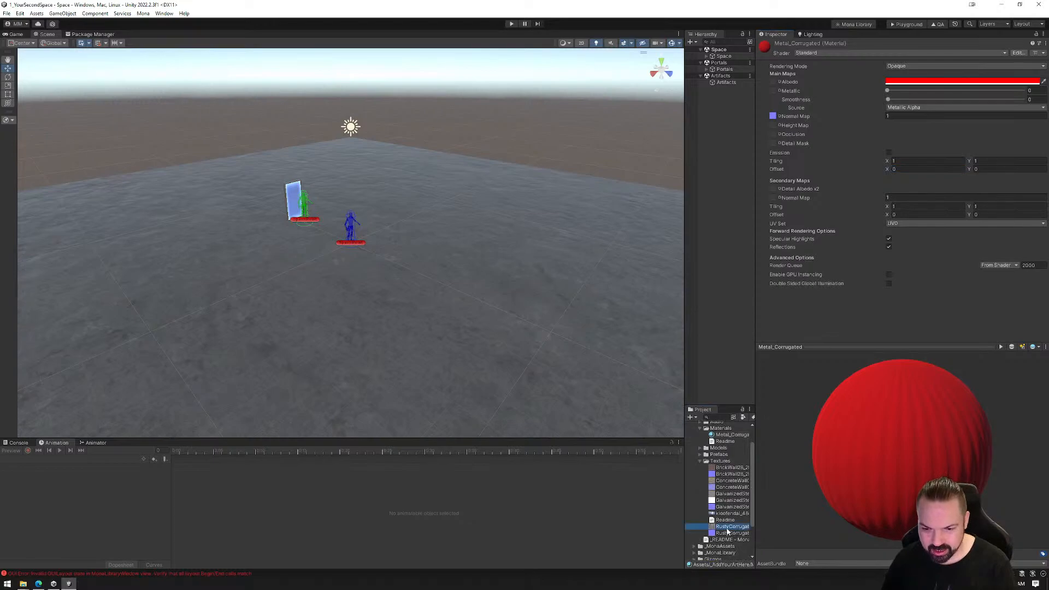
drag(799, 82, 795, 82)
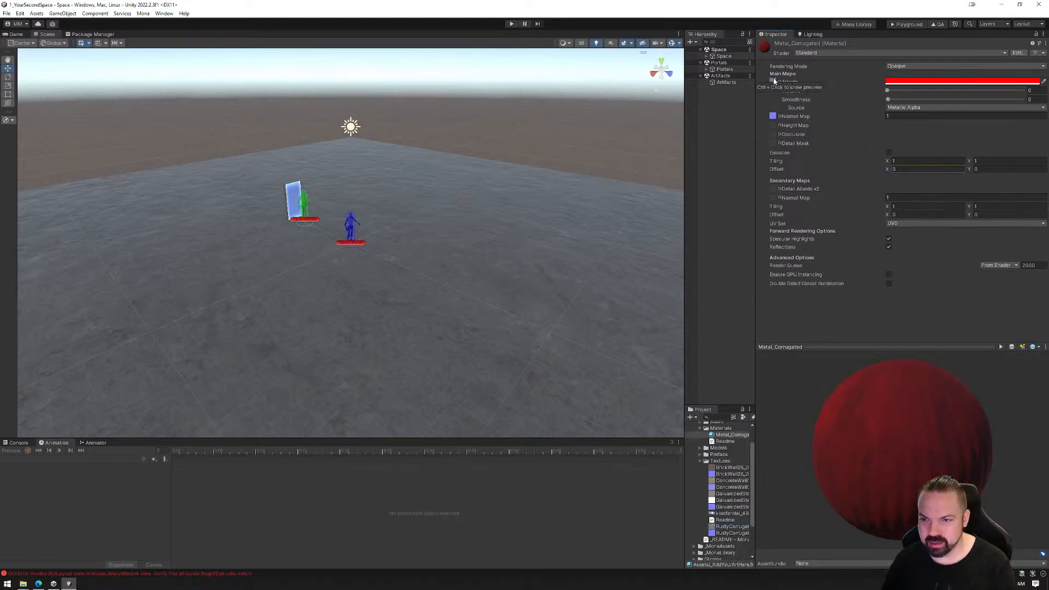
click(987, 81)
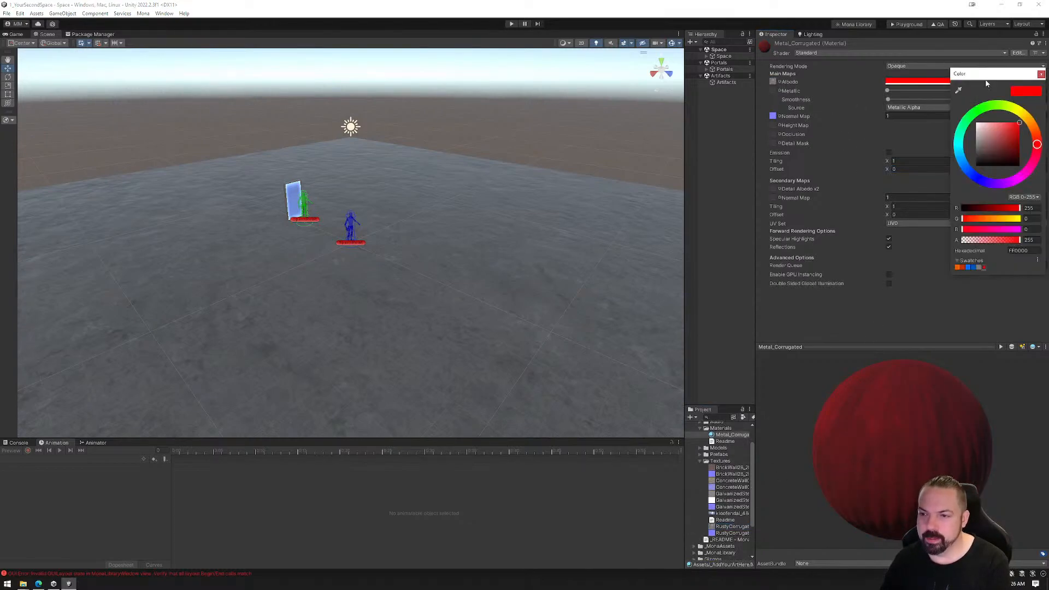
drag(993, 134, 952, 94)
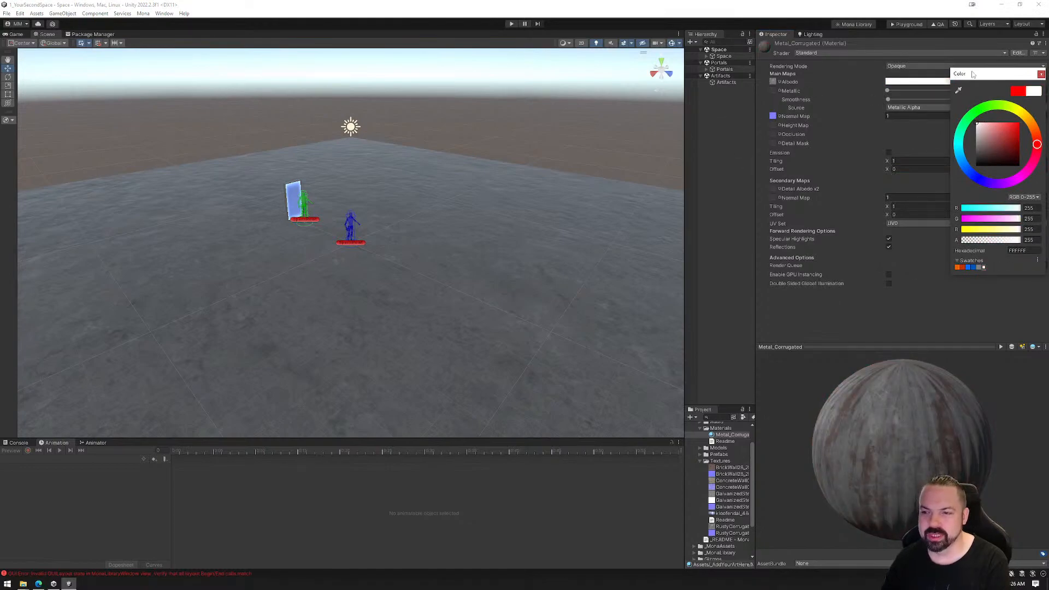
drag(988, 129, 972, 103)
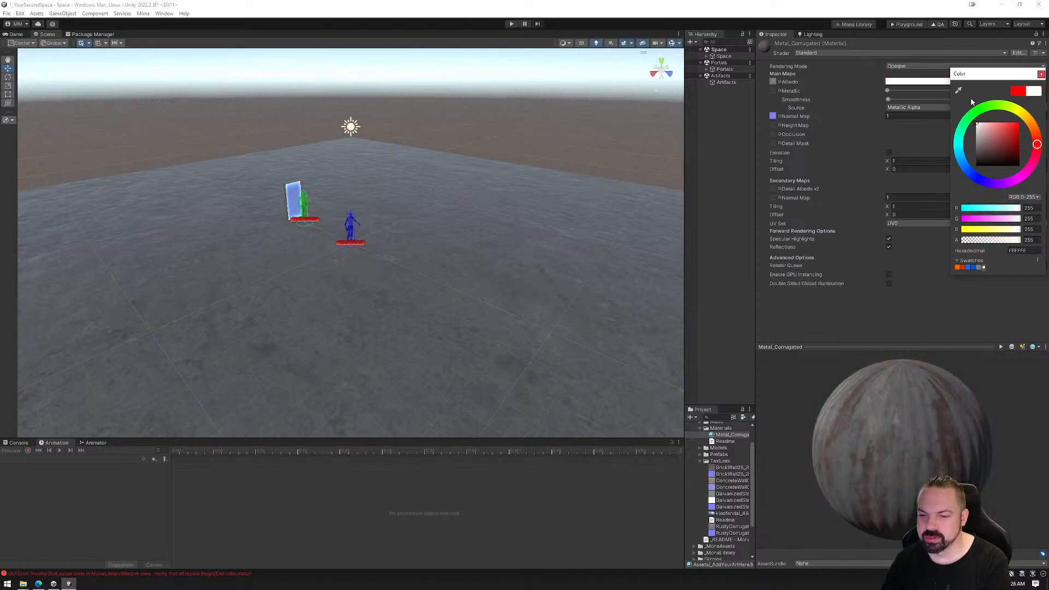
click(1042, 75)
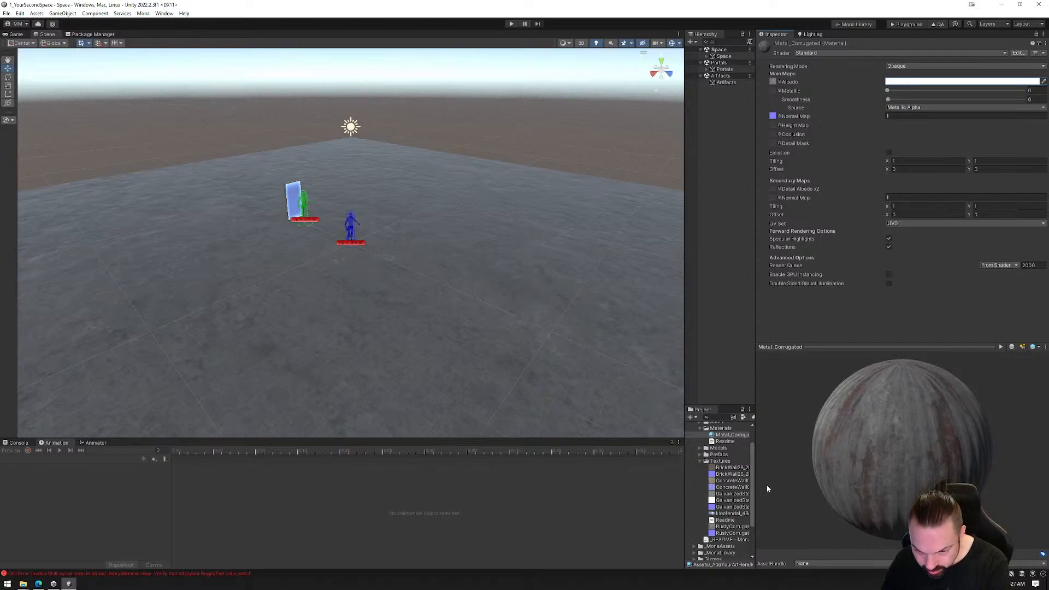
Examine the files in the Textures folder and preview the galvanized steel and rusty corrugated textures for a usable metallic map
drag(755, 485, 803, 487)
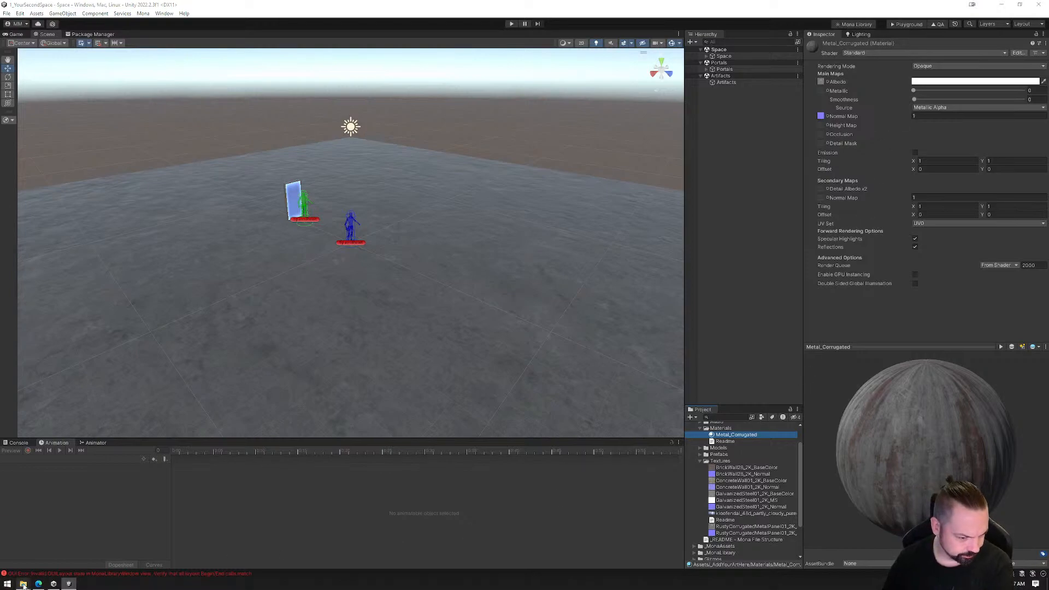
mouse_move(23, 584)
click(72, 544)
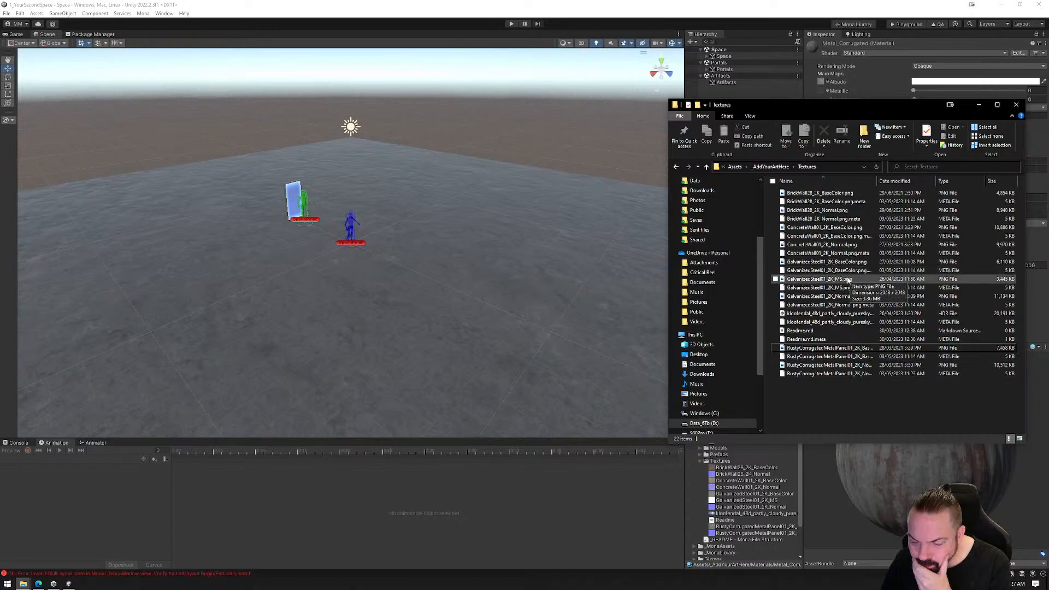
click(735, 489)
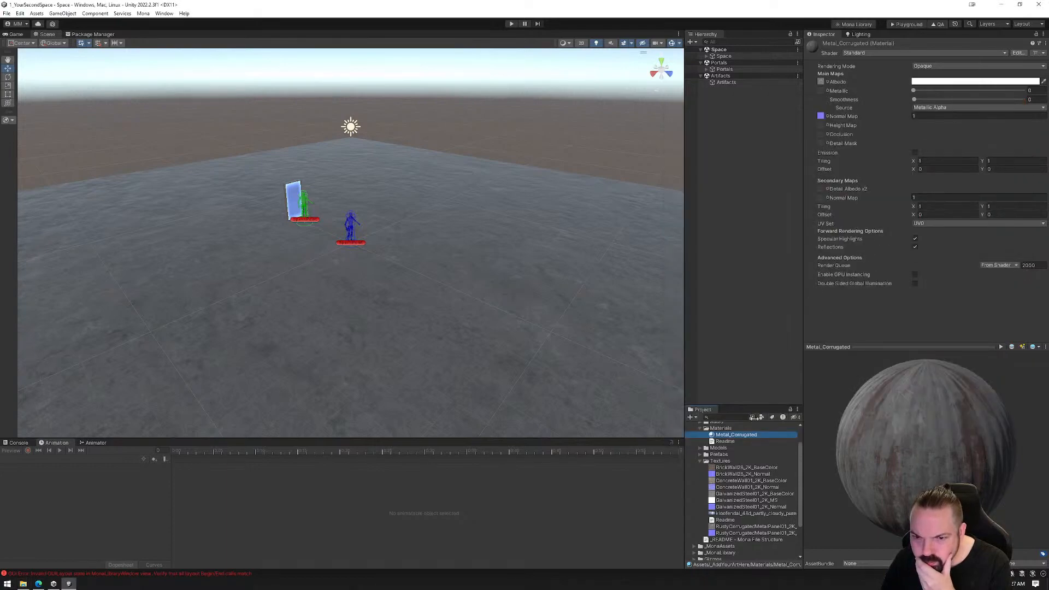
click(732, 495)
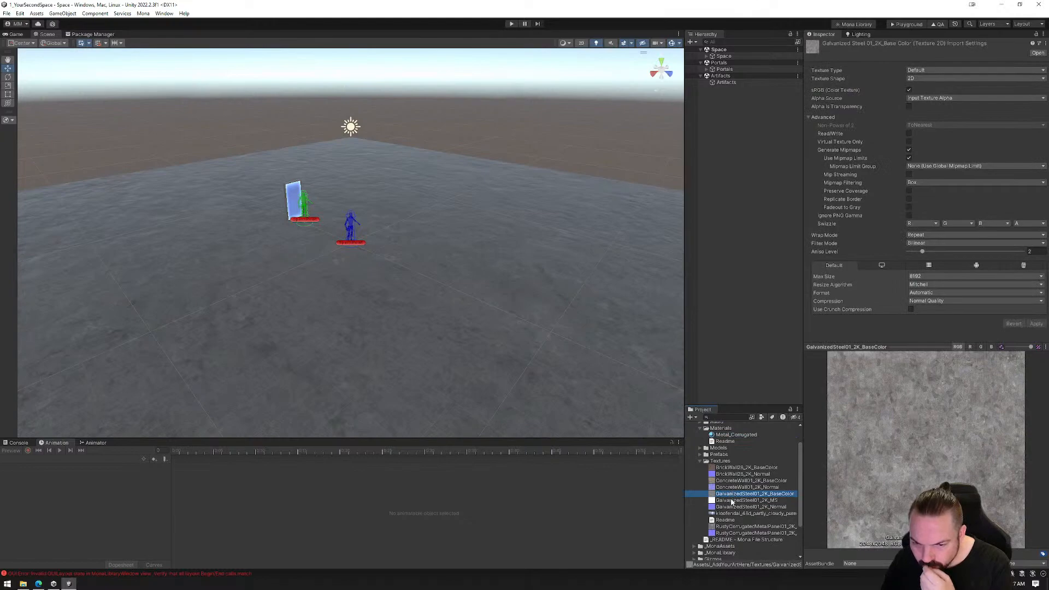
click(732, 500)
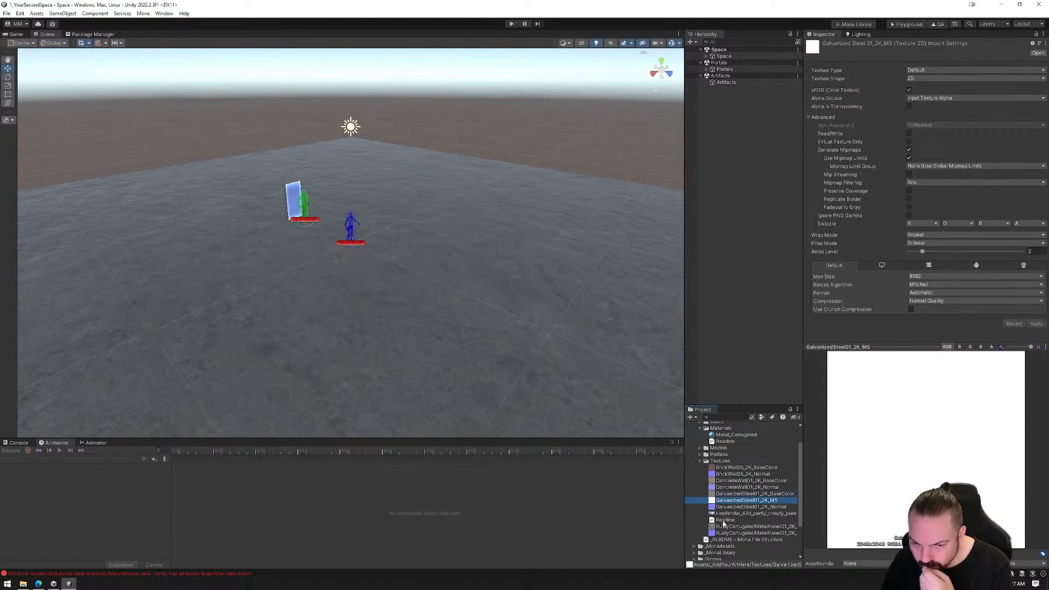
click(726, 527)
Assign the GalvanizedSteel01_2K_MS texture as Metal_Corrugated's Metallic map and lower the Smoothness to 0.811
drag(726, 501, 857, 414)
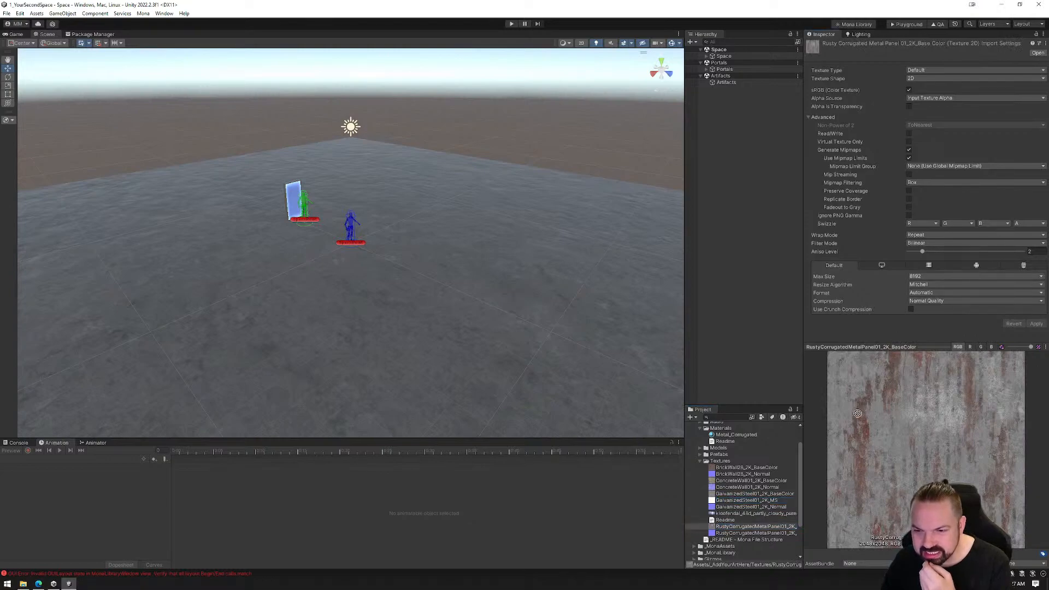
click(736, 435)
drag(745, 499, 825, 94)
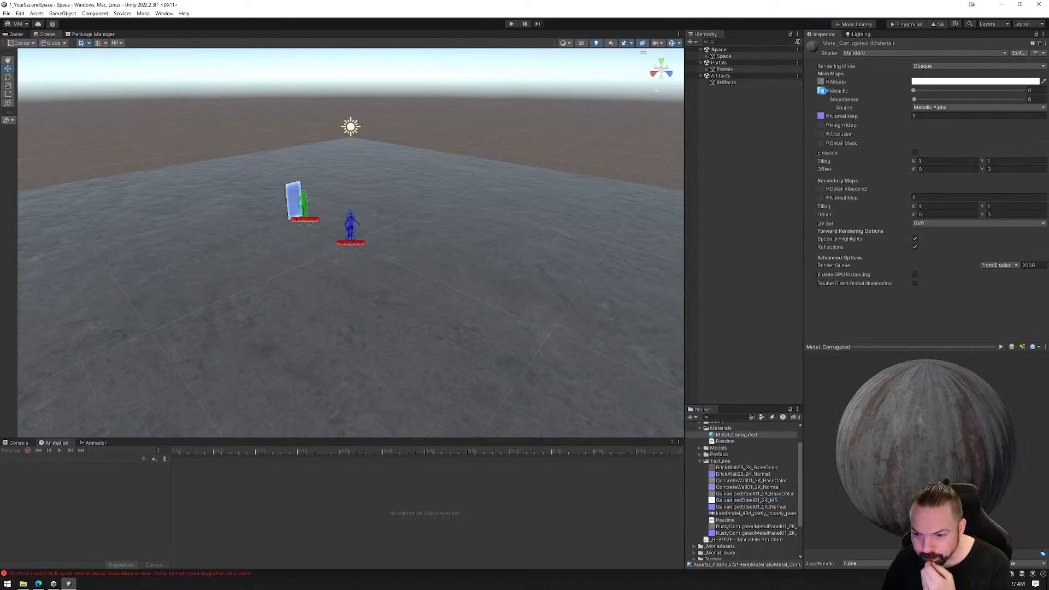
drag(920, 467, 946, 455)
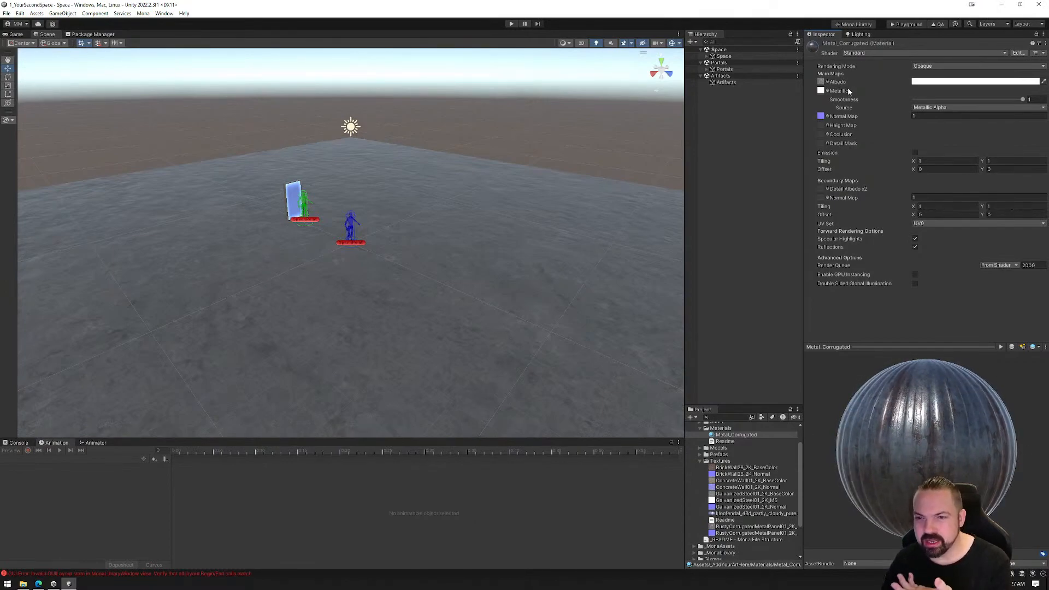
mouse_move(1020, 100)
mouse_down()
mouse_move(911, 115)
mouse_move(1023, 110)
mouse_move(980, 113)
mouse_move(1005, 107)
mouse_up()
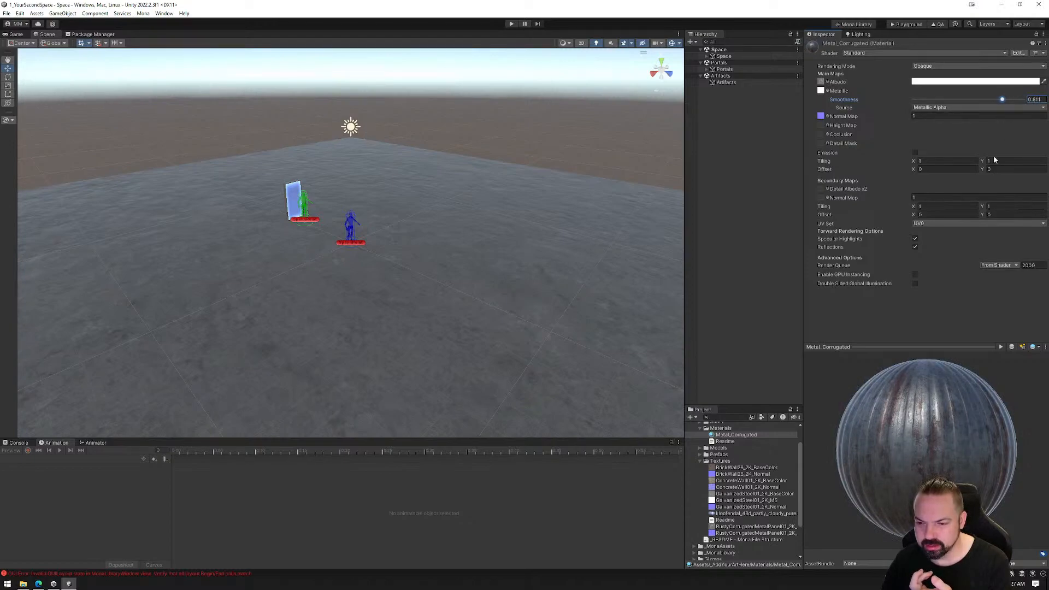
drag(904, 417, 950, 463)
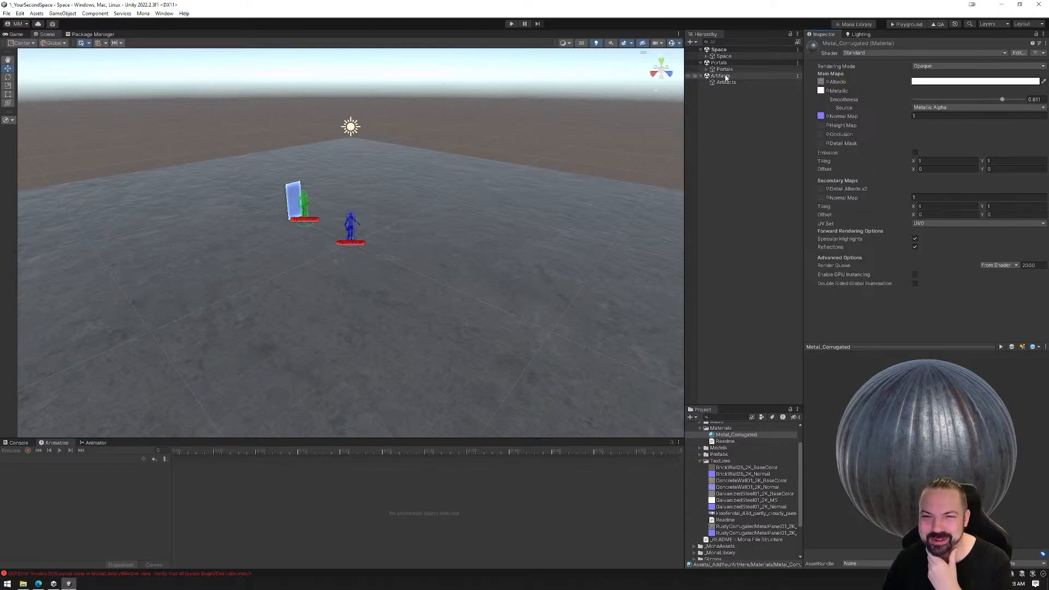
Duplicate the Metal_Corrugated material and name the copy Metal_Steel
click(724, 435)
key(ctrl+d)
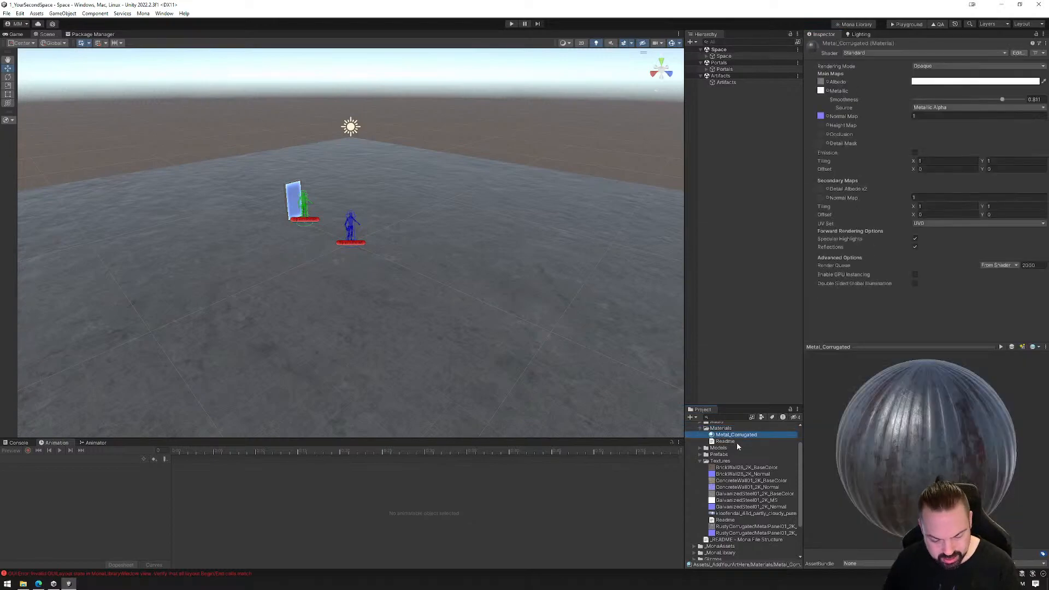
click(742, 435)
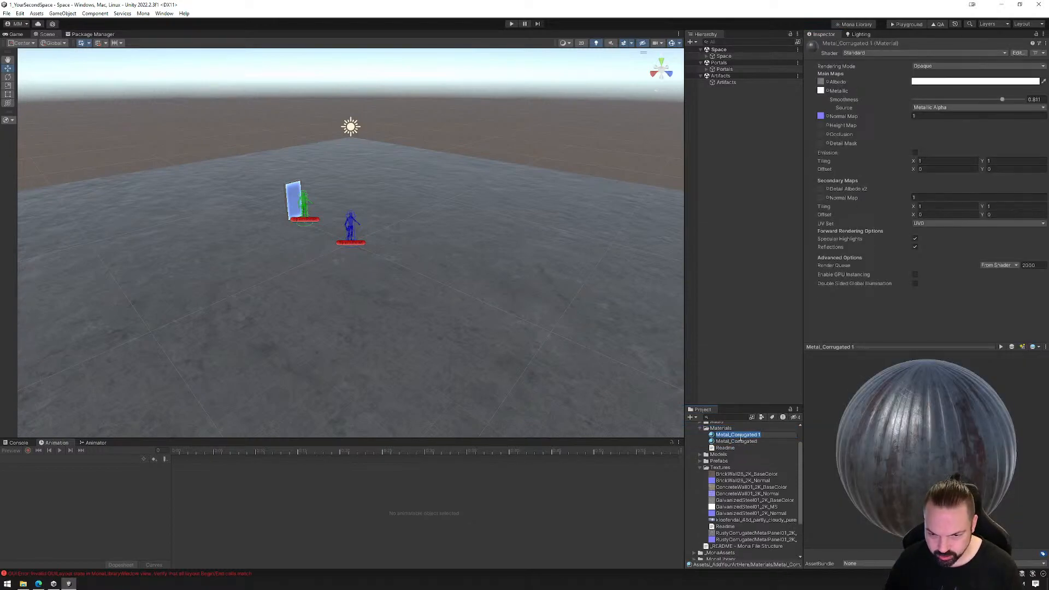
text(Metal_C)
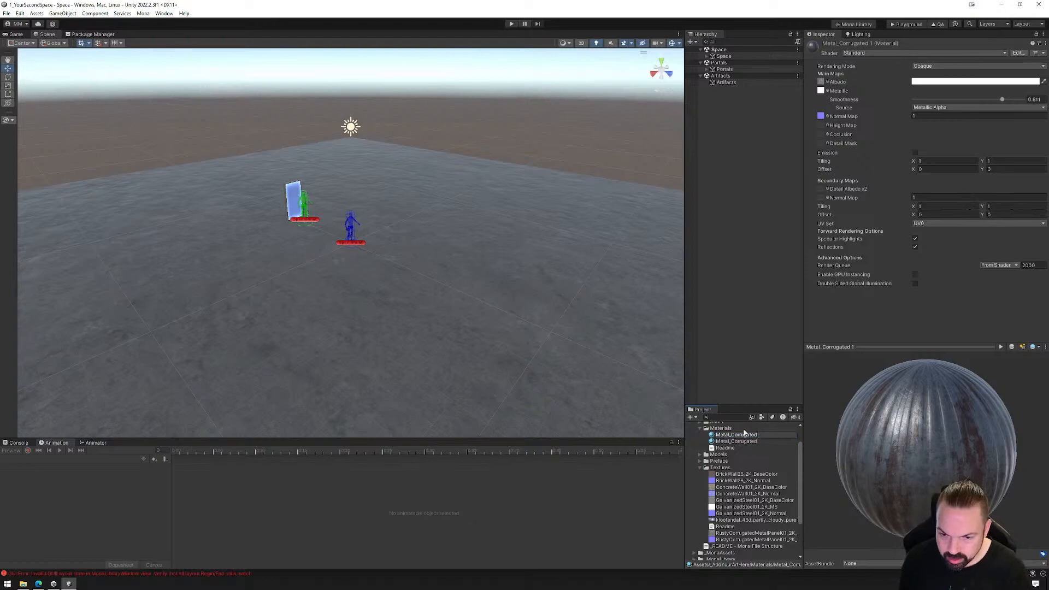
key(BackSpace)
text(Steel)
key(Return)
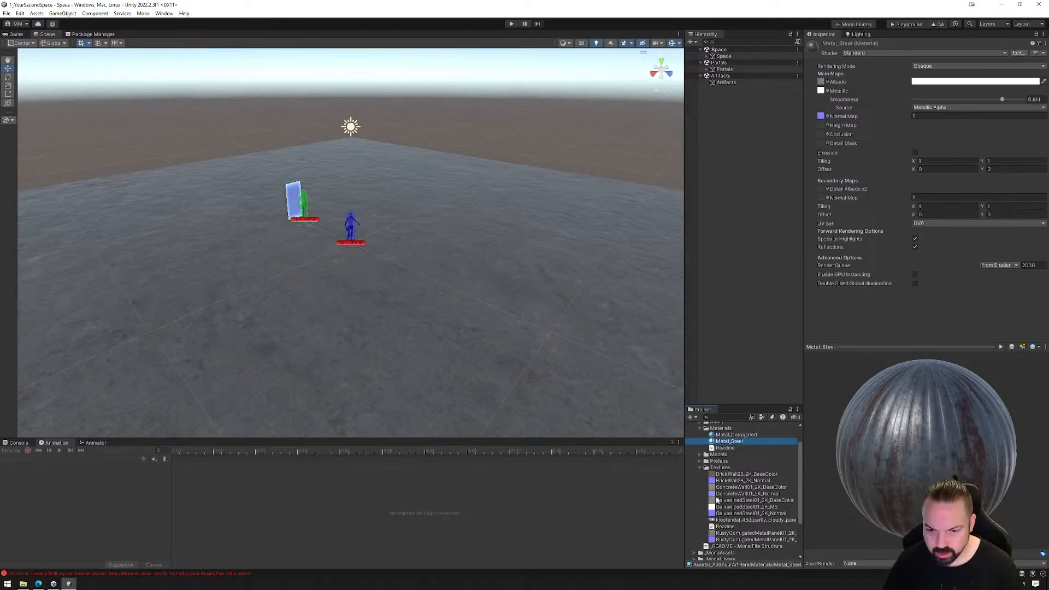
Assign the GalvanizedSteel01 BaseColor and Normal textures as Metal_Steel's Albedo and Normal Map, and fix the normal texture's import type
drag(754, 500, 821, 81)
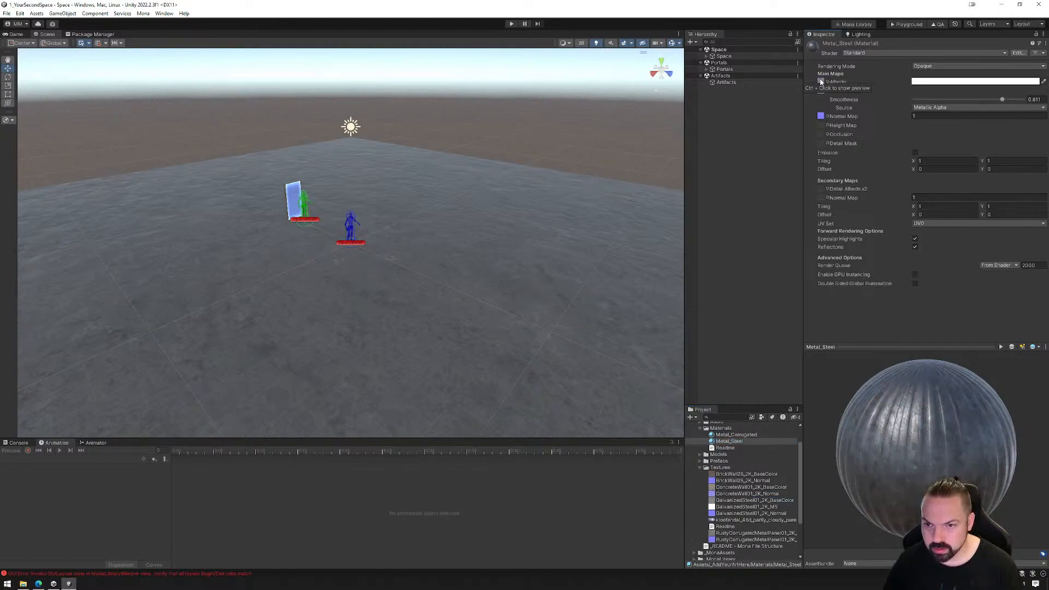
drag(751, 513, 824, 116)
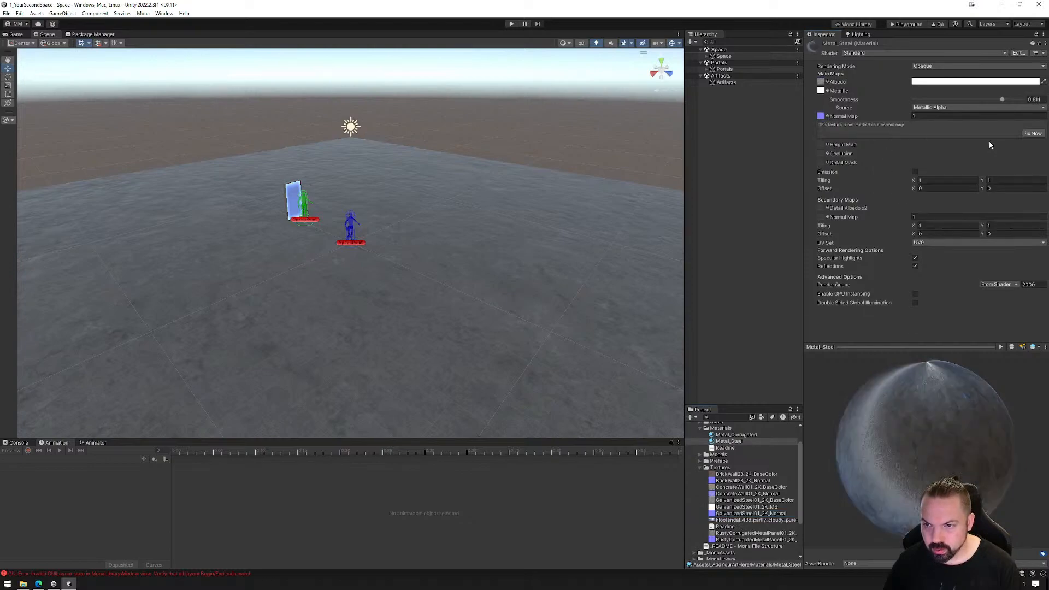
click(1034, 134)
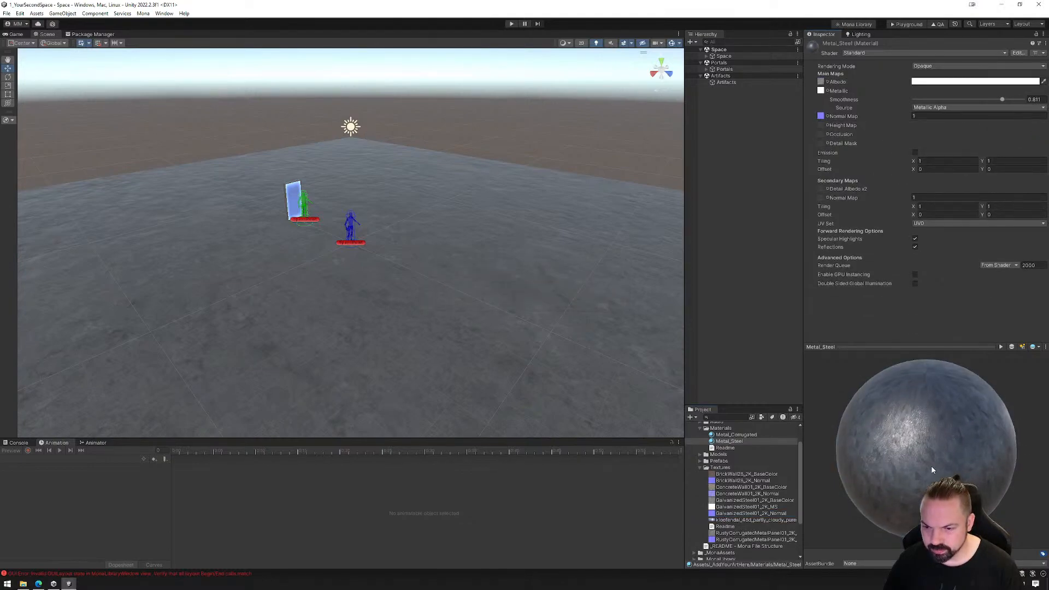
Duplicate the Metal_Steel material and name the copy Concrete
click(736, 442)
key(ctrl+d)
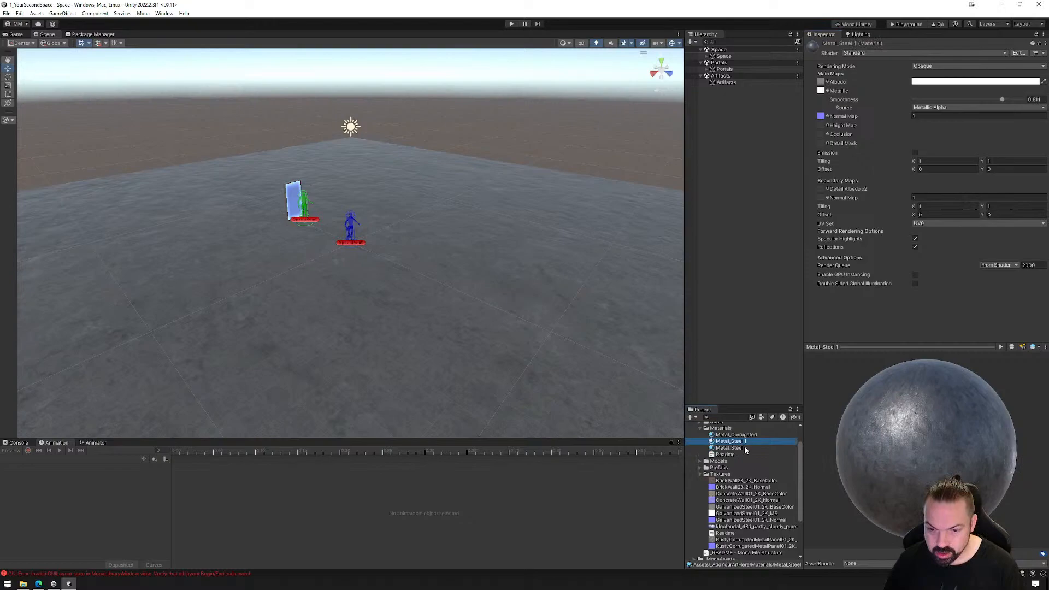
click(740, 441)
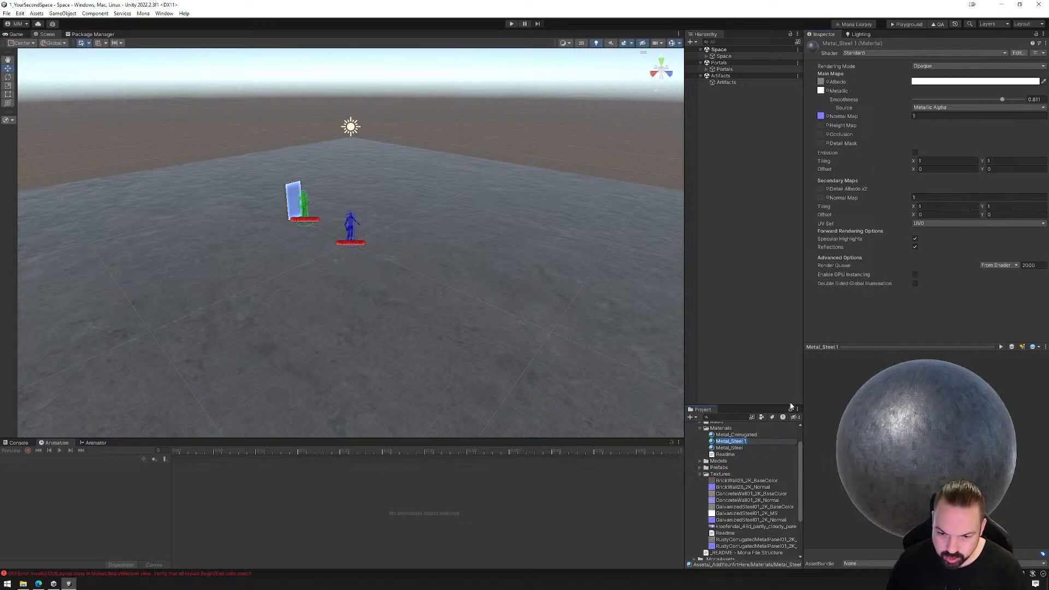
text(Concrete)
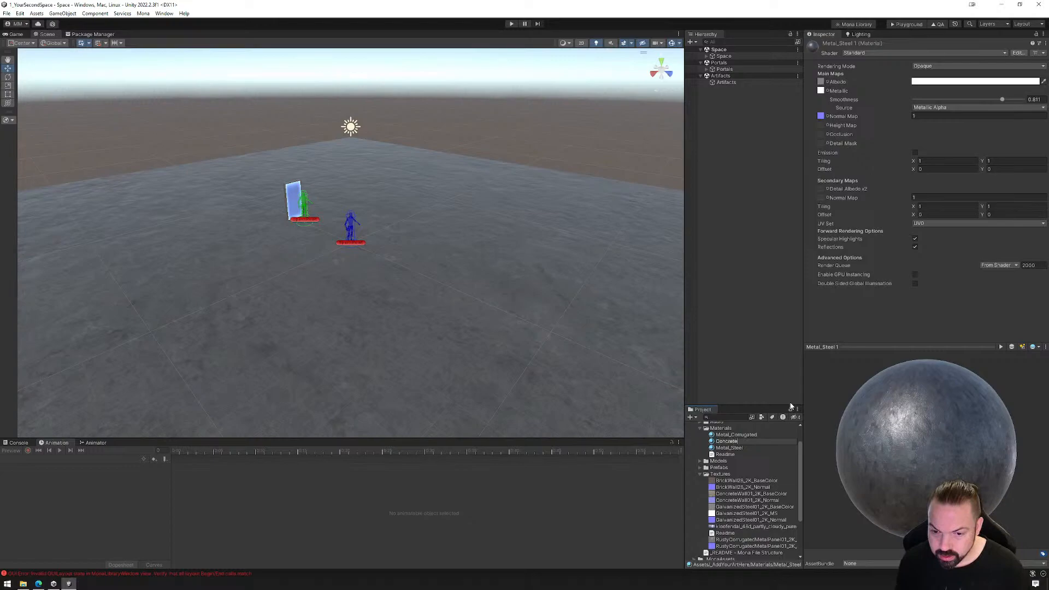
key(Return)
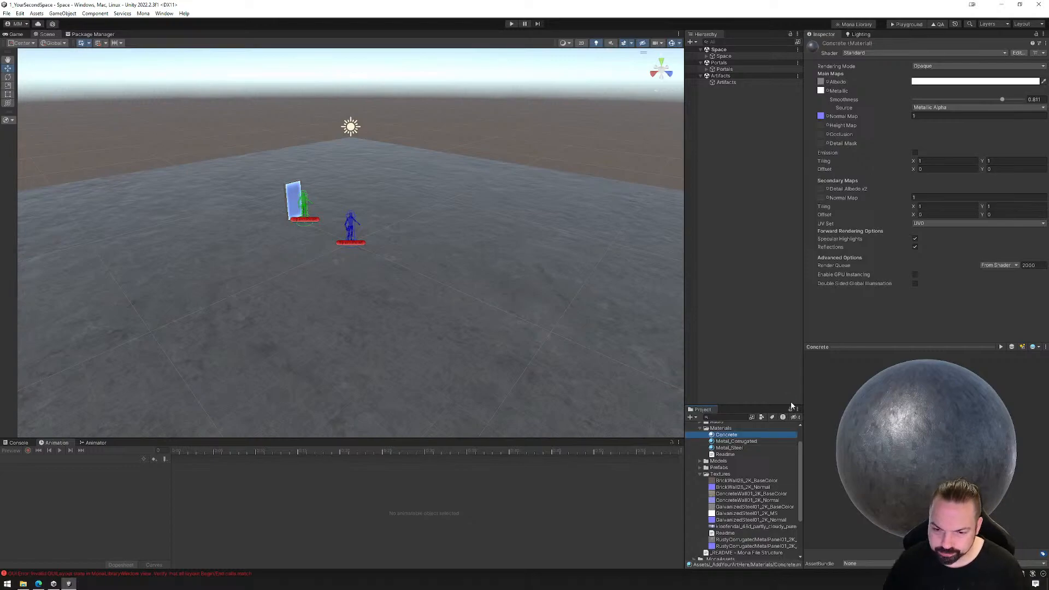
Assign the ConcreteWall01 BaseColor and Normal textures as Concrete's Albedo and Normal Map, and fix the normal texture's import type
drag(734, 495, 820, 82)
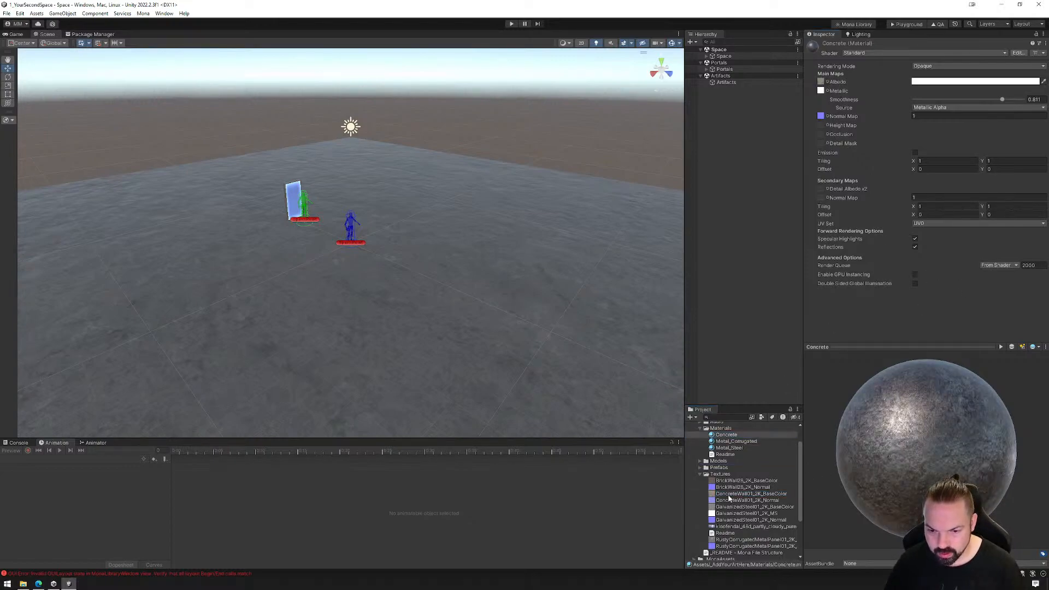
click(728, 501)
drag(729, 503, 821, 117)
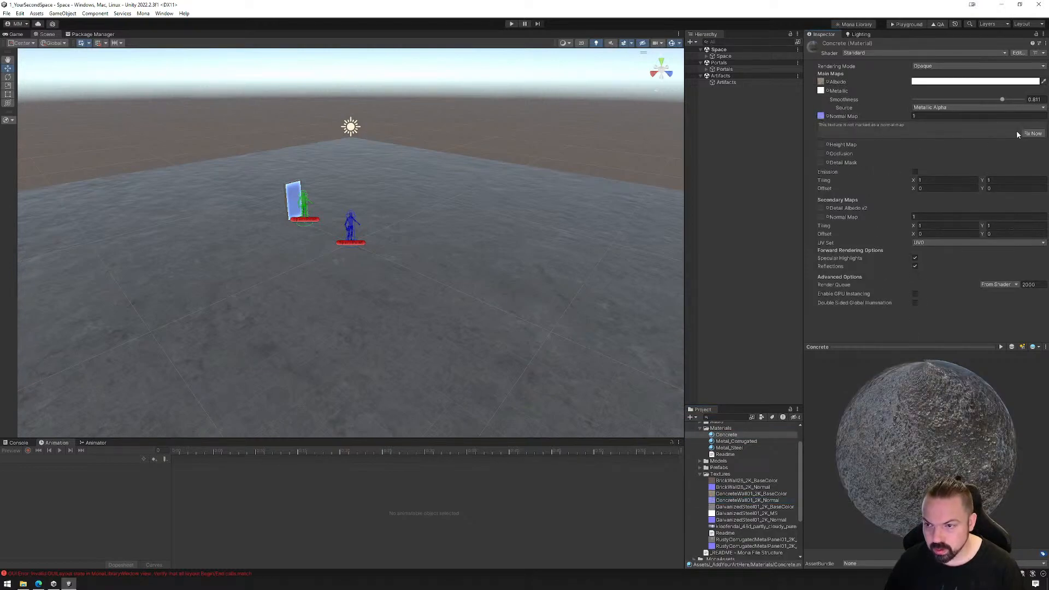
click(1037, 134)
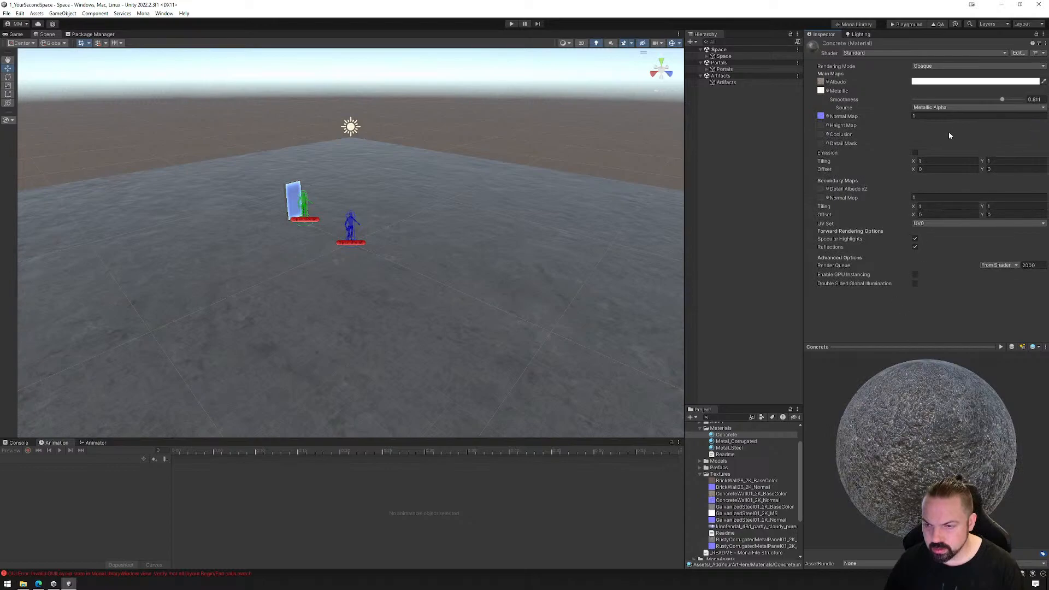
Clear the Concrete material's Metallic map by choosing None and set its Smoothness to 0.1
click(829, 90)
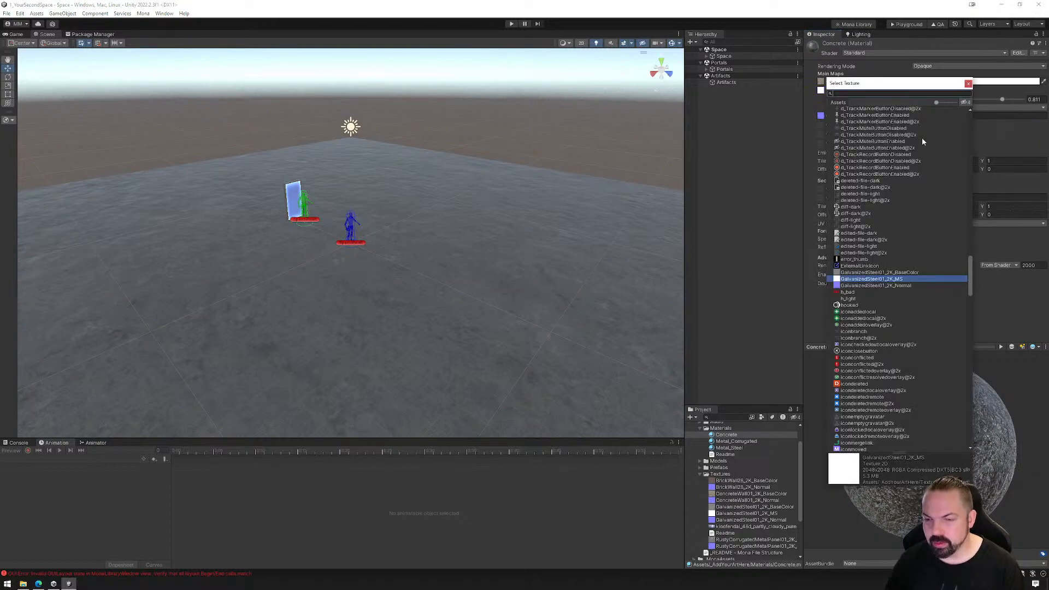
drag(858, 83, 894, 90)
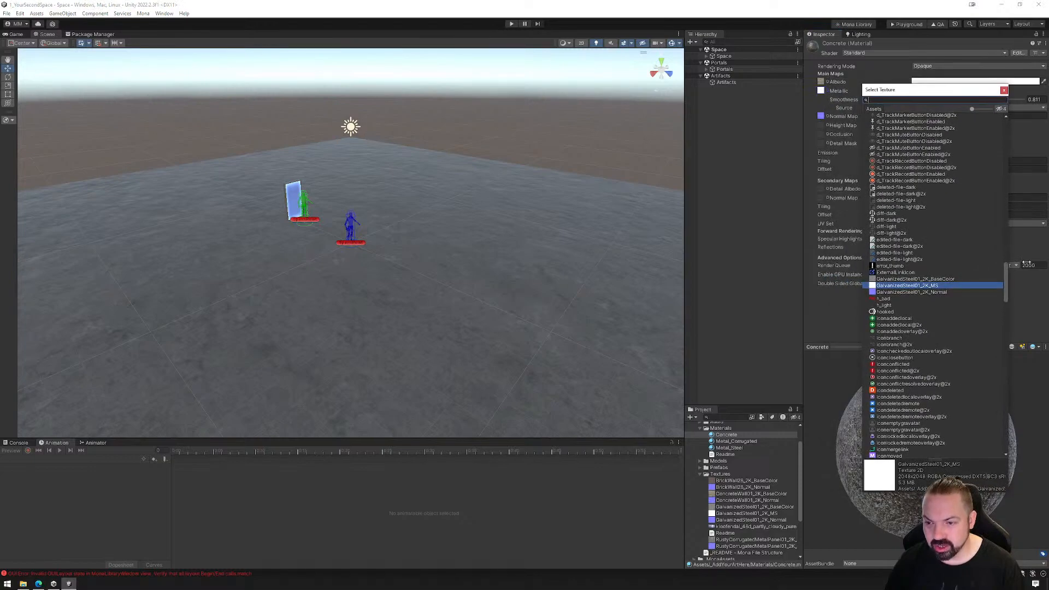
click(1006, 281)
drag(1006, 284, 1007, 131)
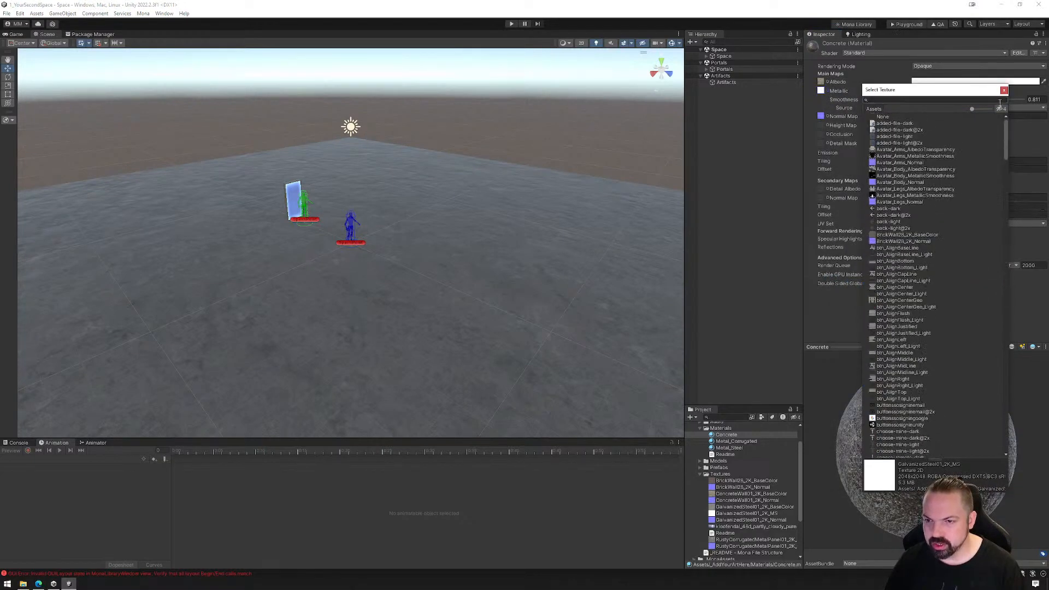
double_click(884, 117)
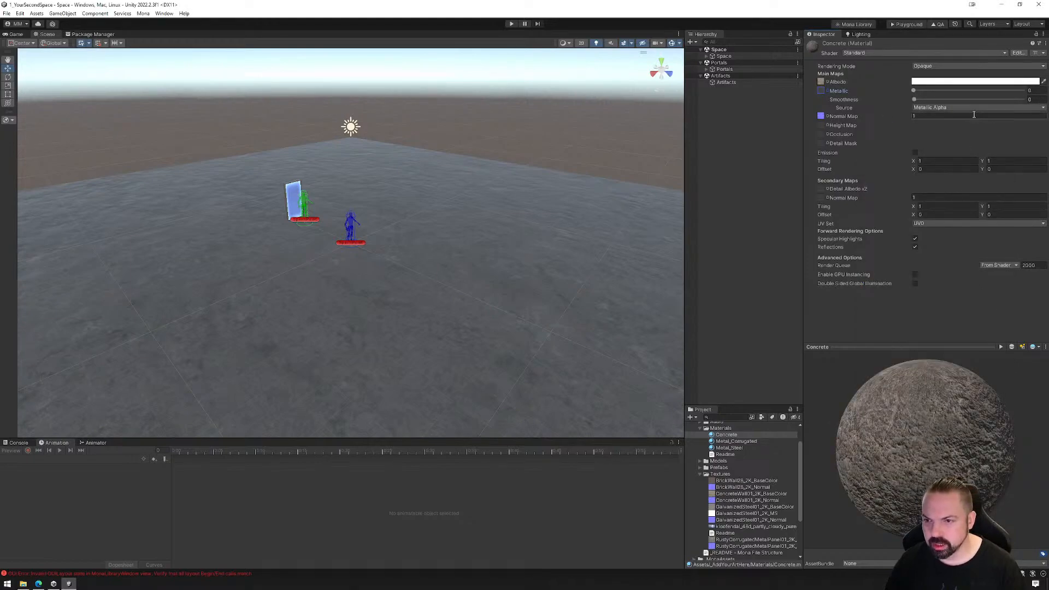
drag(921, 100, 940, 104)
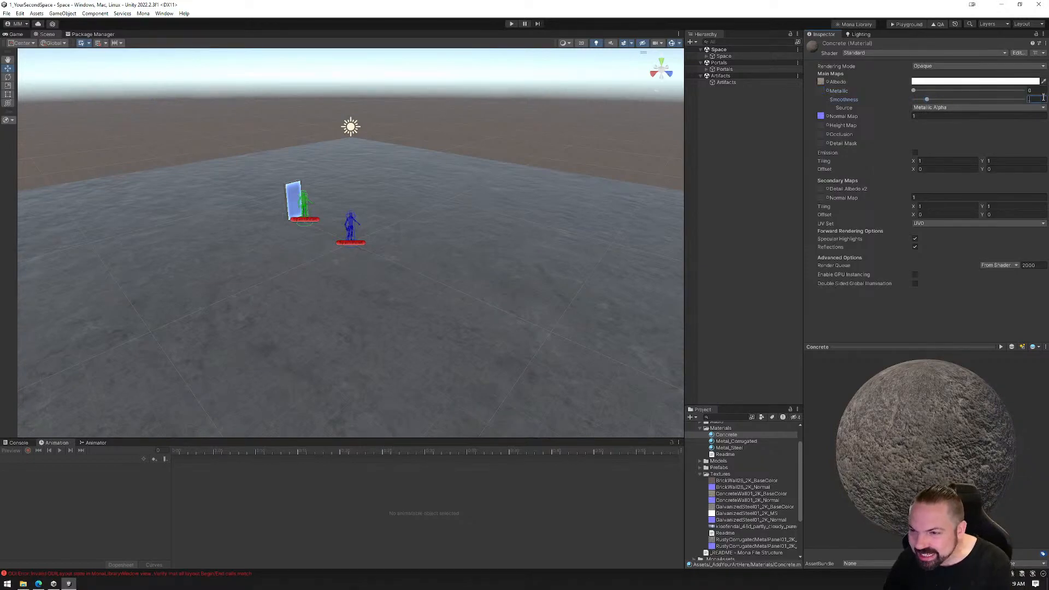
Duplicate the Concrete material and name the copy Brick_Wall
click(725, 437)
key(ctrl+d)
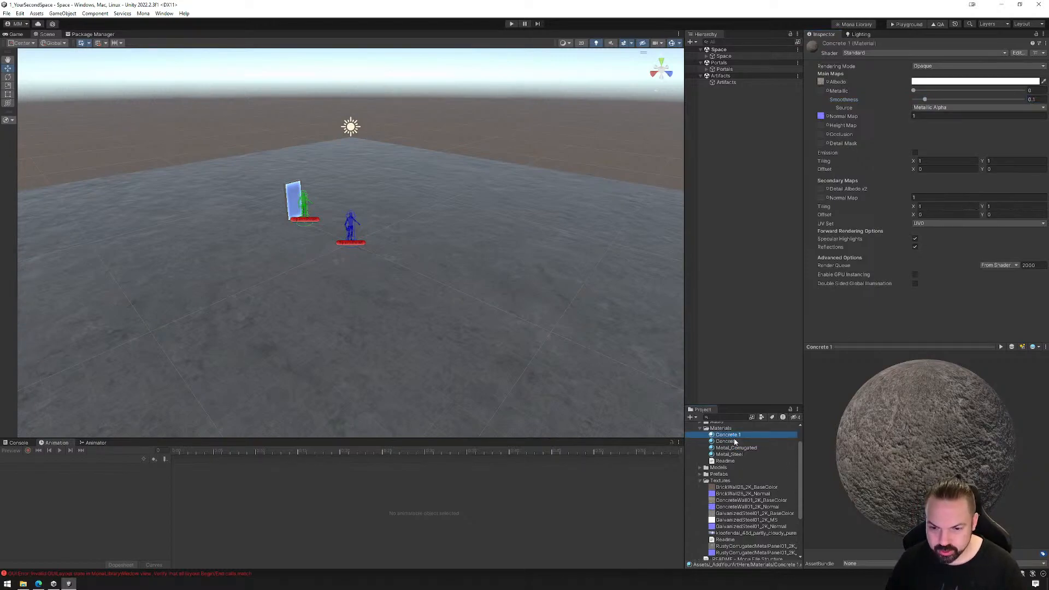
click(733, 435)
text(Brick_Wall)
key(Return)
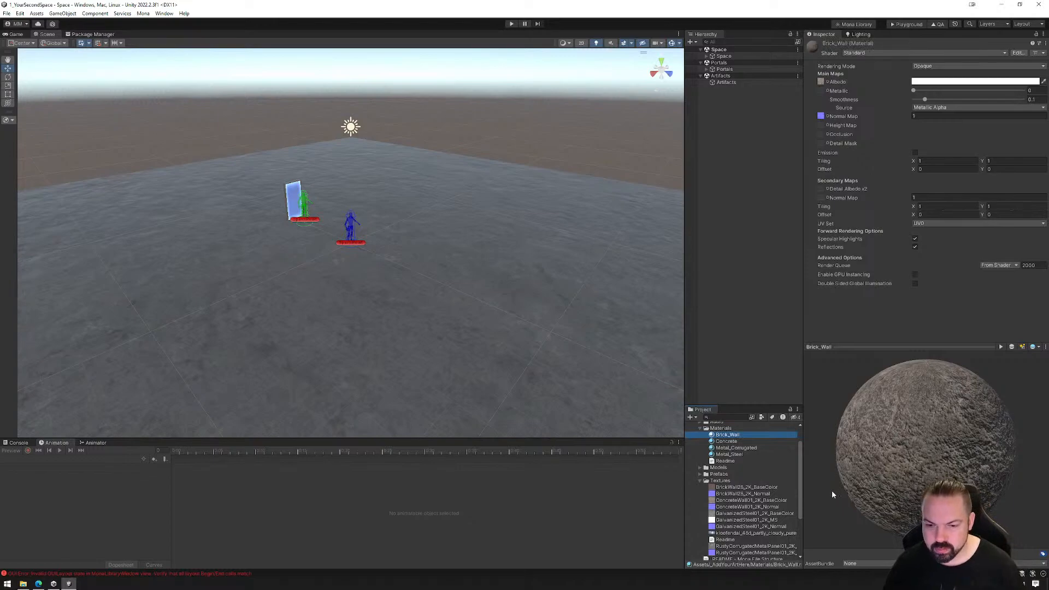
Assign the brick wall BaseColor and Normal textures as Brick_Wall's Albedo and Normal Map, and check the finished material
drag(739, 488, 823, 81)
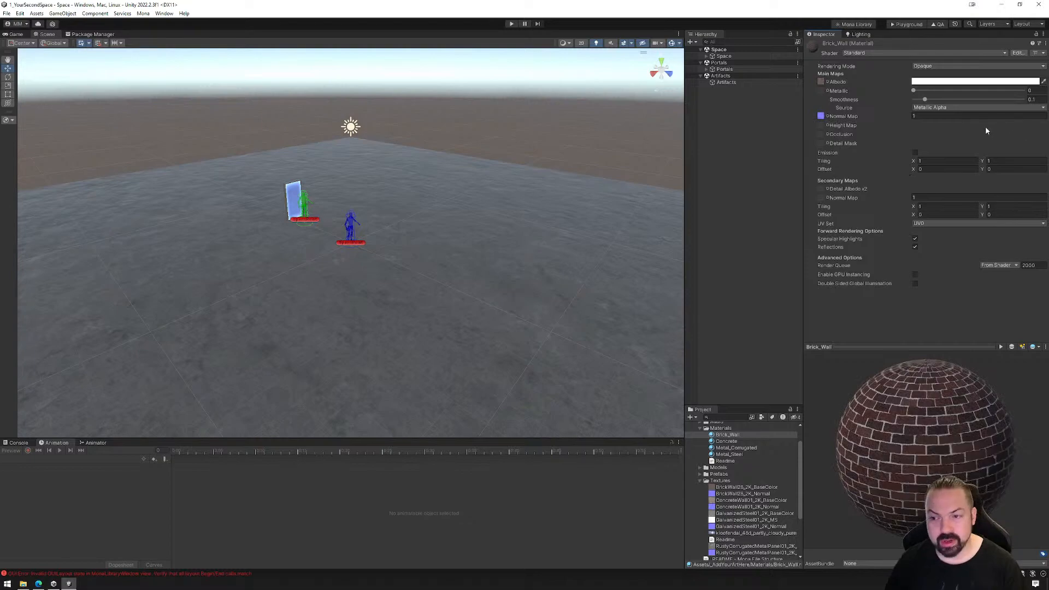
click(738, 494)
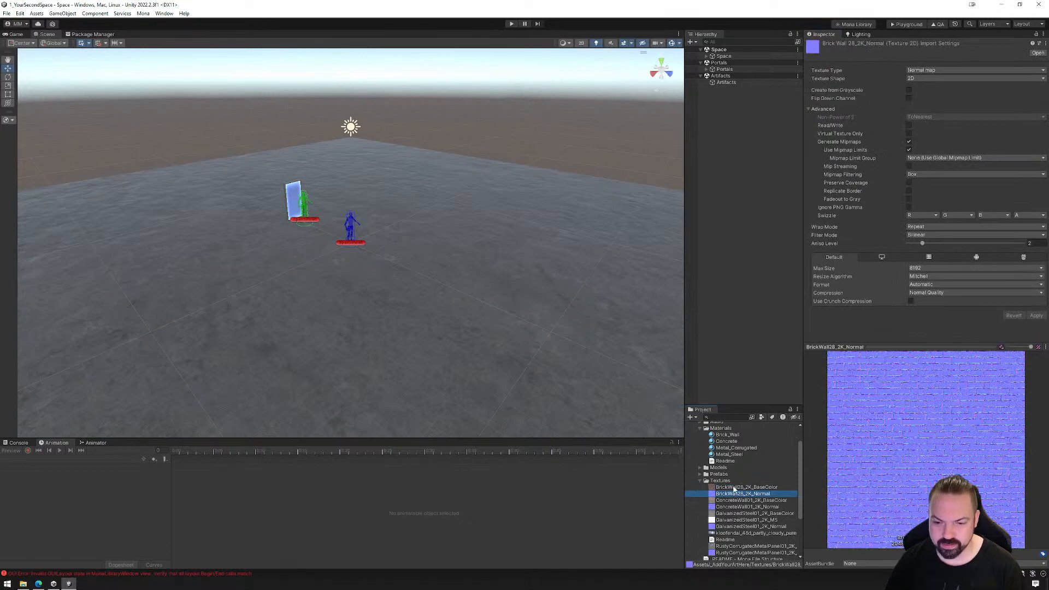
click(735, 487)
click(726, 436)
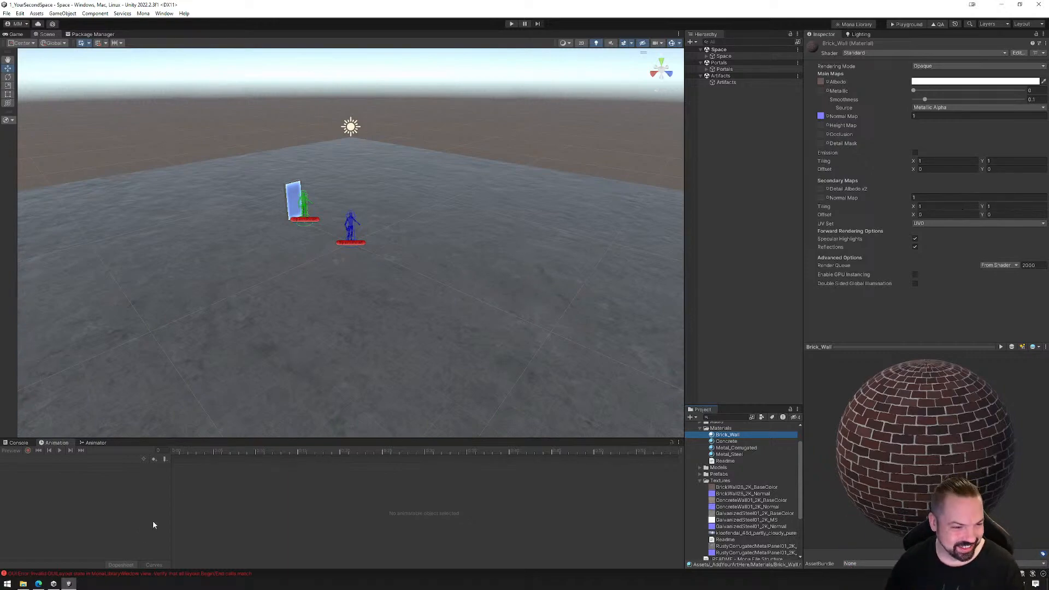
click(40, 585)
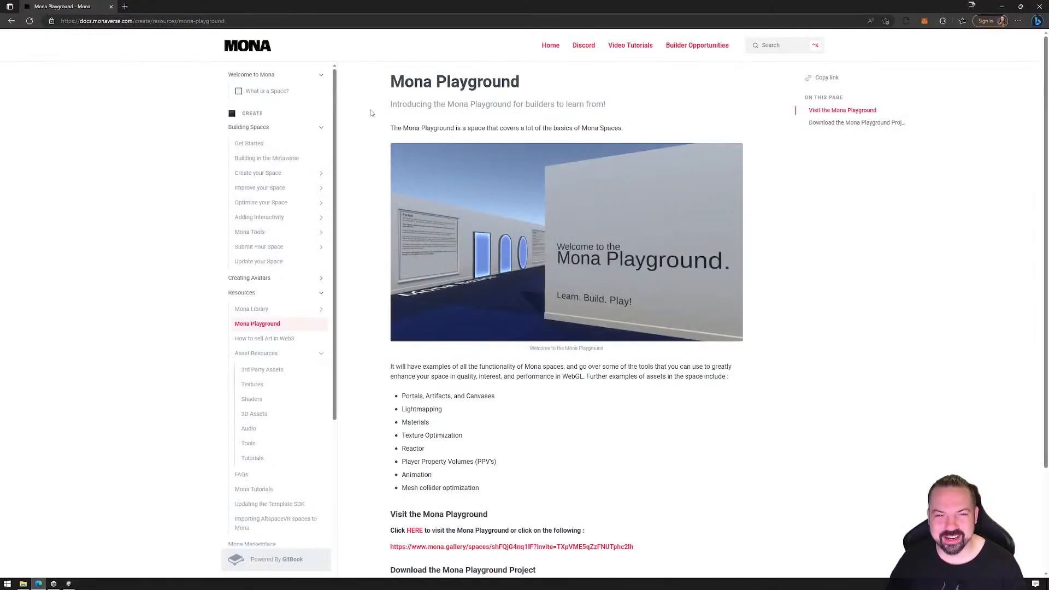
drag(434, 9, 474, 133)
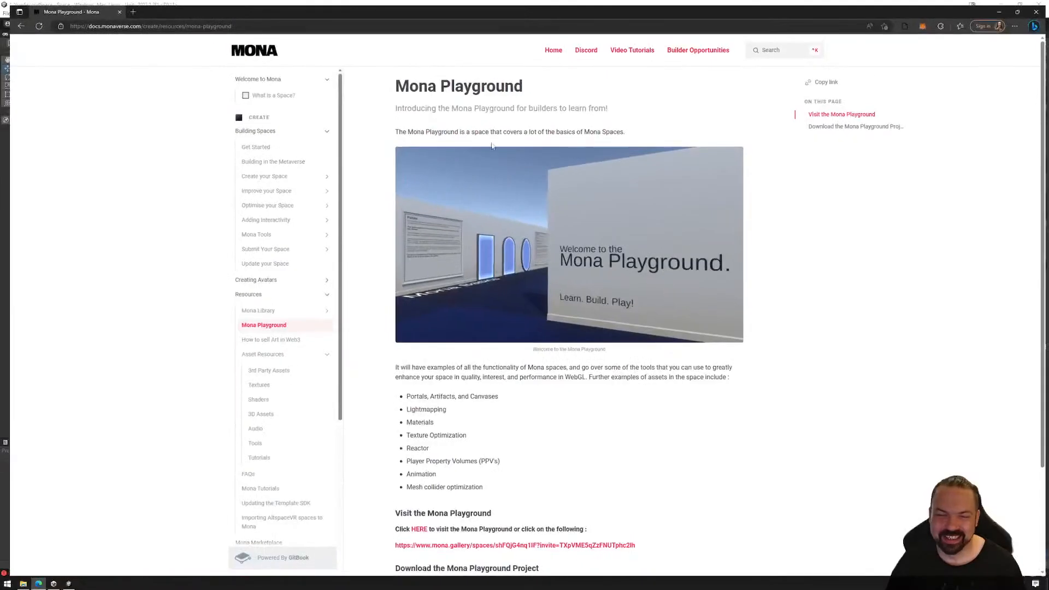
drag(481, 10, 437, 68)
click(1002, 6)
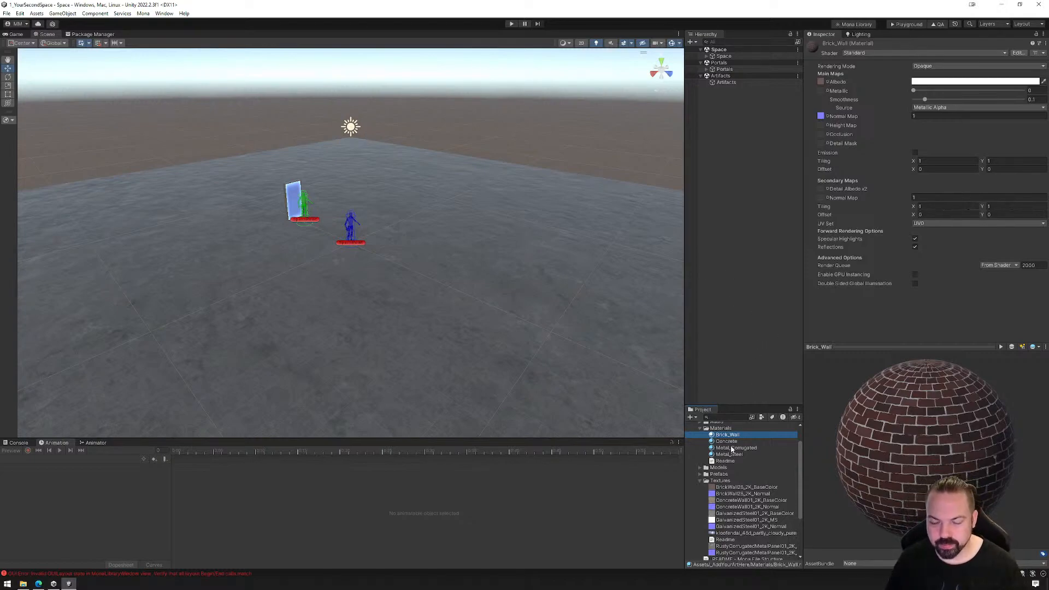
Preview the kloofendal partly cloudy sky texture, and open polyhaven.com in a new tab of the Edge browser
click(732, 534)
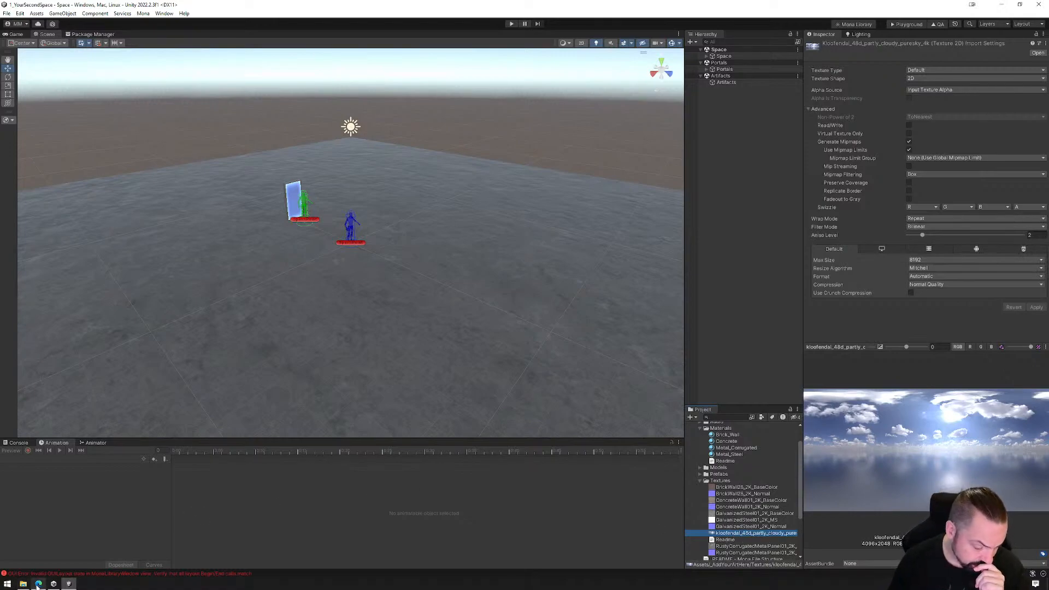
mouse_move(38, 584)
click(67, 533)
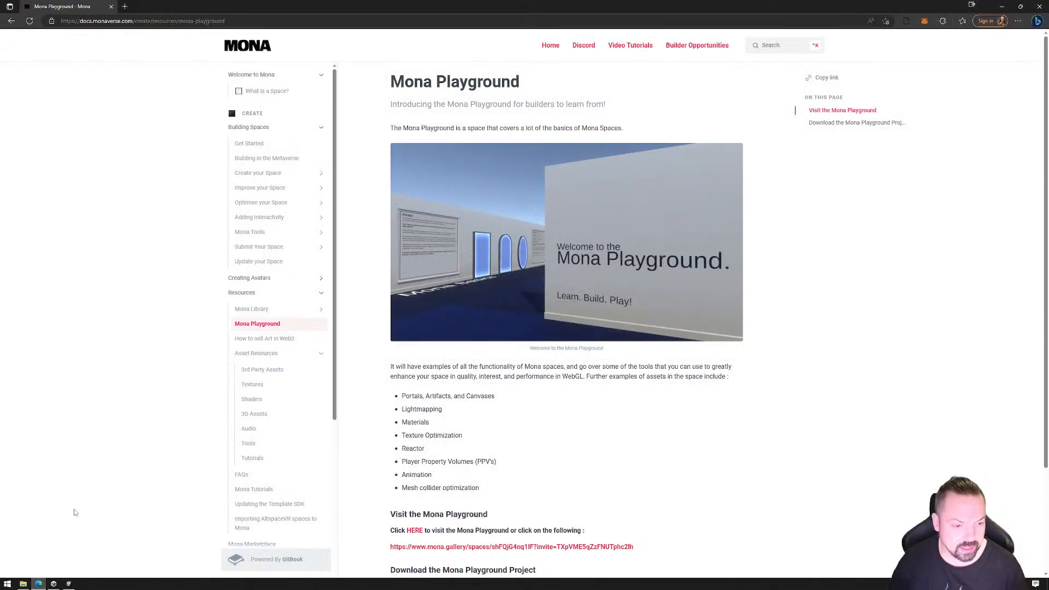
click(124, 7)
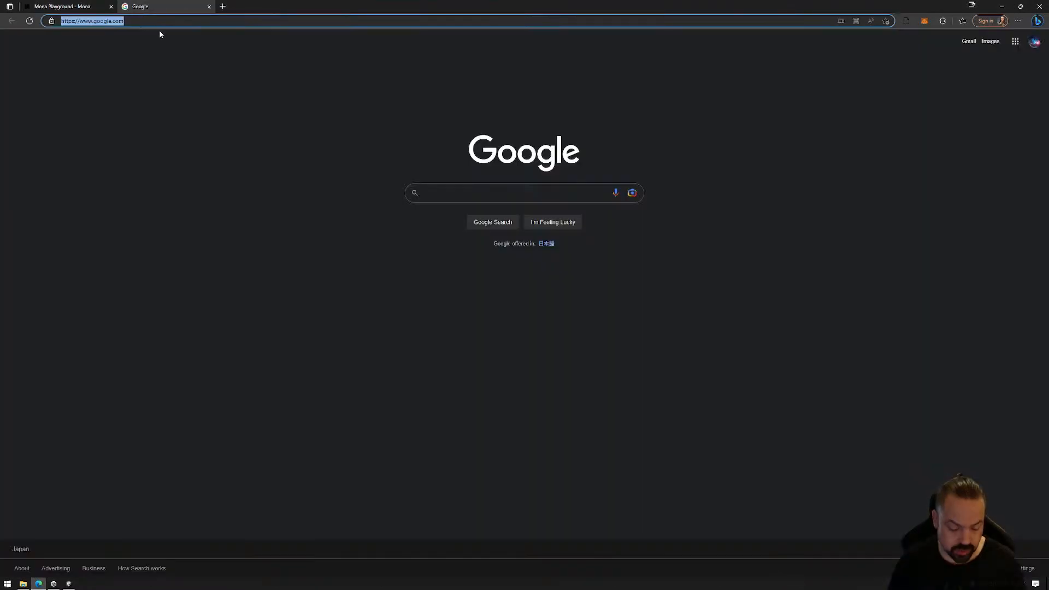
text(polyha)
text(vc)
key(BackSpace)
text(en)
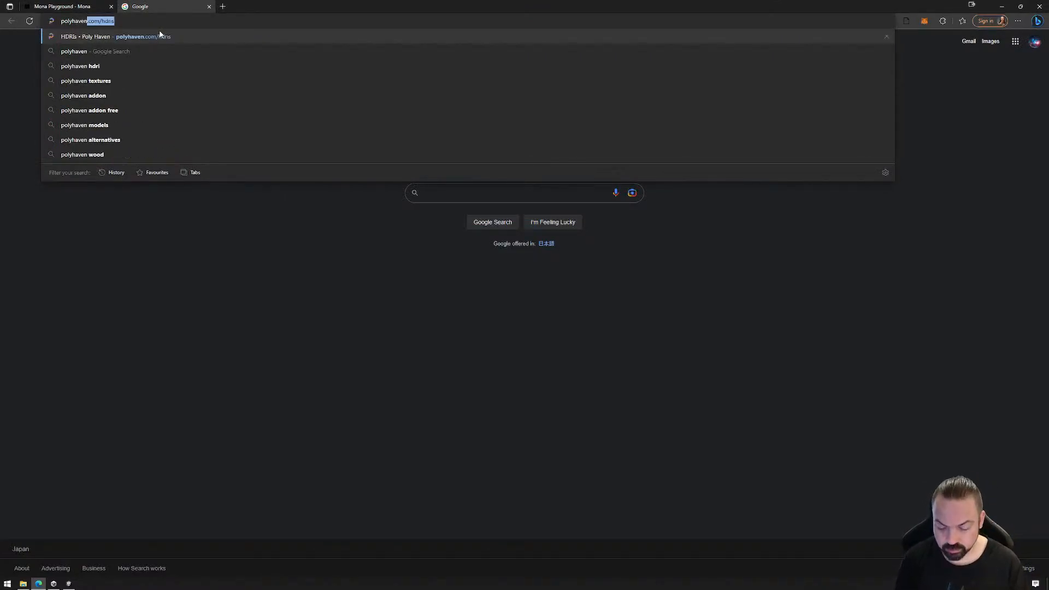
key(ctrl+Return)
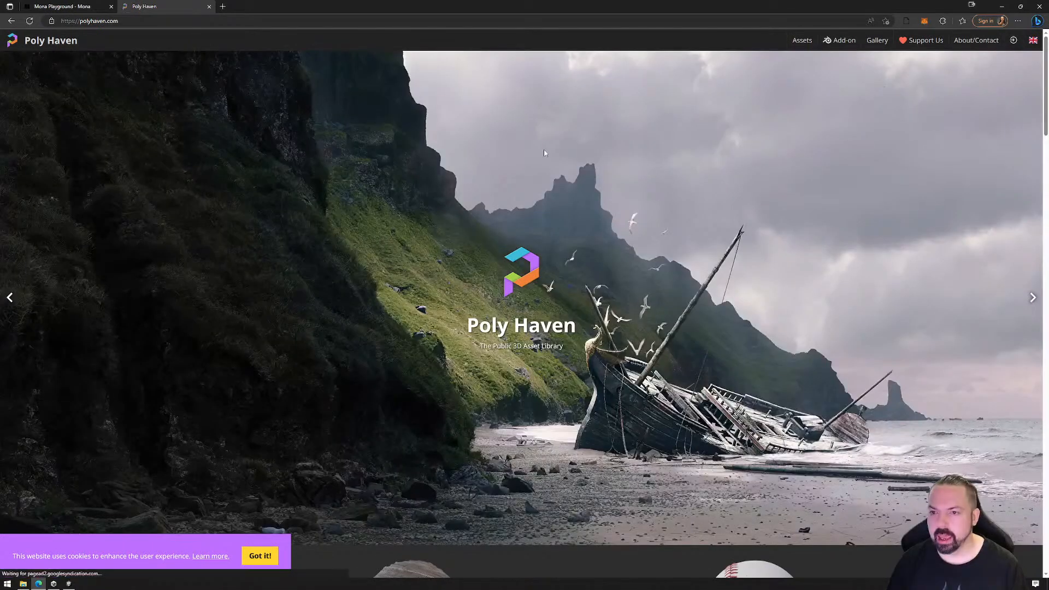
Browse Poly Haven's HDRIs collection and open the page of the Cape Hill HDRI
scroll(280, 391, down, 5)
click(163, 316)
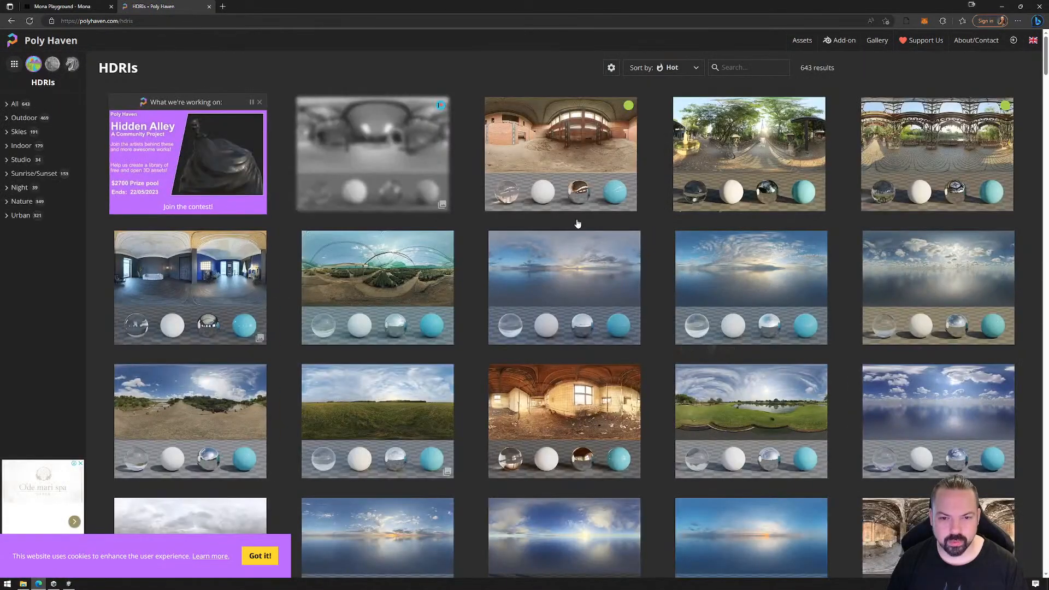
scroll(584, 223, down, 15)
scroll(624, 397, down, 15)
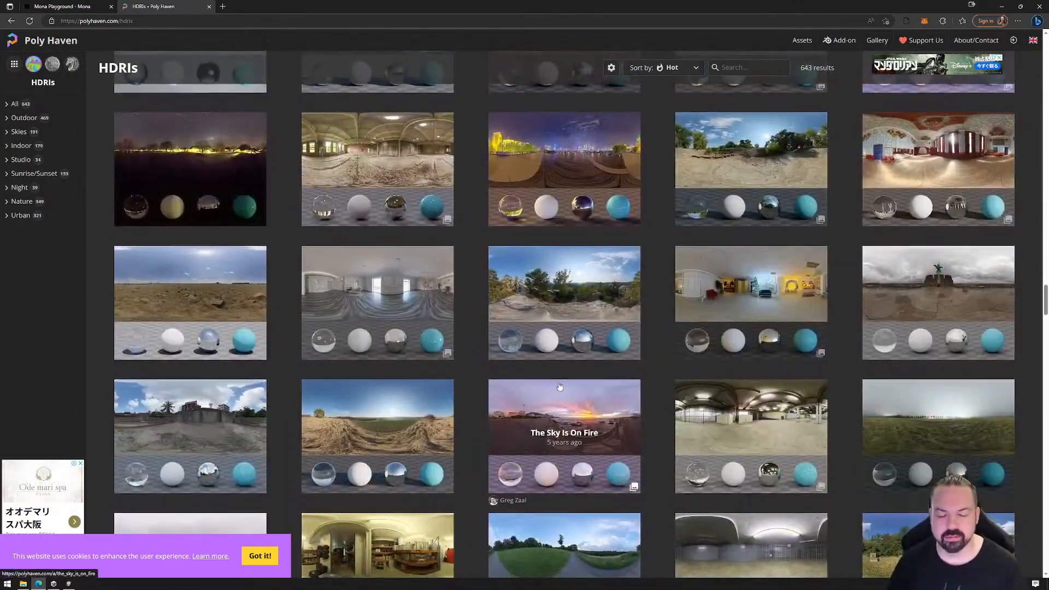
scroll(561, 386, down, 7)
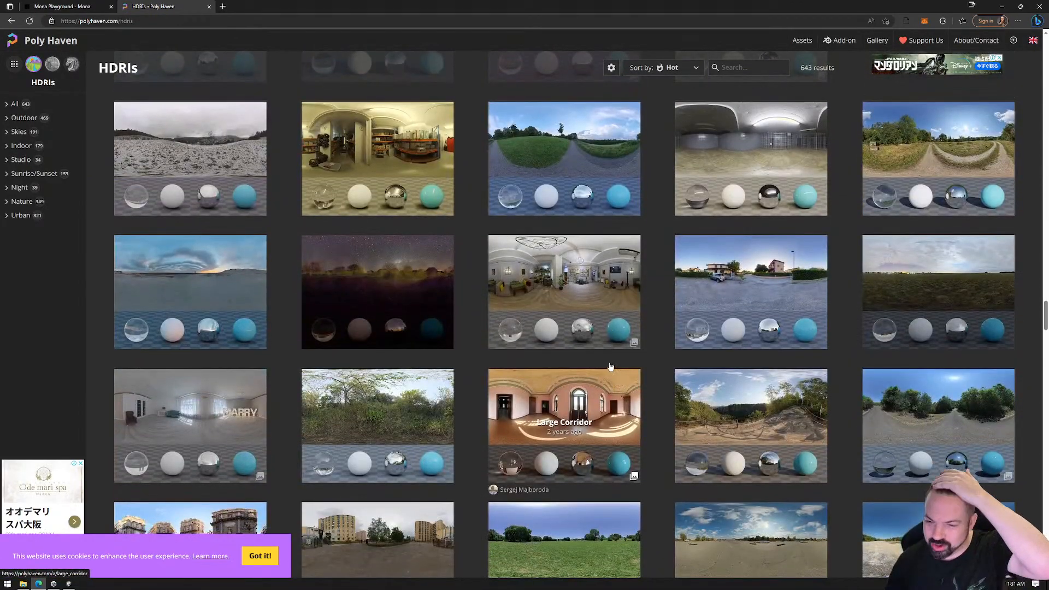
scroll(560, 278, down, 5)
scroll(560, 277, down, 10)
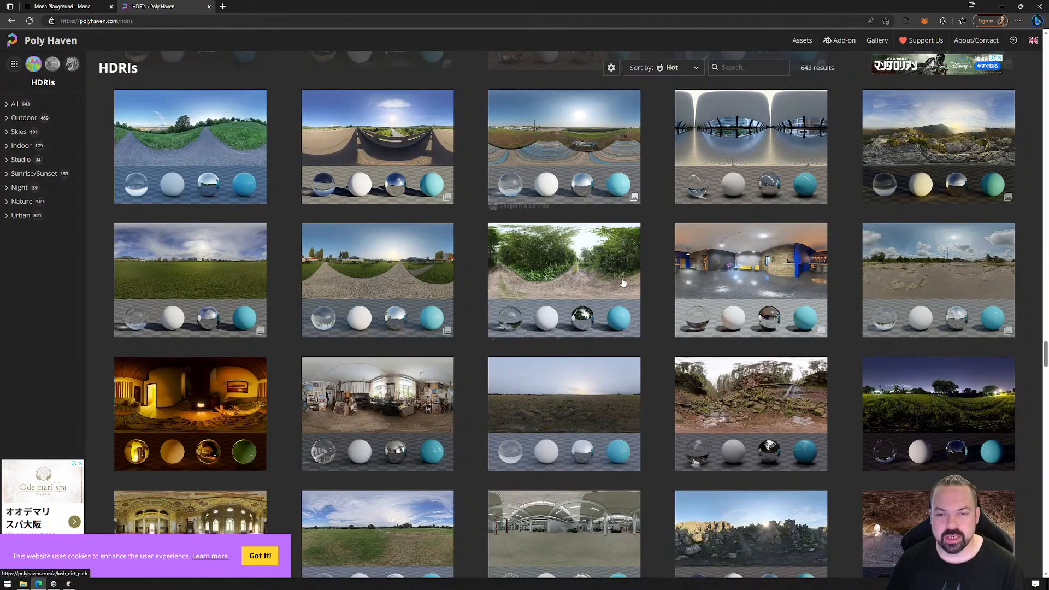
scroll(627, 275, up, 5)
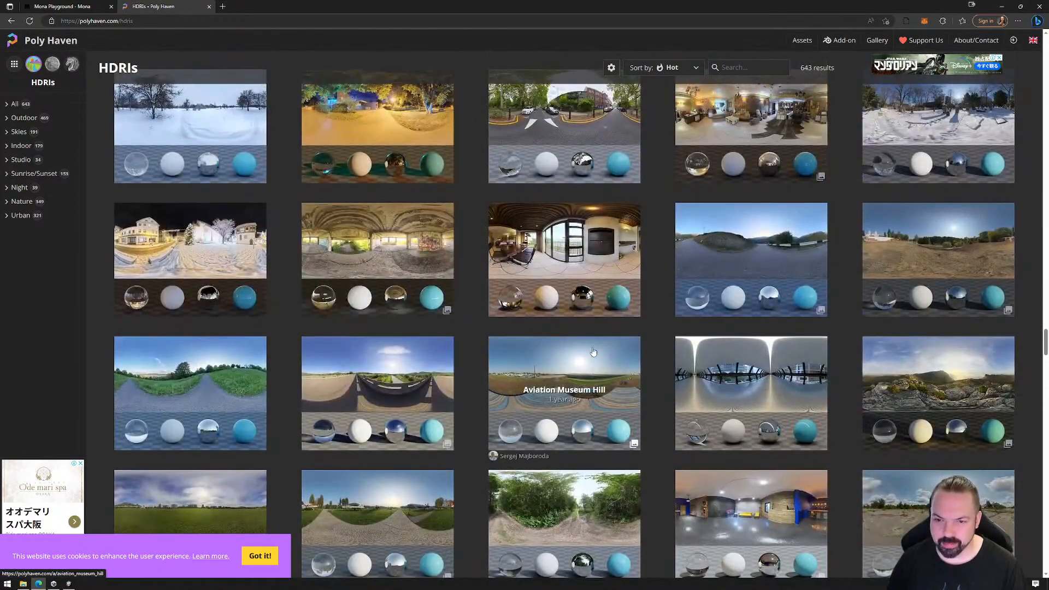
click(953, 370)
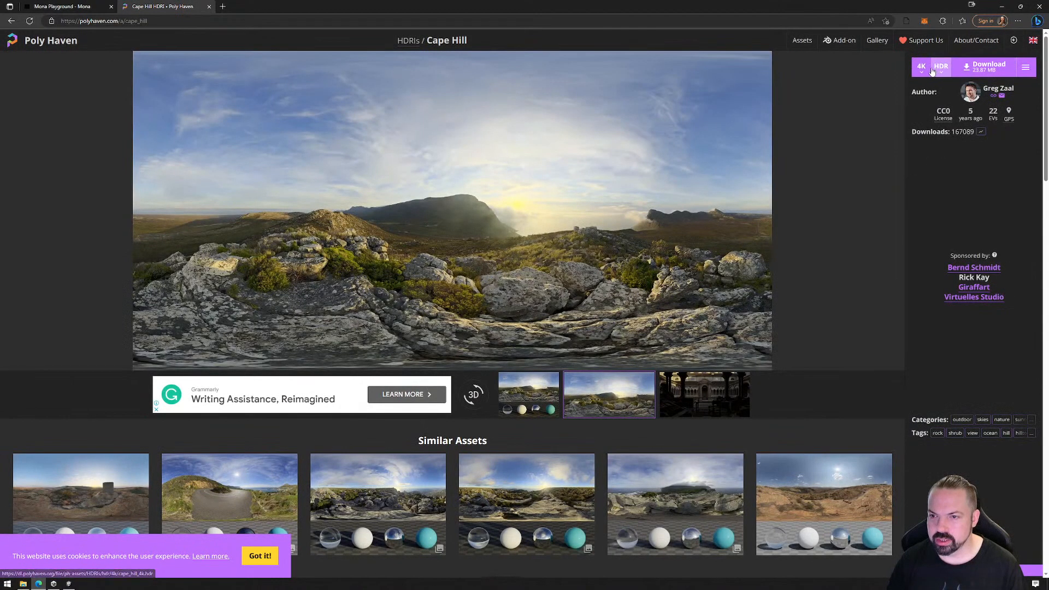
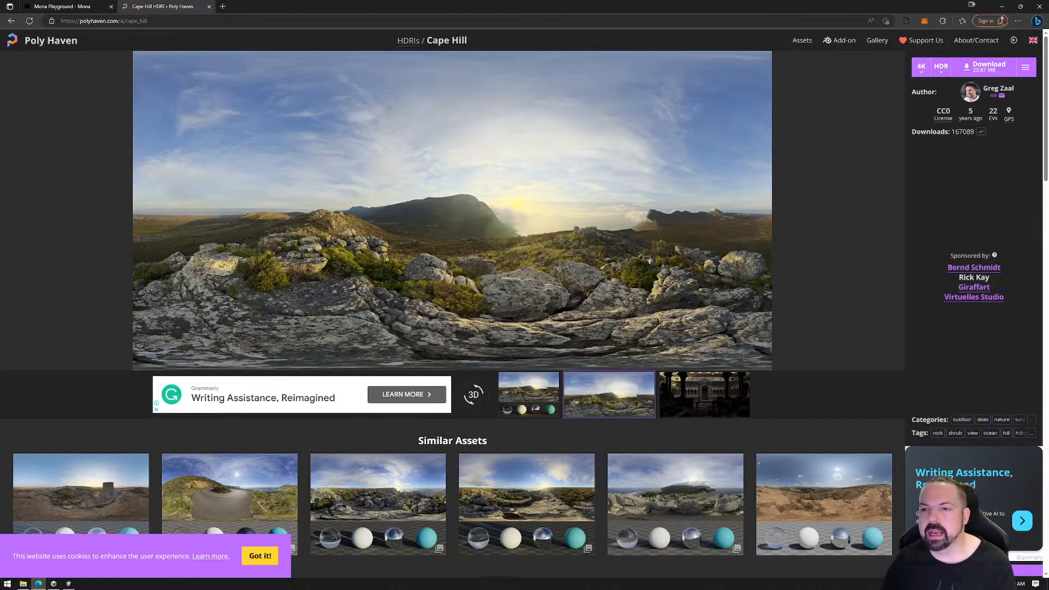
Review the resolution and file format choices for the Cape Hill download, keeping 4K and HDR
click(921, 67)
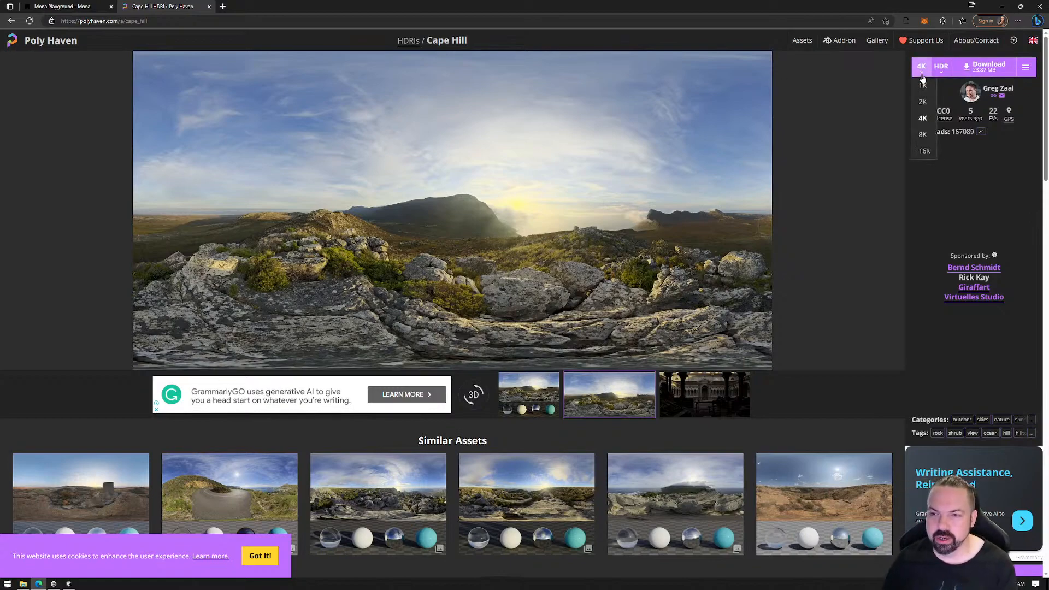
click(923, 119)
click(942, 70)
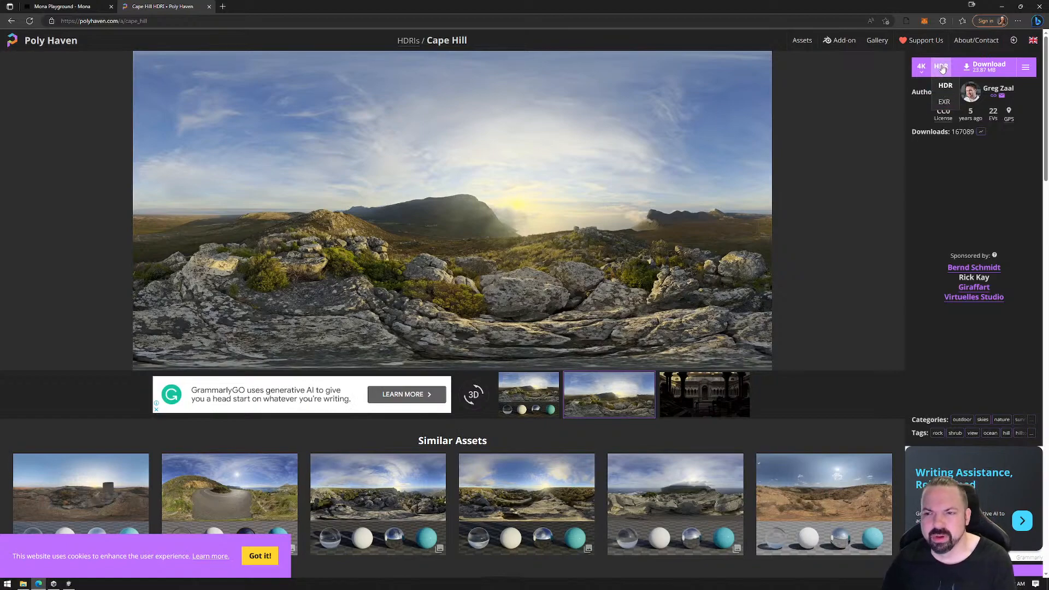
click(940, 73)
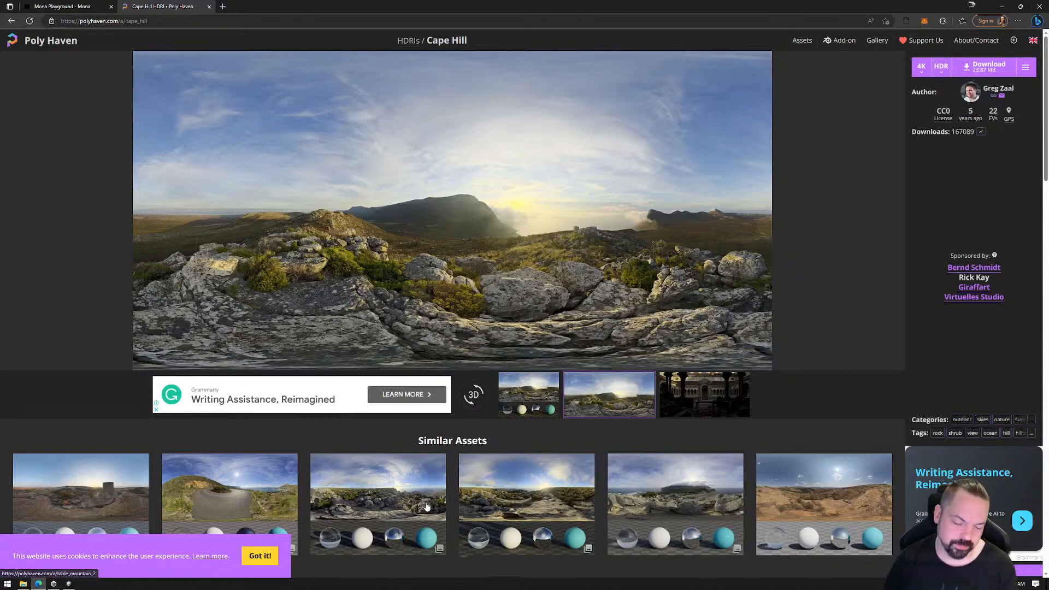
Switch to Unity, set the kloofendal partly cloudy sky texture's shape to Cube and apply the import settings
click(68, 584)
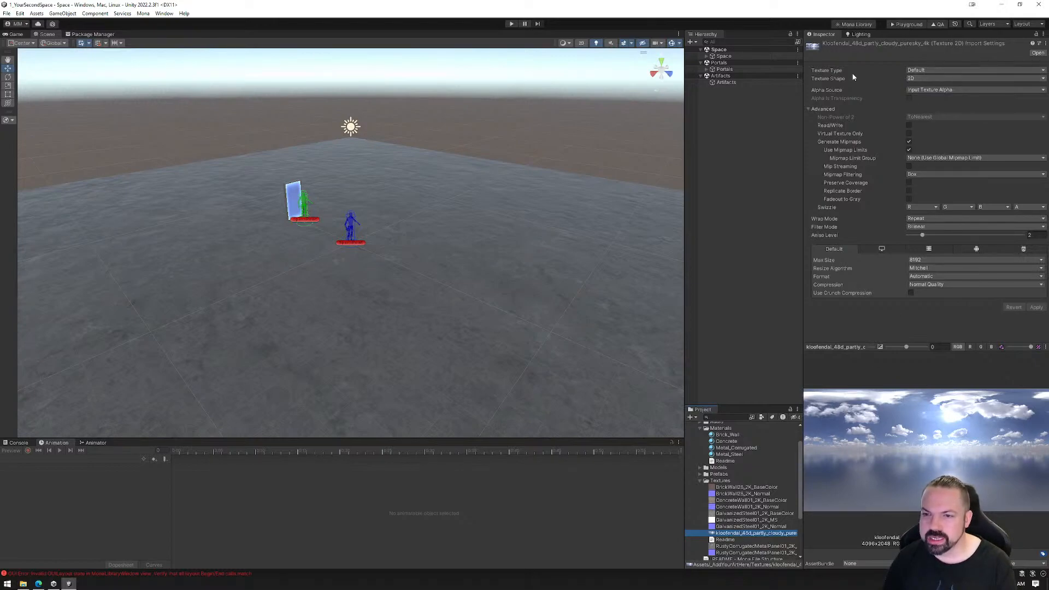
click(929, 78)
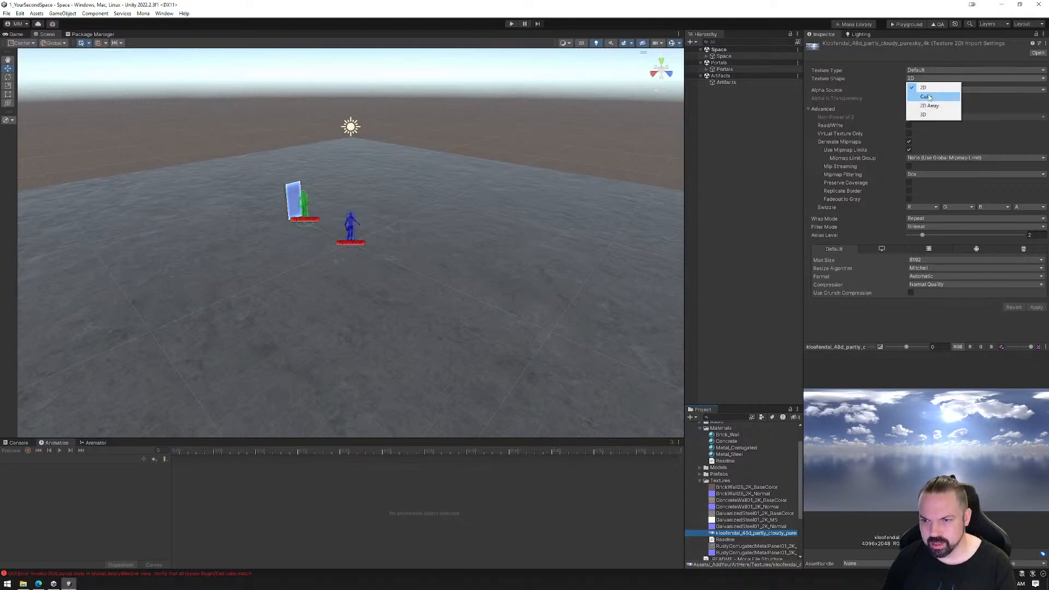
click(928, 97)
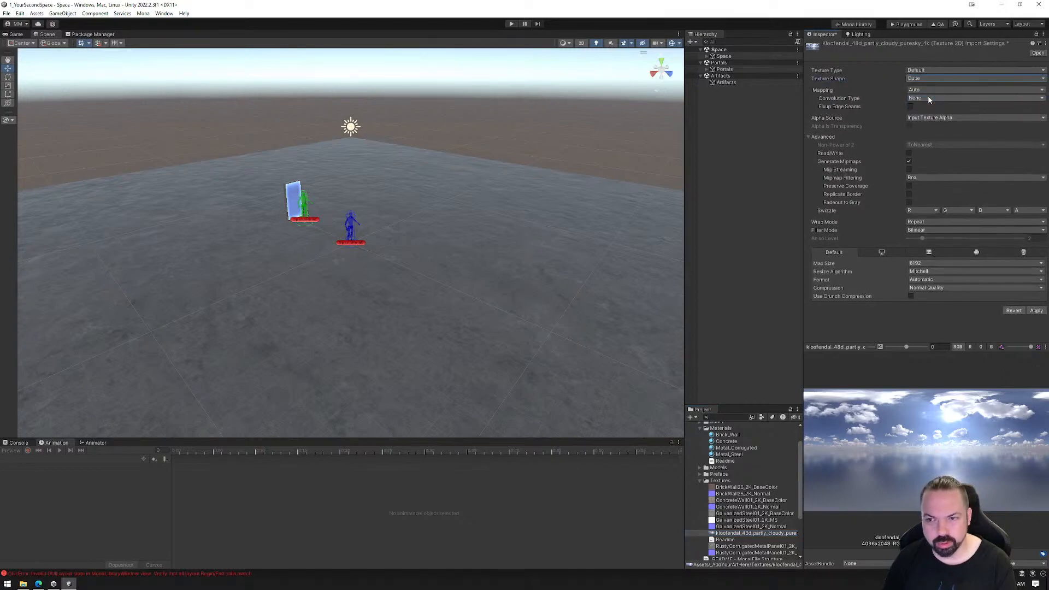
click(1036, 312)
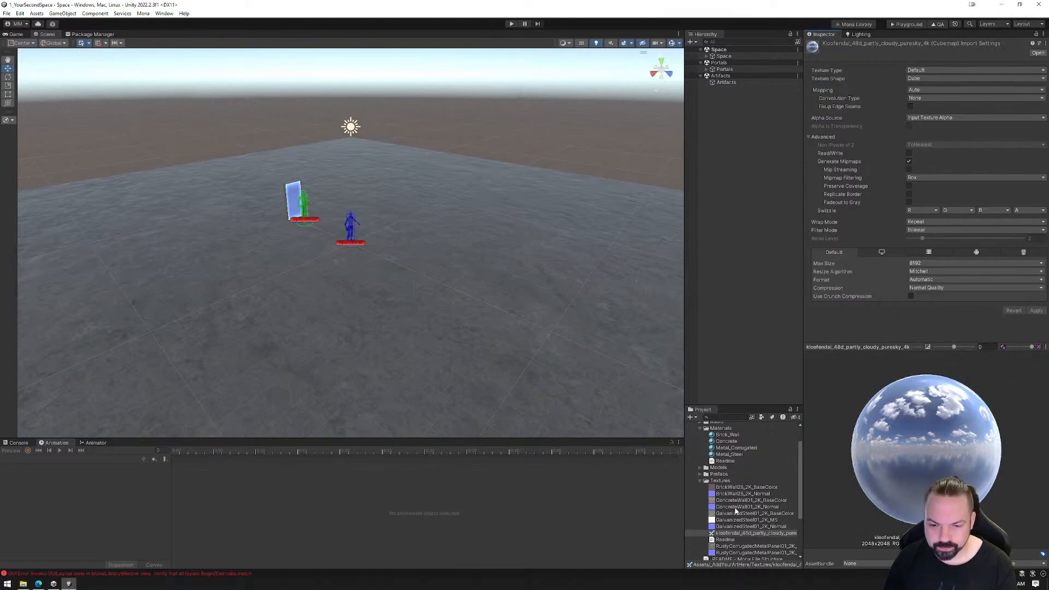
Create a new material named Skybox in the Materials folder
right_click(722, 428)
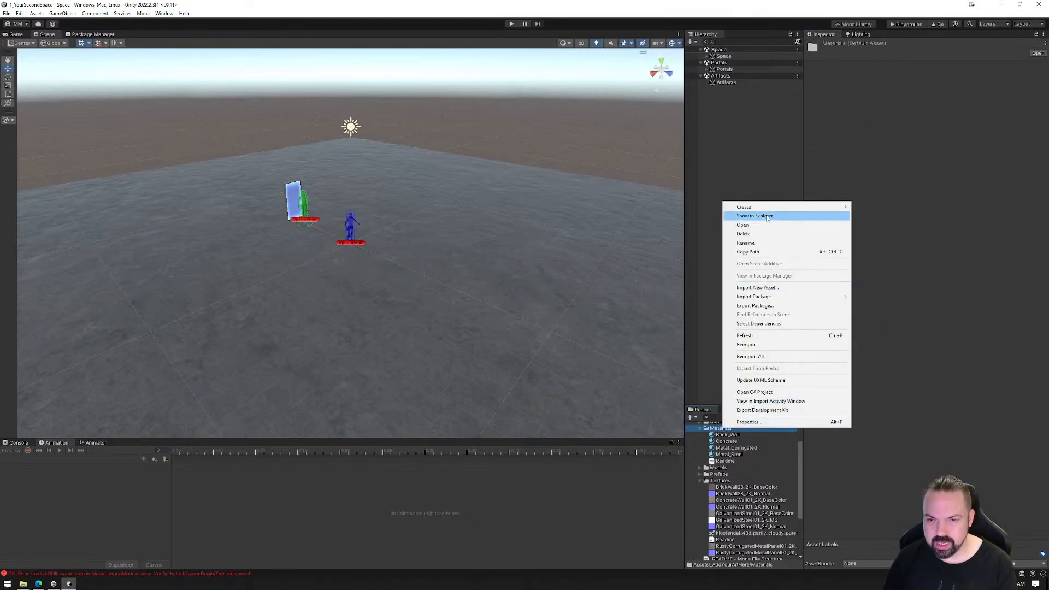
mouse_move(767, 207)
click(872, 386)
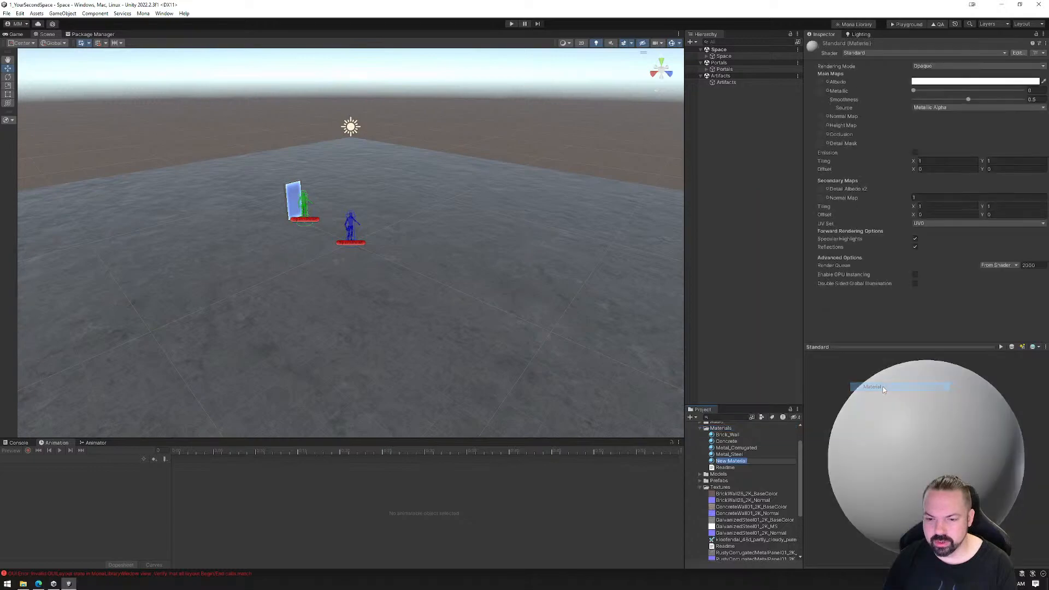
text(Skybox)
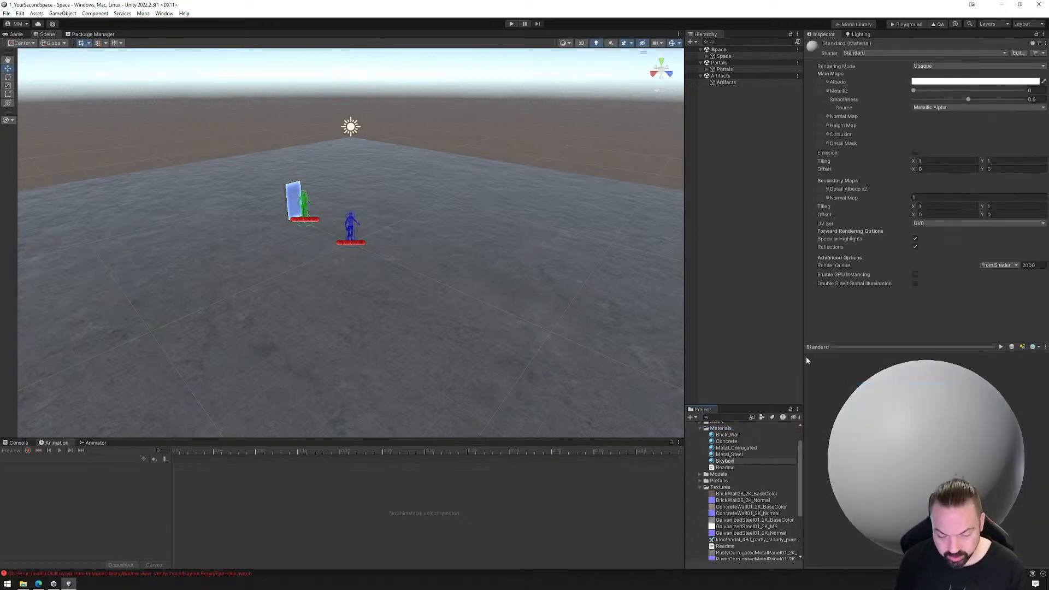
key(Return)
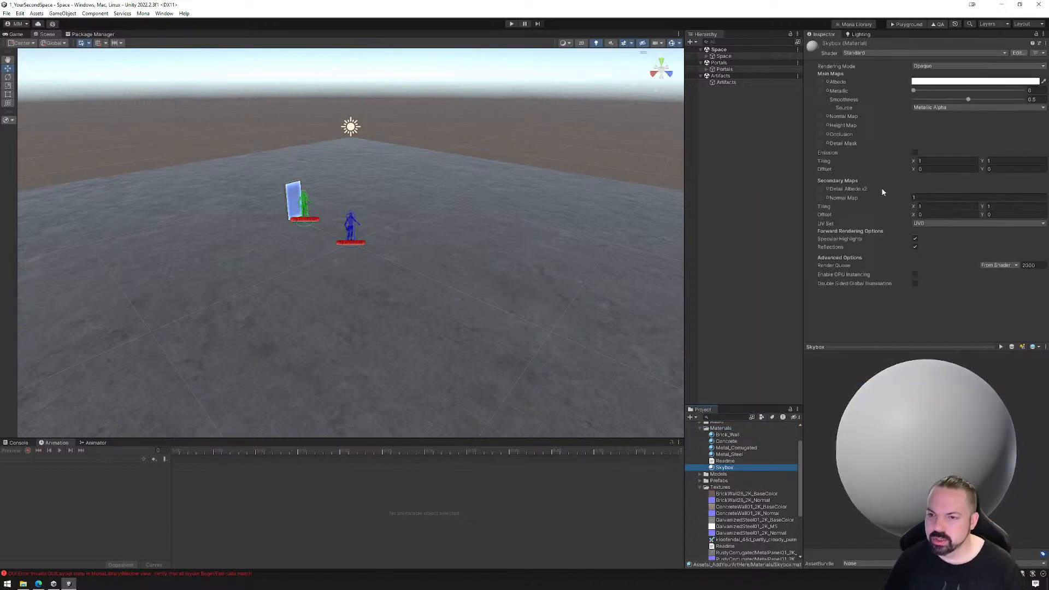
Set the Skybox material's shader to Skybox/Cubemap and assign the kloofendal sky texture as its cubemap, with rotation at 0
click(873, 52)
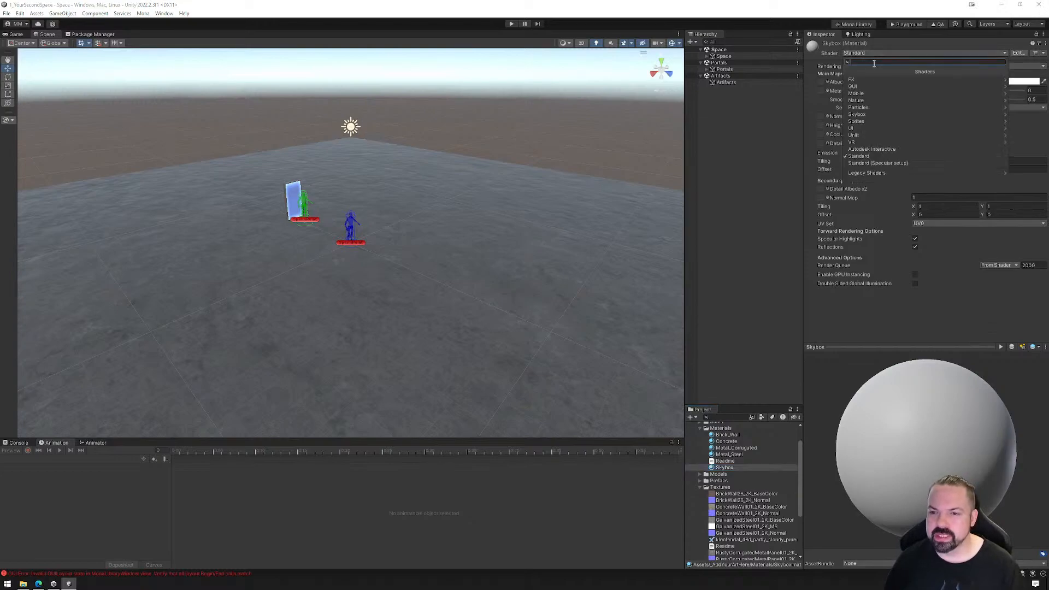
click(870, 114)
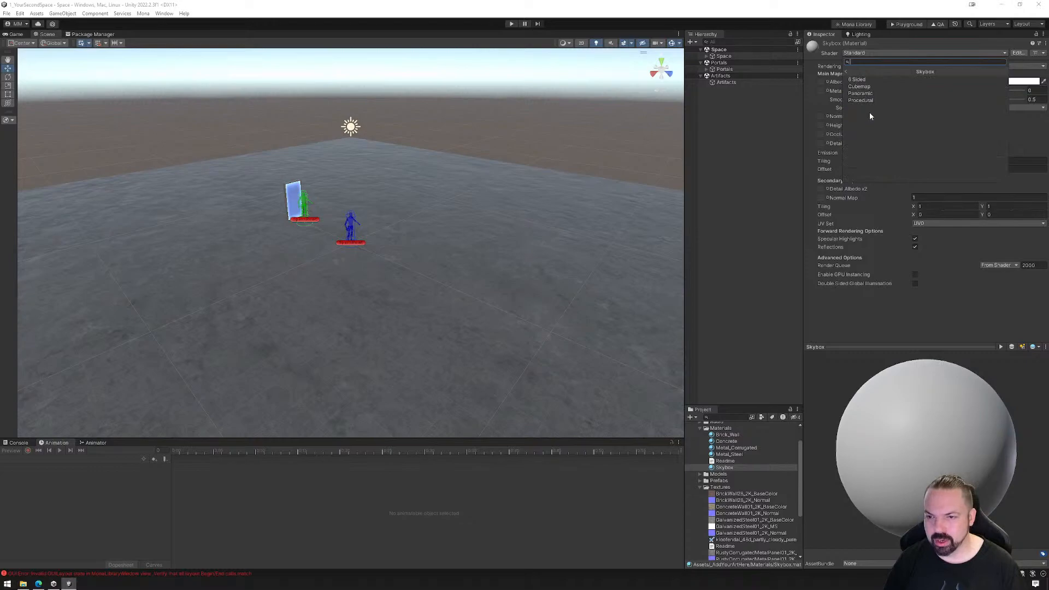
click(868, 87)
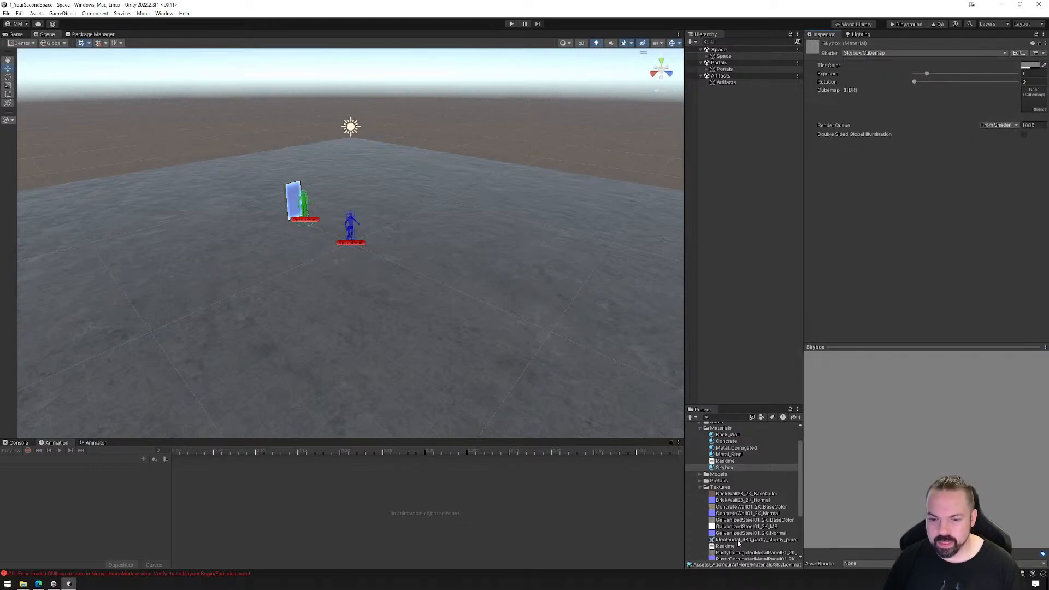
drag(735, 542, 1031, 102)
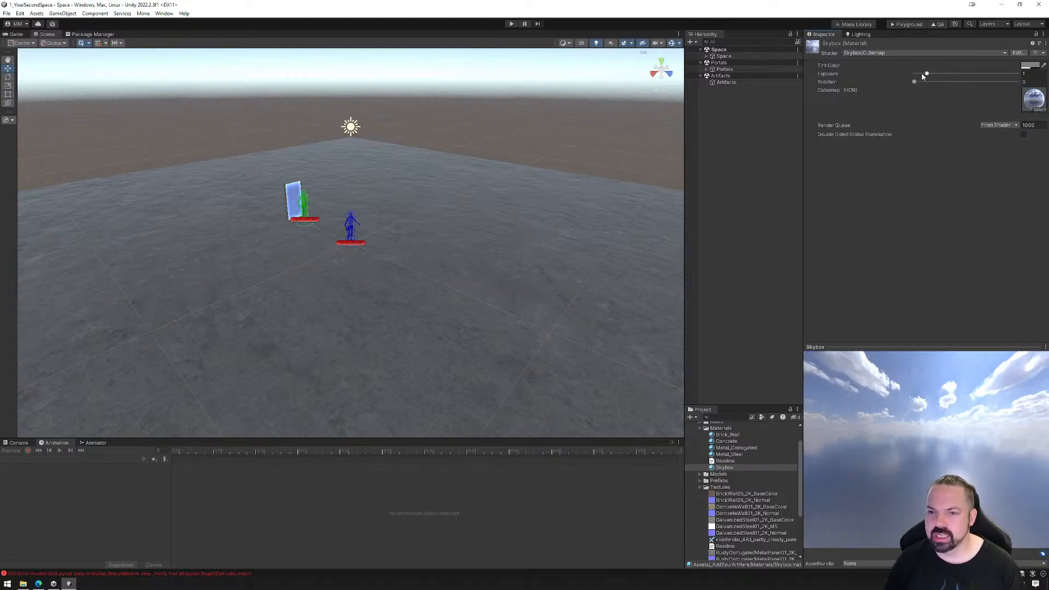
mouse_move(914, 82)
mouse_down()
mouse_move(946, 82)
mouse_move(902, 86)
mouse_up()
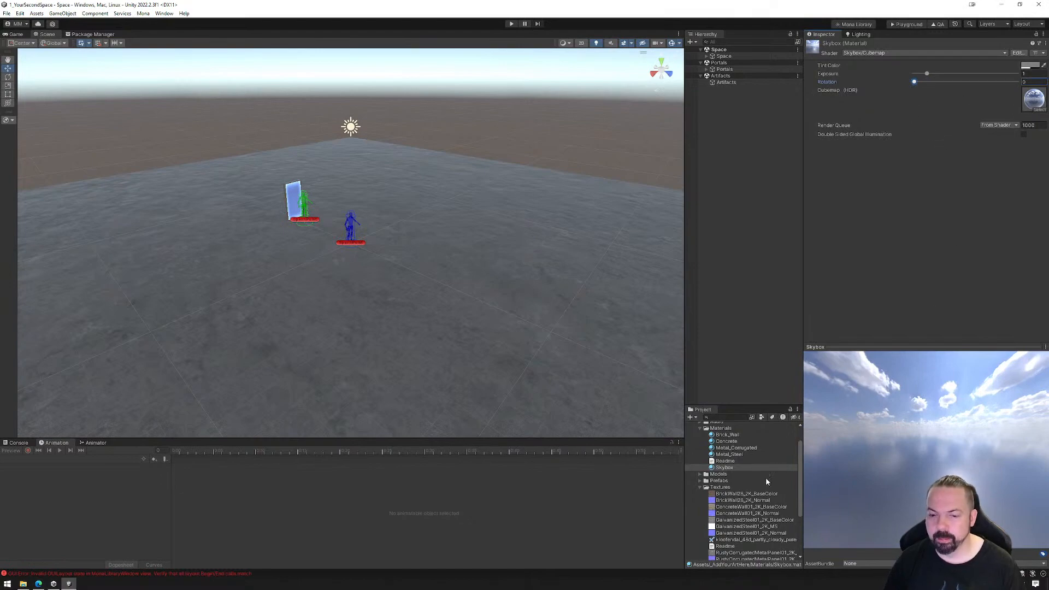
Apply the Skybox material to the scene's sky and check its assignment in the Environment lighting settings
click(724, 469)
drag(724, 469, 561, 130)
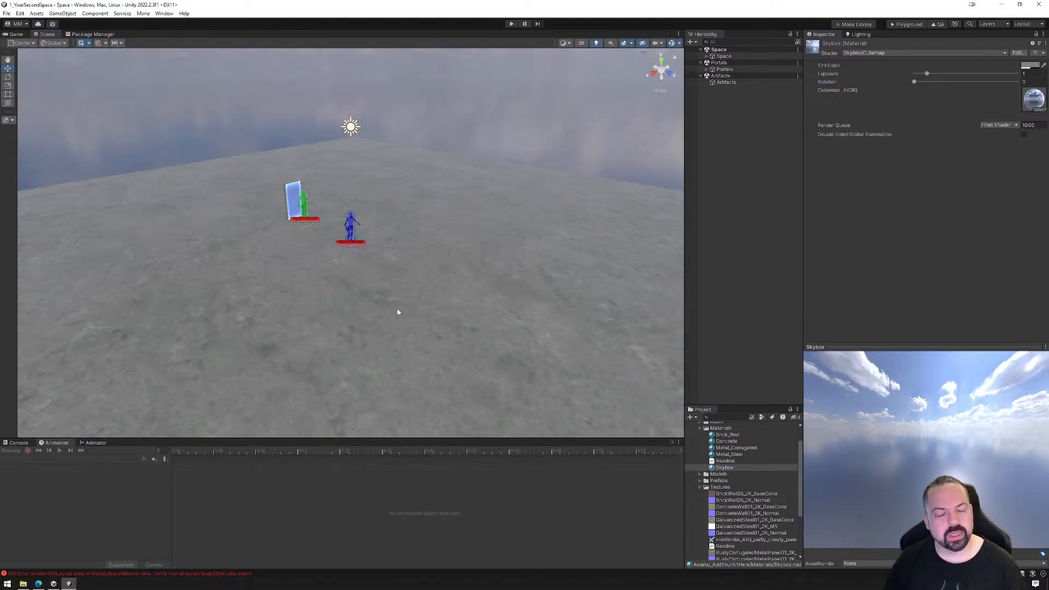
right_drag(409, 337, 471, 280)
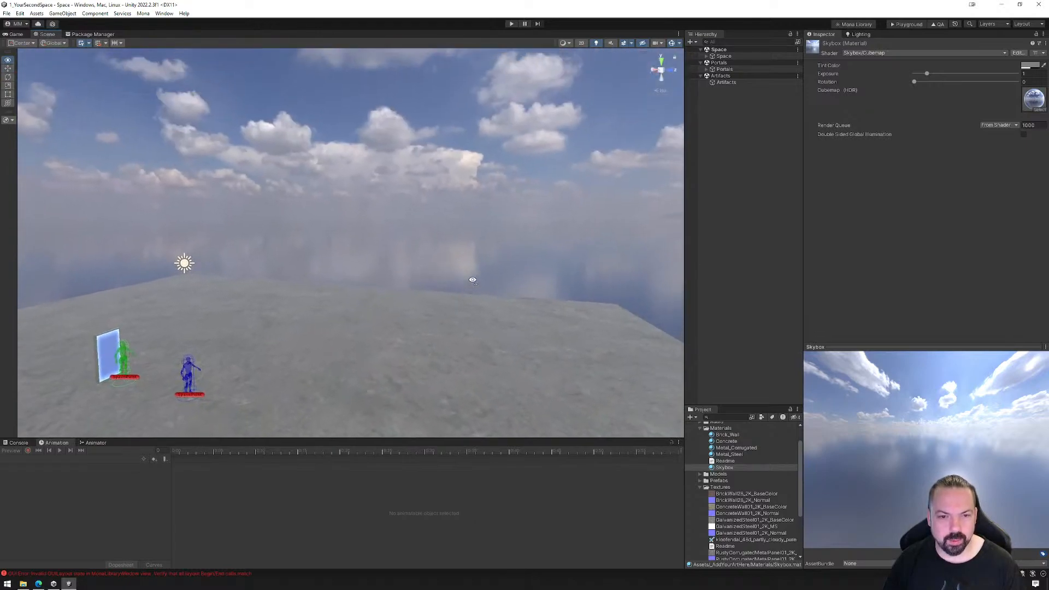
click(860, 34)
click(884, 46)
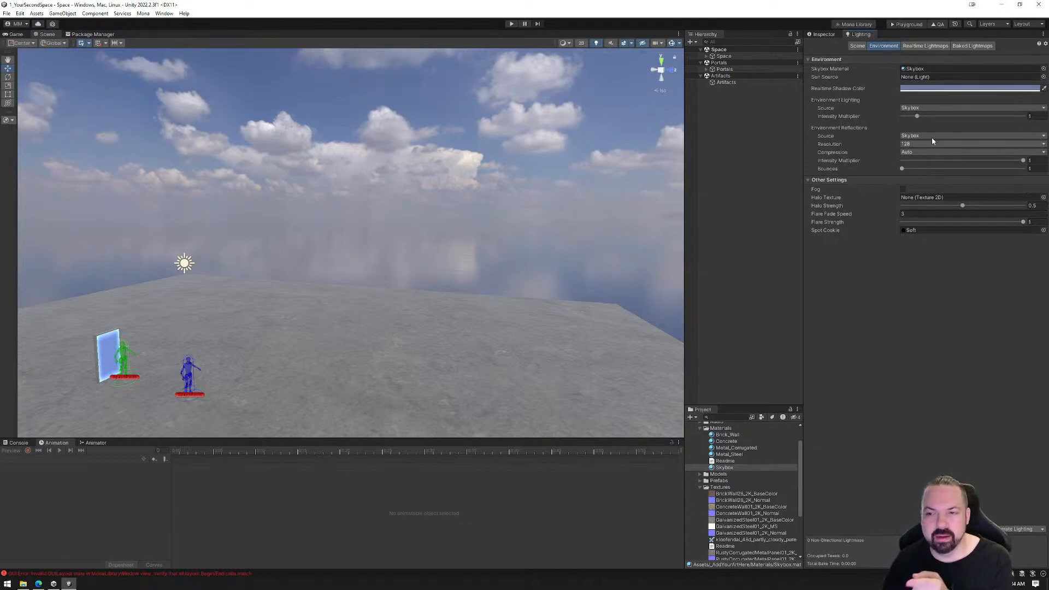
click(825, 35)
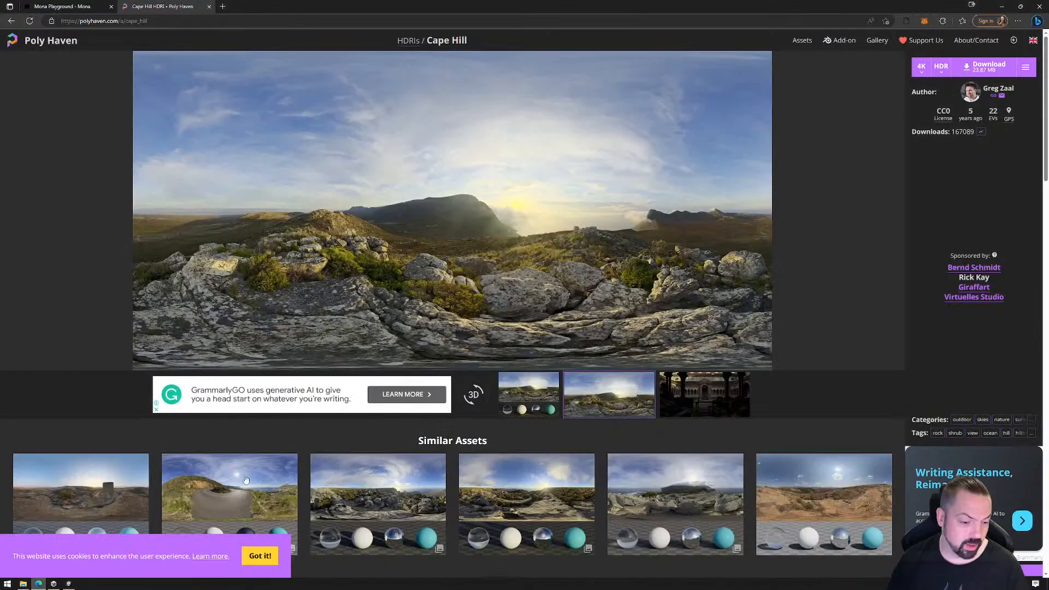
Look through Cape Hill's similar assets and other skies in Poly Haven's HDRIs collection in the Edge browser, and return to Unity
scroll(534, 421, down, 5)
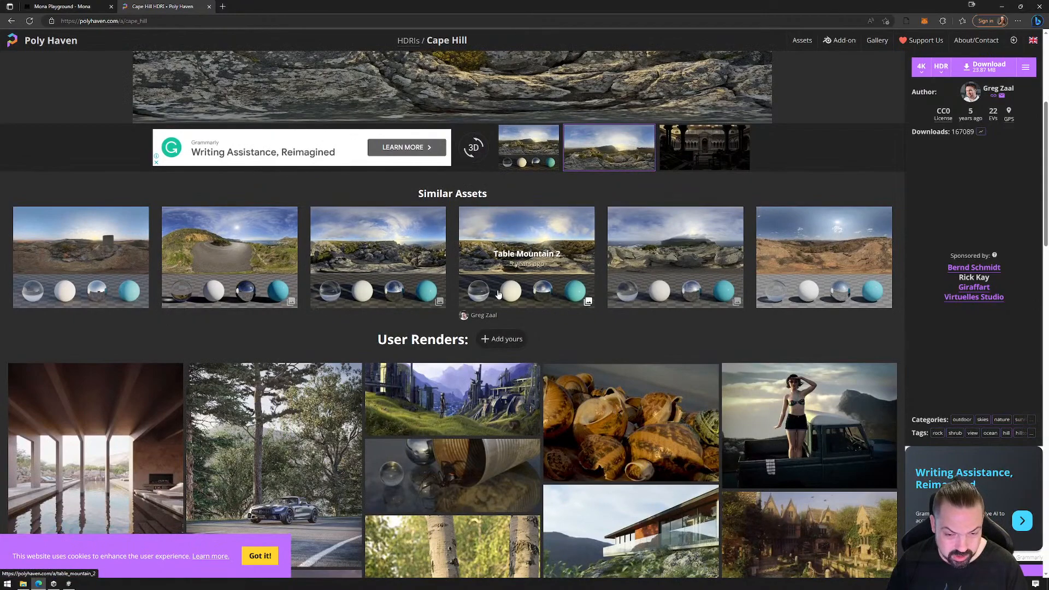
scroll(757, 331, down, 2)
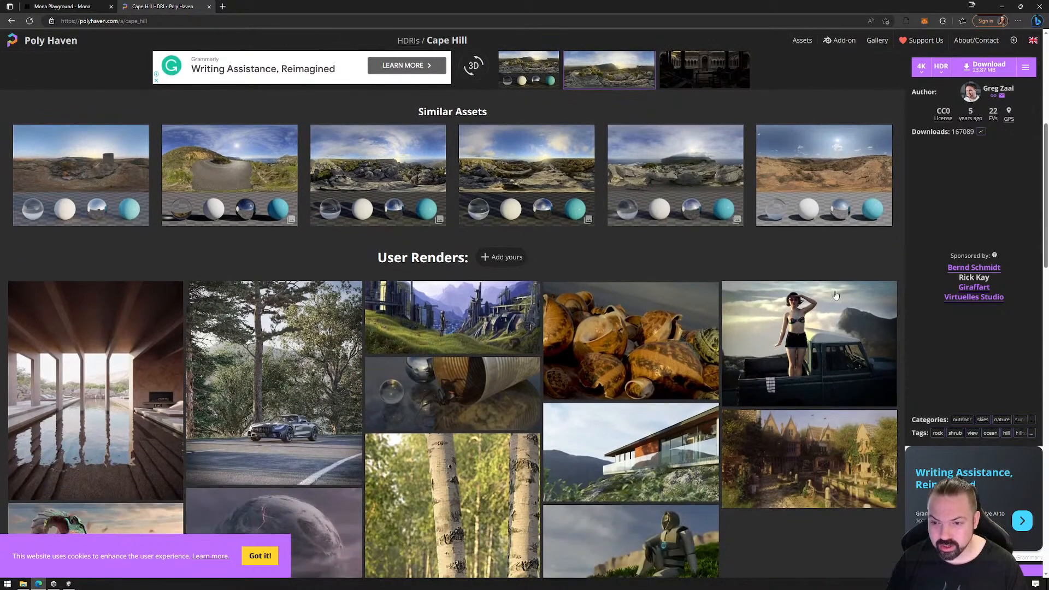
scroll(727, 367, down, 7)
scroll(723, 371, up, 10)
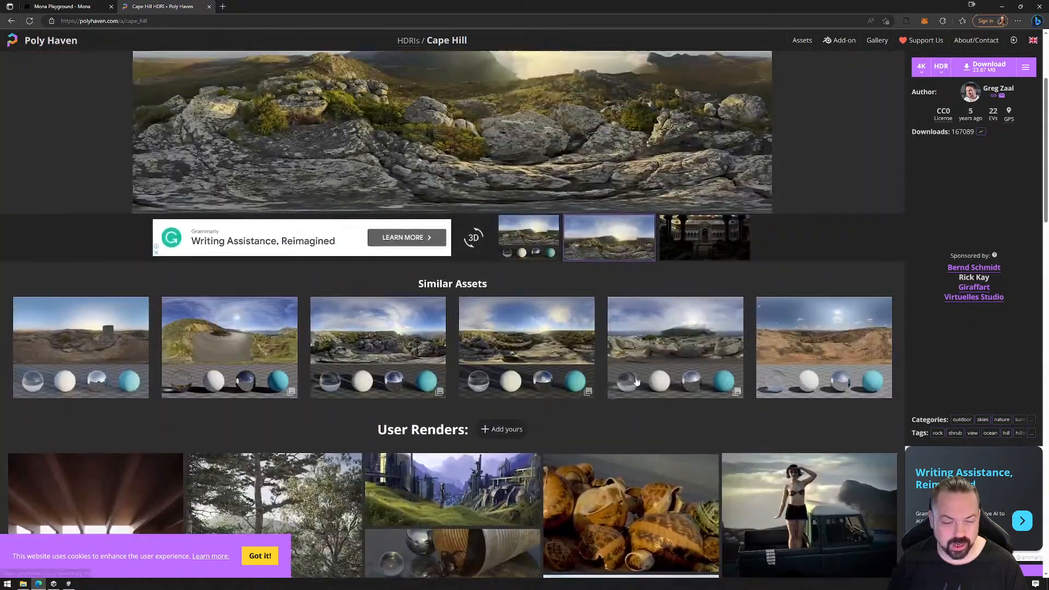
key(alt+Left)
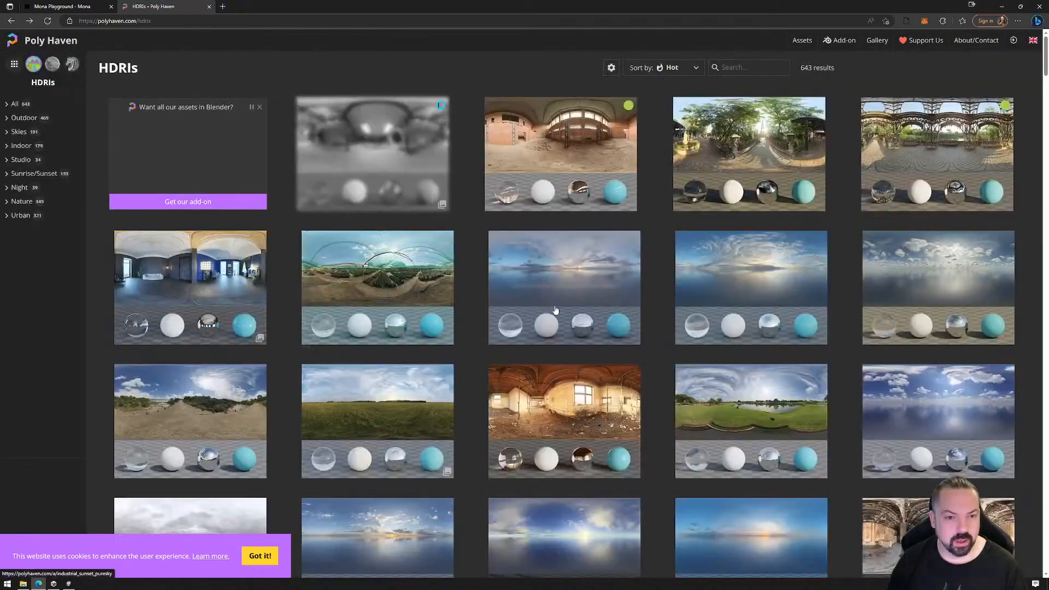
scroll(590, 334, down, 3)
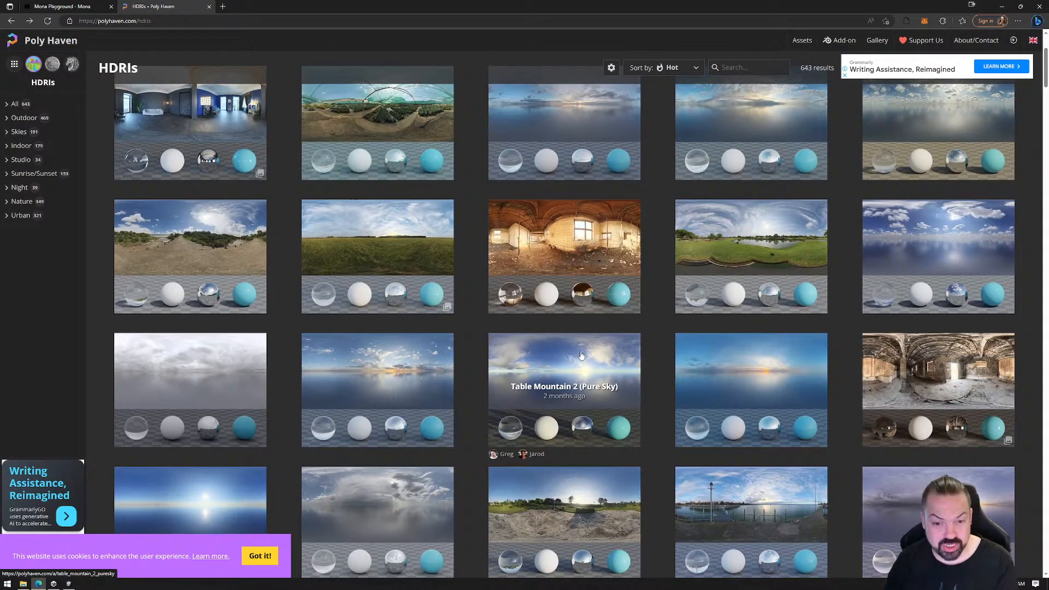
scroll(569, 351, down, 5)
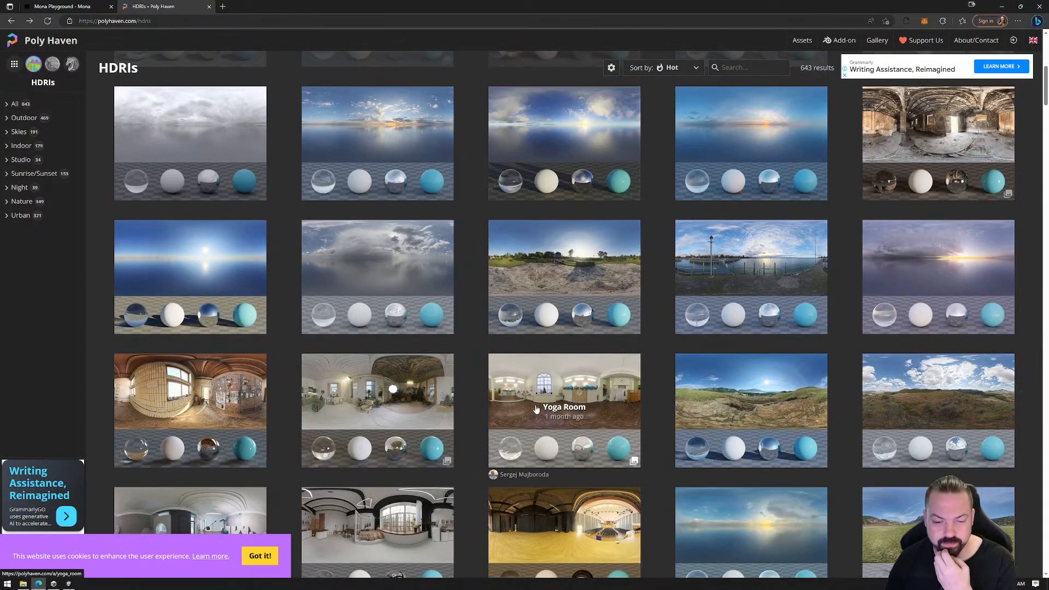
click(1003, 7)
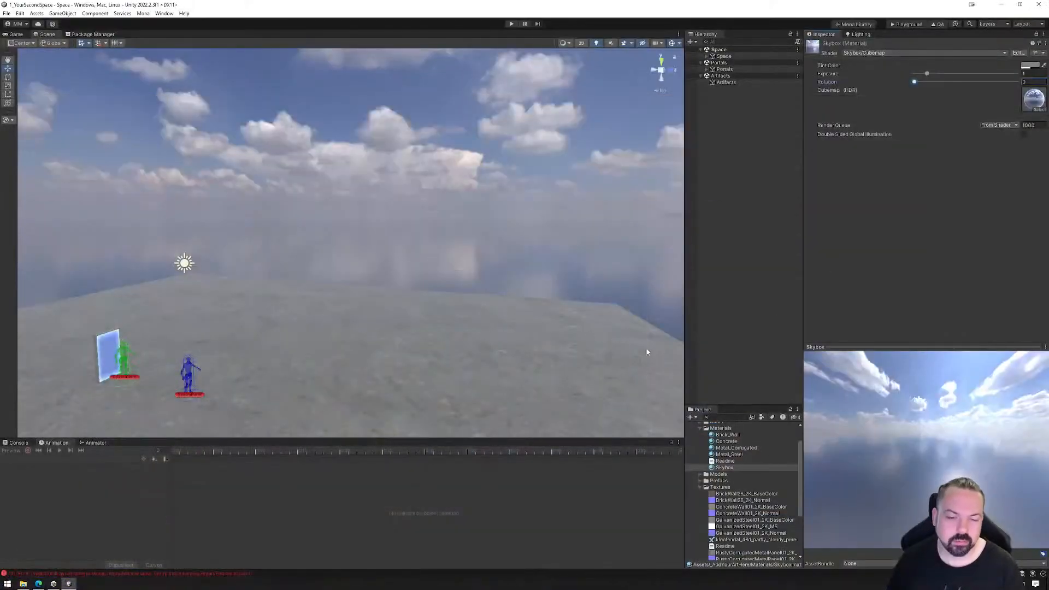
Inspect the objects nested under Space and Portals in the scene hierarchy, and view and close Mona's Quality Assurance window
right_drag(486, 323, 401, 365)
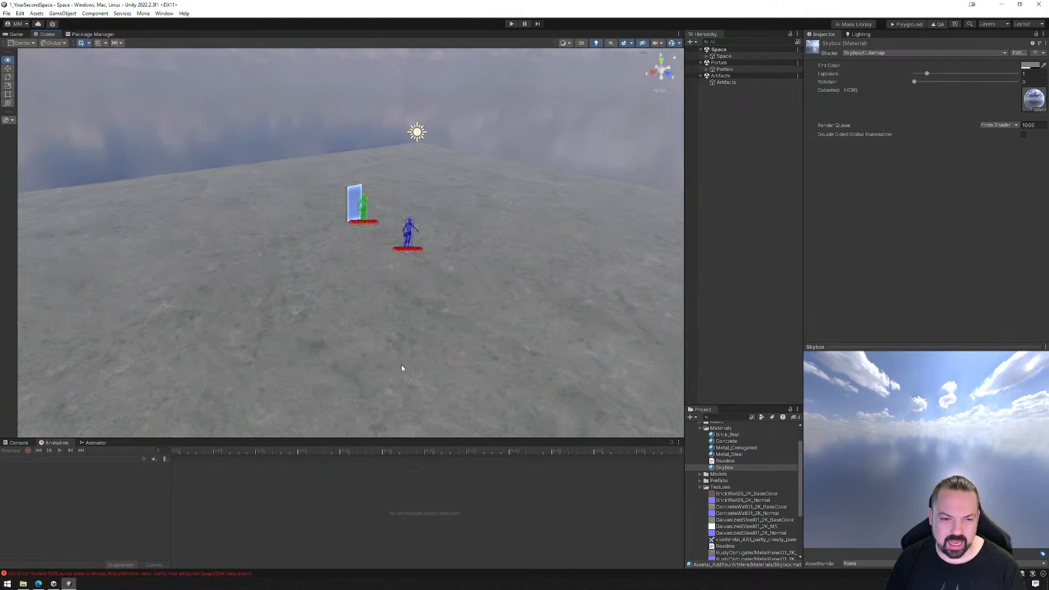
click(707, 56)
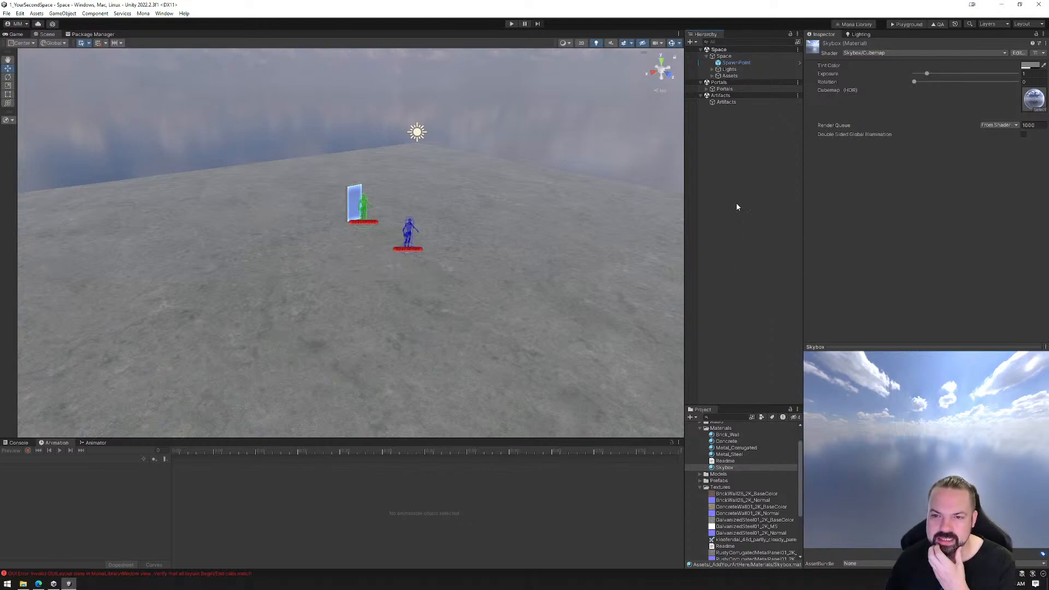
click(713, 69)
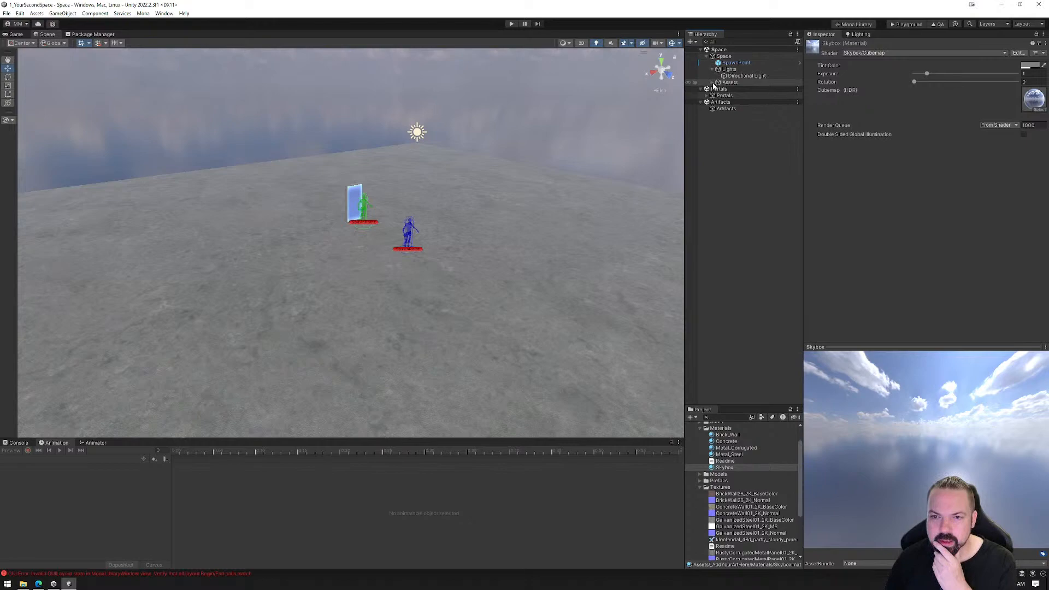
click(713, 83)
click(708, 102)
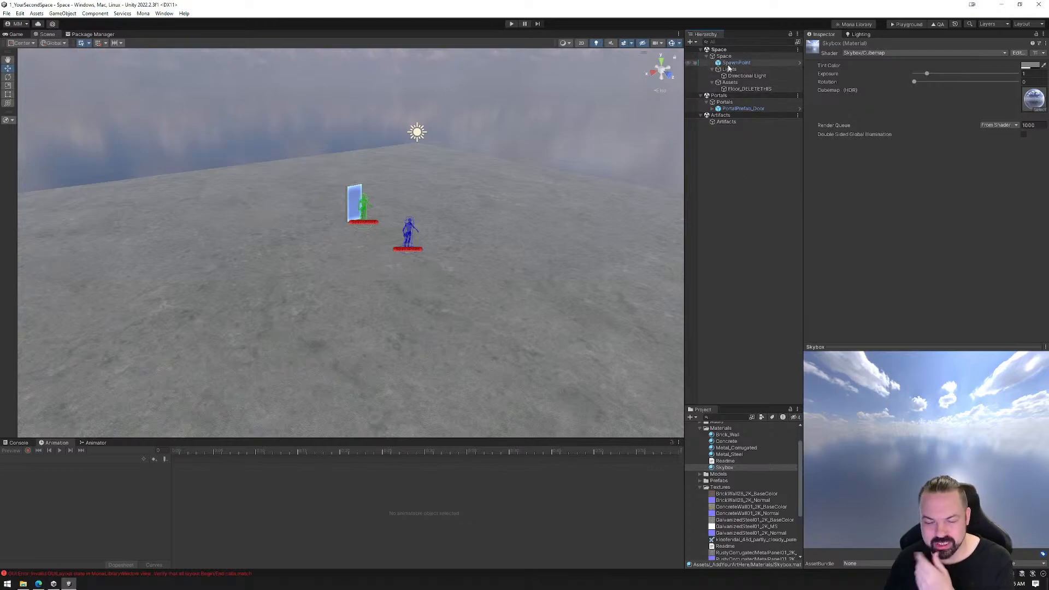
click(706, 57)
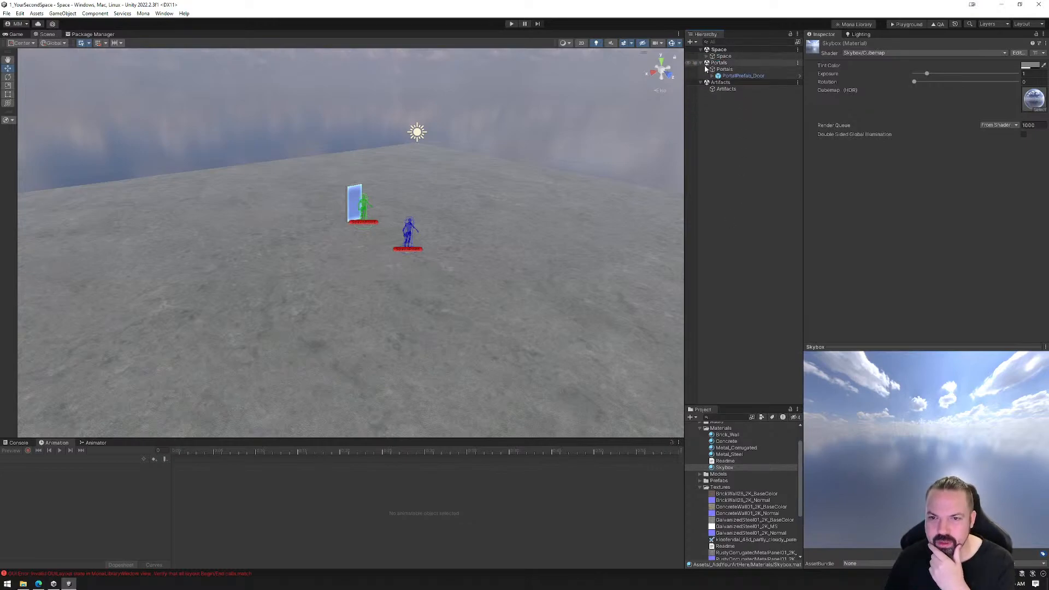
click(706, 70)
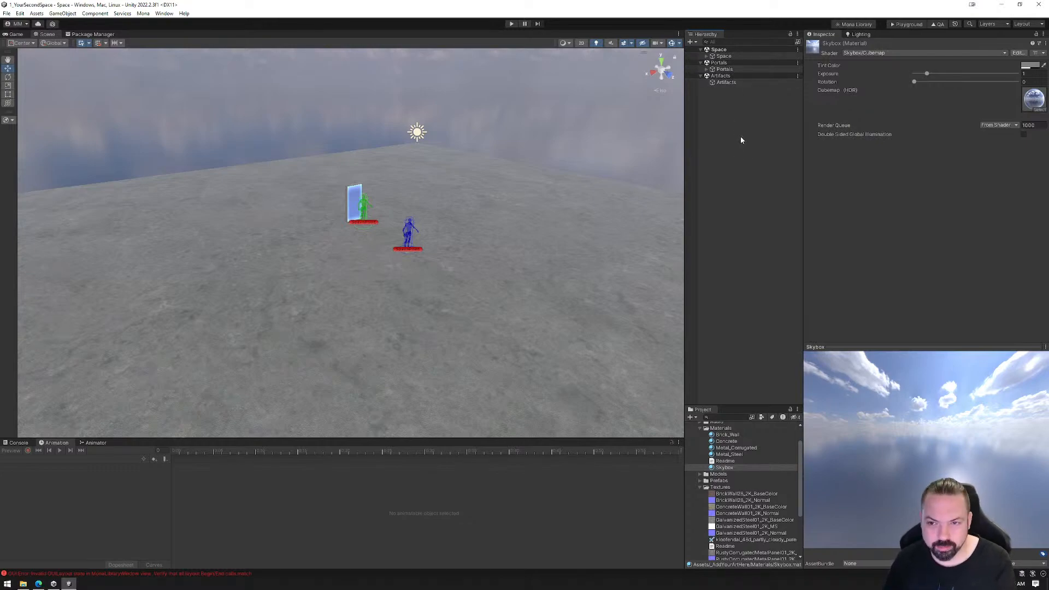
click(938, 24)
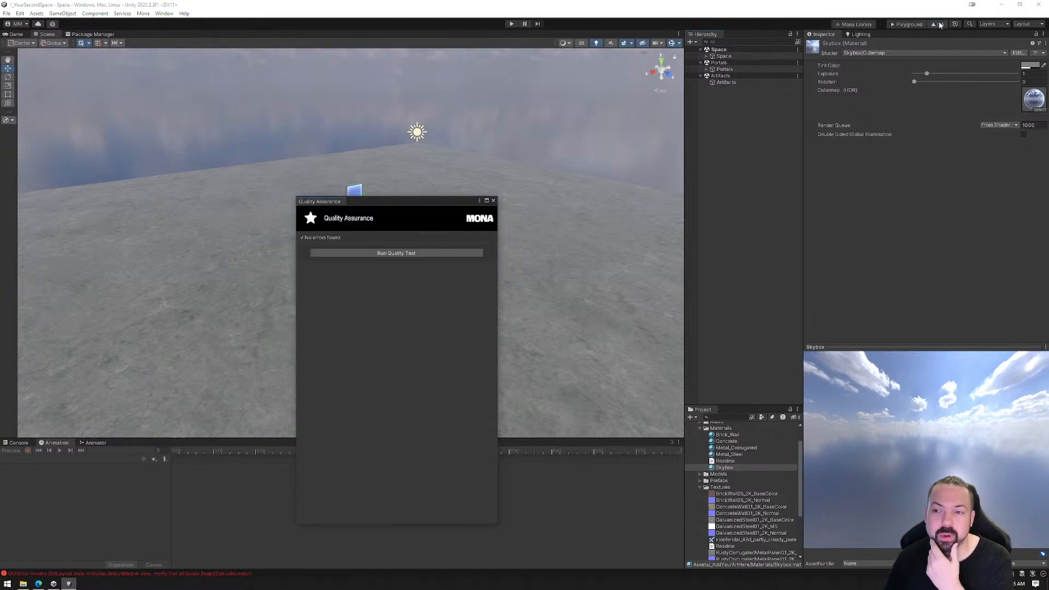
click(493, 202)
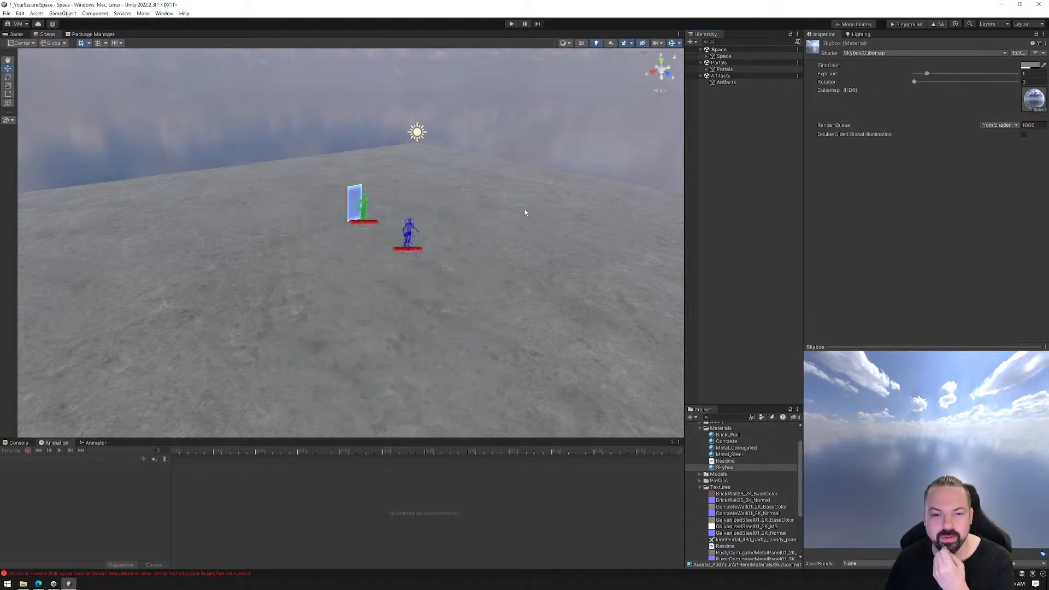
Try moving the Assets object out of the Space object to the Space scene's root, and view and close Mona's Quality Assurance report
click(708, 56)
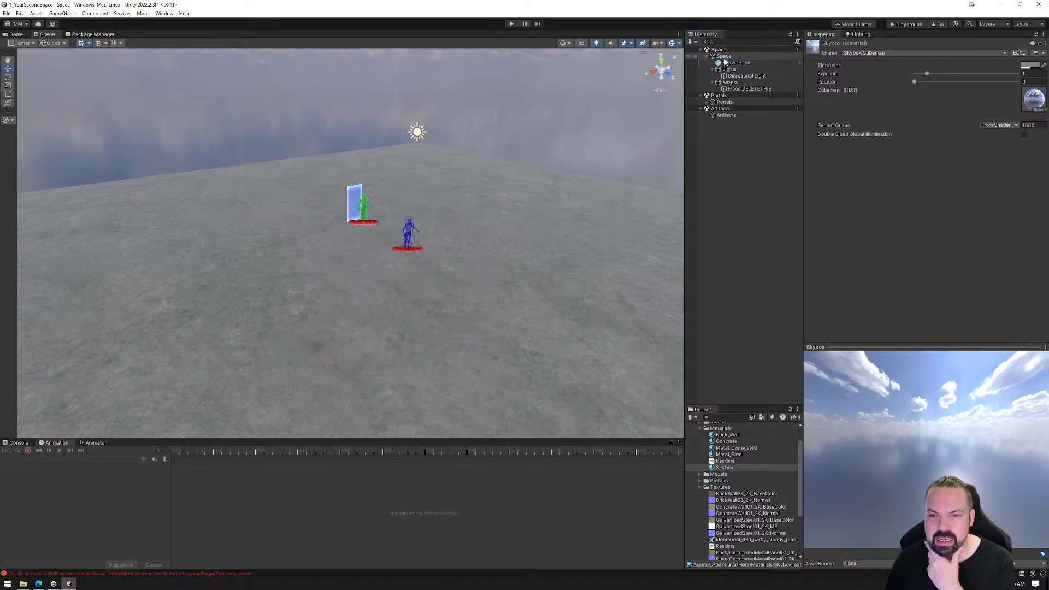
click(708, 57)
click(707, 57)
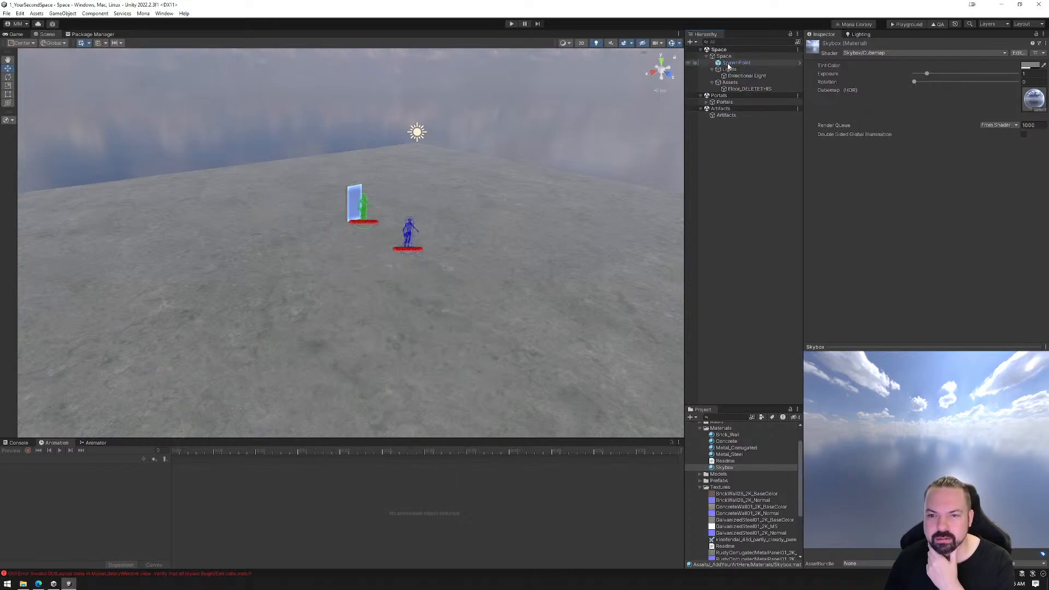
click(731, 83)
drag(724, 64, 721, 53)
click(707, 69)
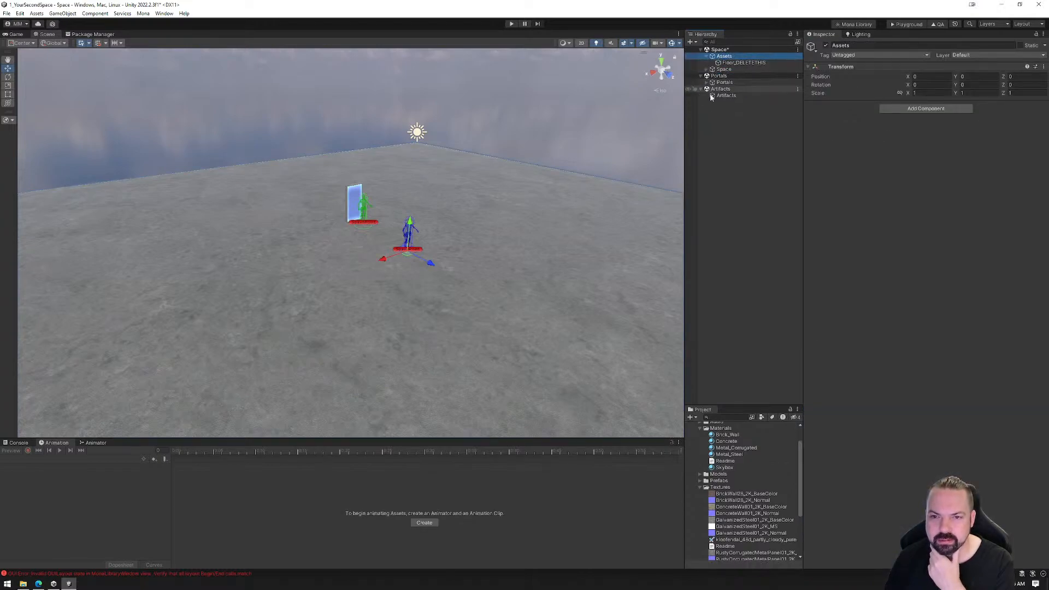
click(705, 56)
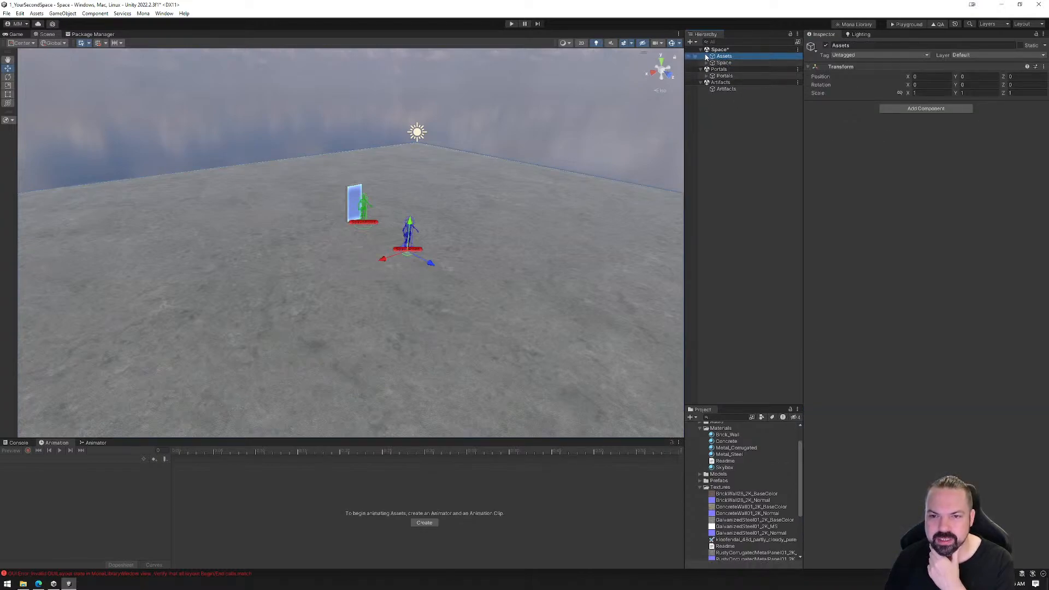
click(939, 25)
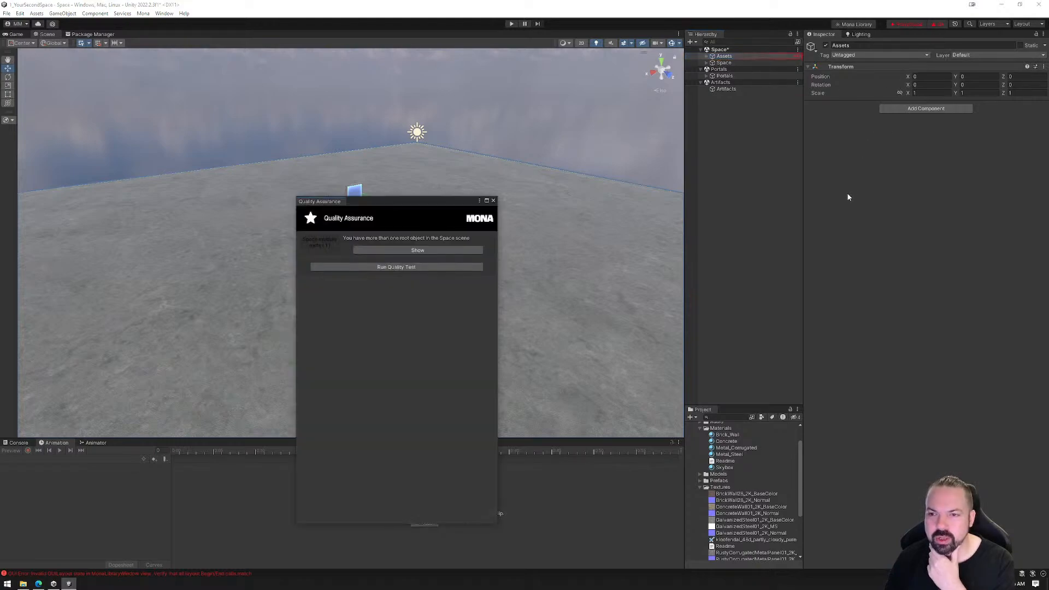
click(493, 201)
Nest the Assets object back under the Space object and recheck the scene in Mona's Quality Assurance window
drag(723, 63, 722, 63)
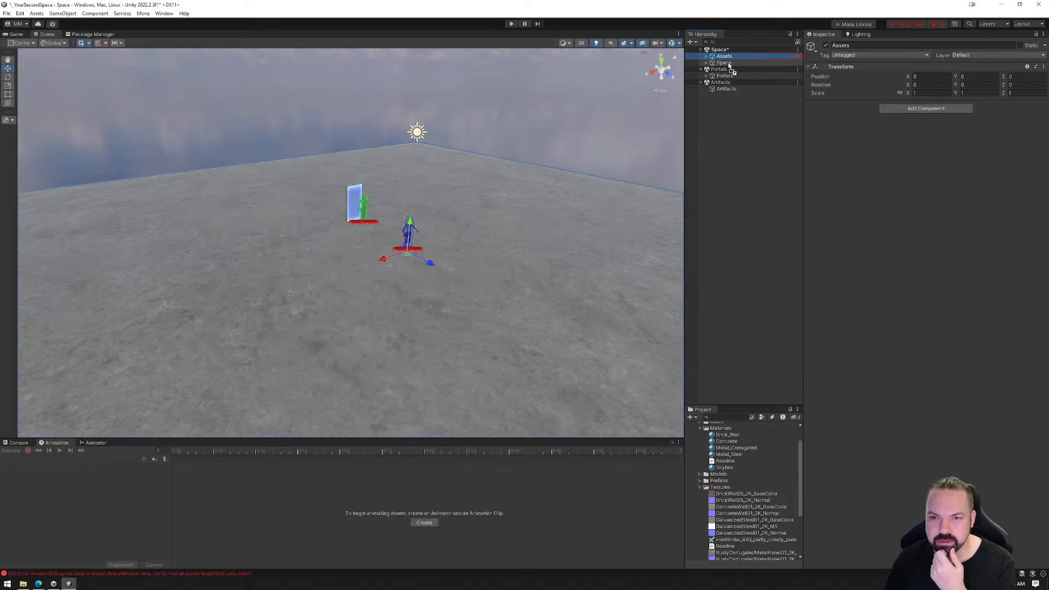
click(708, 57)
click(708, 57)
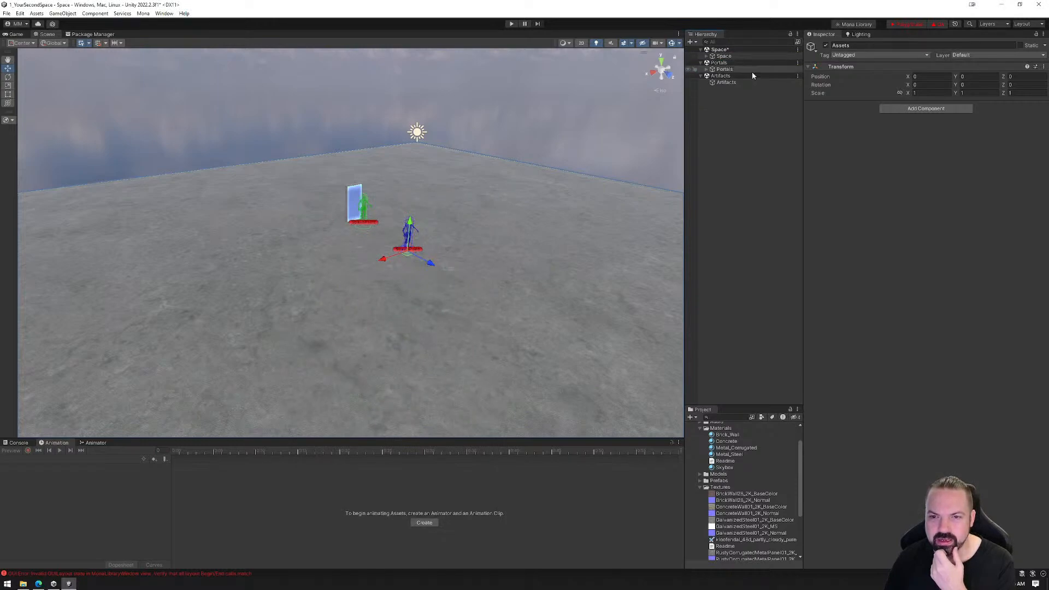
click(935, 25)
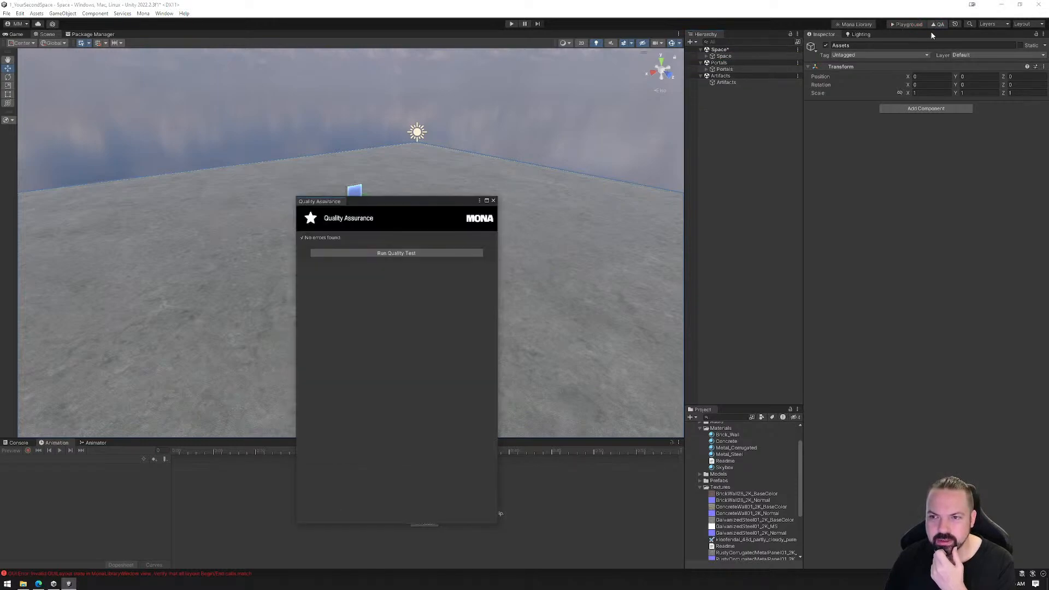
click(493, 201)
Inspect the tags and nested objects of Space and Portals, including the transform of PortalPrefab_Door
click(722, 56)
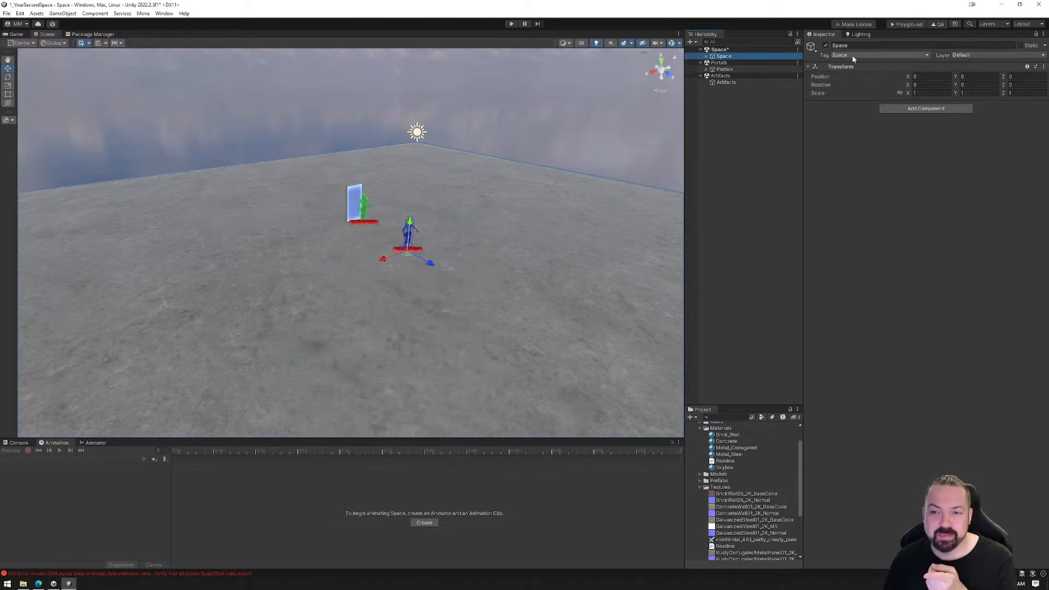
click(707, 57)
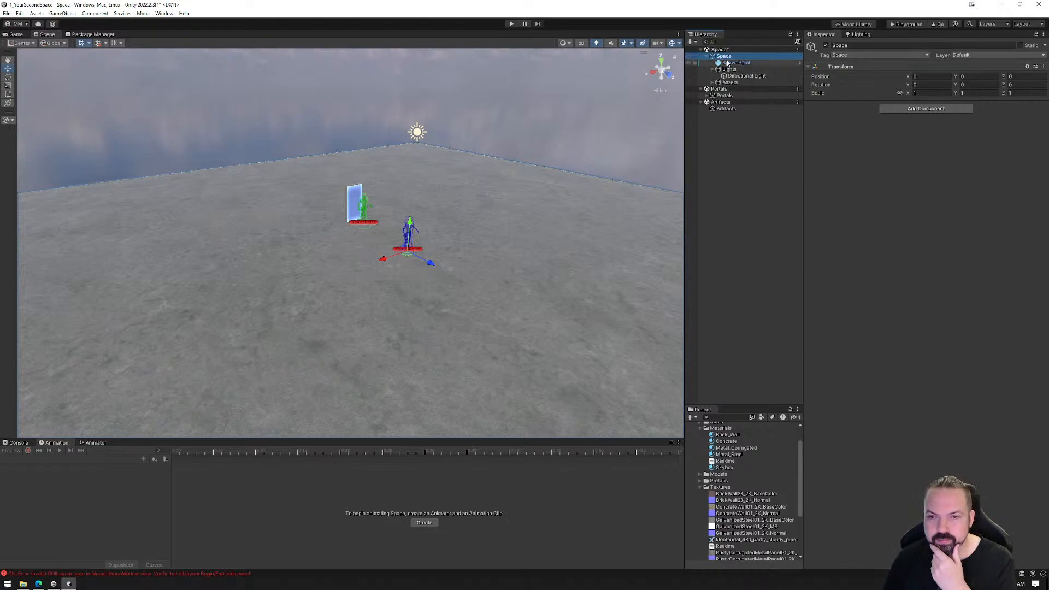
click(708, 56)
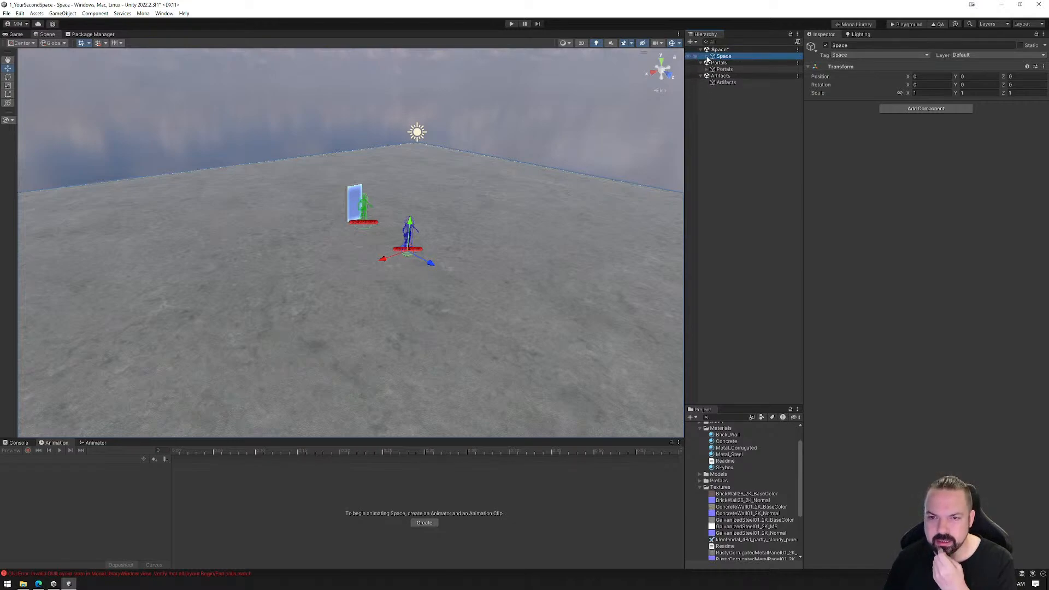
click(720, 70)
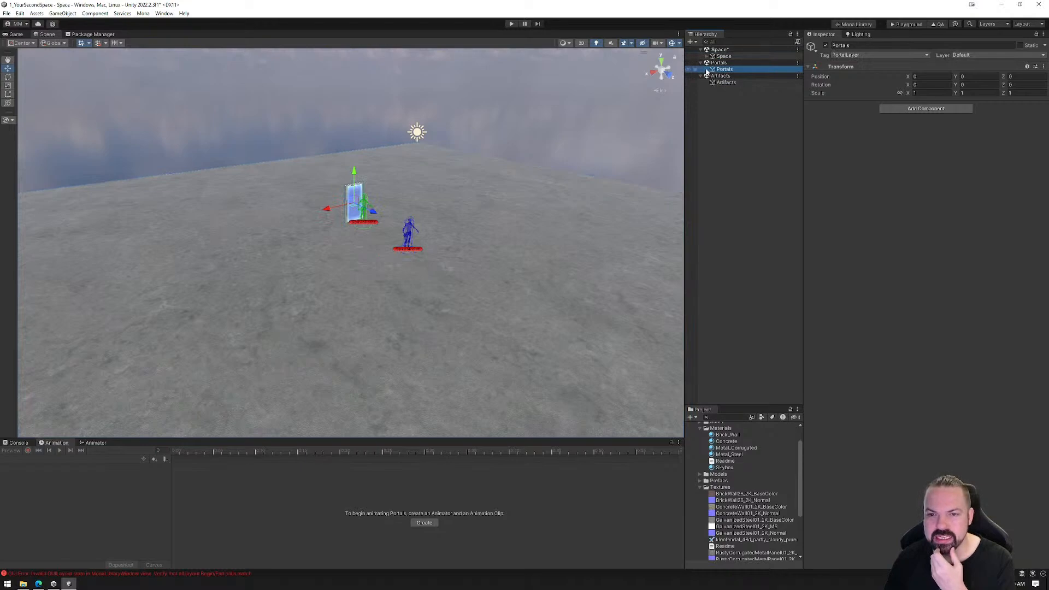
click(707, 70)
click(728, 77)
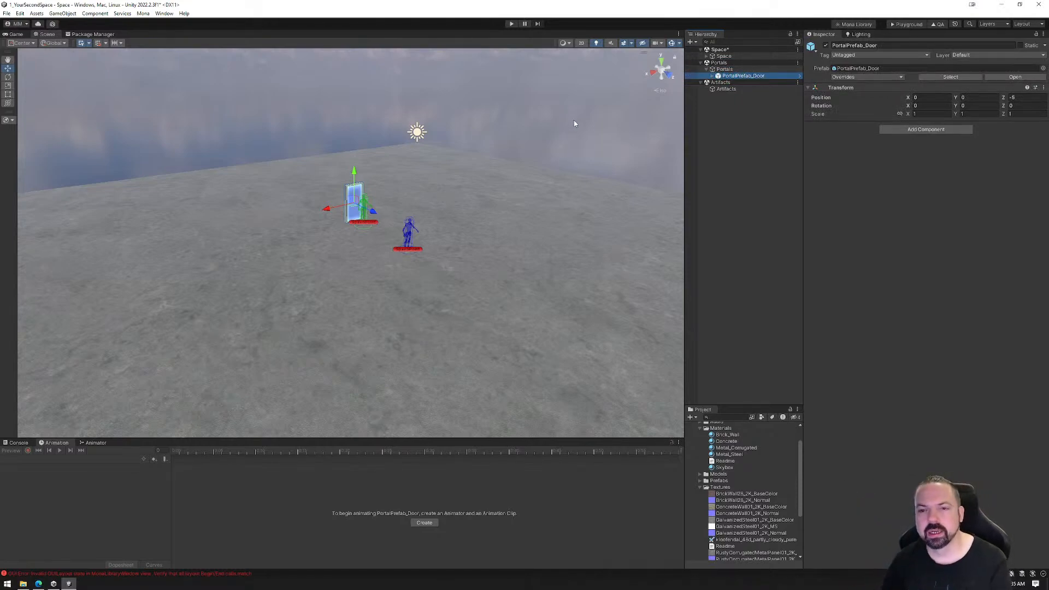
click(725, 70)
Delete PortalPrefab_Door from the Portals object and select Portals
click(732, 76)
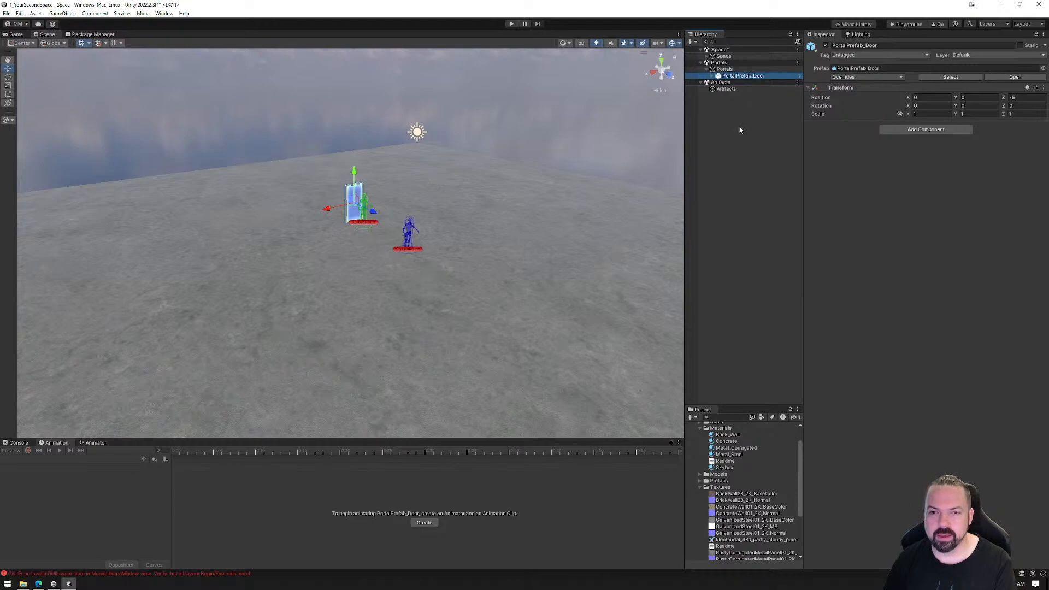
key(Delete)
click(724, 71)
Add PortalPrefab_Arch from the _MonaAssets folder under the Portals object and move it to about X 7.5
scroll(721, 493, down, 5)
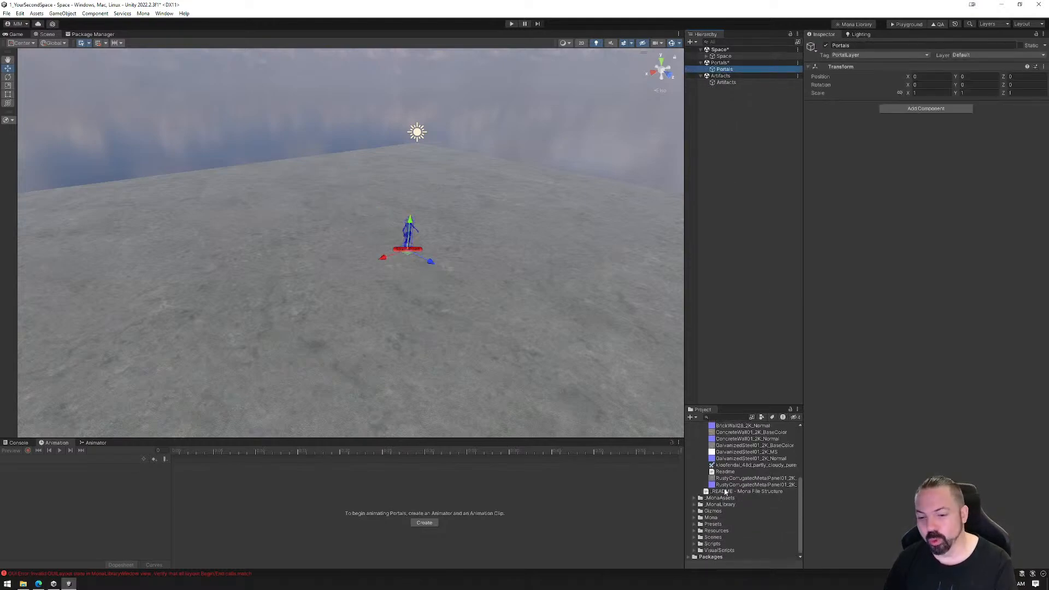
click(693, 498)
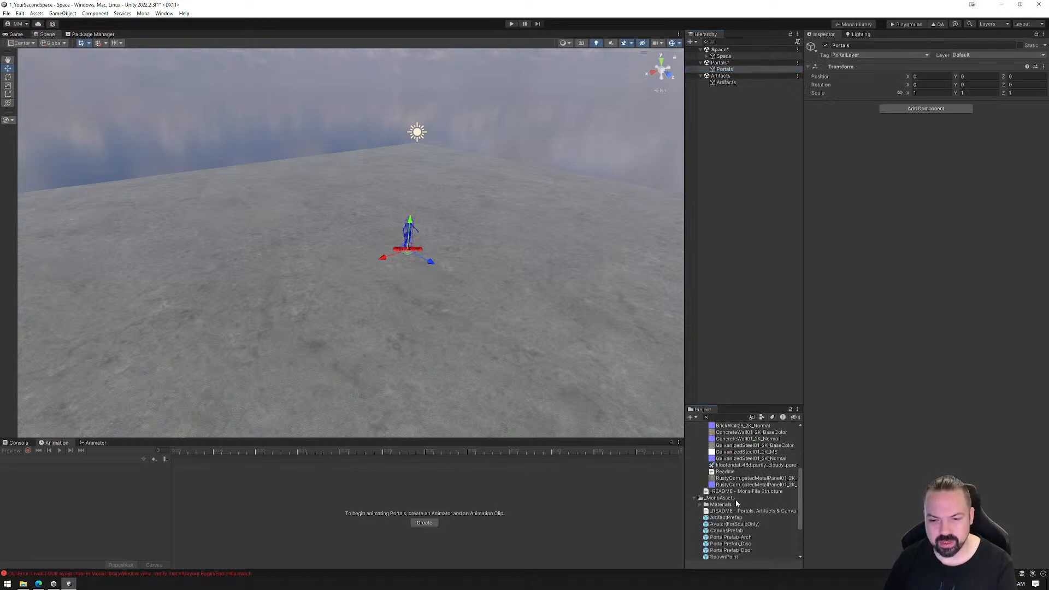
scroll(745, 505, down, 1)
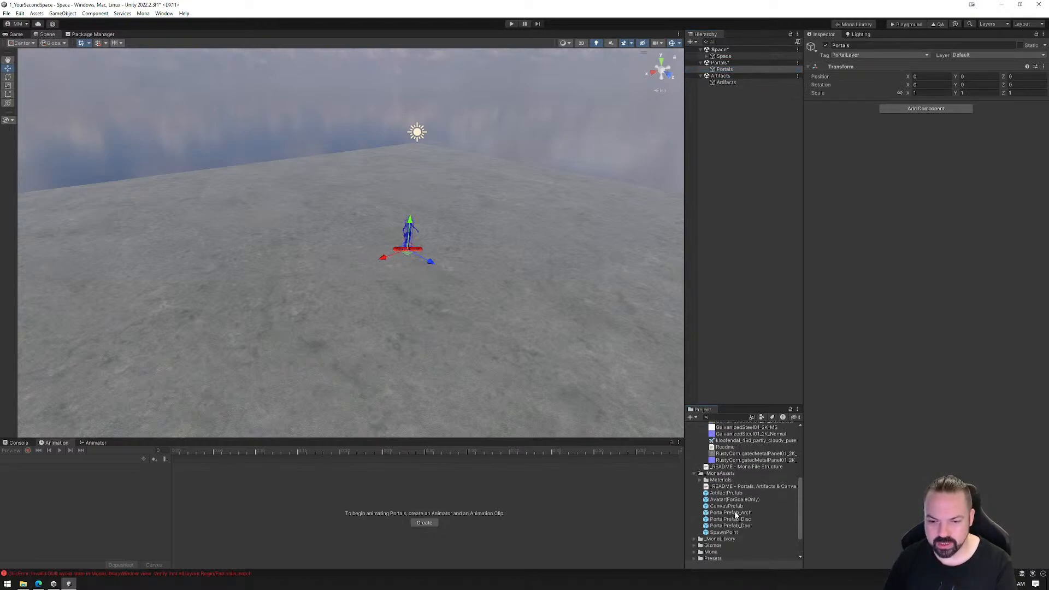
click(727, 513)
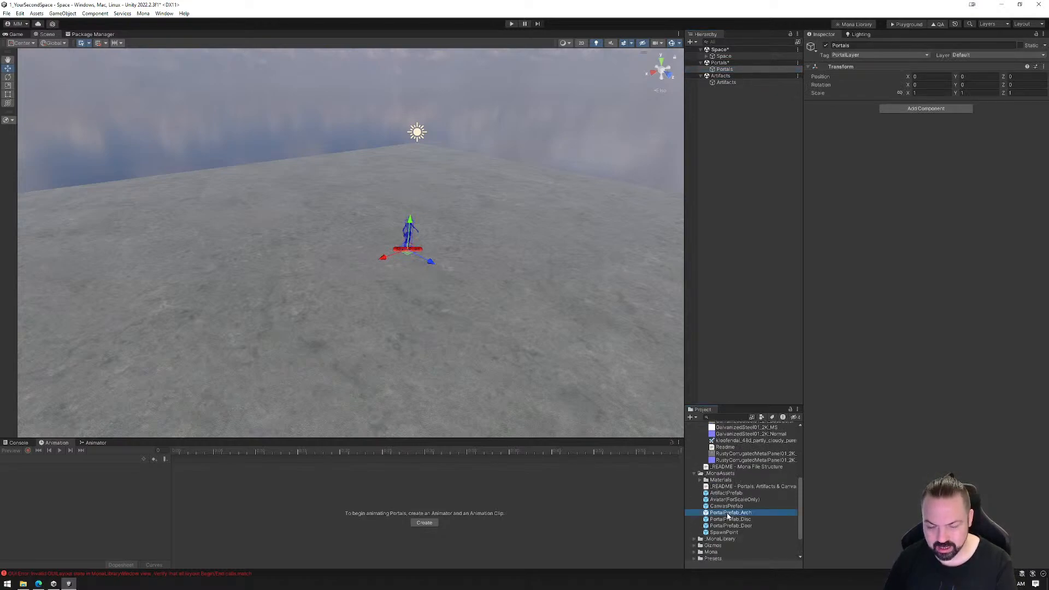
drag(732, 501, 725, 69)
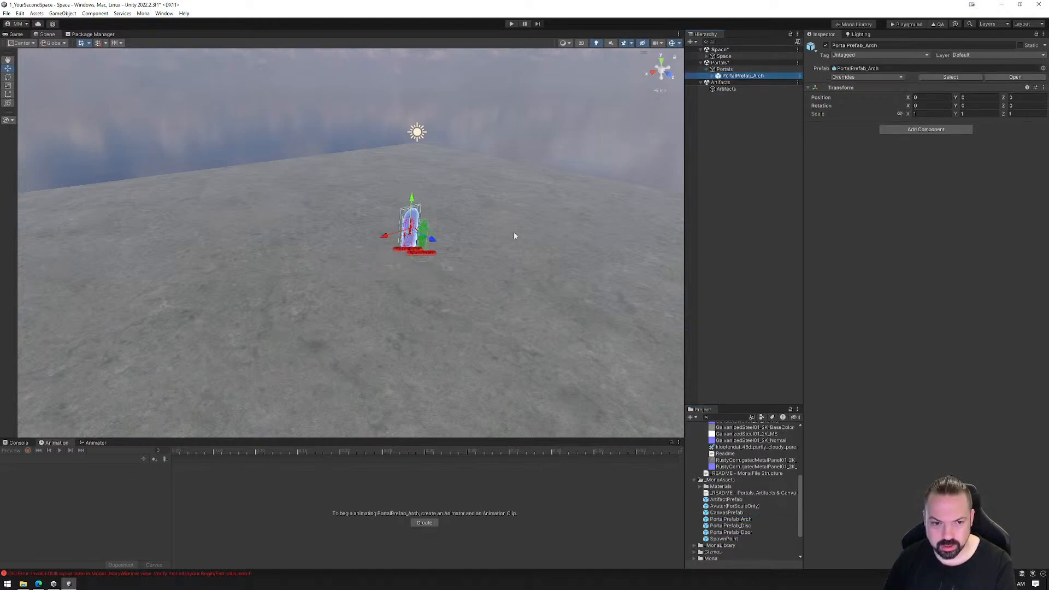
drag(386, 239, 363, 381)
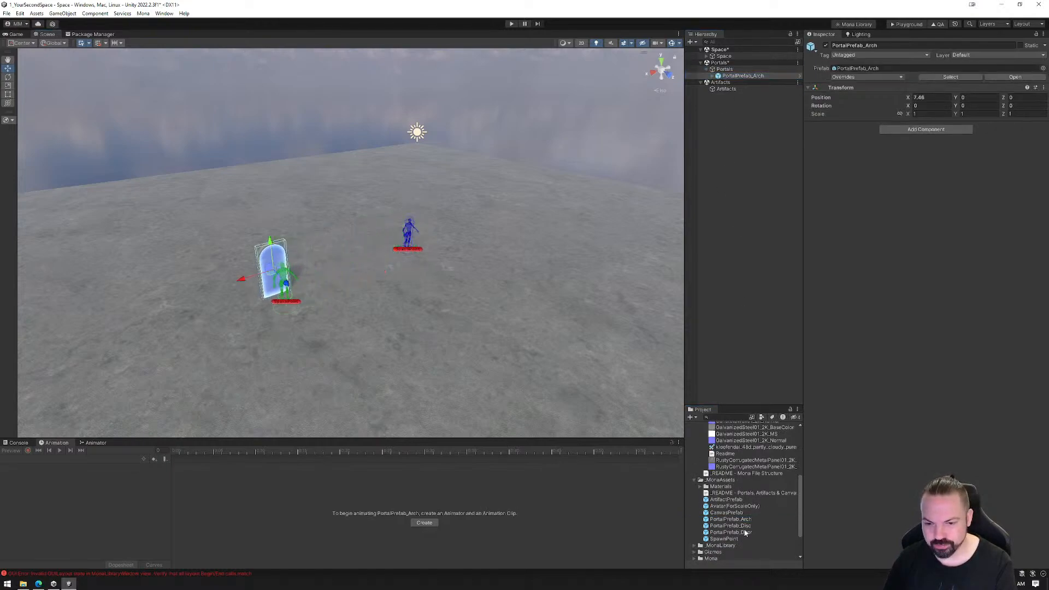
Add PortalPrefab_Disc at about X 5.4 and PortalPrefab_Door at about X 3 under the Portals object
drag(731, 526, 729, 71)
drag(394, 244, 302, 282)
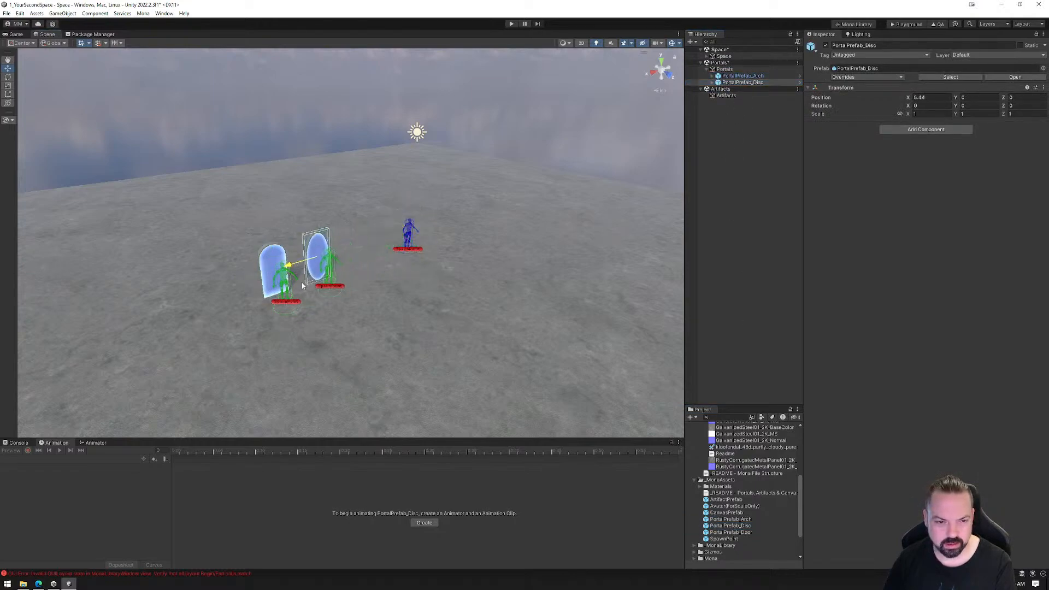
drag(730, 533, 730, 79)
drag(384, 241, 343, 262)
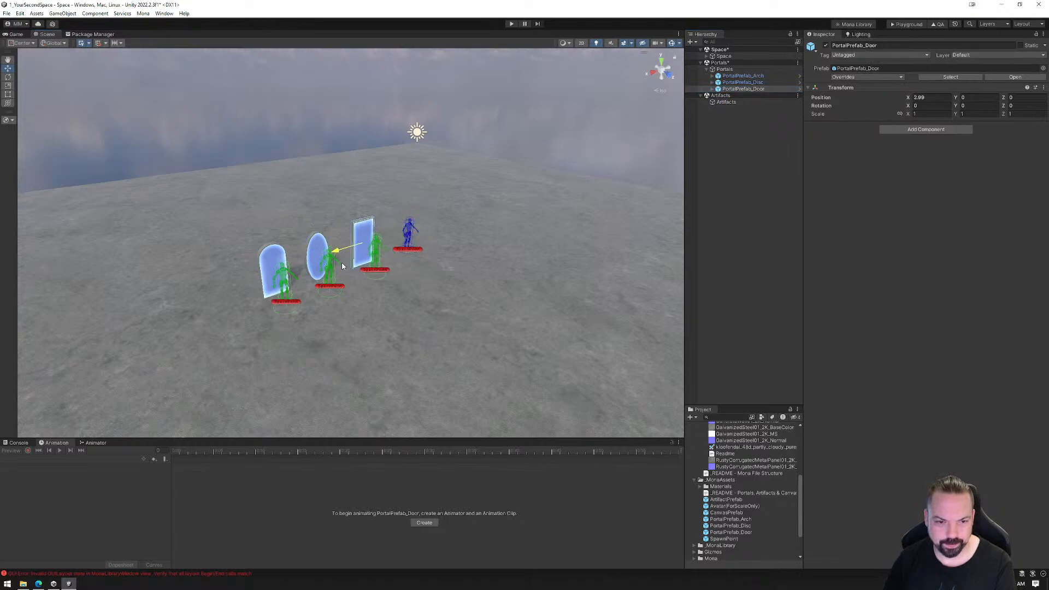
Select the Arch, Disc and Door portals together and move them along Z to about -5.3
ctrl+click(740, 77)
ctrl+click(742, 83)
drag(340, 269, 287, 228)
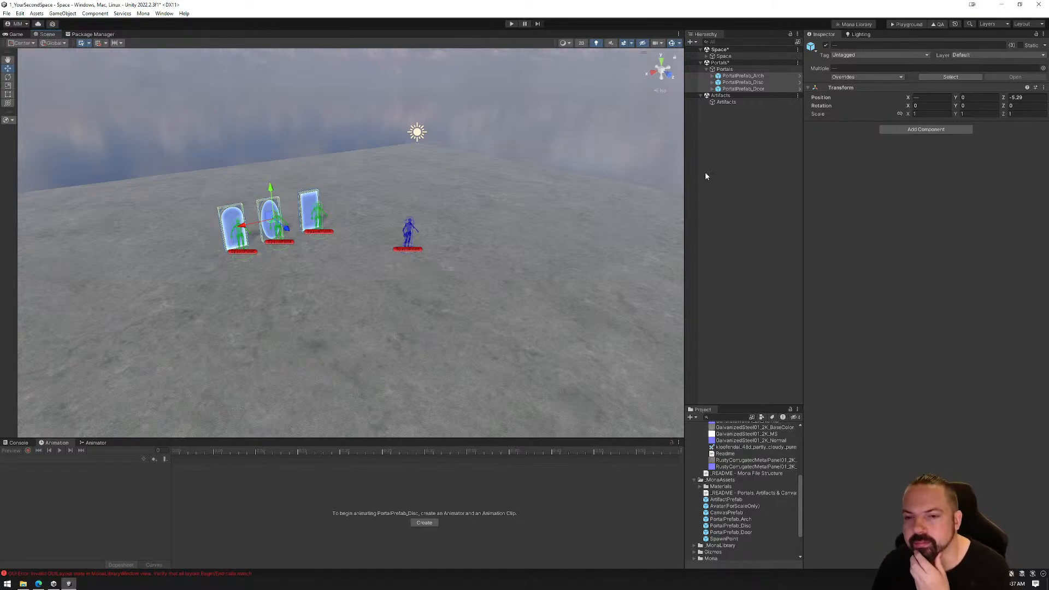
Examine the Portals hierarchy and the objects inside PortalPrefab_Arch, including the tag and box collider of UniquePortalName_2
click(727, 76)
click(713, 76)
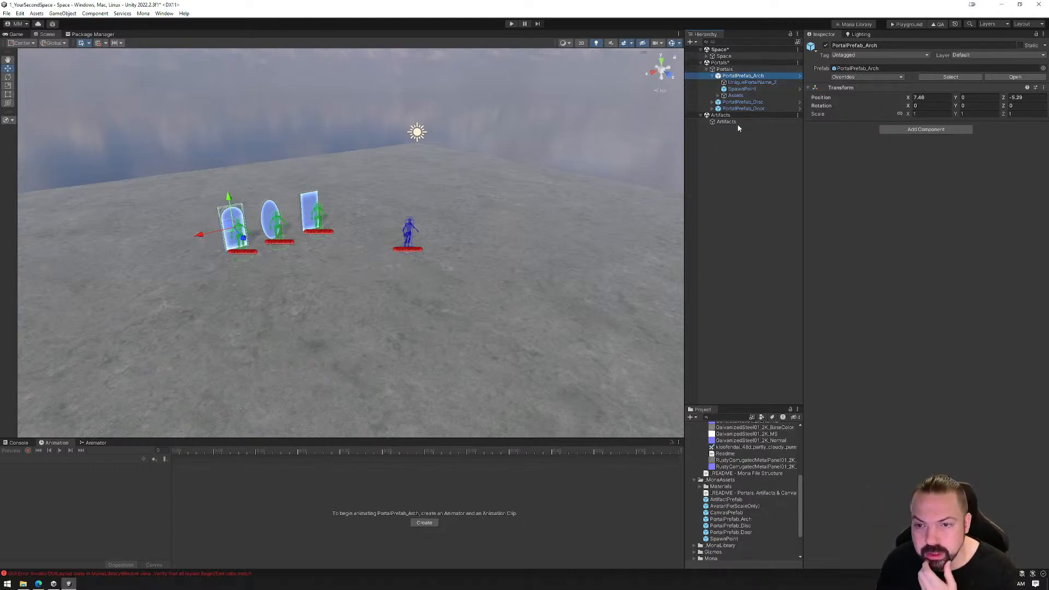
click(739, 76)
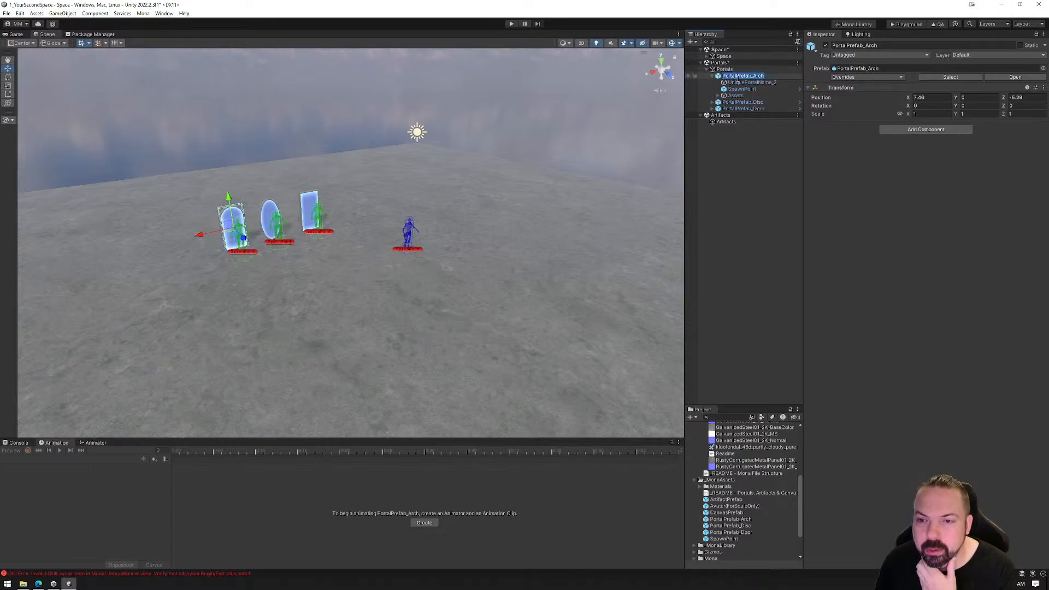
click(723, 70)
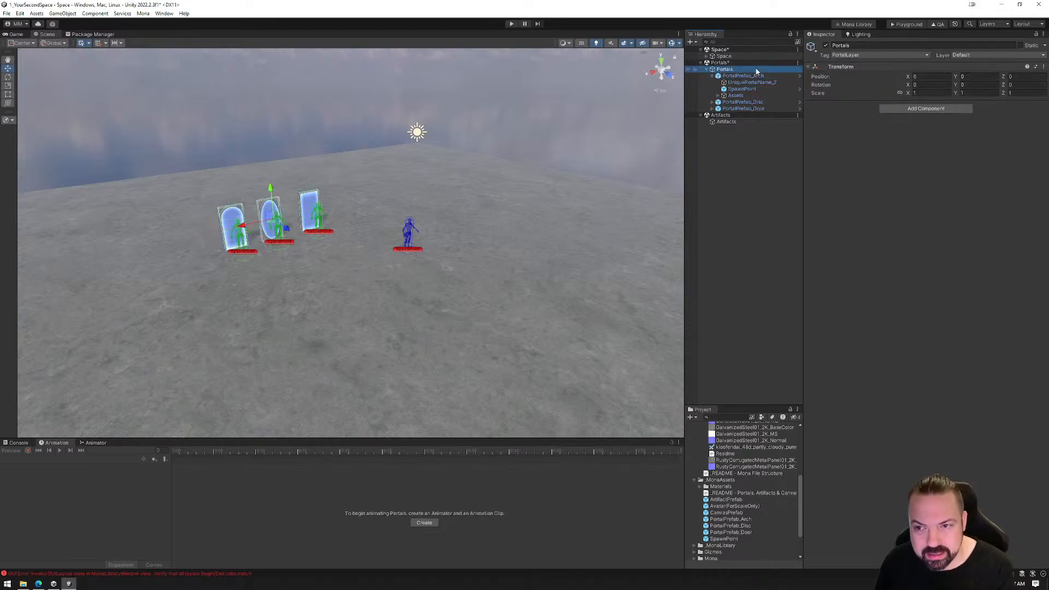
click(713, 76)
click(708, 70)
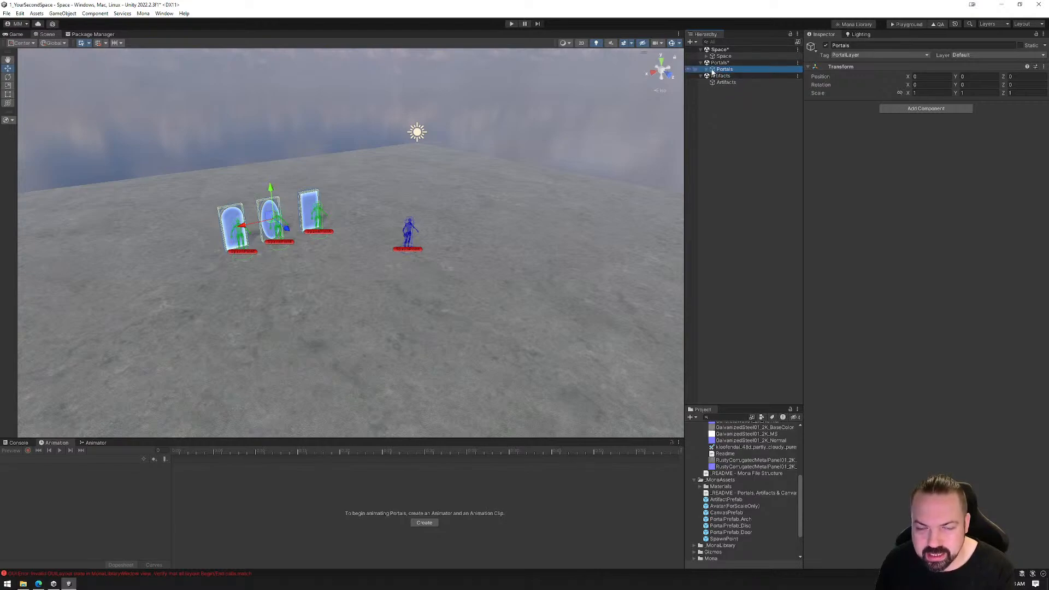
click(708, 70)
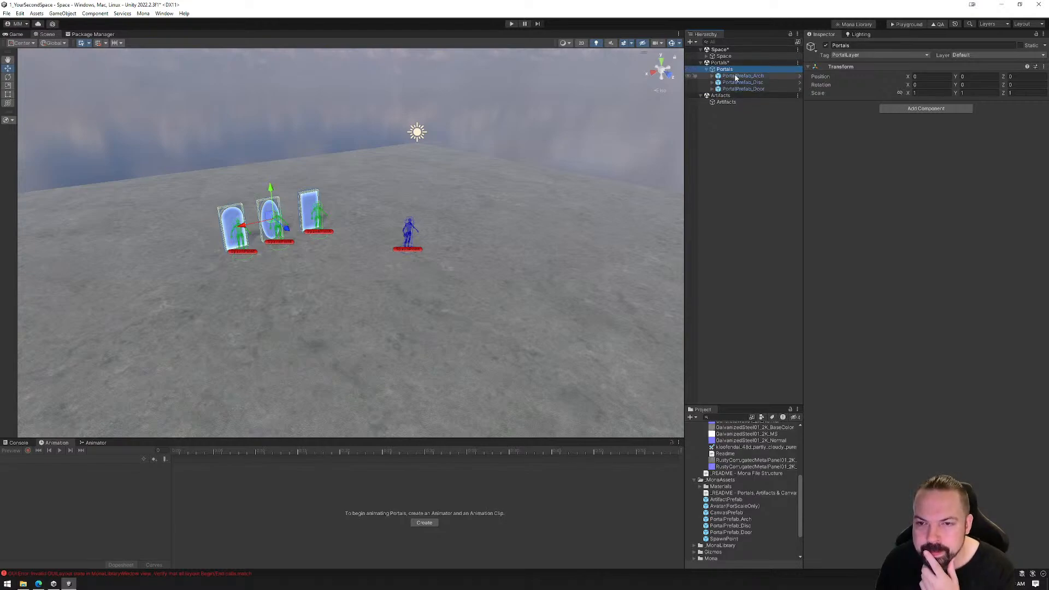
click(736, 77)
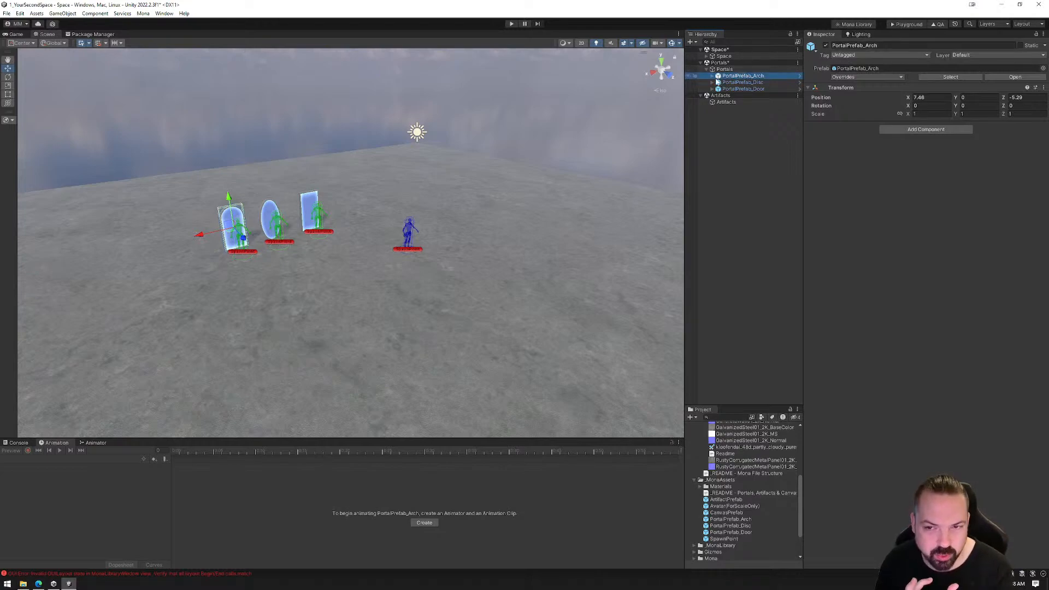
click(713, 77)
click(736, 83)
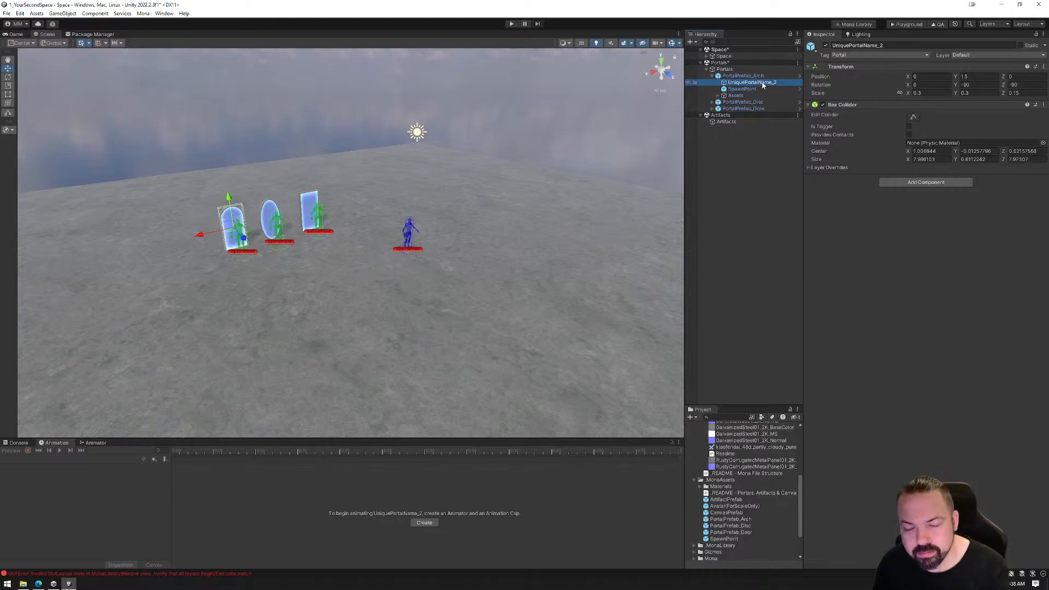
Rename the portal object inside PortalPrefab_Disc as UniquePortalName_2, duplicating the name used in PortalPrefab_Arch
click(713, 102)
click(768, 109)
click(769, 111)
click(781, 108)
key(BackSpace)
text(2)
key(Return)
Select the Arch's portal object, then view and close Mona's Quality Assurance report on the portal names
click(764, 83)
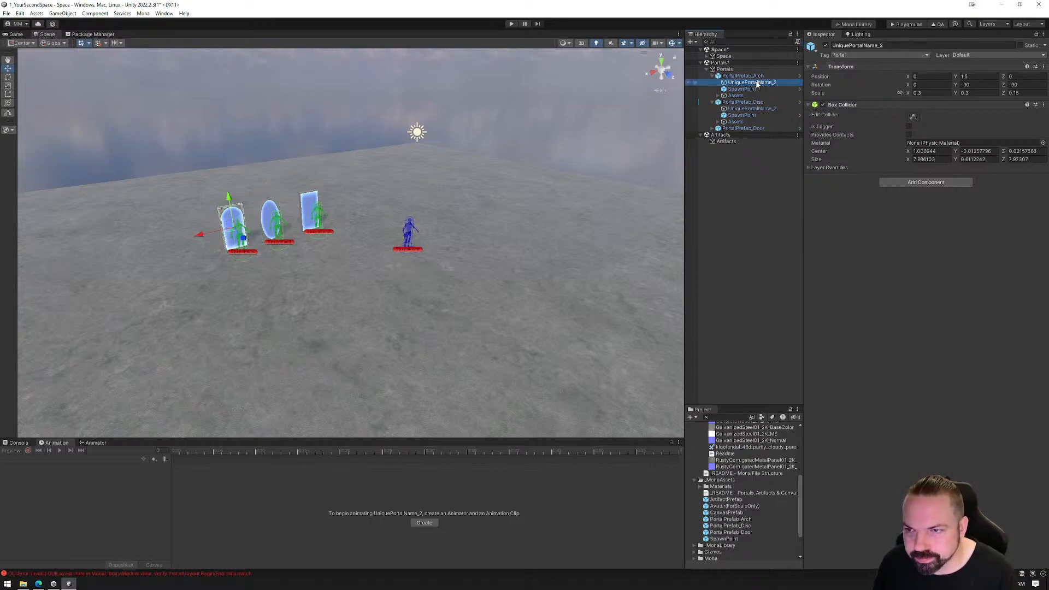
click(939, 24)
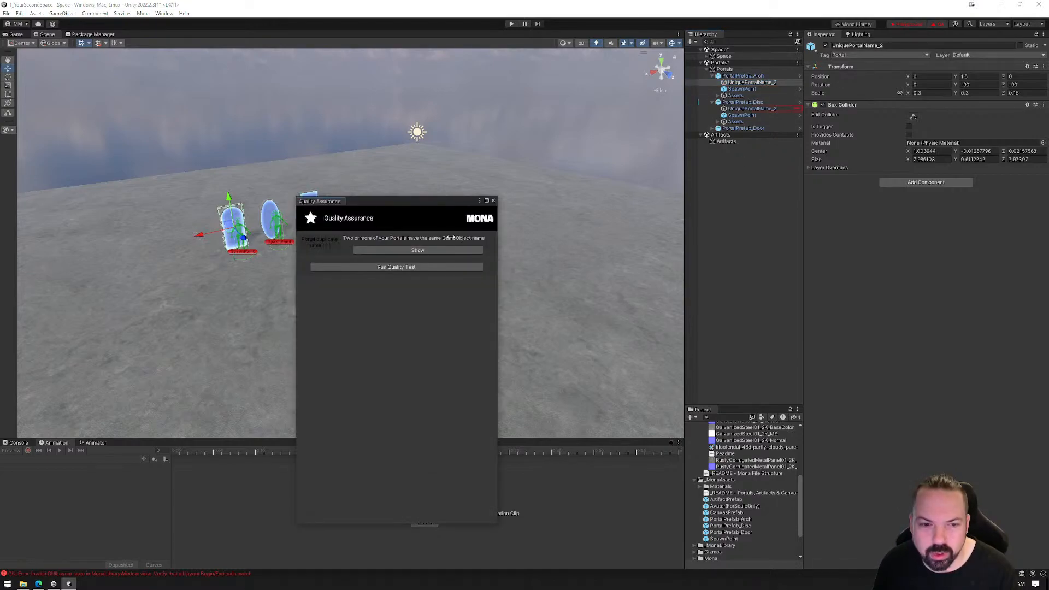
click(493, 201)
Rename the portal object inside PortalPrefab_Disc as UniquePortalName_3 and compare it with the Door and Arch portal objects
click(778, 109)
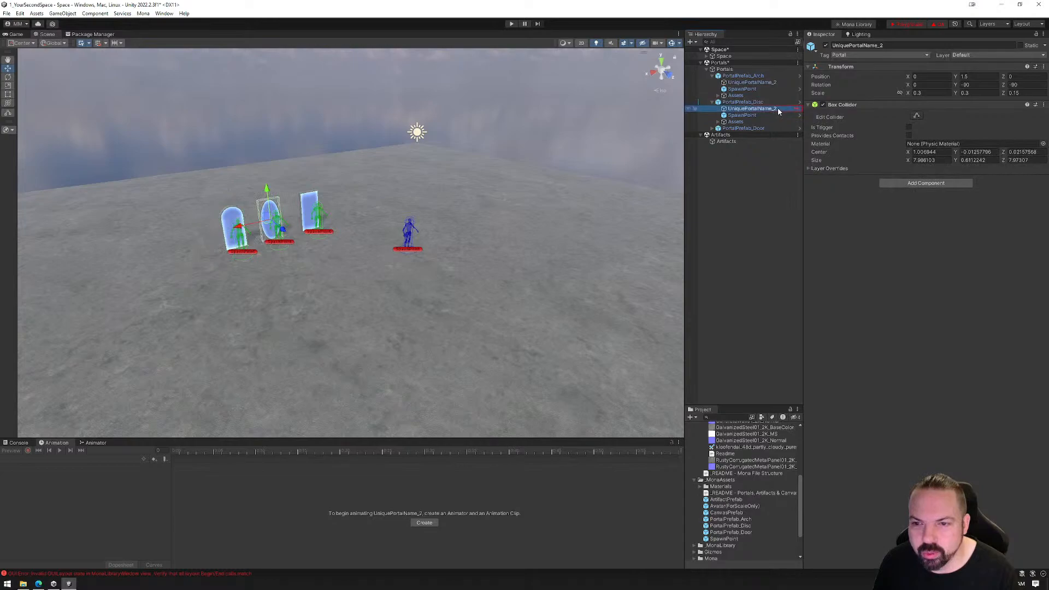
click(775, 109)
click(776, 109)
key(BackSpace)
text(3)
key(Return)
click(719, 128)
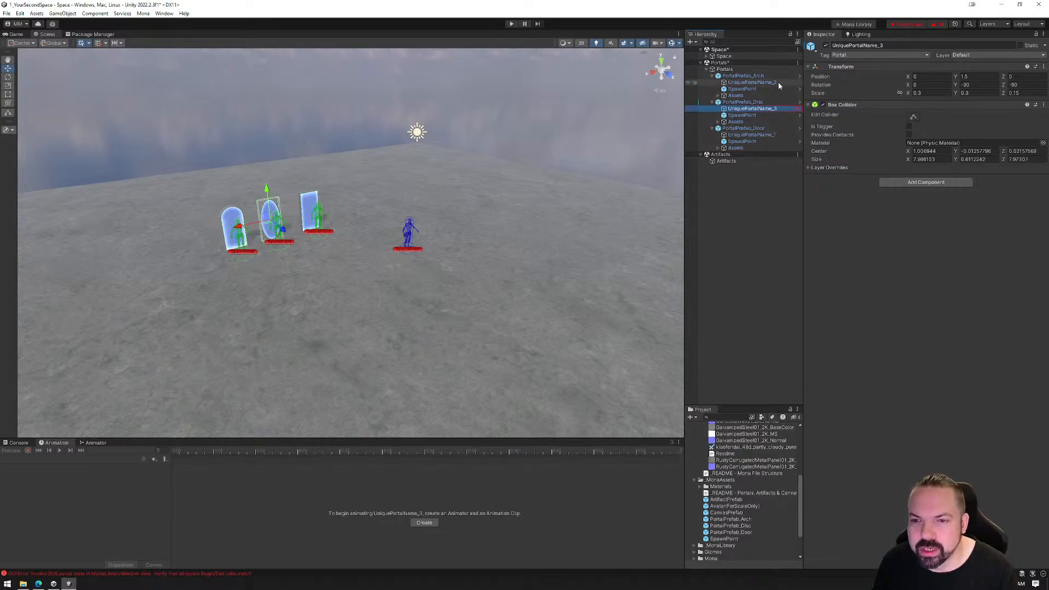
click(754, 82)
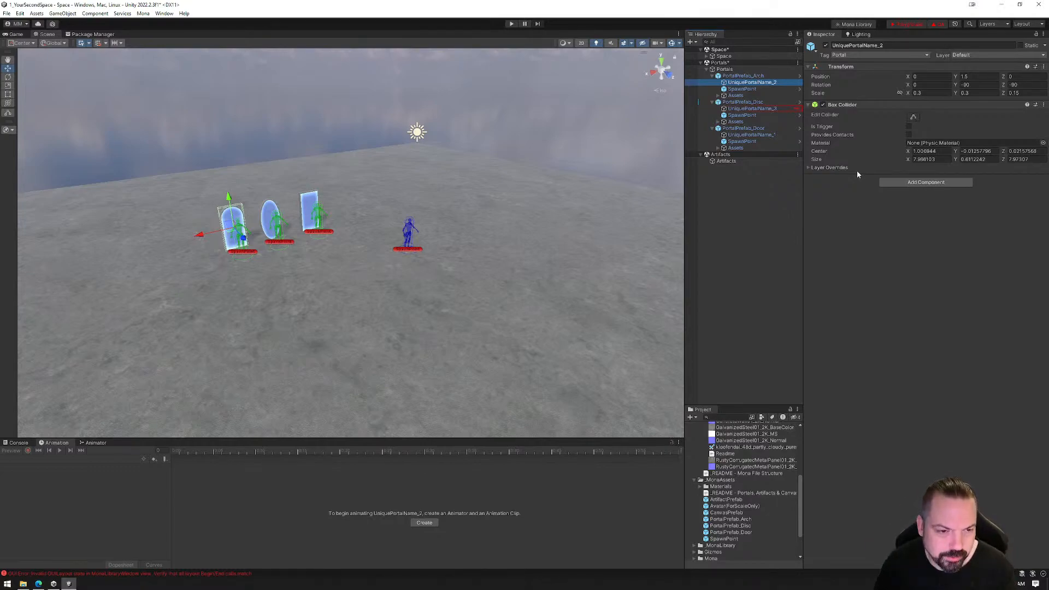
Edit the box collider of UniquePortalName_2 in PortalPrefab_Arch, pulling one side in to a Z size of about 7.87
right_drag(242, 275, 150, 268)
scroll(532, 247, up, 3)
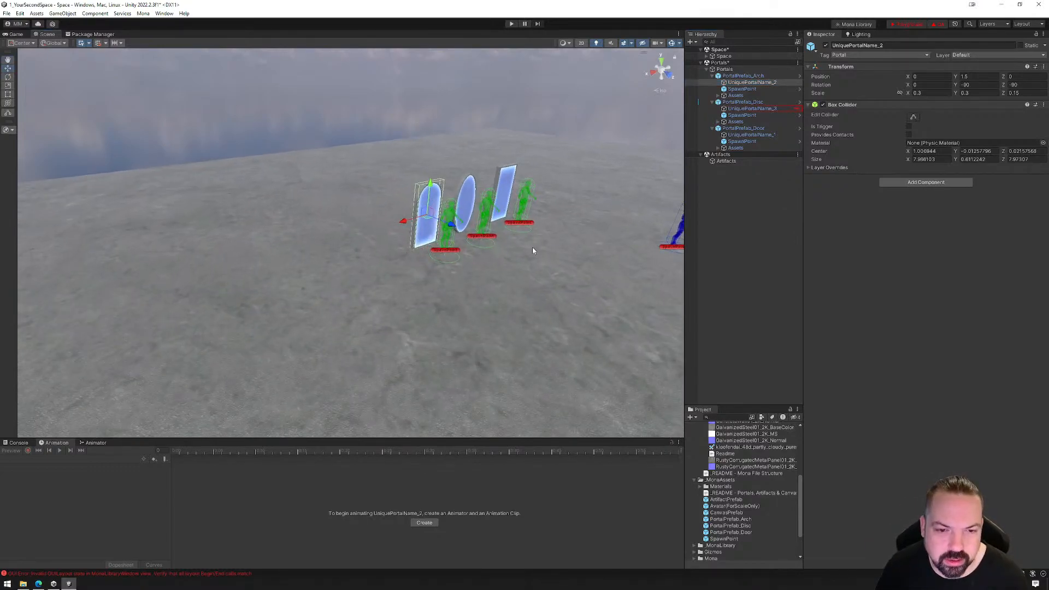
right_drag(634, 257, 558, 261)
key(f)
click(913, 117)
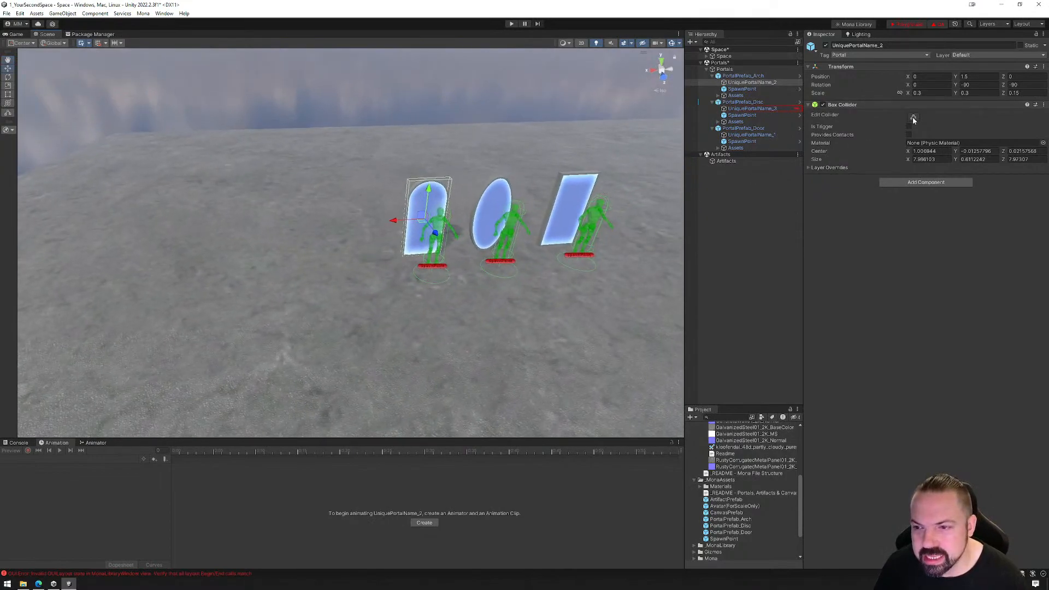
mouse_move(407, 222)
mouse_down()
mouse_move(256, 248)
mouse_move(252, 234)
mouse_move(406, 221)
mouse_up()
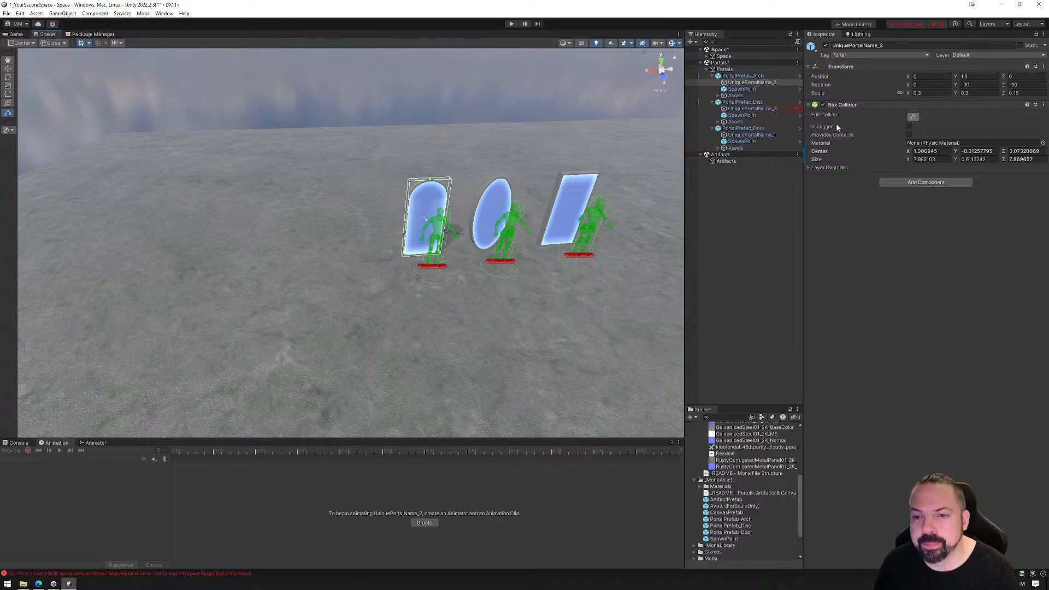
Add a Box Collider to the Portals_Disc mesh inside PortalPrefab_Disc's Assets and enable collider editing
click(719, 122)
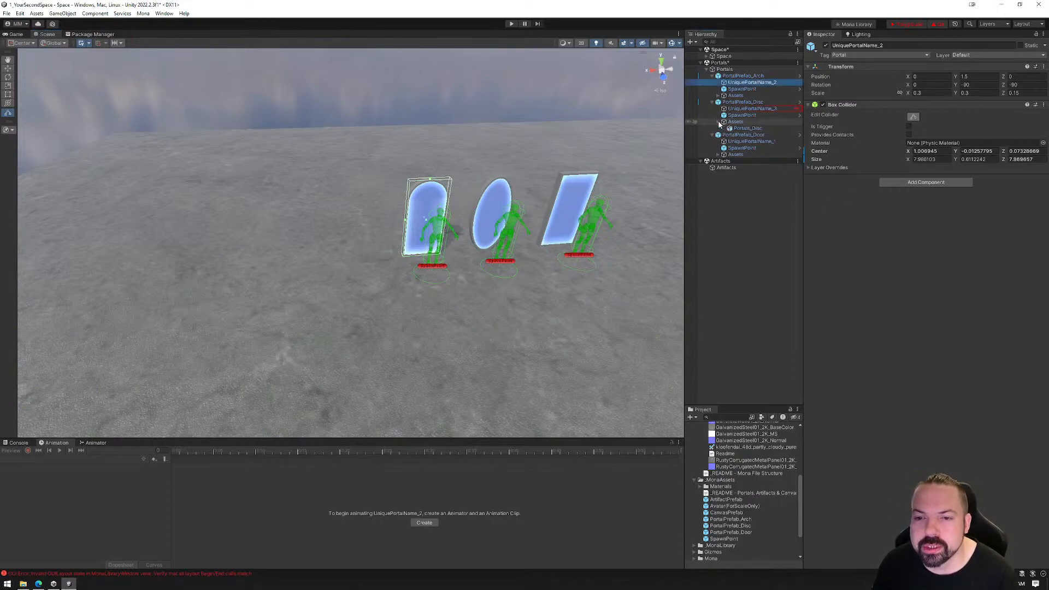
click(754, 129)
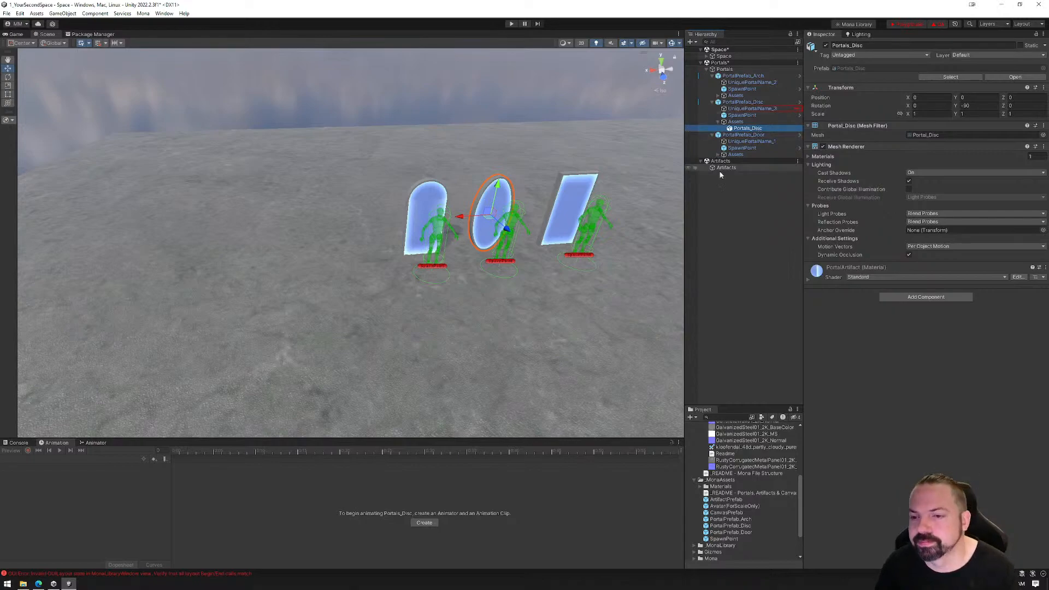
click(924, 298)
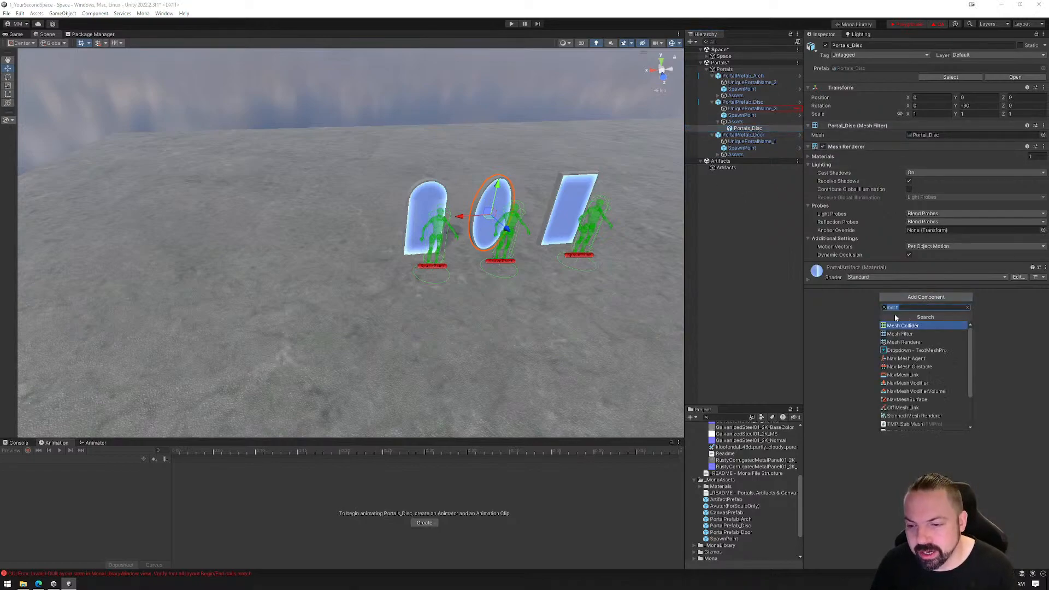
text(box)
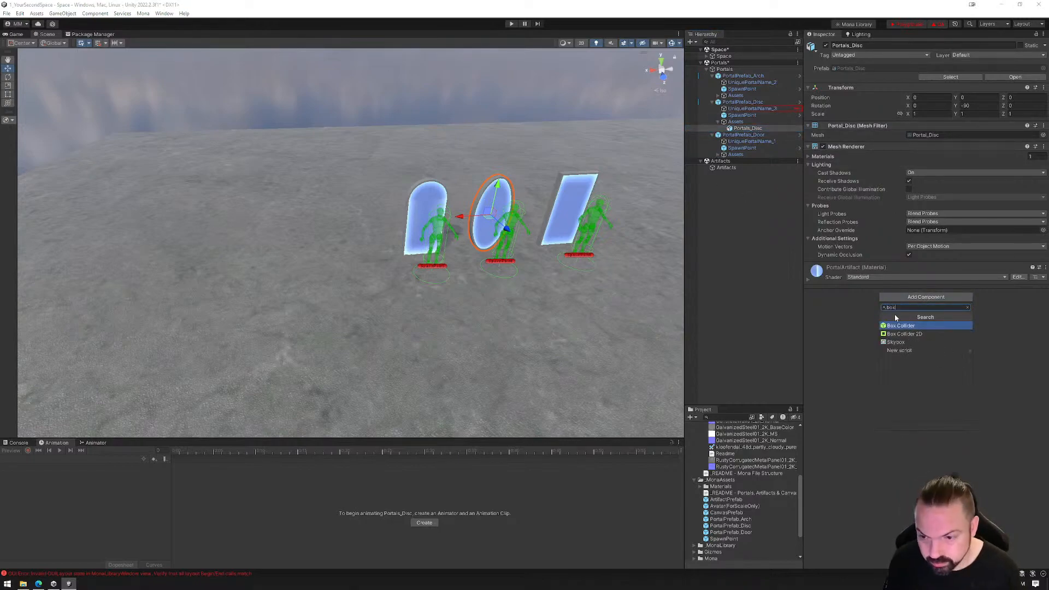
key(Return)
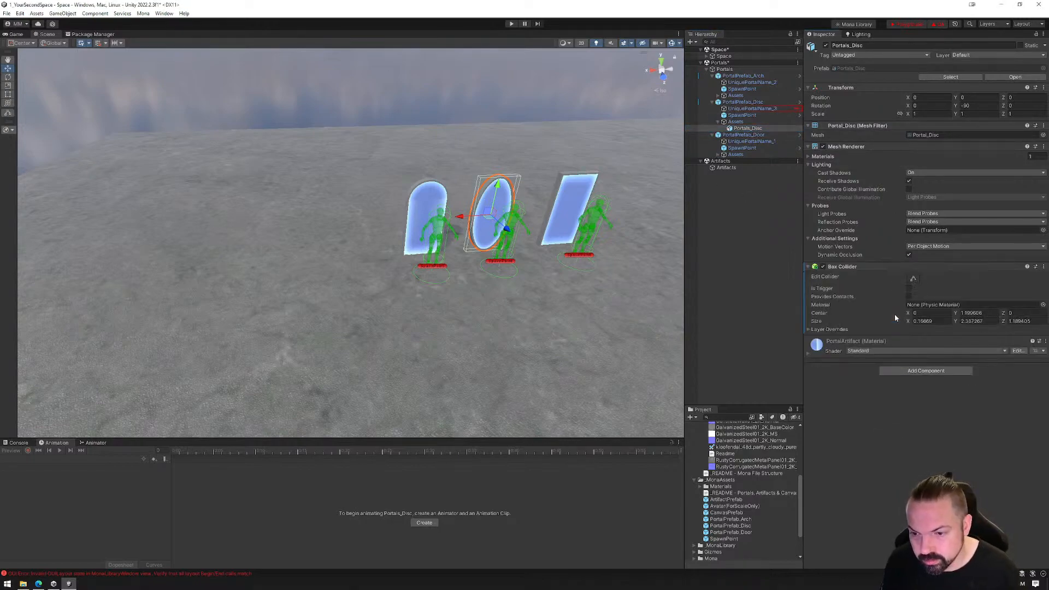
click(914, 279)
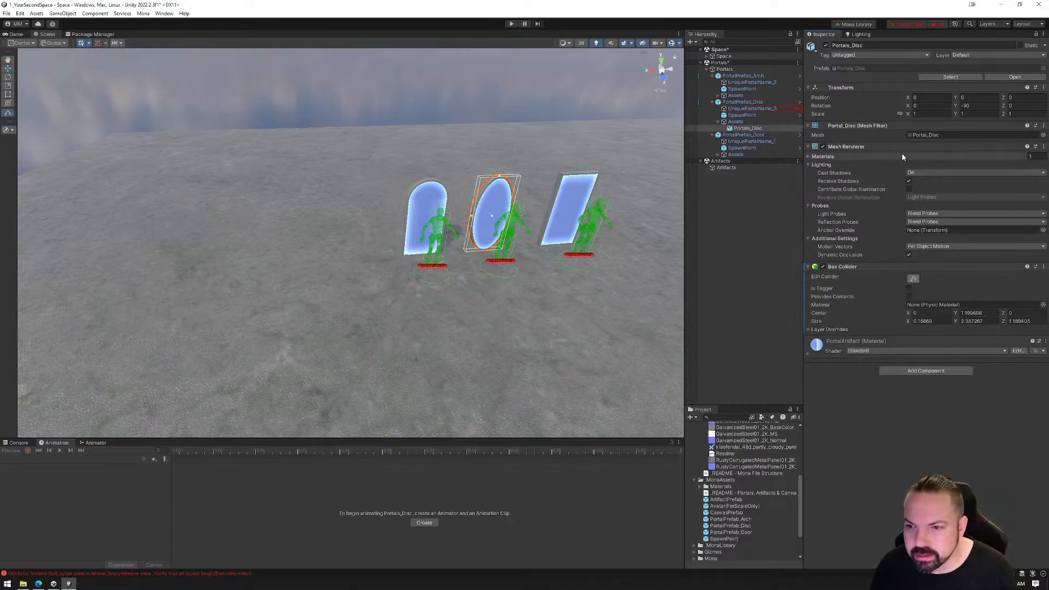
Compare with the collider on UniquePortalName_3 and remove the Box Collider from the Portals_Disc mesh
click(755, 108)
click(755, 103)
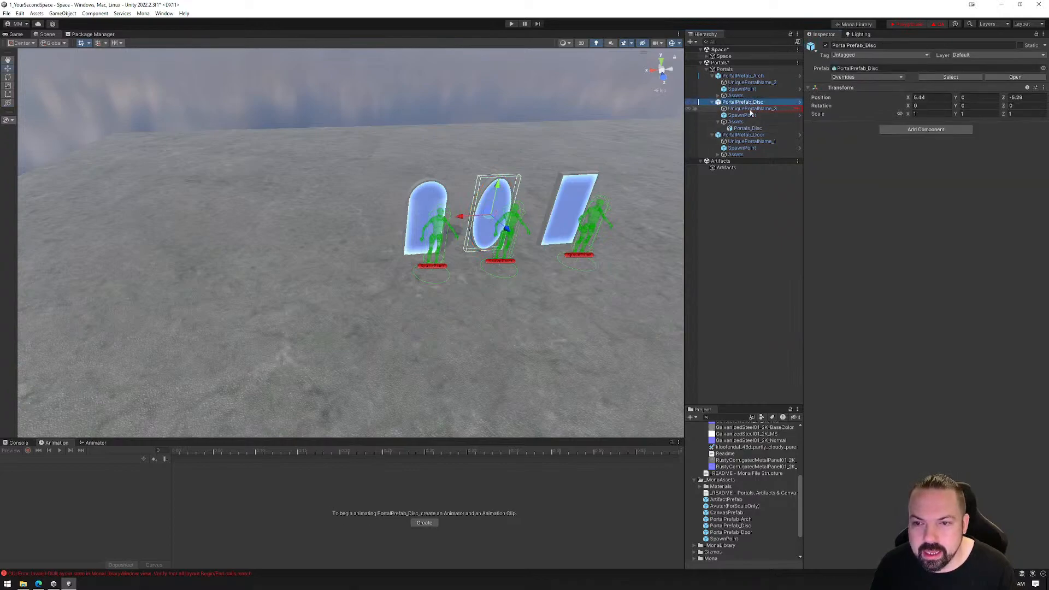
click(753, 109)
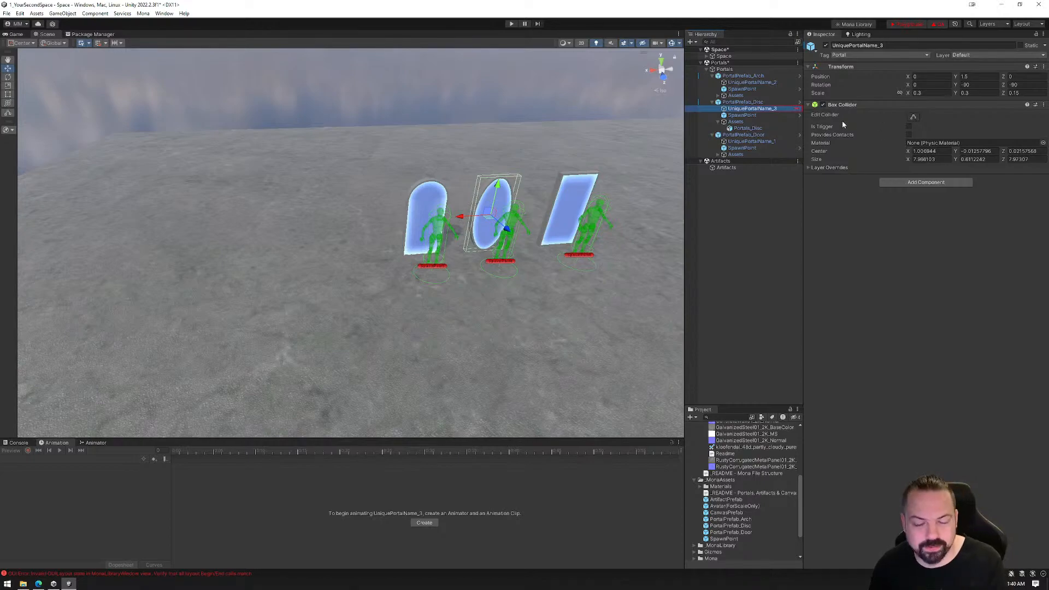
click(748, 128)
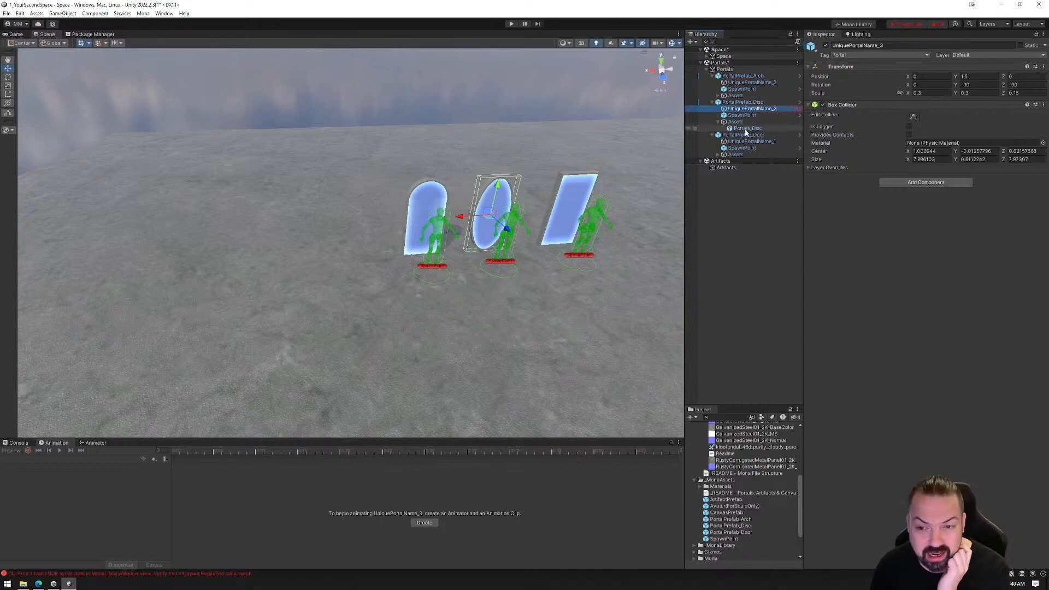
right_click(910, 267)
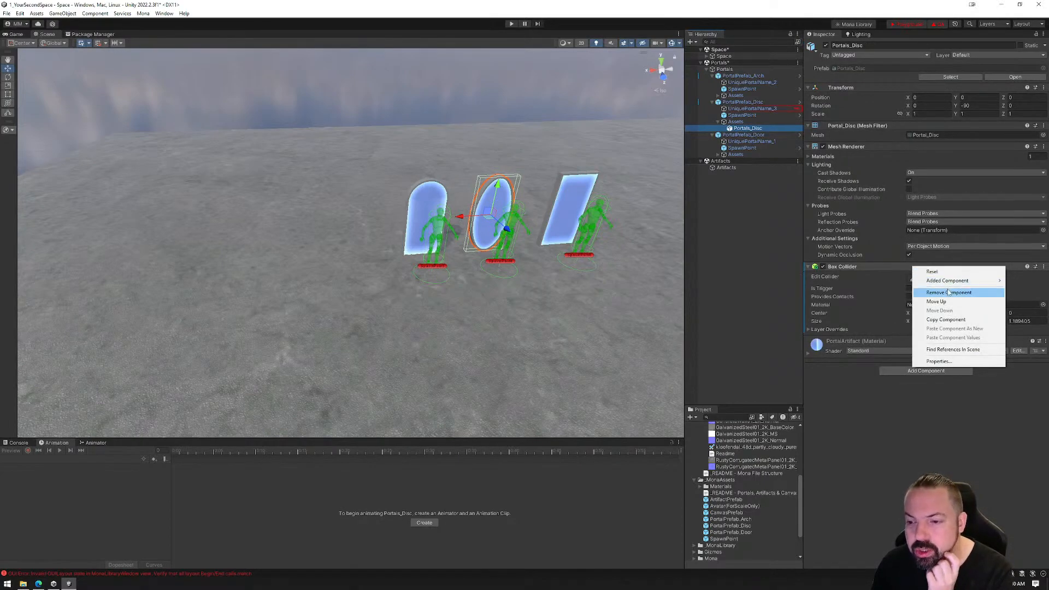
click(929, 293)
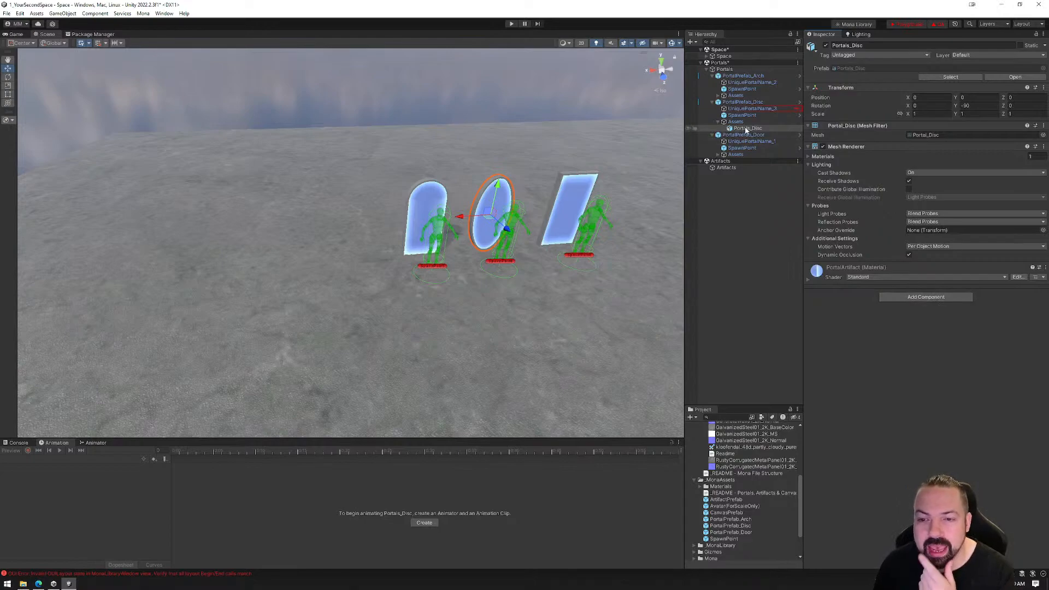
Select UniquePortalName_3, then view and close Mona's Quality Assurance report
click(747, 110)
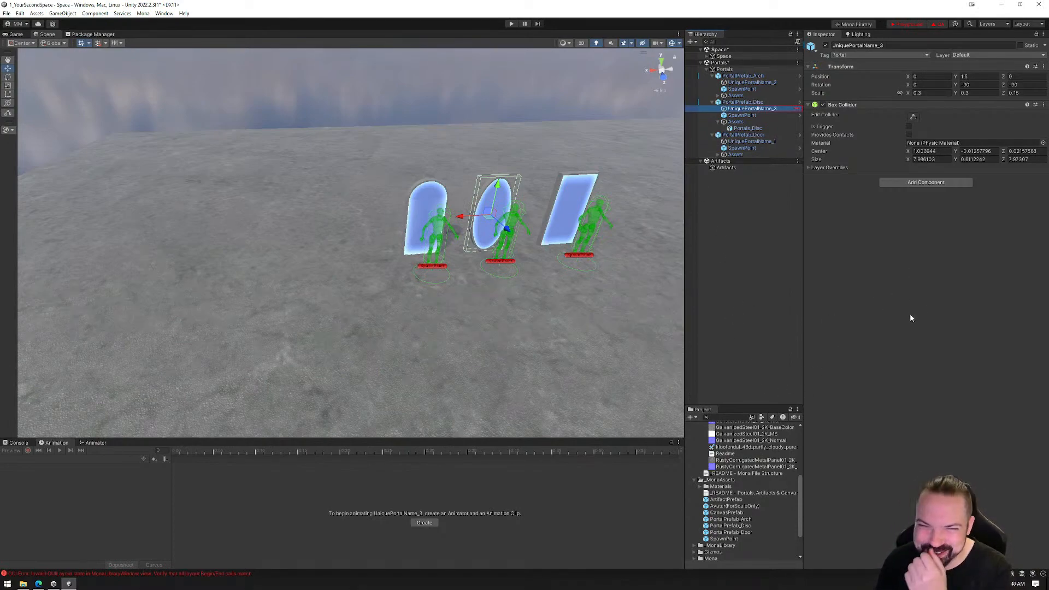
click(939, 25)
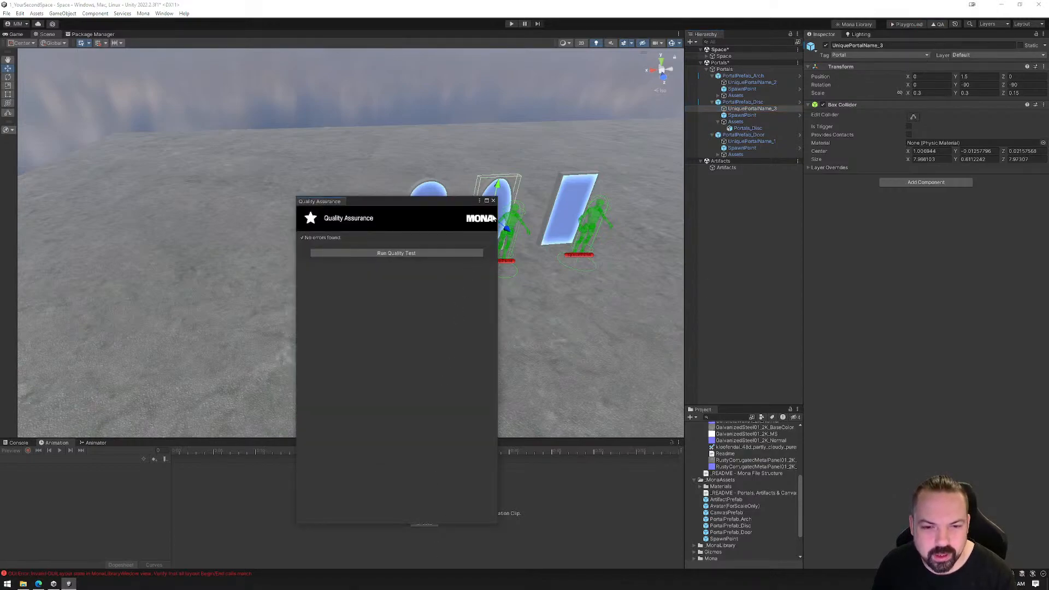
click(493, 201)
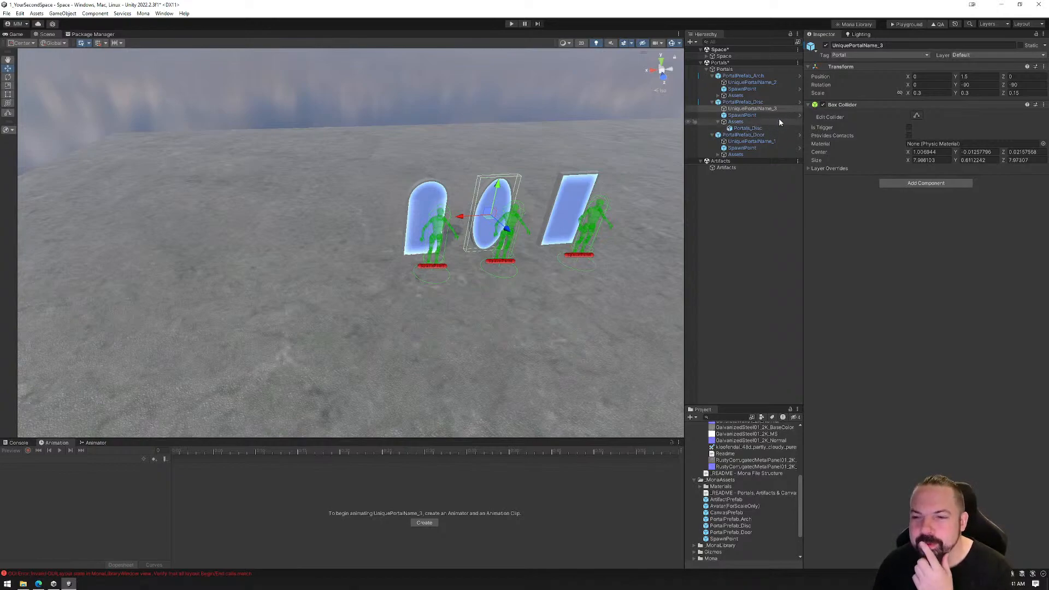
Inspect the Portals_Disc mesh under Assets, then collapse the three portal prefabs and the Portals object
click(743, 129)
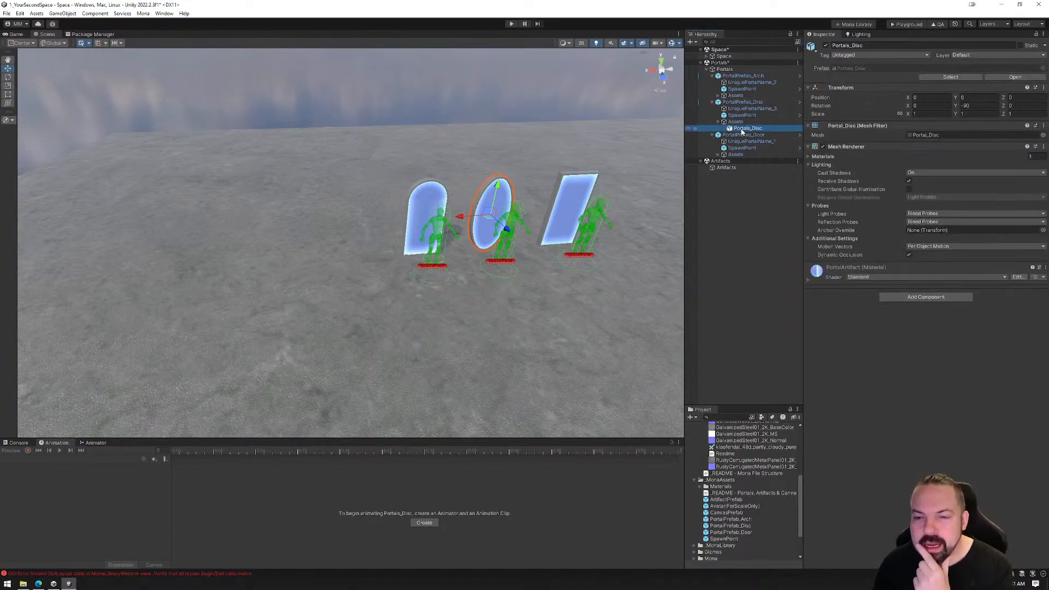
click(738, 123)
click(736, 130)
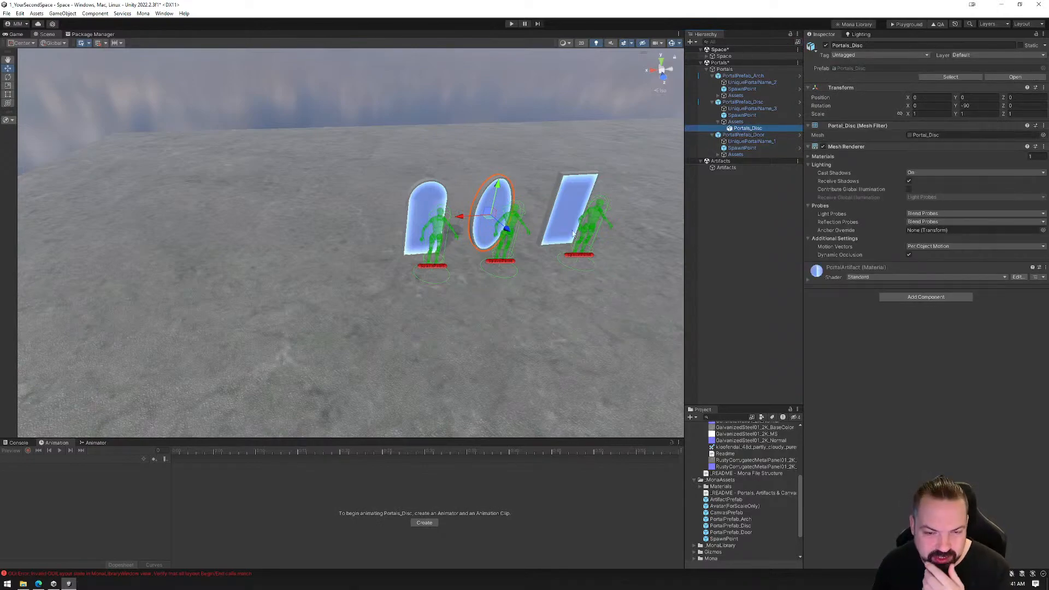
click(715, 102)
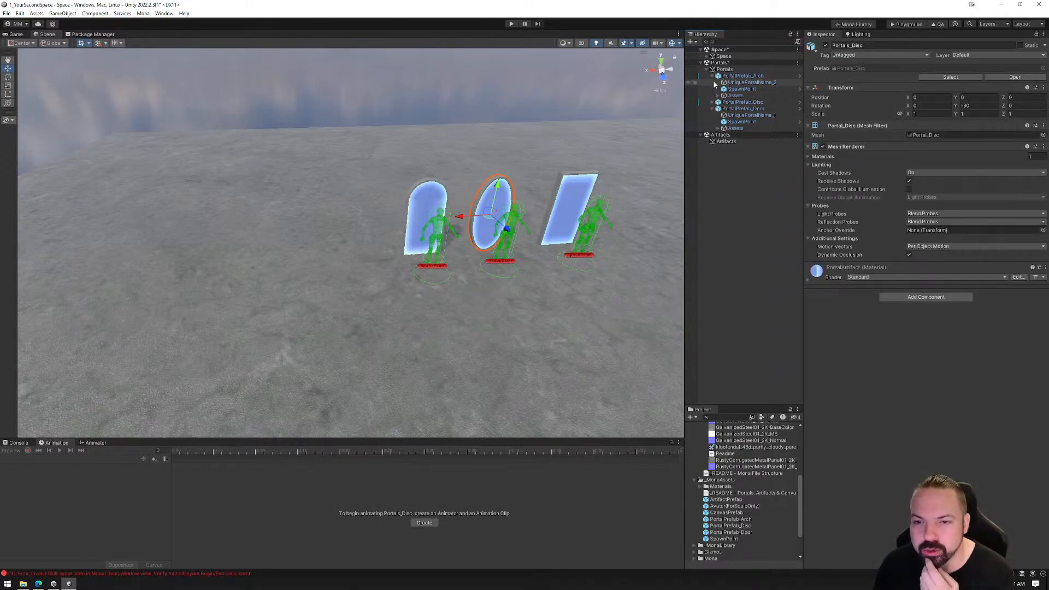
click(713, 75)
click(713, 90)
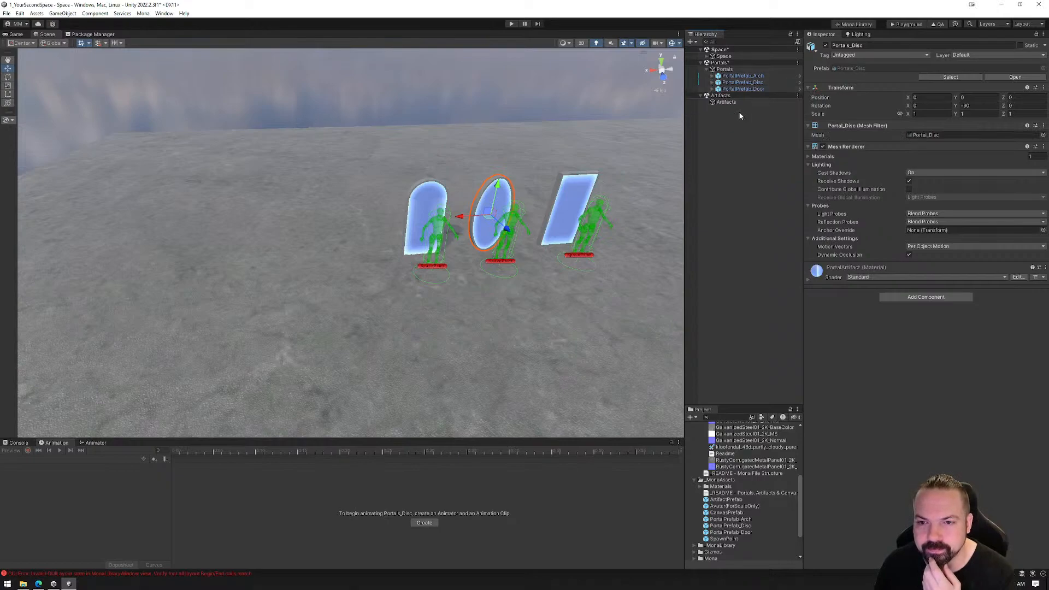
click(708, 70)
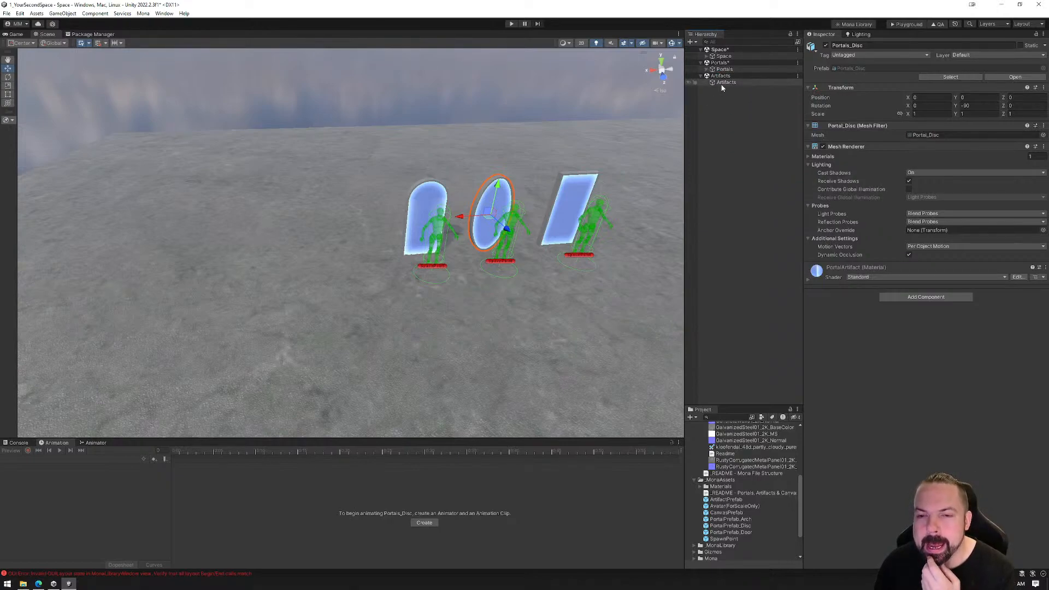
Add ArtifactPrefab under the Artifacts object and move it beside the door portal, to about X 0.97, Z -4.8
click(727, 82)
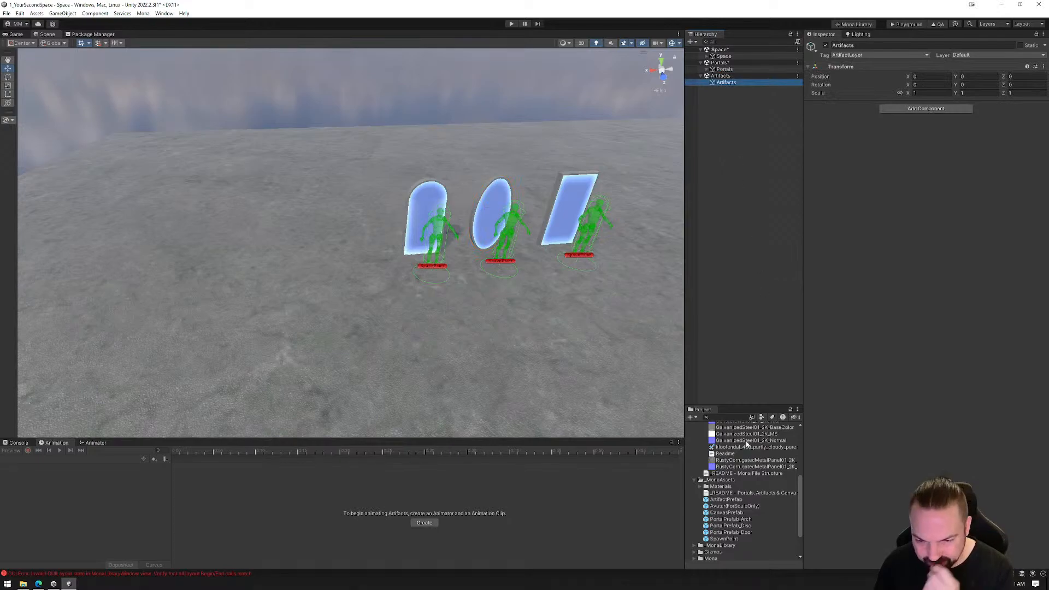
drag(730, 500, 726, 86)
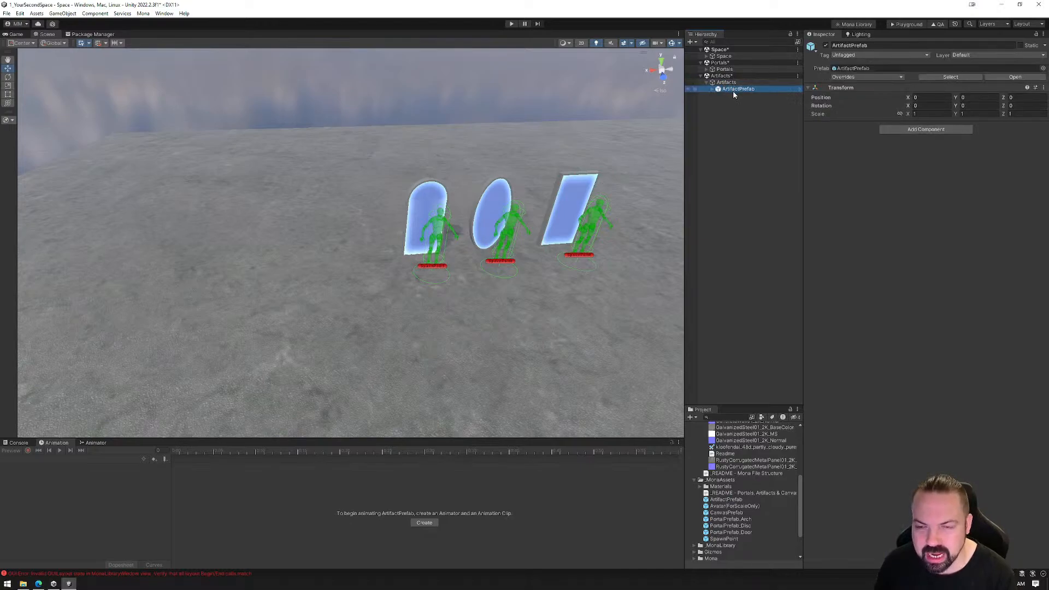
click(713, 89)
scroll(542, 251, down, 3)
middle_drag(542, 250, 500, 225)
drag(544, 283, 489, 216)
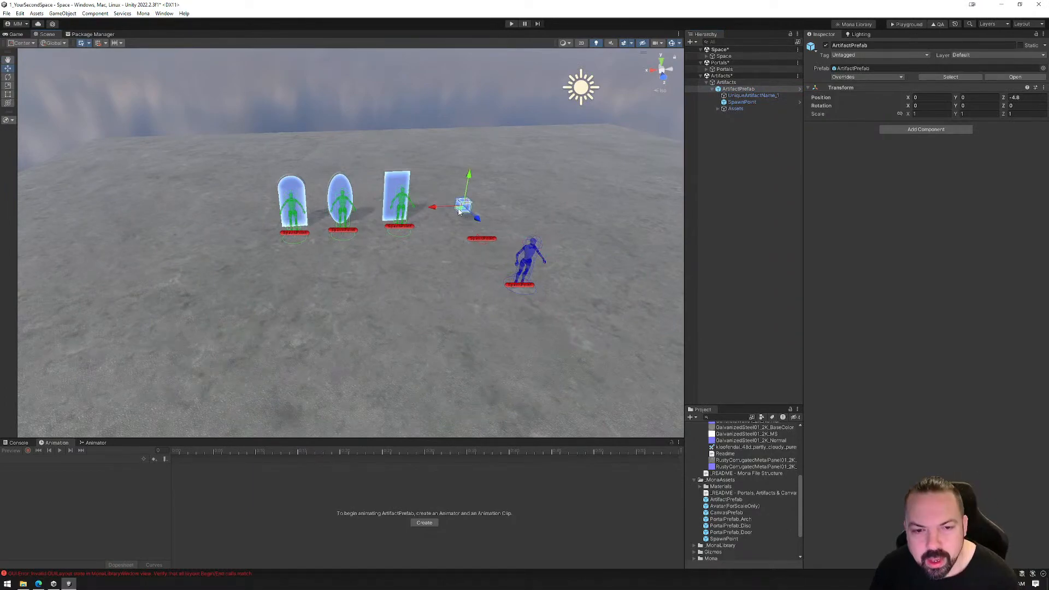
drag(440, 208, 419, 209)
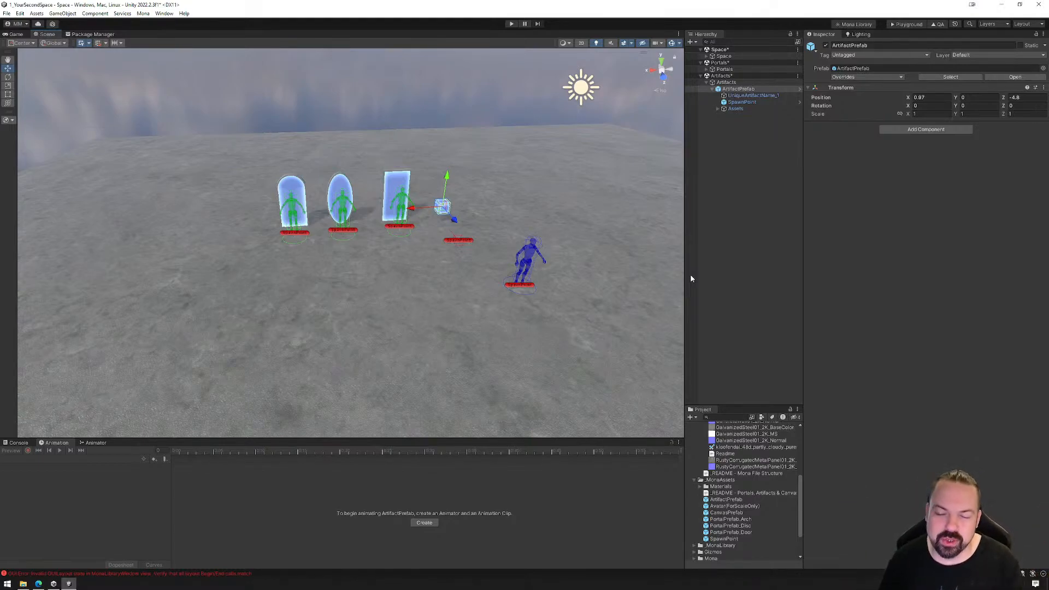
Examine the tags of Artifacts, ArtifactPrefab and UniqueArtifactName_1, along with the artifact's box collider
click(740, 96)
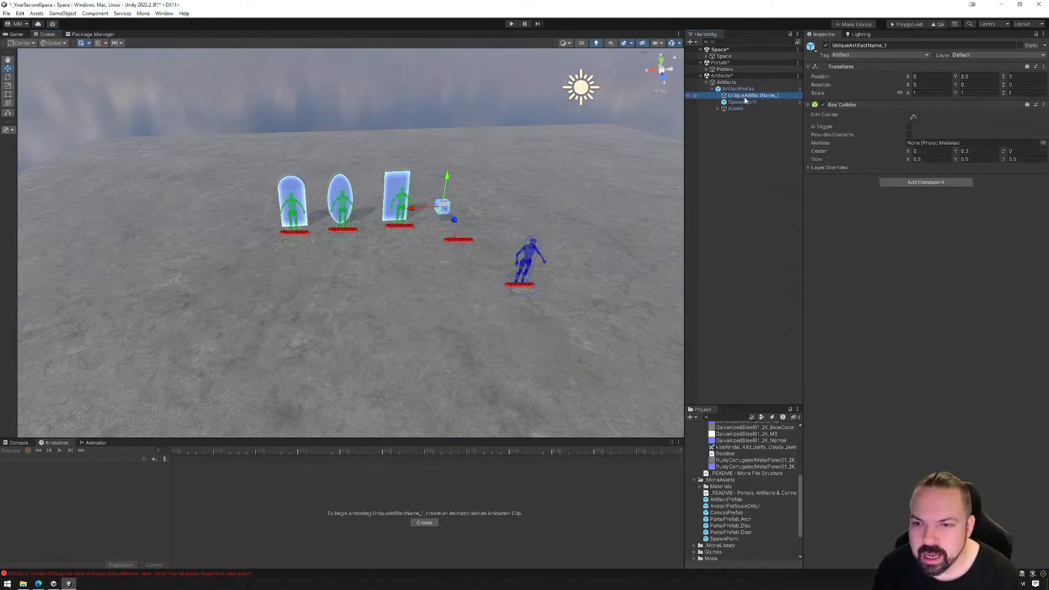
click(727, 82)
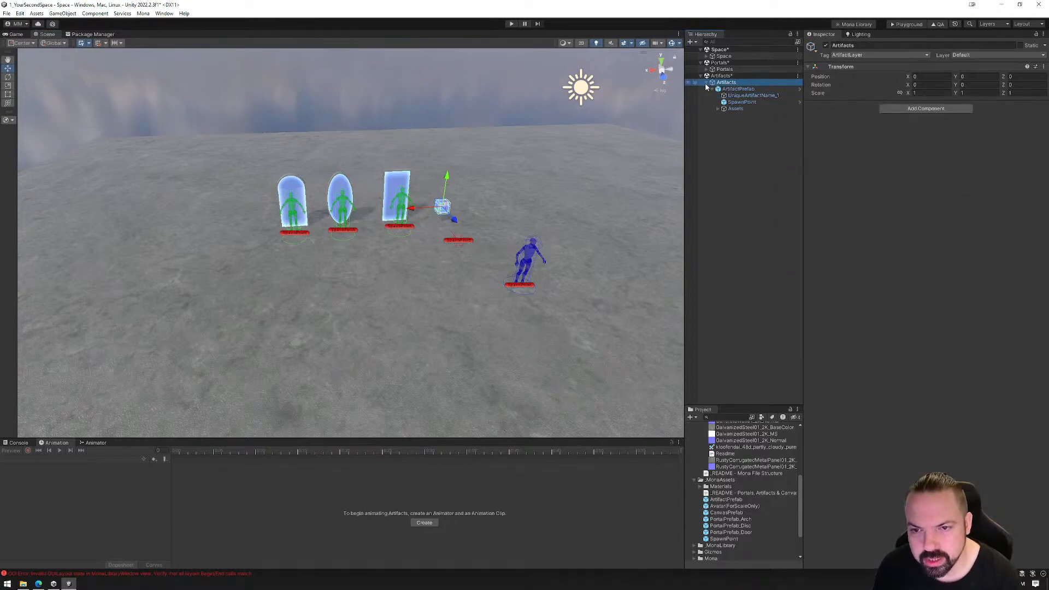
click(747, 89)
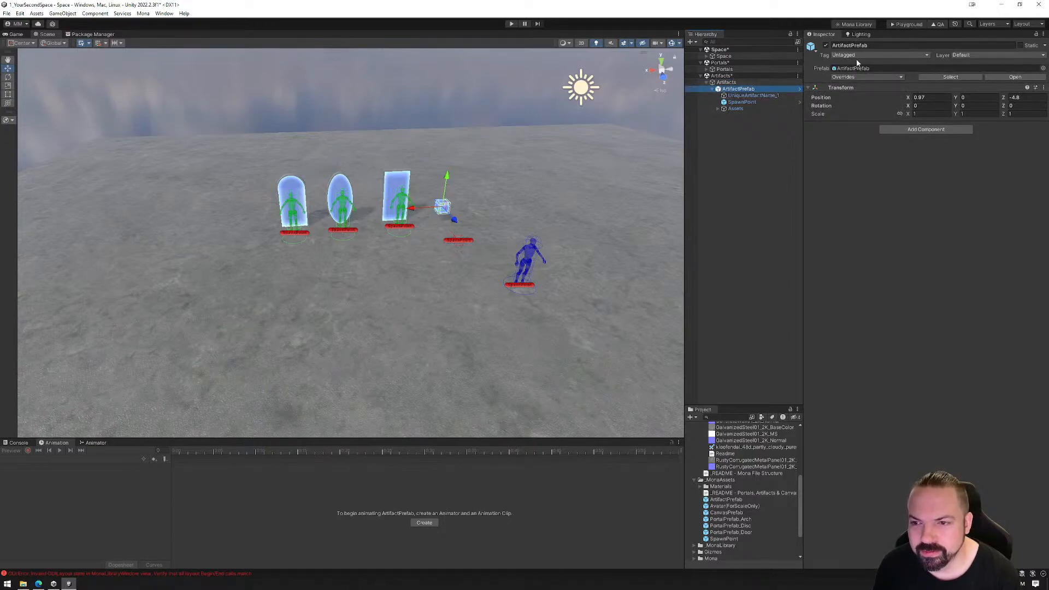
click(747, 96)
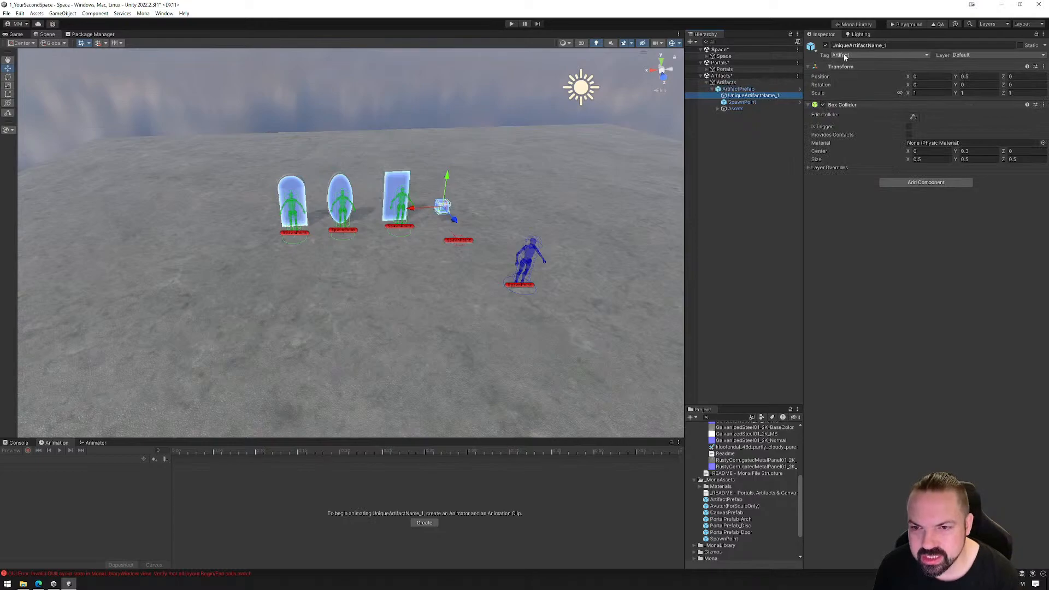
click(754, 96)
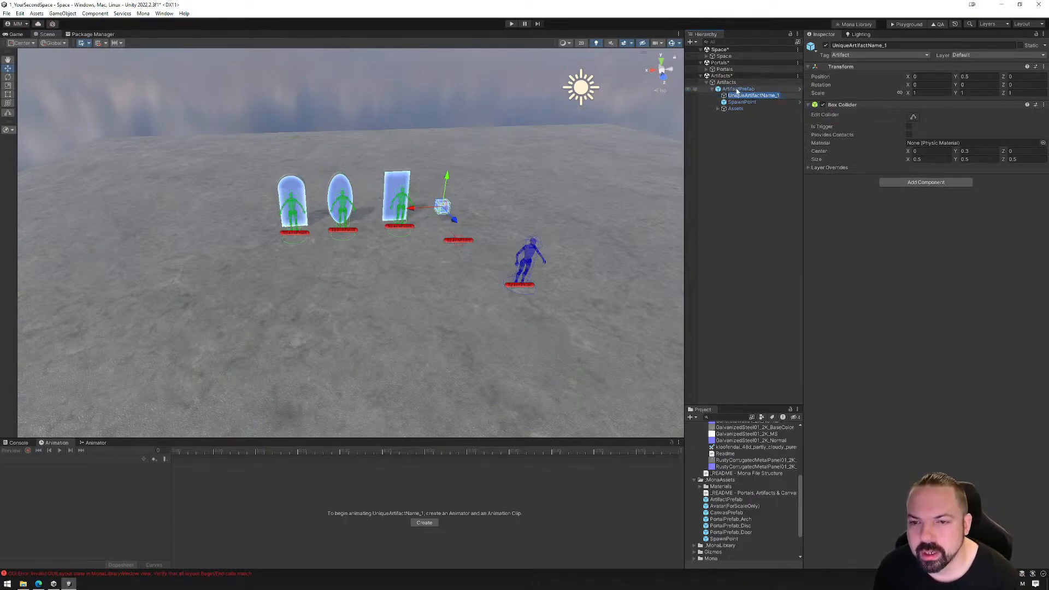
Expand the Portals object and PortalPrefab_Arch to compare their structure with ArtifactPrefab, then collapse PortalPrefab_Arch
click(709, 70)
click(709, 69)
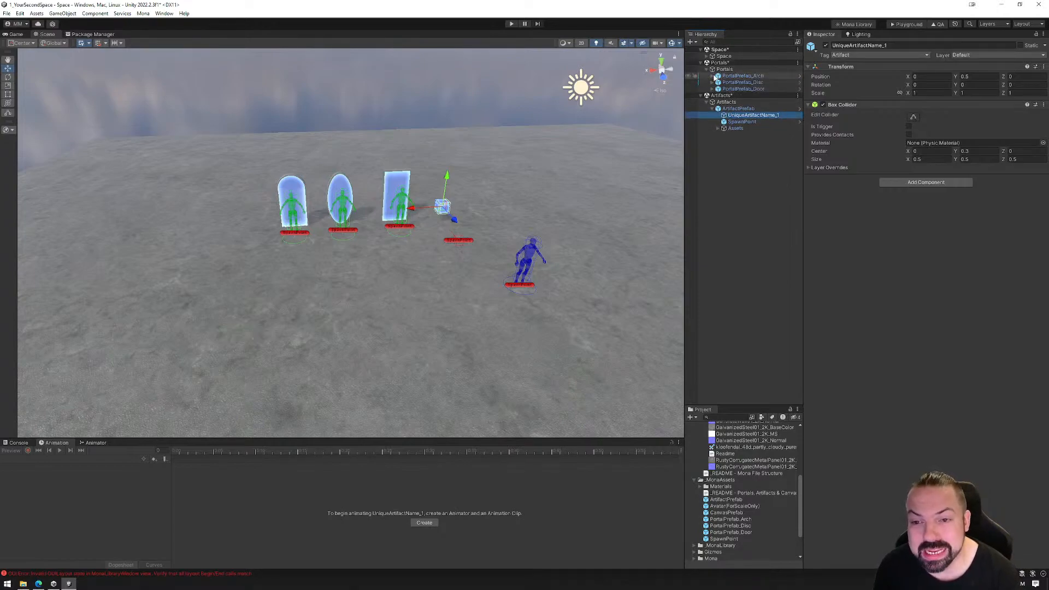
click(714, 76)
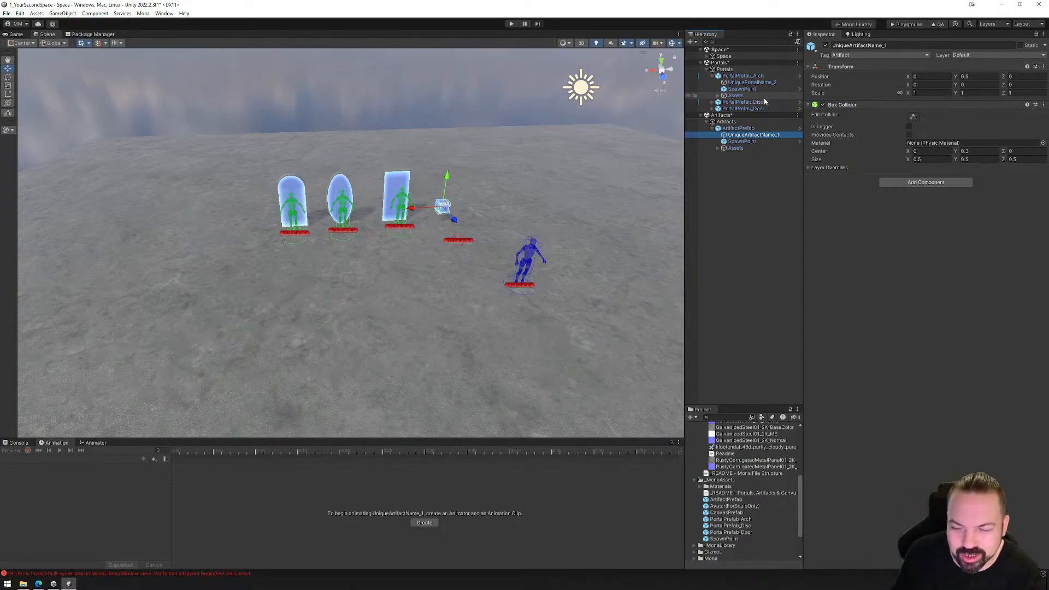
click(713, 76)
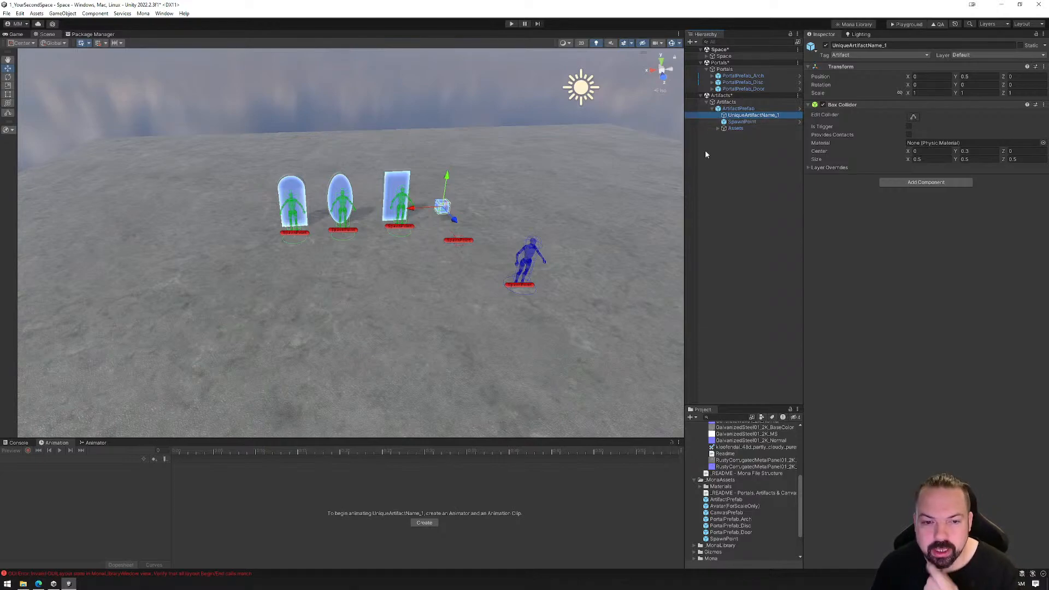
Examine the artifact cube in the scene from several angles, along with its Artifact_01 mesh under Assets
key(f)
scroll(356, 286, down, 3)
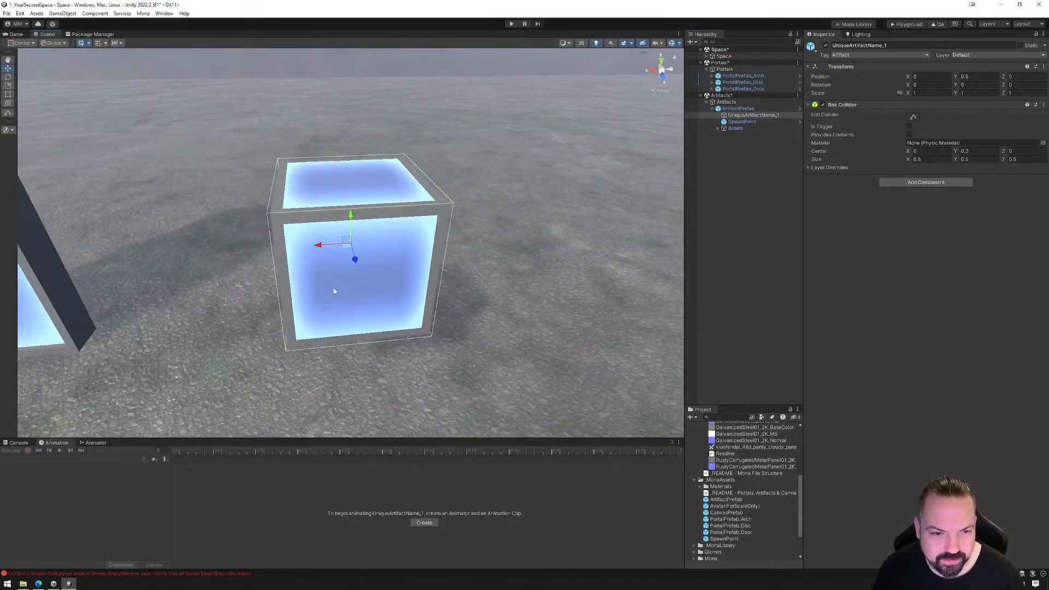
right_drag(356, 286, 351, 322)
middle_drag(352, 323, 487, 272)
scroll(488, 272, down, 4)
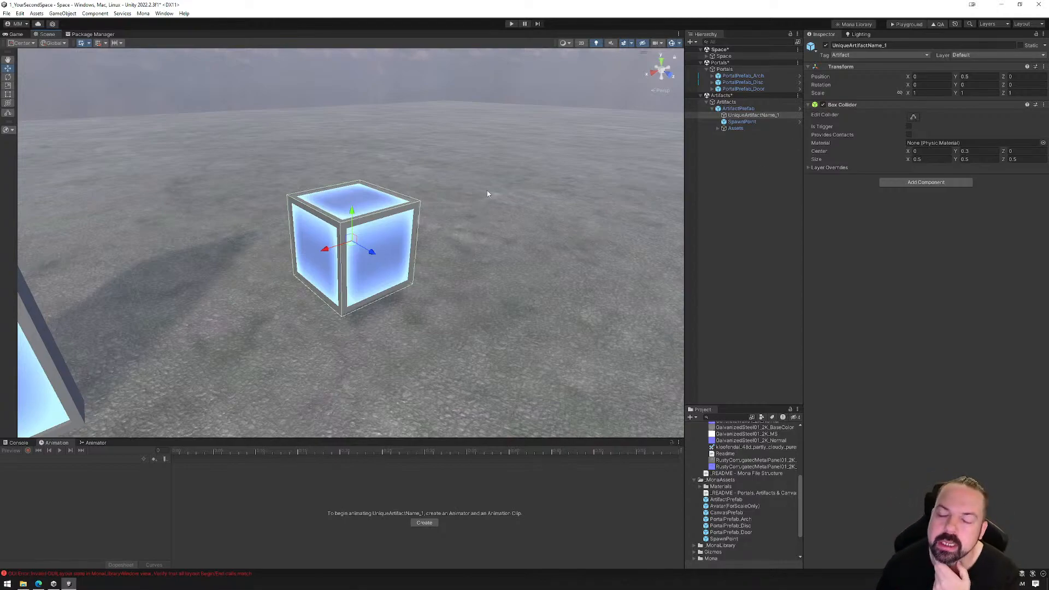
click(719, 129)
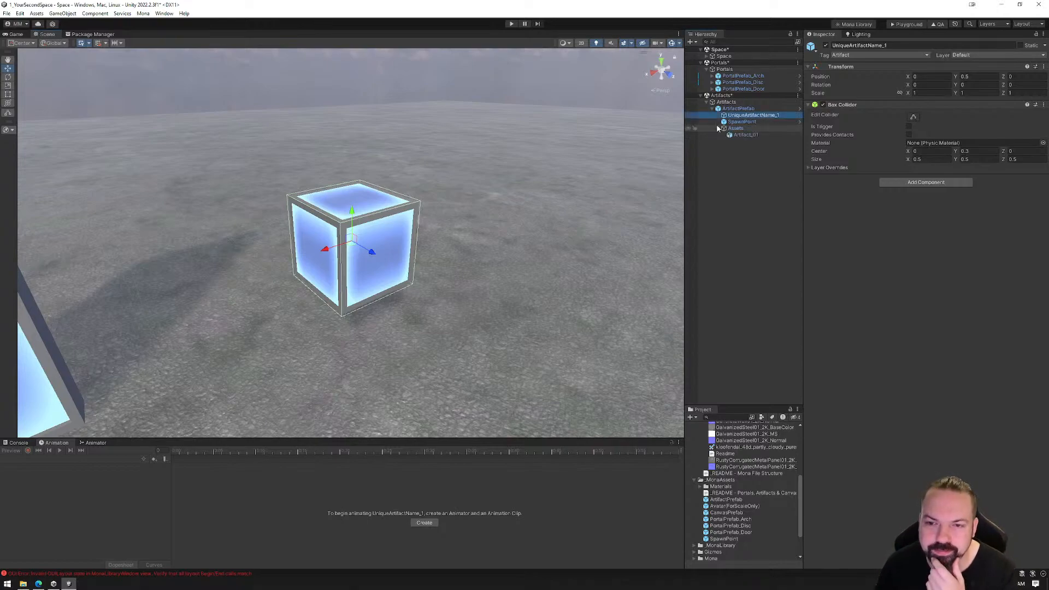
click(742, 135)
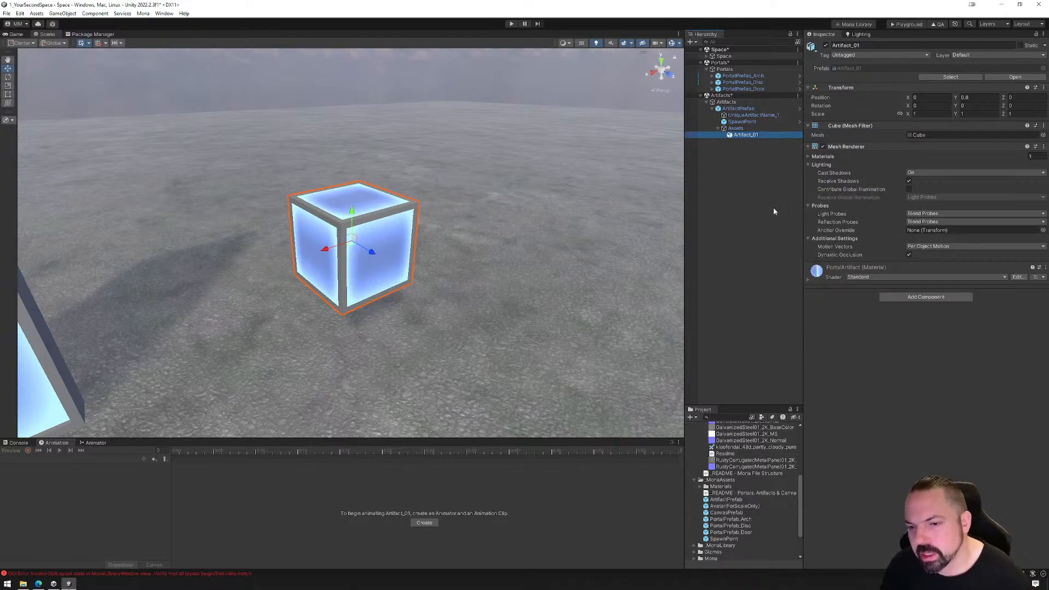
Collapse ArtifactPrefab and delete it from the Artifacts object
click(714, 109)
click(735, 109)
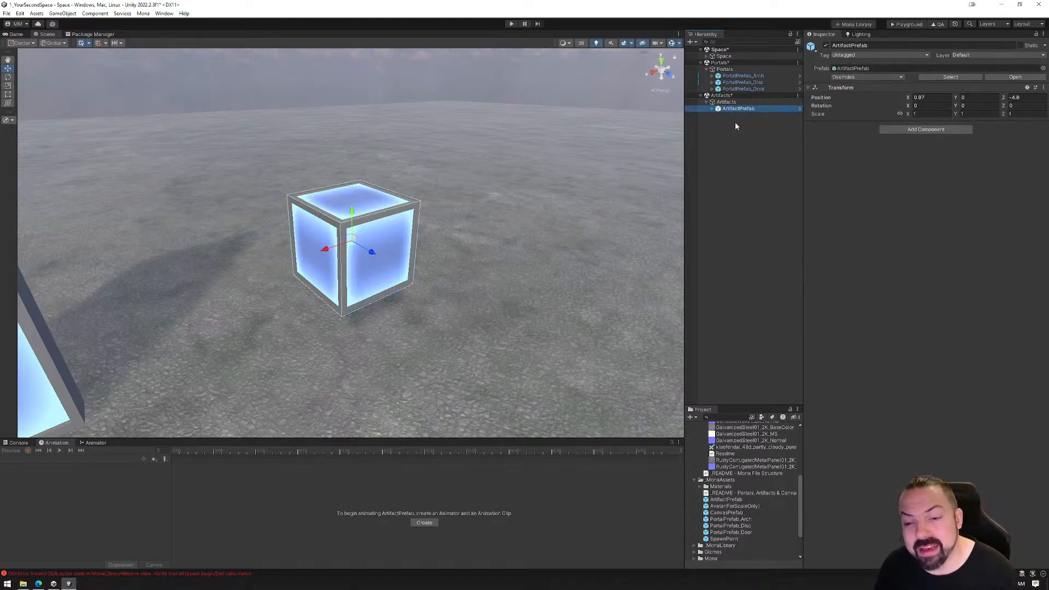
key(Delete)
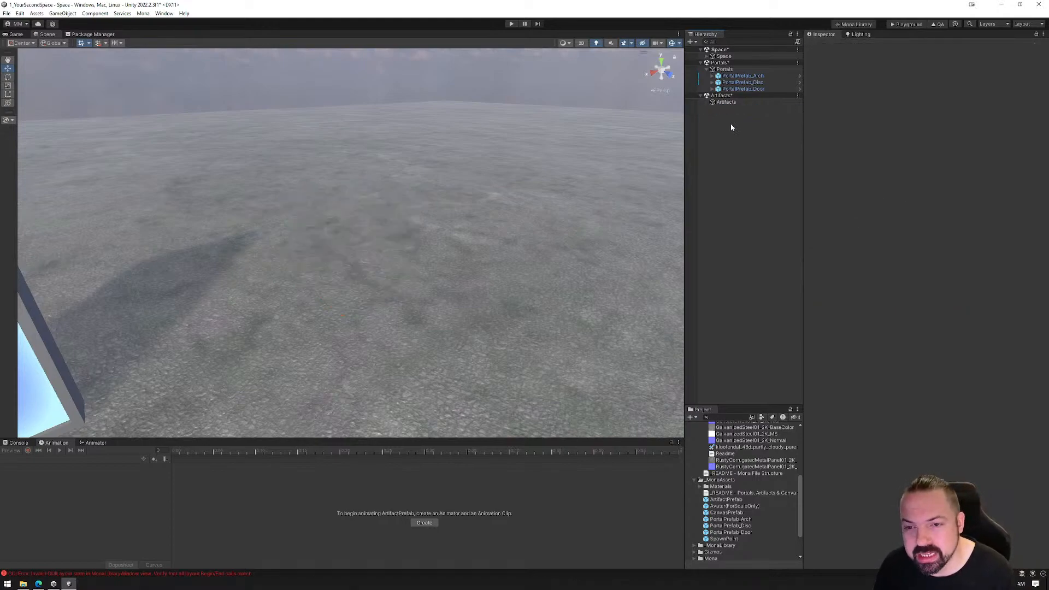
Delete PortalPrefab_Disc and PortalPrefab_Arch, leaving only the door portal, and collapse the Portals object
click(733, 83)
key(f)
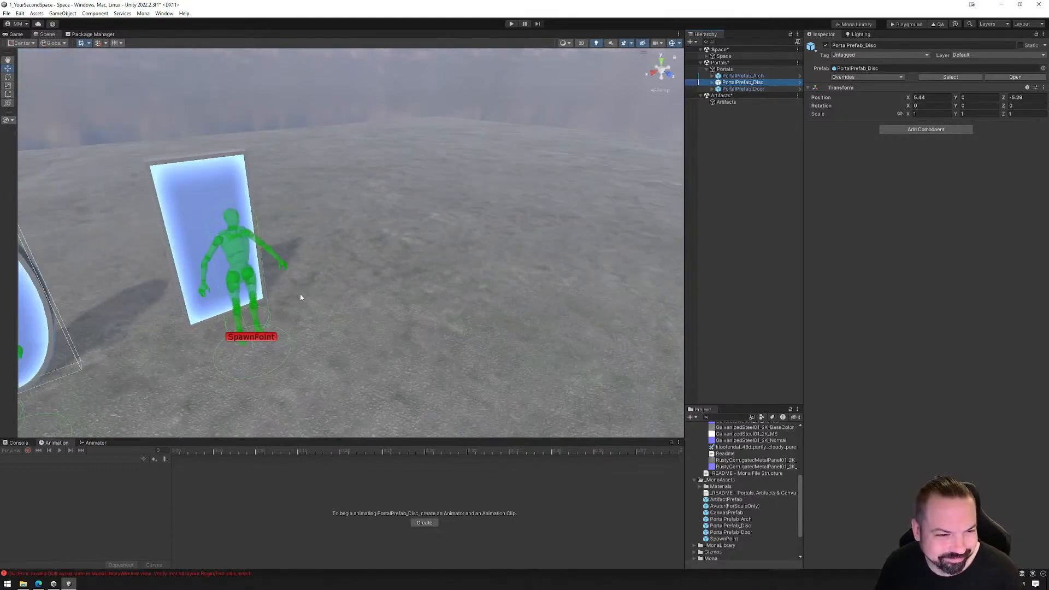
scroll(299, 300, down, 5)
ctrl+click(737, 77)
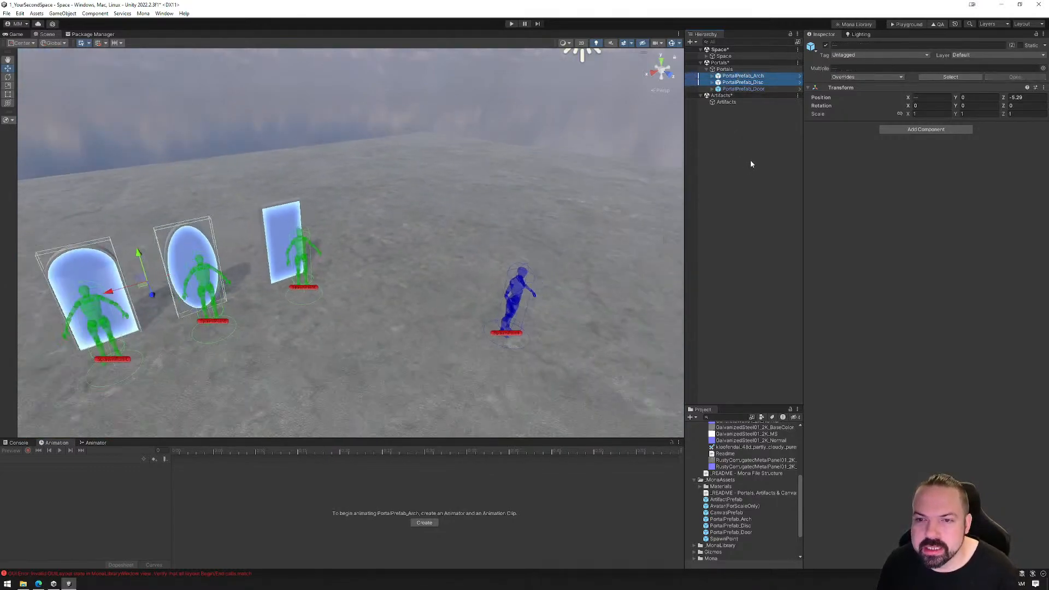
key(Delete)
scroll(462, 323, down, 5)
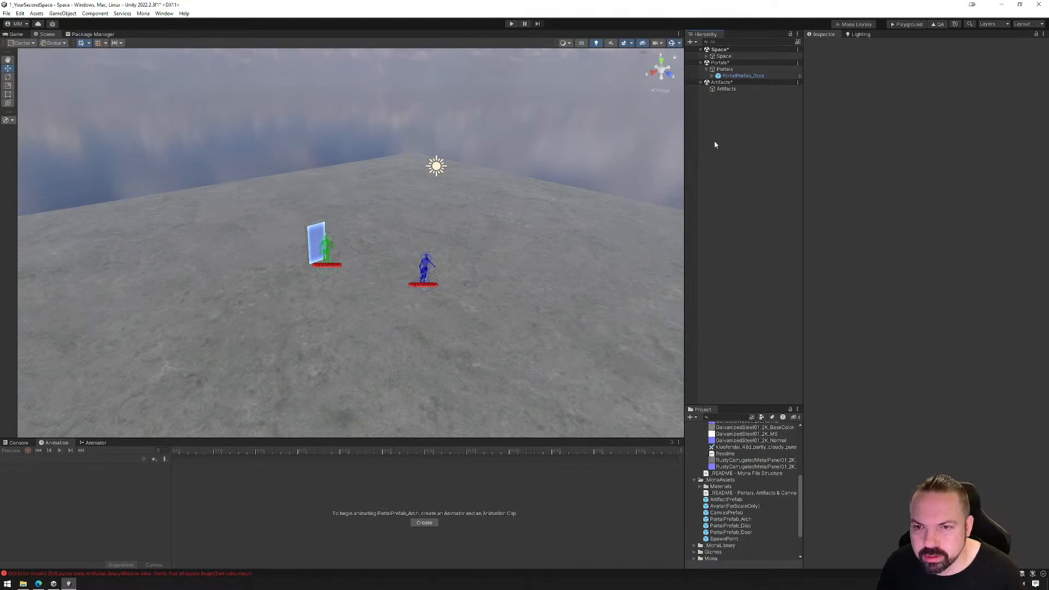
click(705, 69)
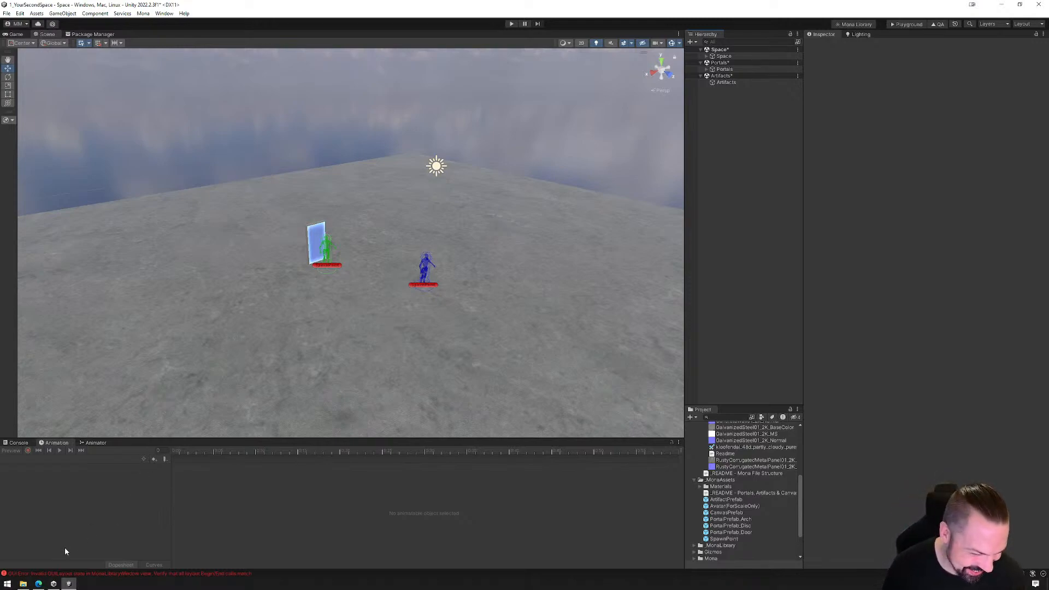
Launch Blender and dismiss its splash screen to start with the default scene
click(7, 584)
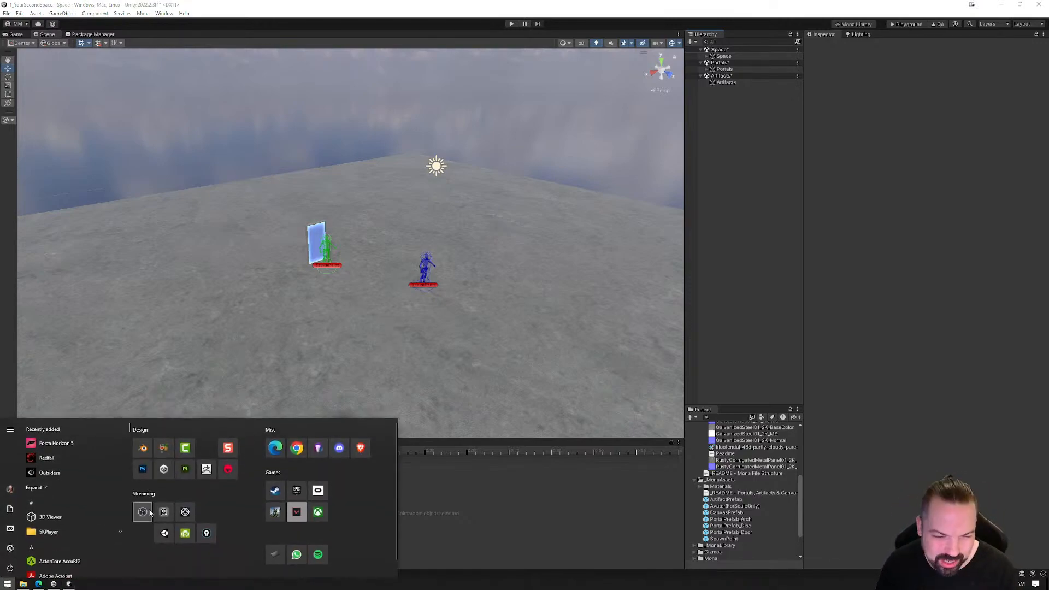
click(143, 449)
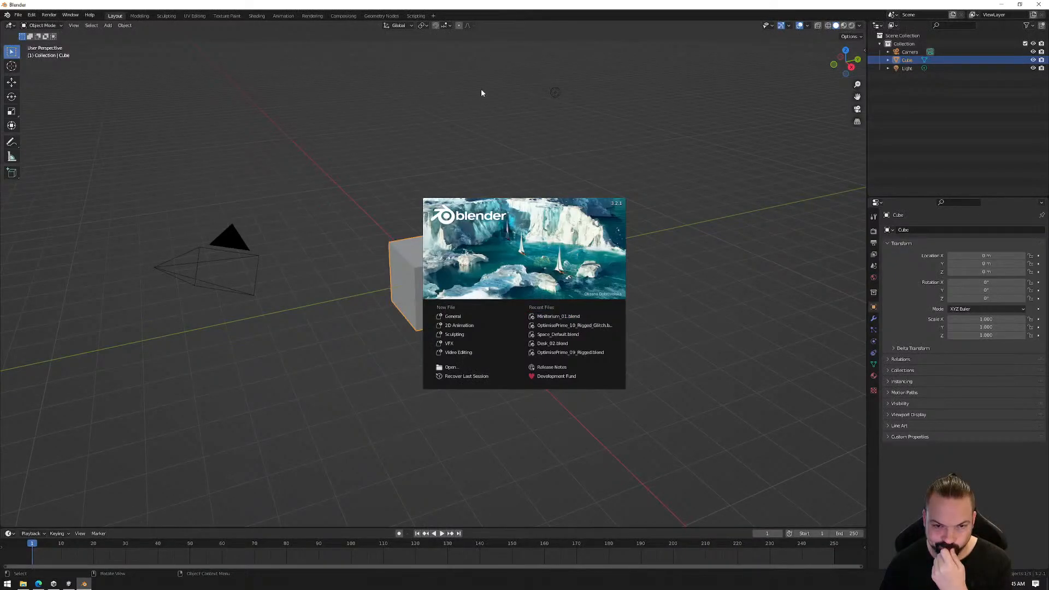
click(449, 101)
Delete the default light and camera, and select the remaining cube
drag(131, 77, 781, 411)
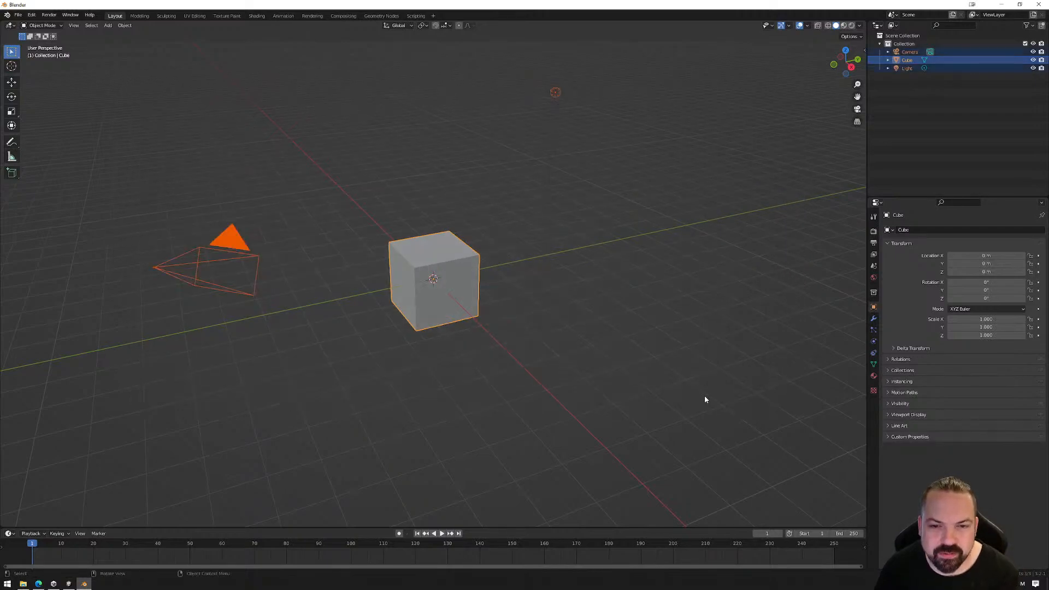
click(595, 81)
click(556, 92)
key(Delete)
click(207, 253)
key(Delete)
click(434, 265)
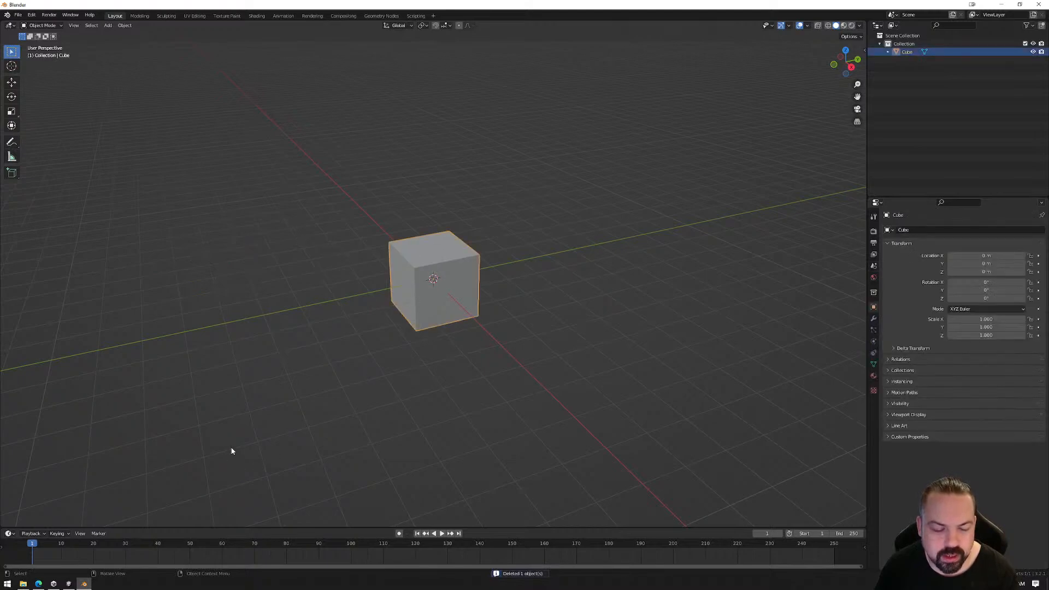
mouse_move(69, 585)
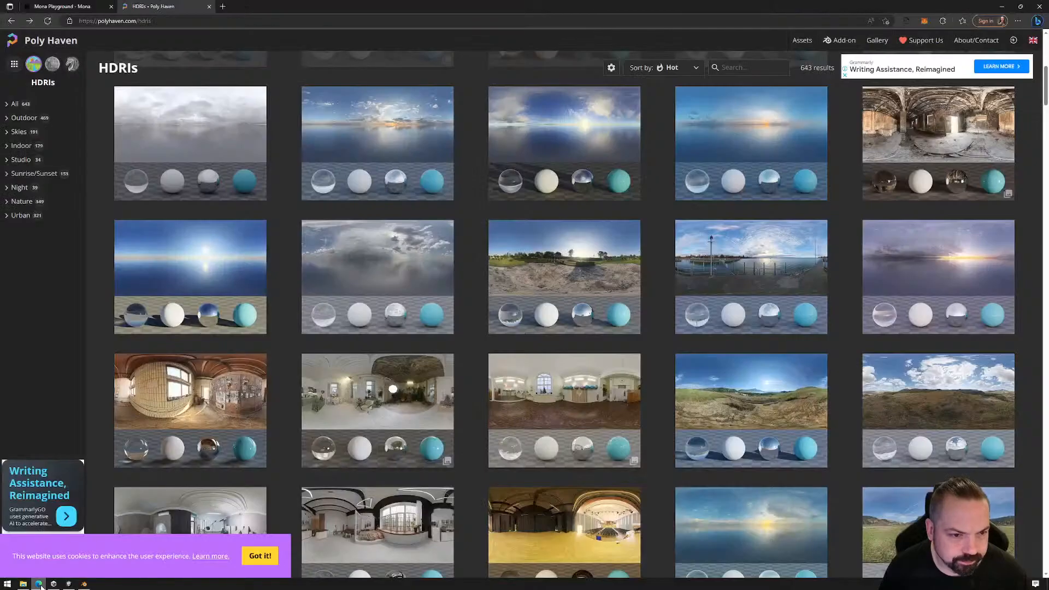
click(38, 584)
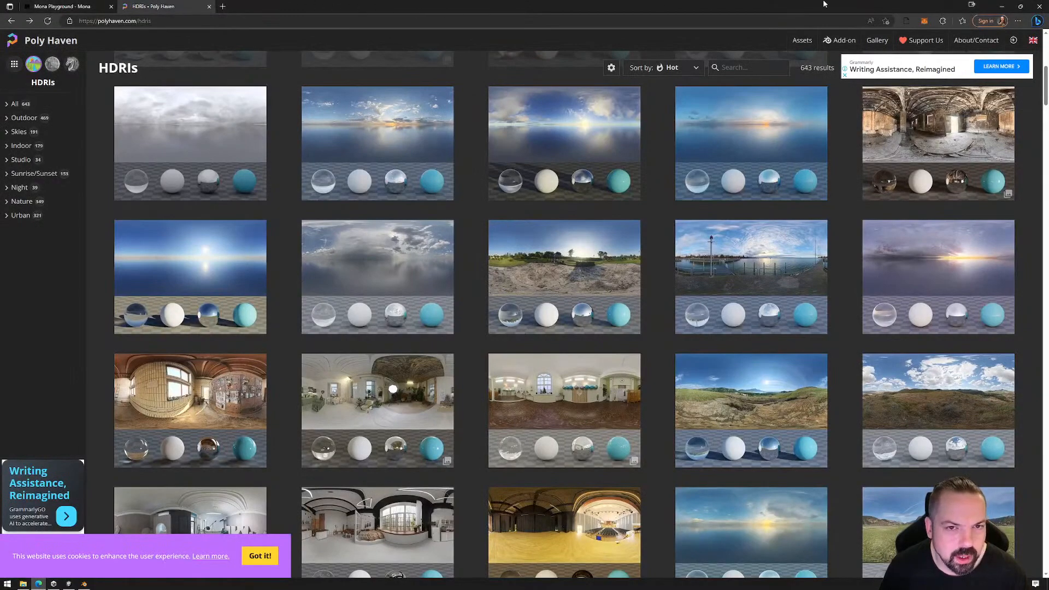
click(1003, 6)
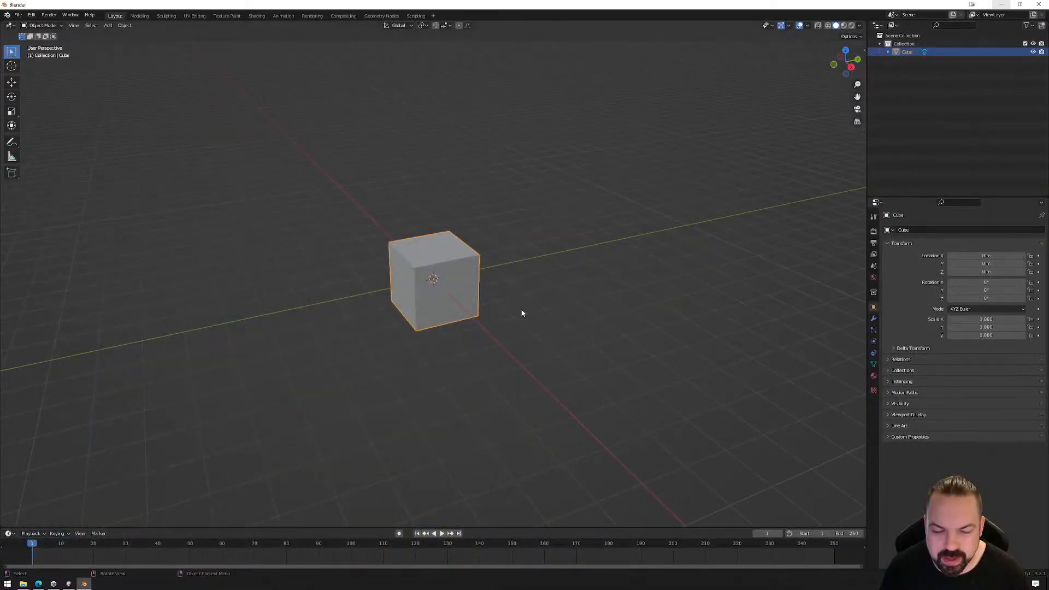
Show the cube's transform values and dimensions in the 3D view, and examine the cube from different angles and distances
click(863, 49)
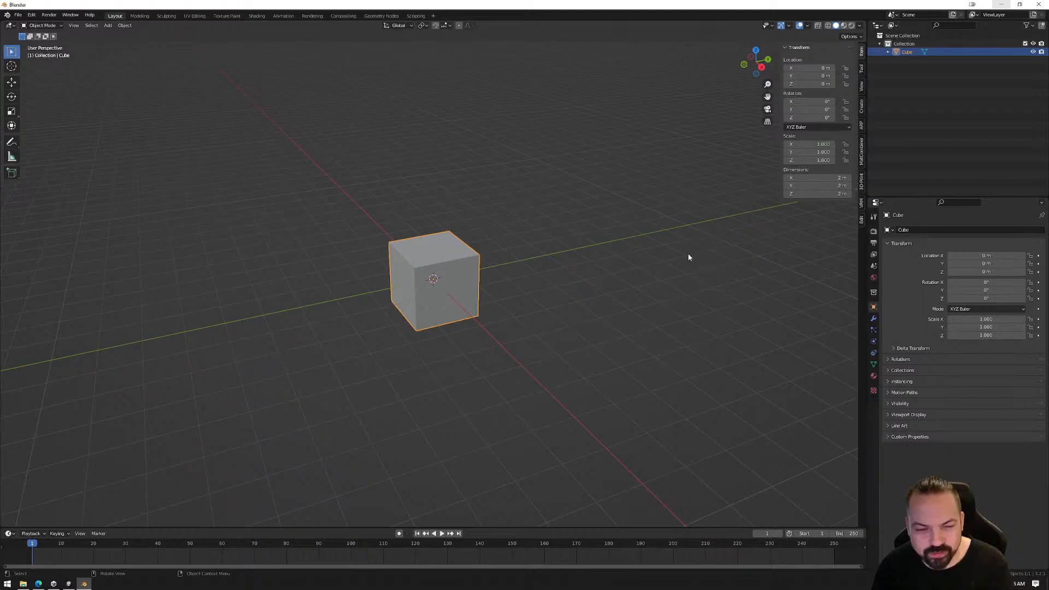
middle_drag(614, 239, 690, 335)
middle_drag(551, 336, 510, 361)
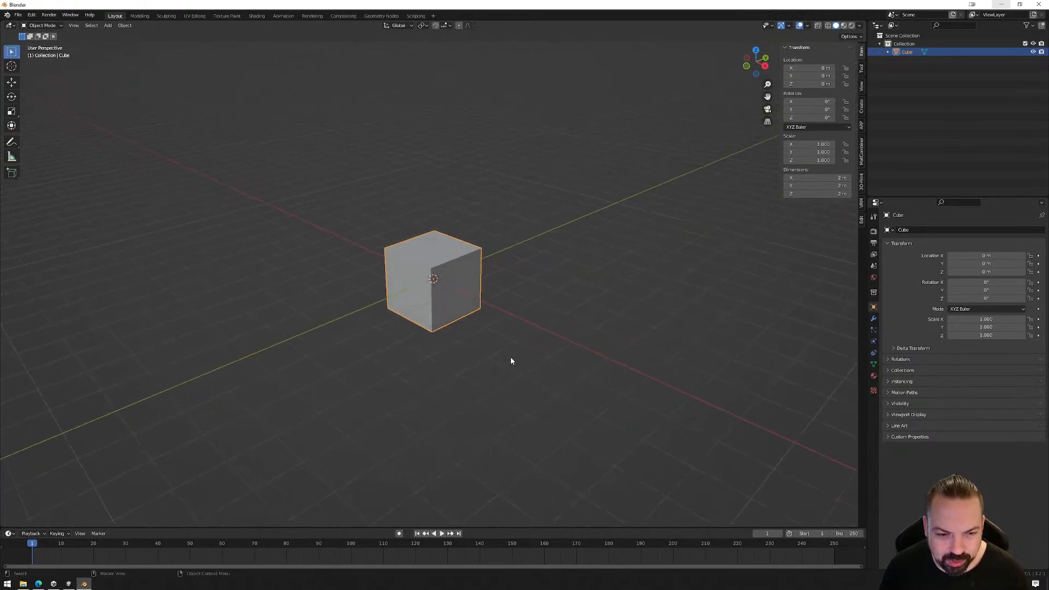
middle_drag(535, 316, 547, 365)
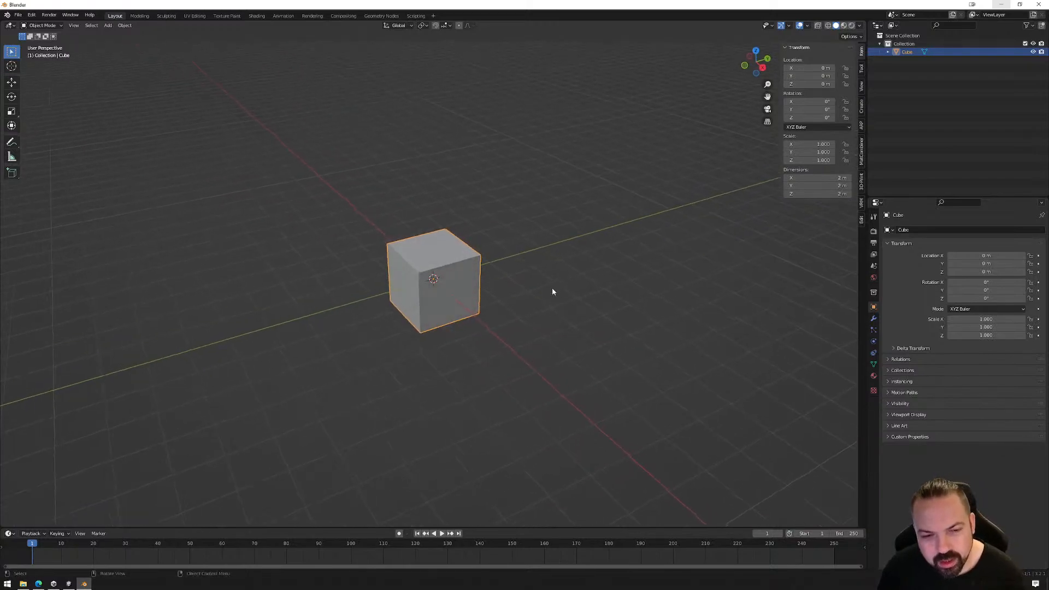
middle_drag(606, 285, 569, 301)
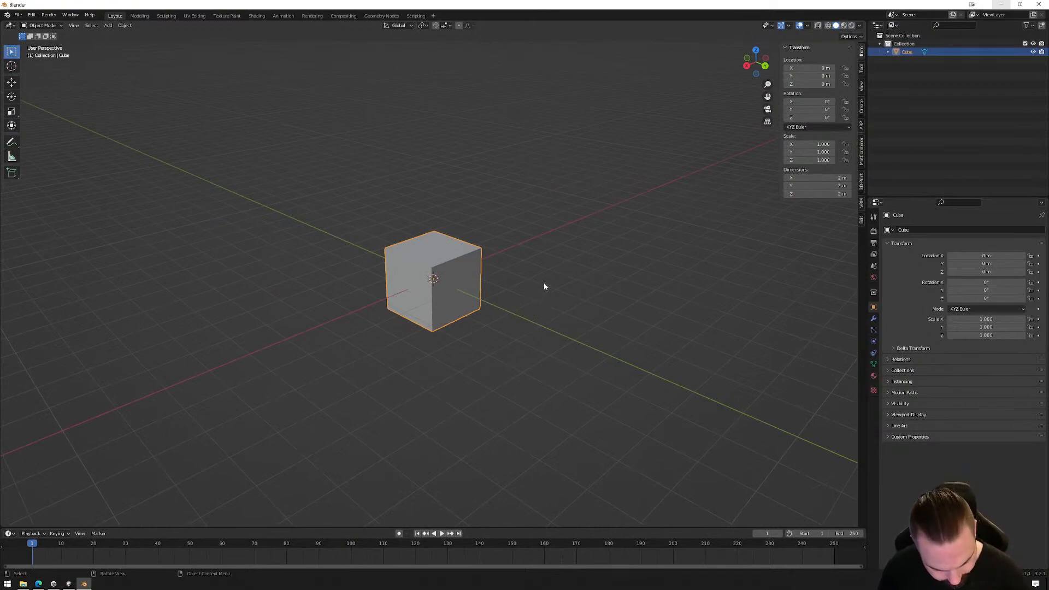
alt+middle_drag(476, 282, 469, 281)
middle_drag(529, 255, 551, 281)
right_click(551, 281)
middle_drag(598, 180, 534, 216)
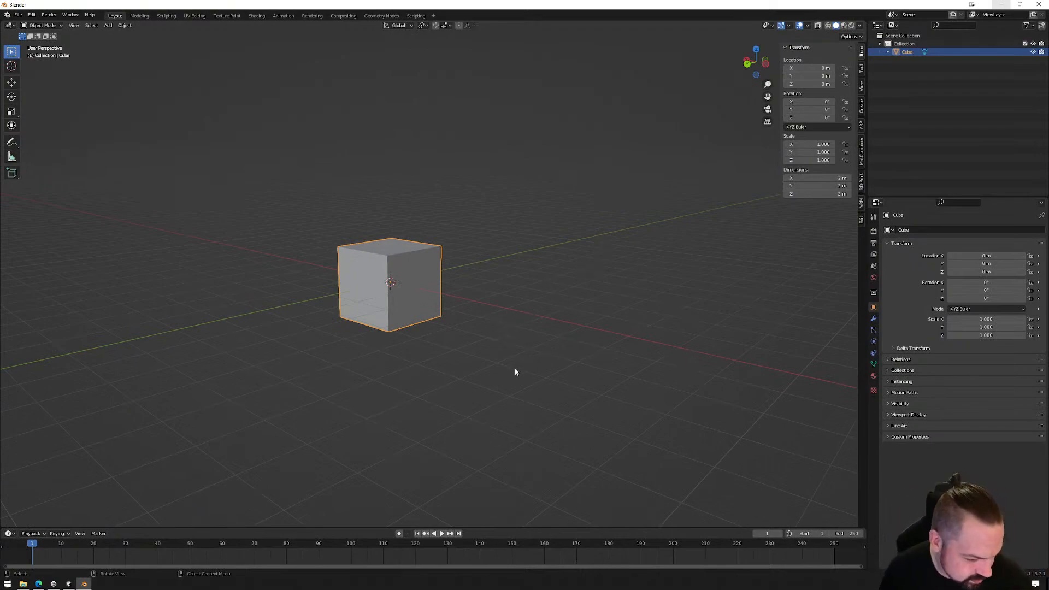
middle_drag(552, 338, 585, 298)
scroll(585, 296, up, 1)
scroll(585, 297, down, 7)
scroll(580, 289, up, 8)
scroll(579, 300, down, 2)
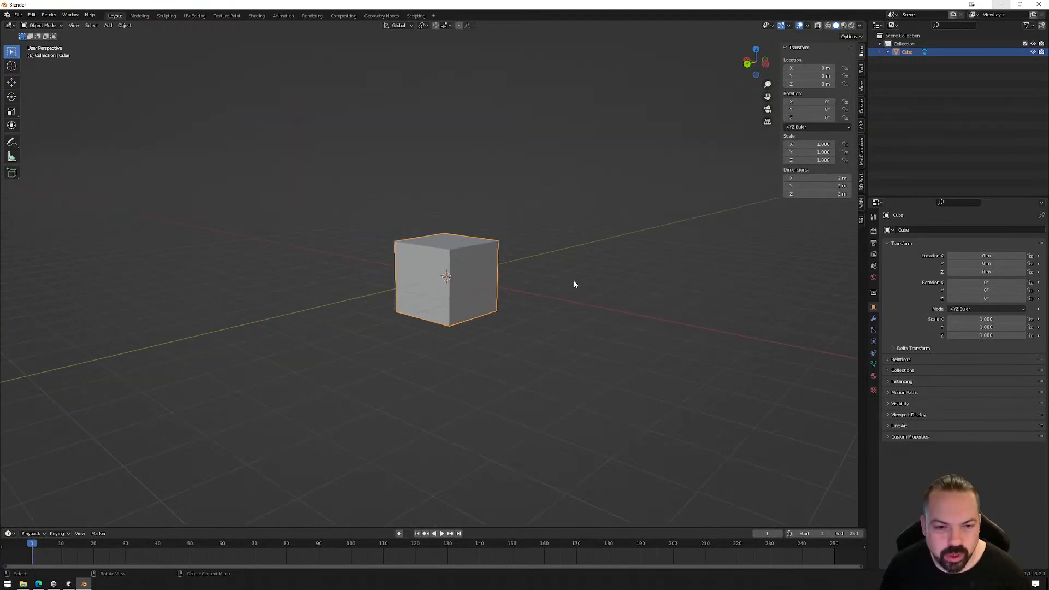
scroll(573, 287, up, 8)
scroll(570, 289, down, 6)
scroll(615, 276, up, 2)
scroll(602, 277, down, 2)
middle_drag(585, 277, 608, 293)
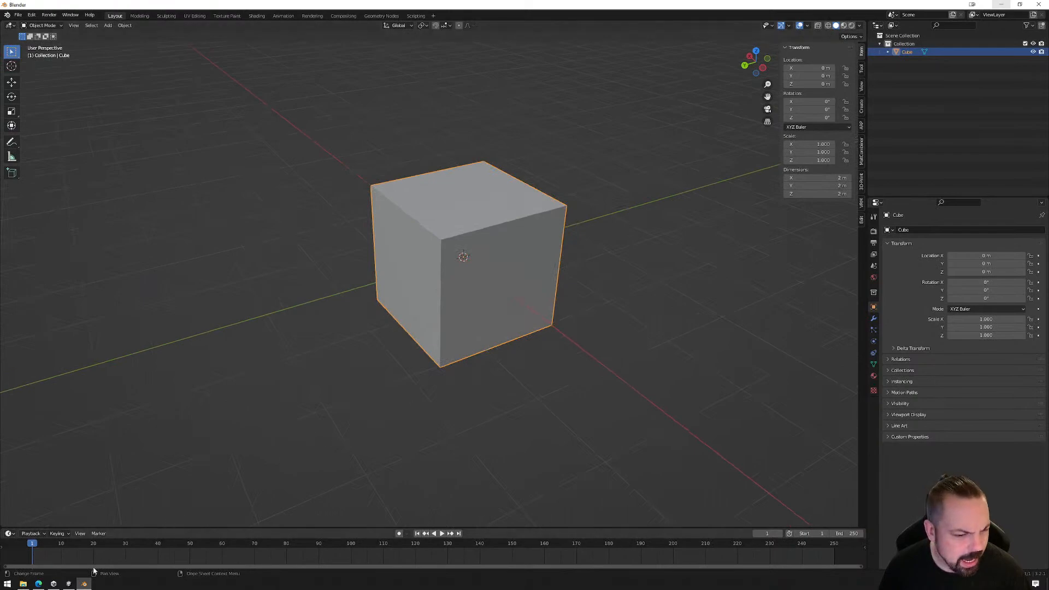
Switch to Unity and examine the scene around the door portal and the main spawn point from different positions
click(69, 584)
scroll(465, 254, up, 3)
scroll(461, 251, down, 3)
scroll(461, 251, up, 4)
scroll(467, 254, down, 2)
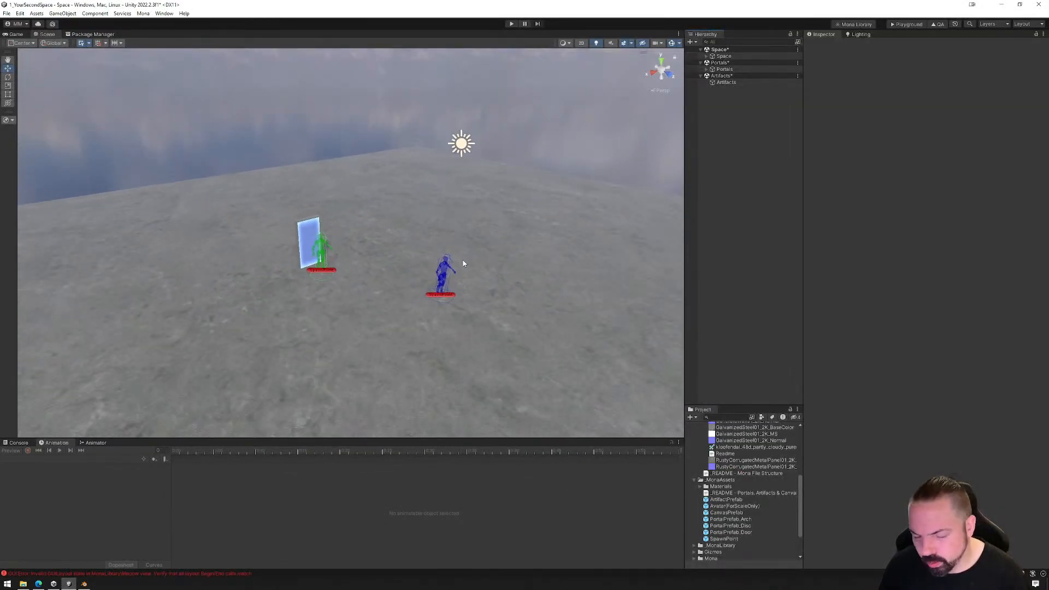
scroll(459, 258, up, 3)
scroll(458, 265, down, 2)
middle_drag(458, 264, 427, 278)
right_drag(399, 292, 495, 268)
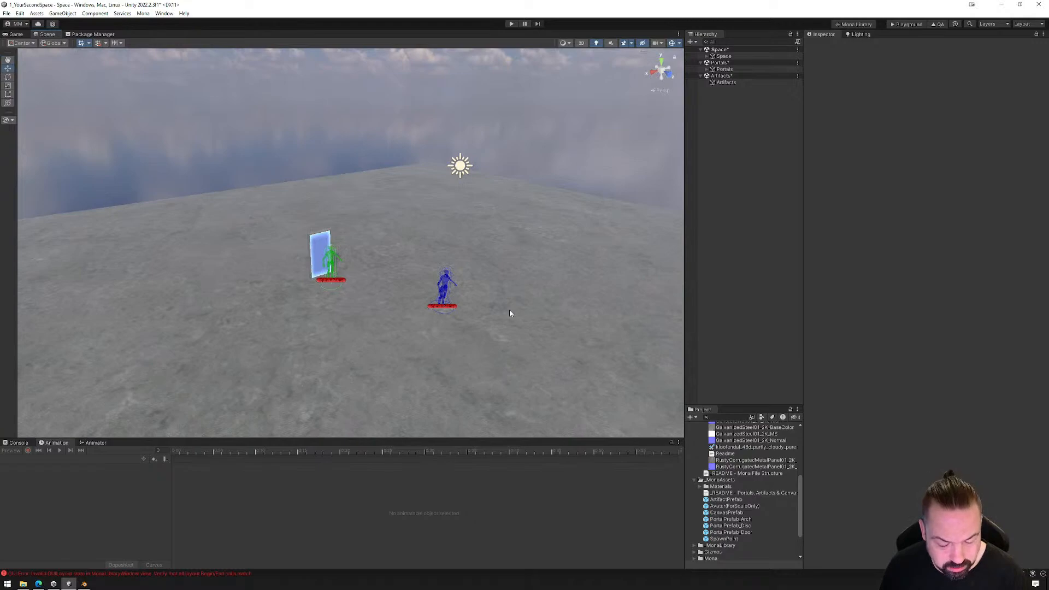
key(a)
mouse_move(528, 306)
right_down()
mouse_move(562, 306)
mouse_move(545, 306)
right_up()
key(d)
key(w)
key(s)
key(a)
key(w)
View the scene in isometric projection and return the scene view to perspective
click(662, 76)
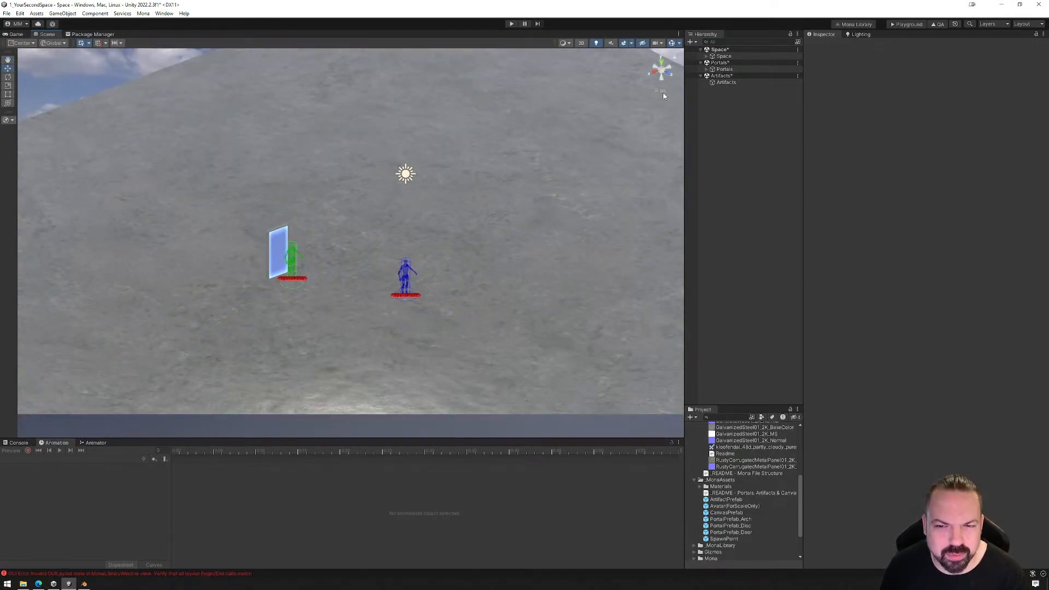
right_drag(536, 290, 512, 301)
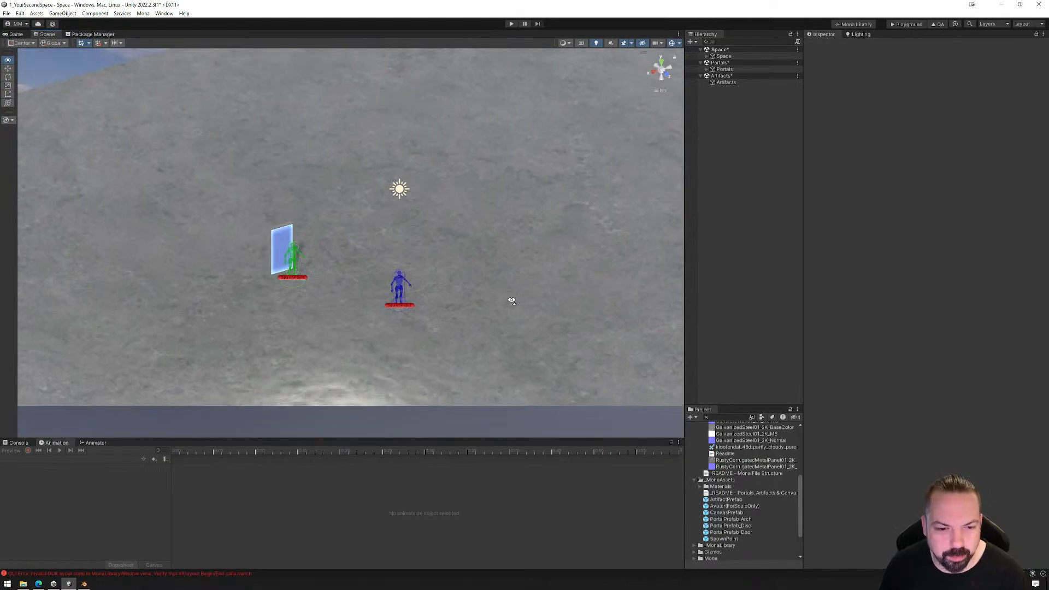
key(w)
right_drag(512, 300, 514, 300)
key(s)
right_drag(557, 247, 555, 253)
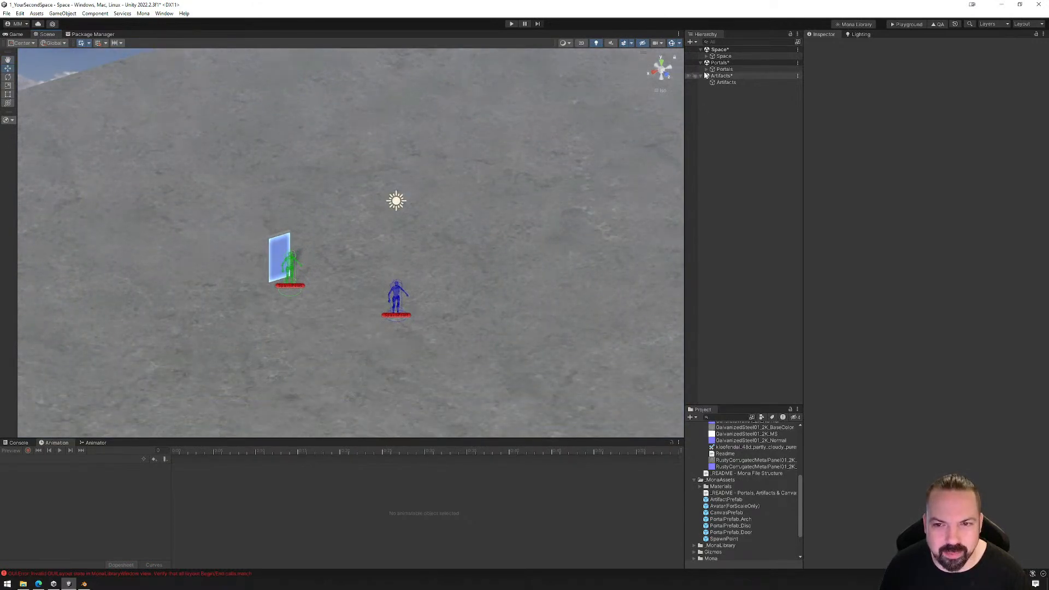
click(663, 72)
mouse_move(482, 296)
right_down()
mouse_move(462, 305)
mouse_move(478, 311)
right_up()
key(w)
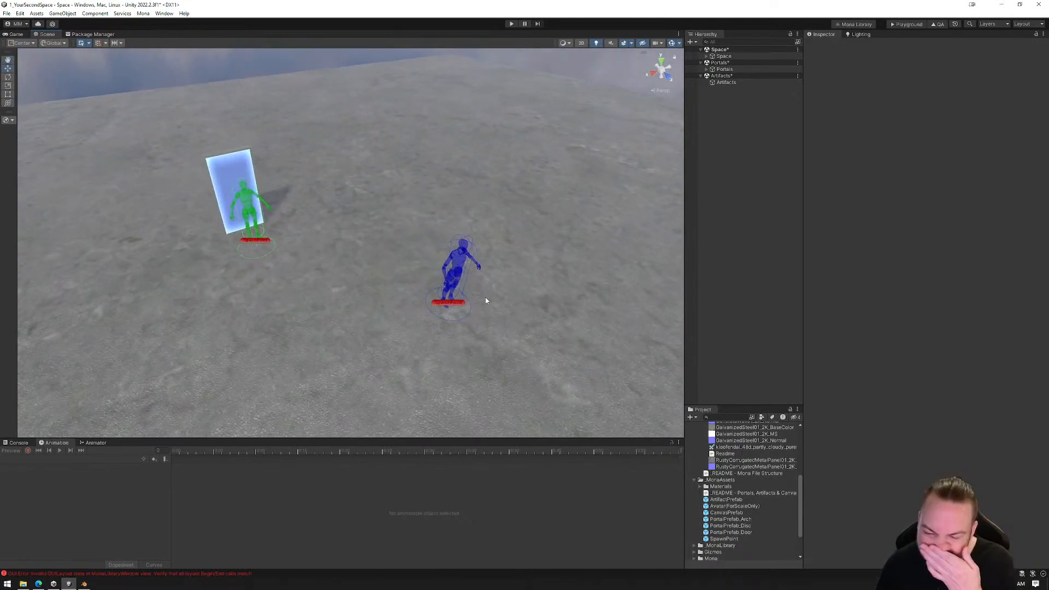
Select PortalPrefab_Door in the scene and frame the view on it
scroll(400, 289, up, 4)
scroll(401, 283, down, 5)
scroll(401, 283, up, 5)
scroll(401, 284, down, 6)
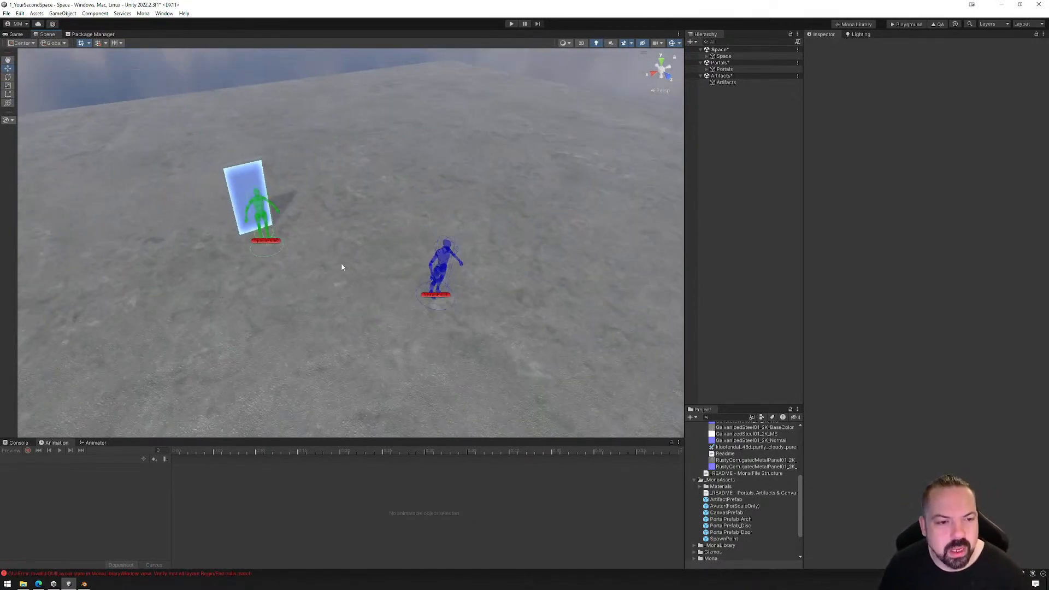
click(253, 184)
key(f)
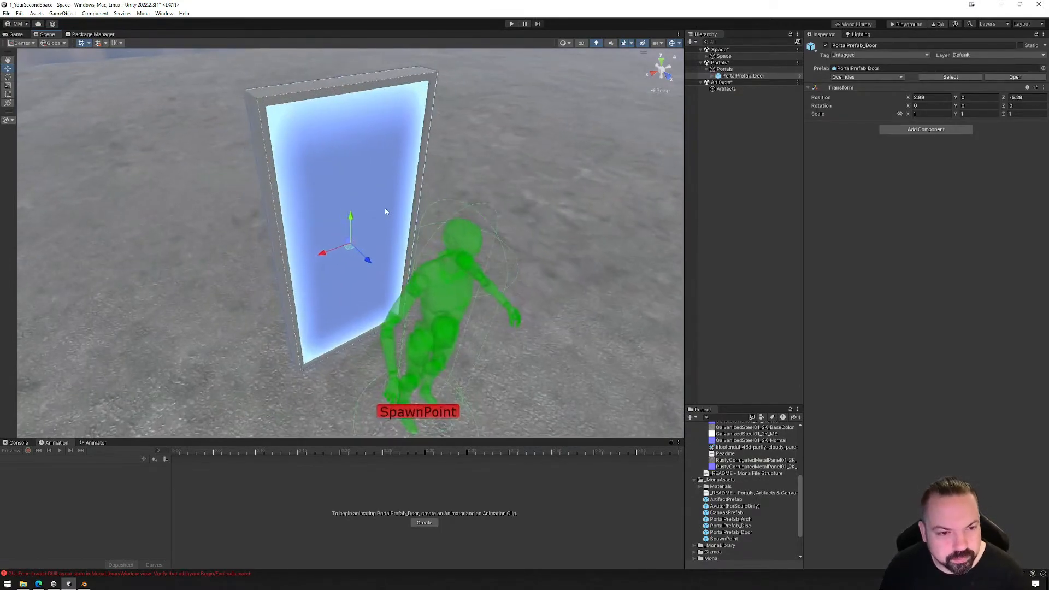
scroll(470, 231, down, 6)
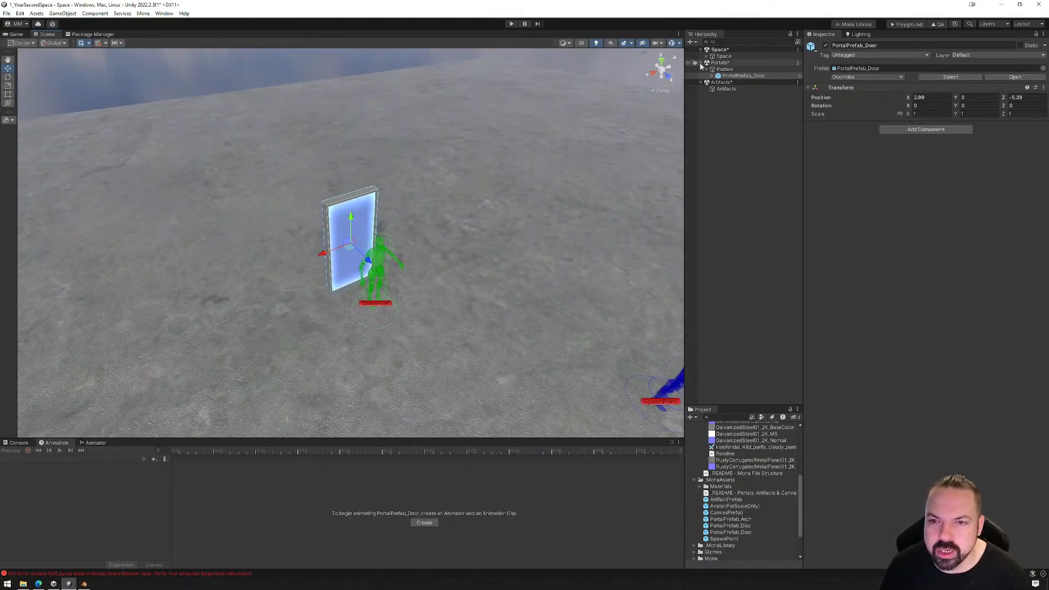
Expand the Space object and its Lights group, and frame the view on the Space's SpawnPoint
click(723, 56)
click(707, 56)
click(713, 69)
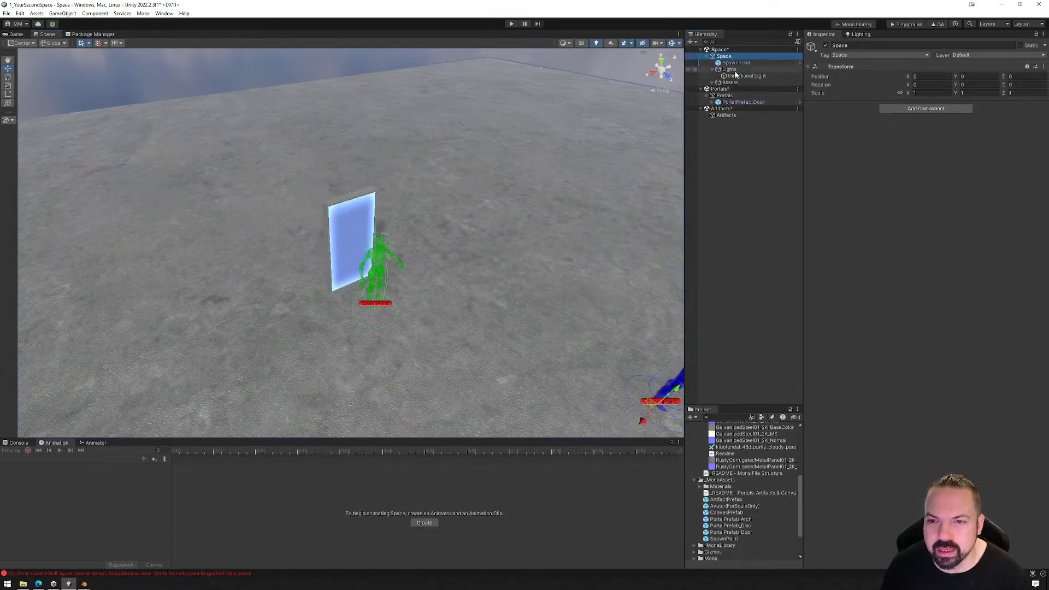
click(737, 62)
key(f)
scroll(468, 220, up, 5)
scroll(437, 224, up, 2)
scroll(451, 209, down, 5)
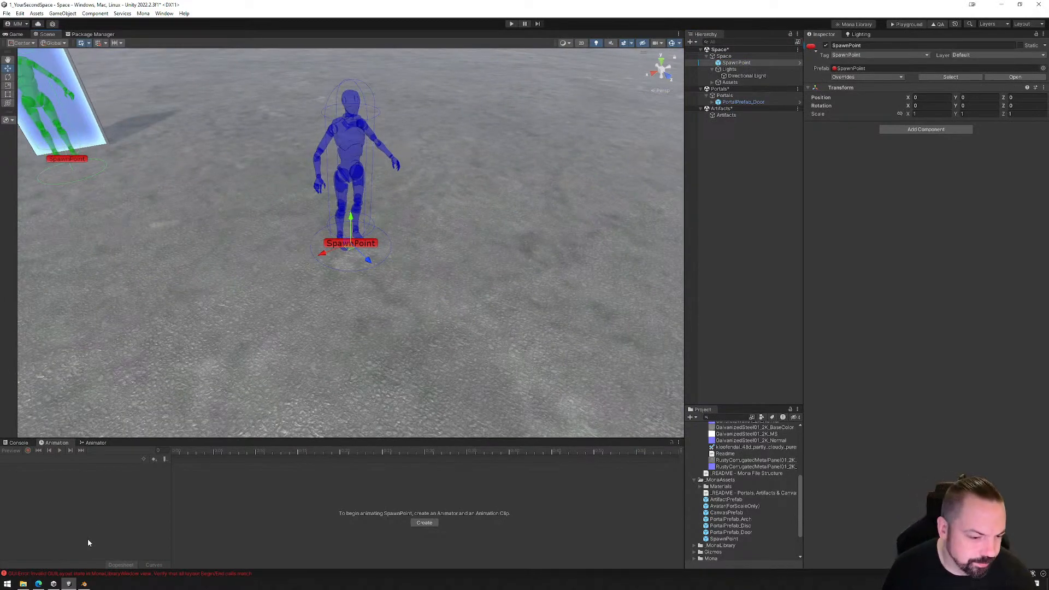
Narrow the Inspector and Hierarchy columns to widen the scene view, with the door portal and main spawn point both in view
alt+drag(308, 220, 459, 257)
drag(805, 166, 920, 175)
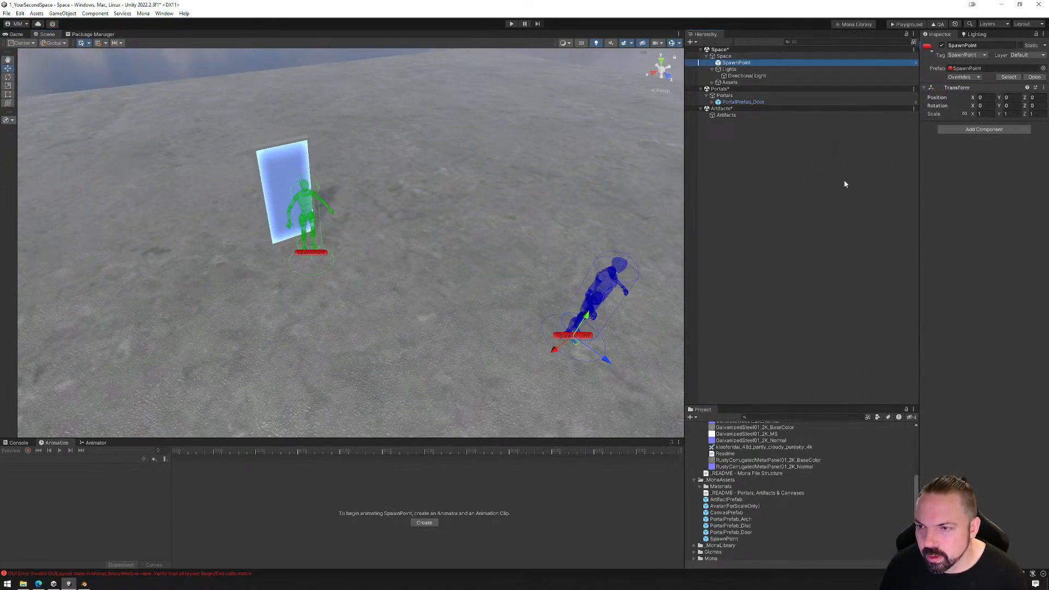
drag(685, 152, 813, 149)
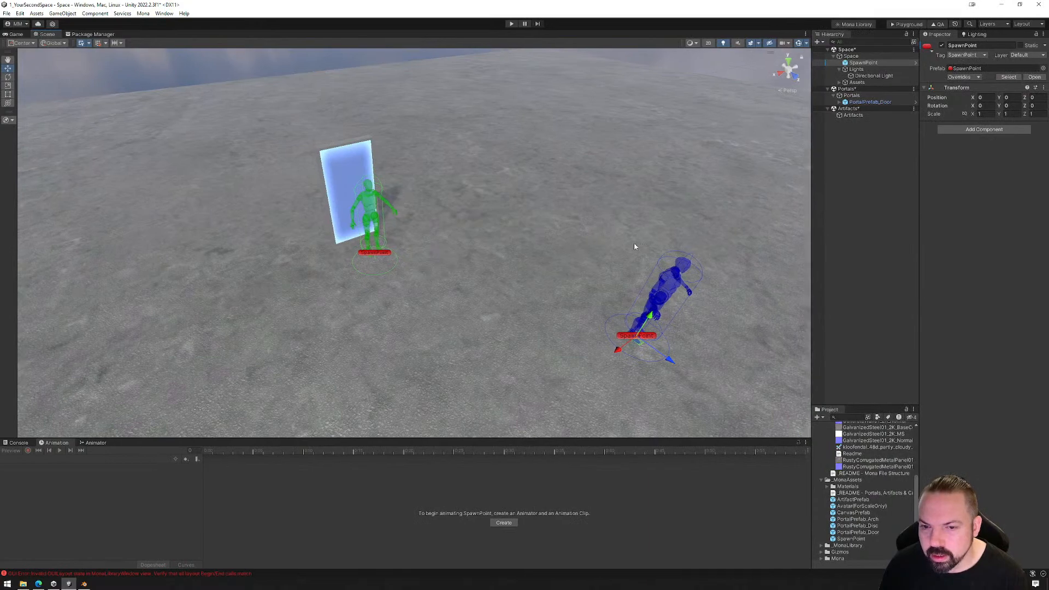
Switch to Blender and view the default cube from a different angle
click(85, 584)
middle_drag(482, 335, 508, 312)
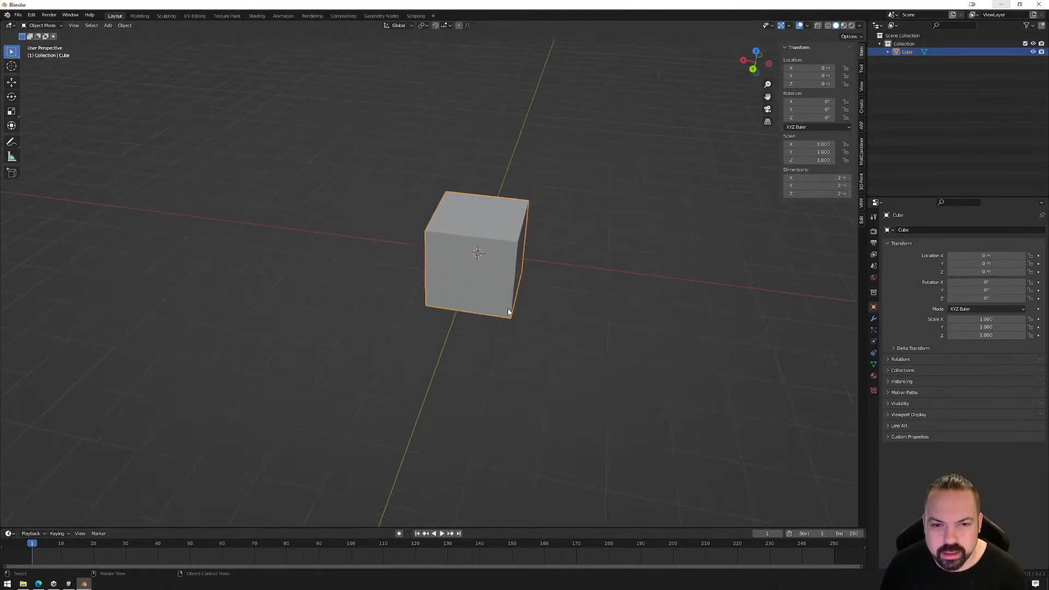
middle_drag(582, 312, 522, 288)
right_click(532, 278)
right_click(532, 195)
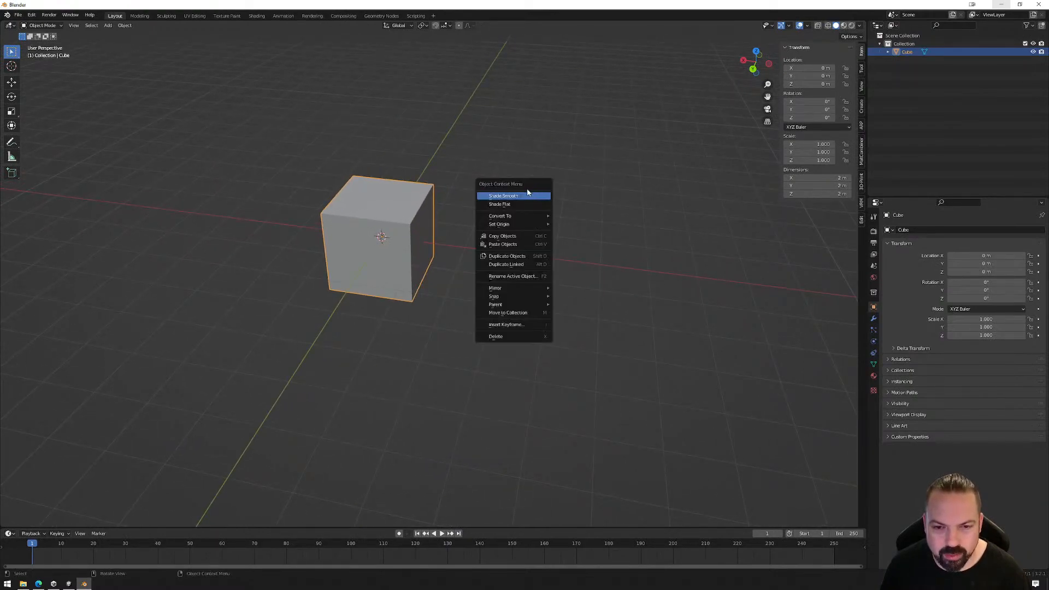
right_click(532, 182)
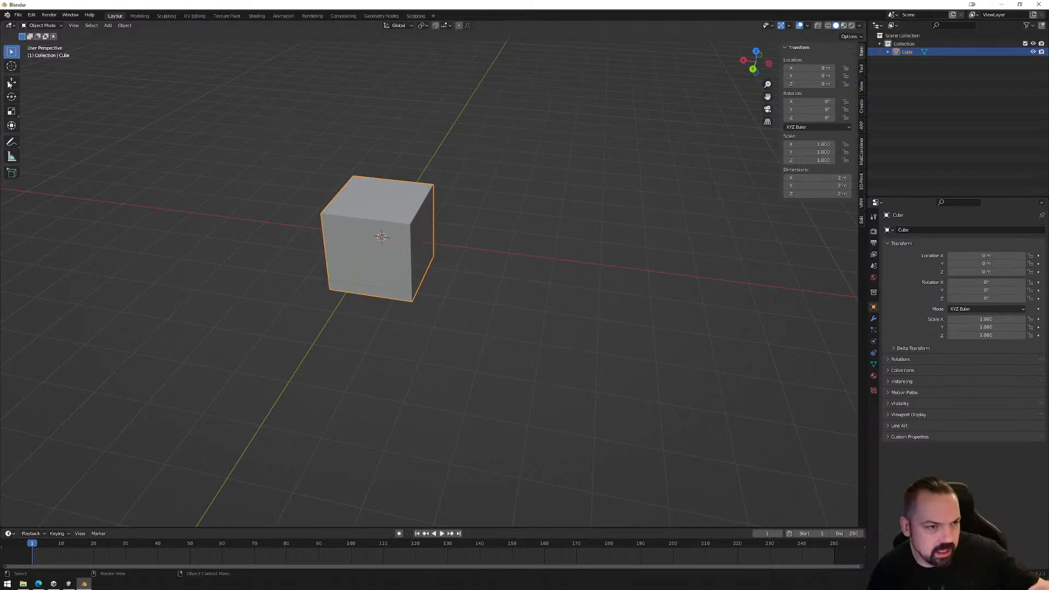
click(32, 16)
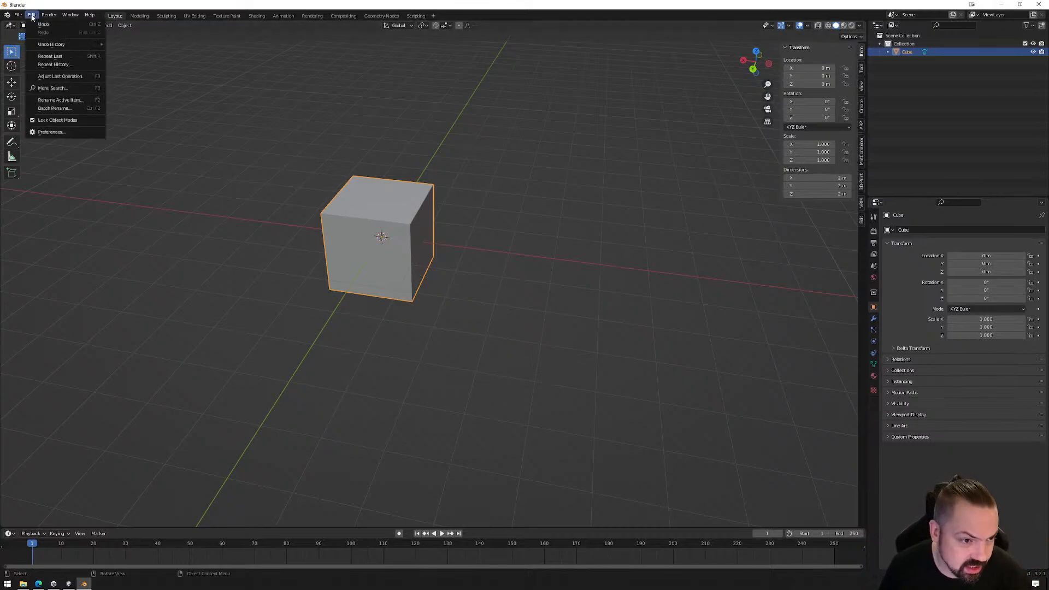
click(511, 371)
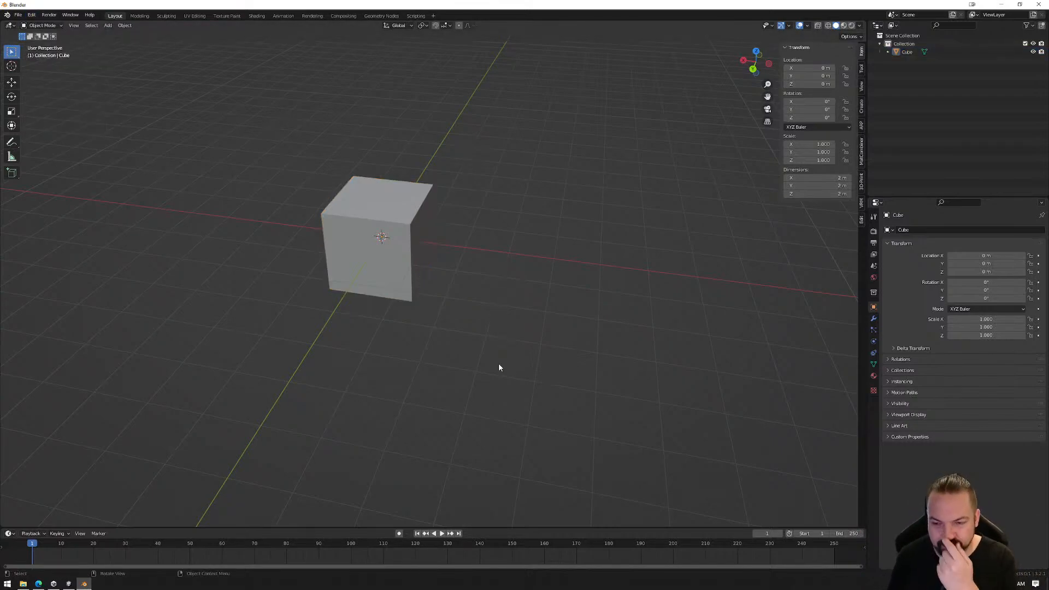